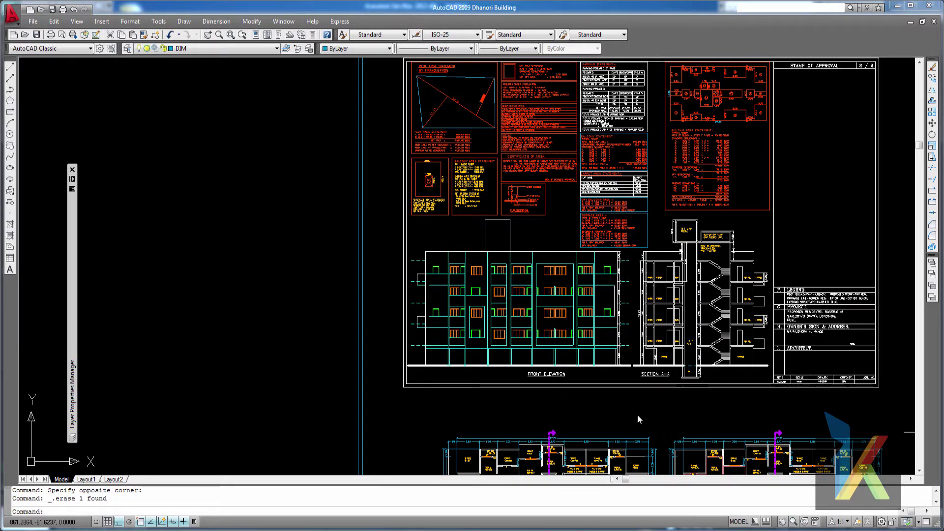
# - Pan and zoom around the front elevation sheet and its tables to look them over
pyautogui.moveTo(639, 443); pyautogui.dragTo(617, 283, button='middle')
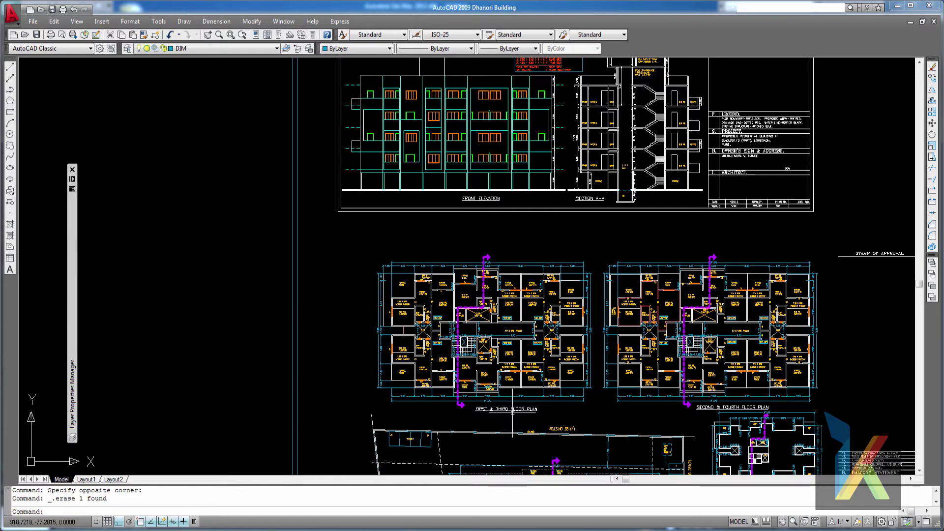
pyautogui.scroll(2, 512, 412)
pyautogui.scroll(-2, 553, 269)
pyautogui.moveTo(561, 190); pyautogui.dragTo(555, 334, button='middle')
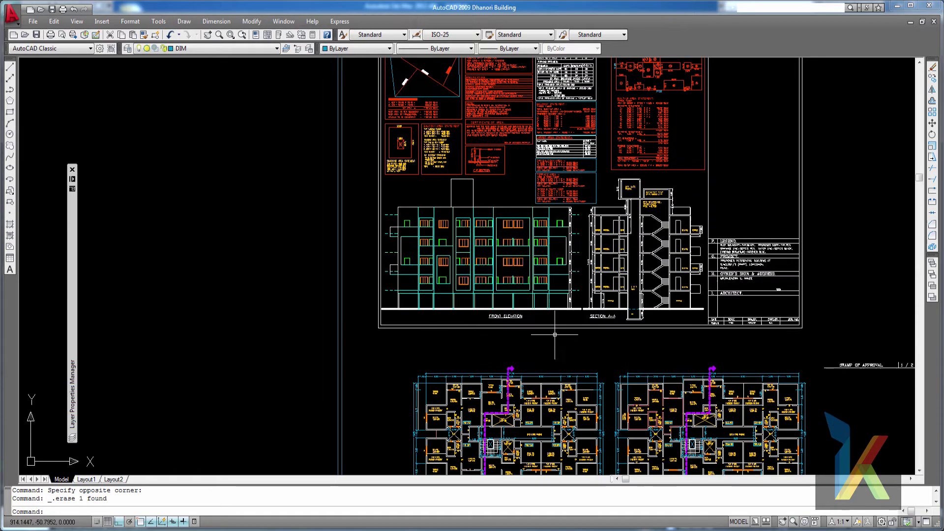
pyautogui.scroll(5, 519, 302)
pyautogui.moveTo(507, 260); pyautogui.dragTo(571, 328, button='middle')
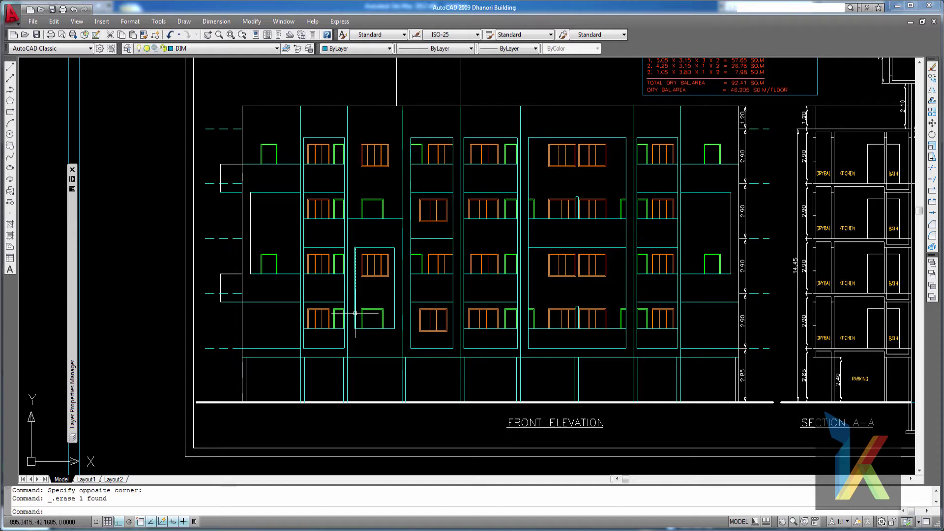
pyautogui.moveTo(358, 314); pyautogui.dragTo(411, 310, button='middle')
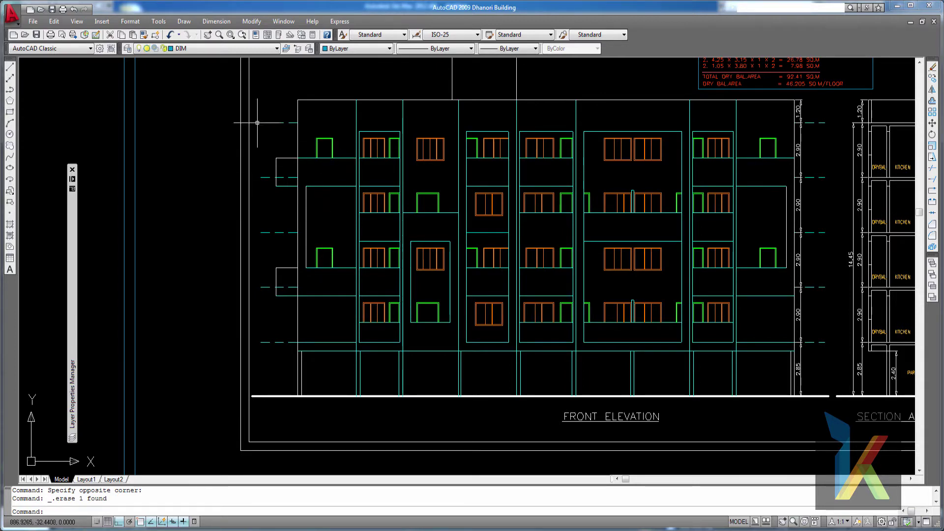
pyautogui.moveTo(534, 315); pyautogui.dragTo(492, 260, button='middle')
pyautogui.moveTo(526, 295); pyautogui.dragTo(552, 260, button='middle')
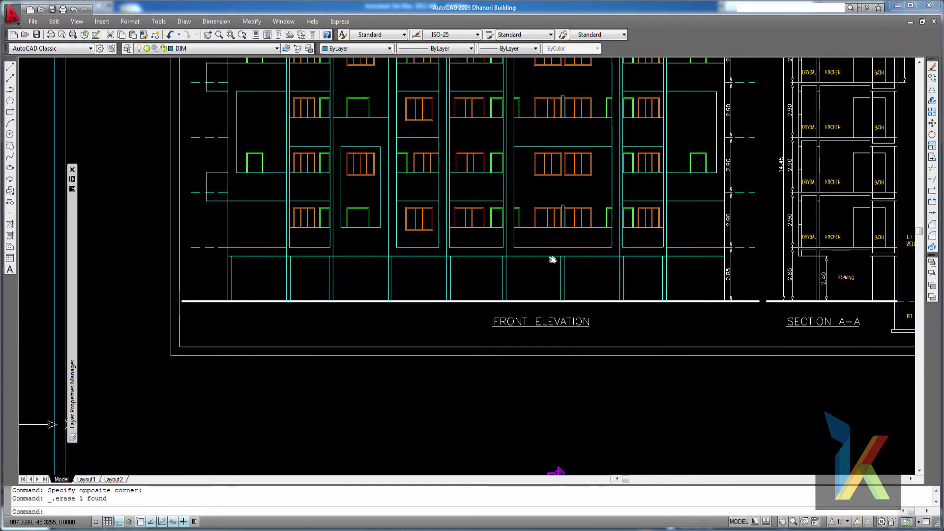
pyautogui.scroll(-2, 553, 259)
# - Move down to the First & Third Floor Plan and zoom in on the whole plan
pyautogui.moveTo(553, 384); pyautogui.dragTo(515, 88, button='middle')
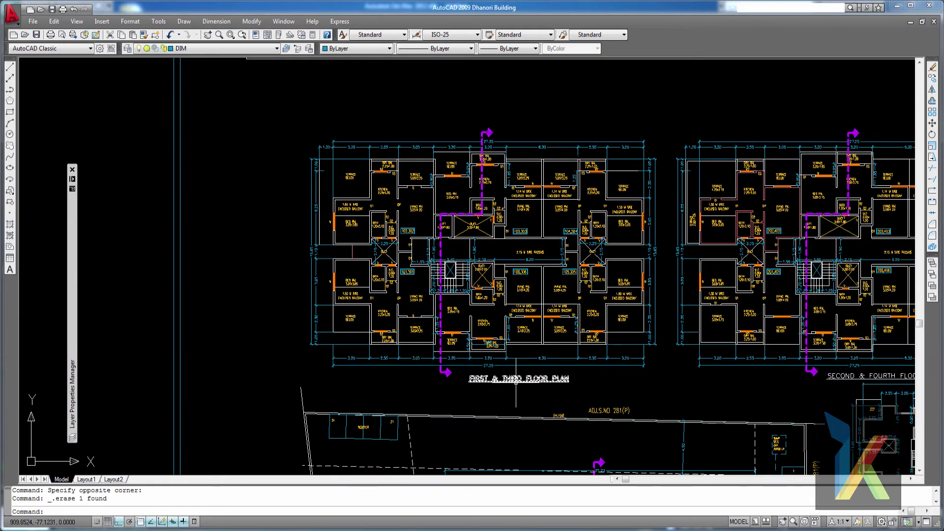
pyautogui.scroll(2, 516, 383)
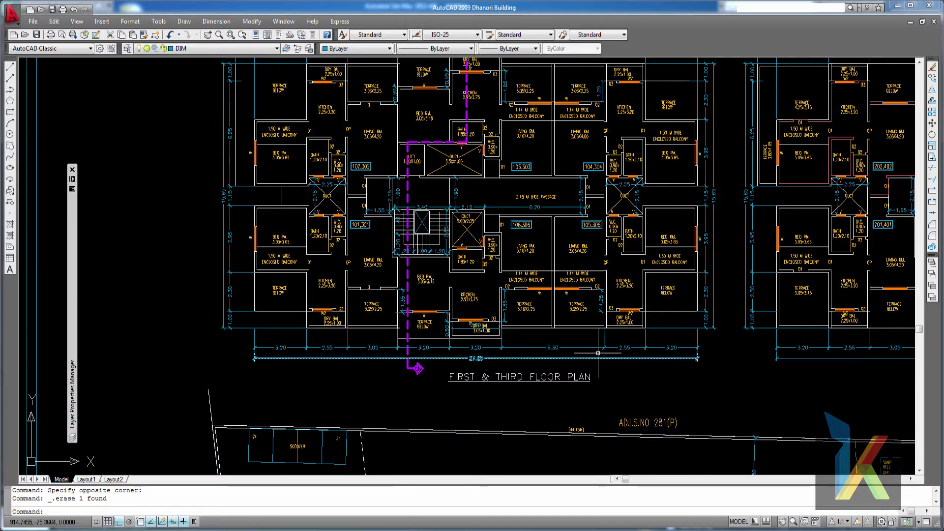
pyautogui.moveTo(489, 239); pyautogui.dragTo(490, 261, button='middle')
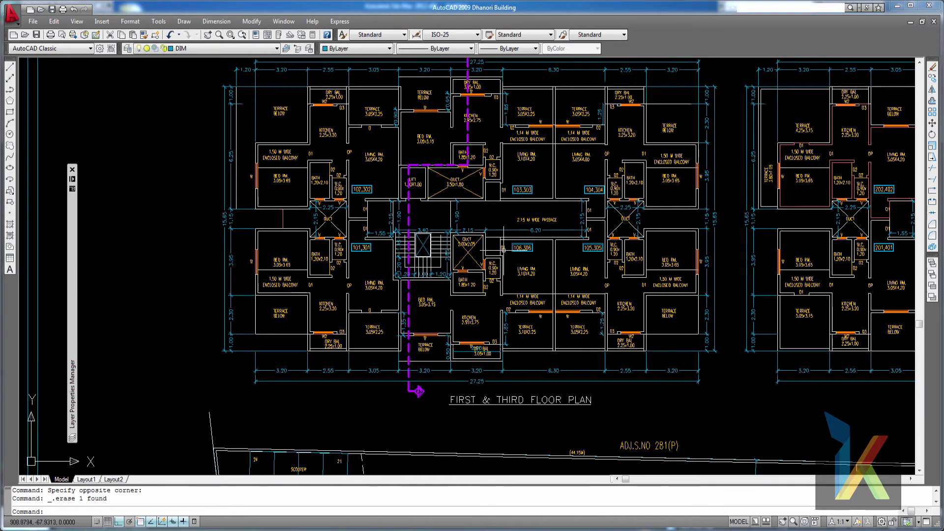
pyautogui.moveTo(504, 250)
pyautogui.mouseDown(button='middle')
pyautogui.moveTo(482, 257)
pyautogui.moveTo(481, 341)
pyautogui.moveTo(522, 325)
pyautogui.moveTo(526, 350)
pyautogui.mouseUp(button='middle')
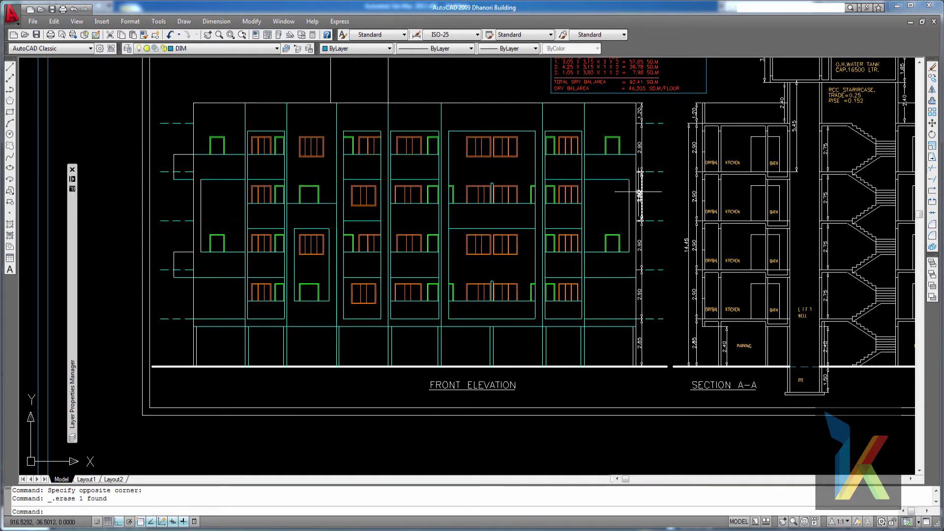
pyautogui.scroll(-2, 570, 301)
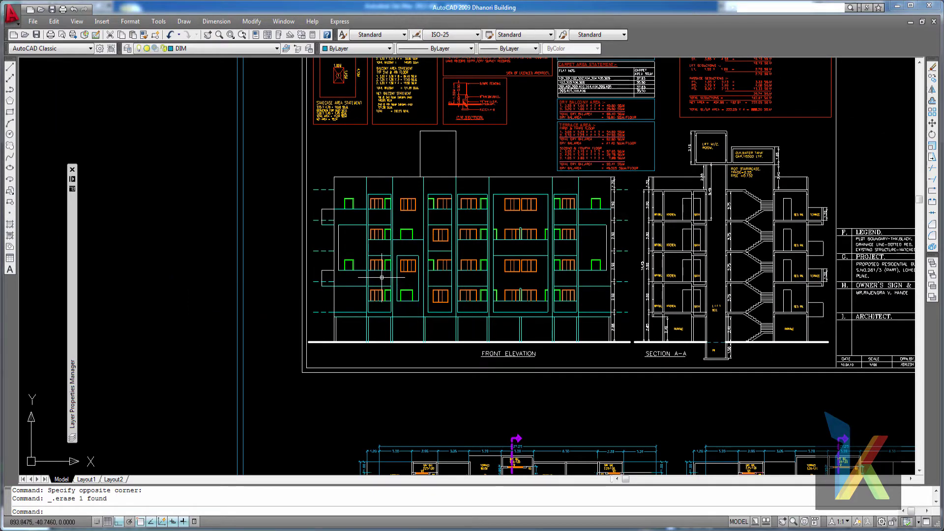
pyautogui.moveTo(592, 253); pyautogui.dragTo(590, 105, button='middle')
pyautogui.moveTo(659, 398); pyautogui.dragTo(649, 209, button='middle')
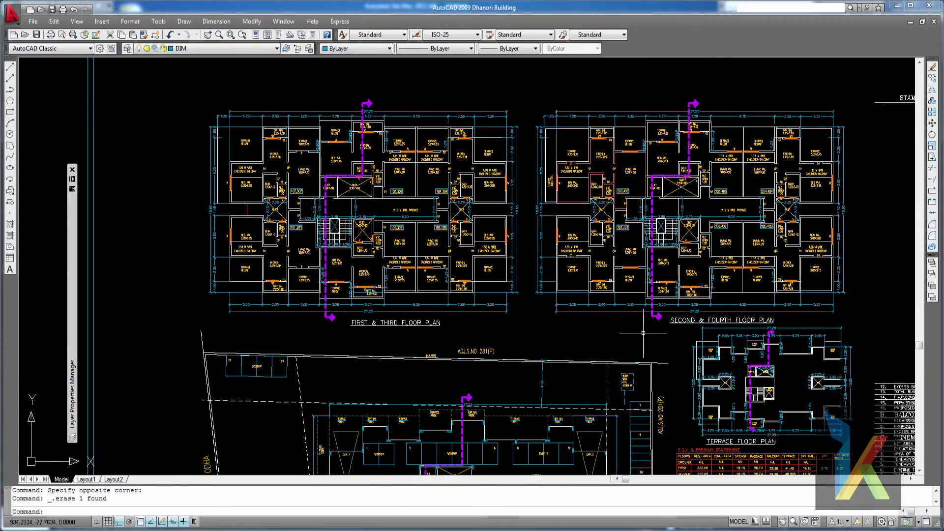
pyautogui.scroll(3, 645, 335)
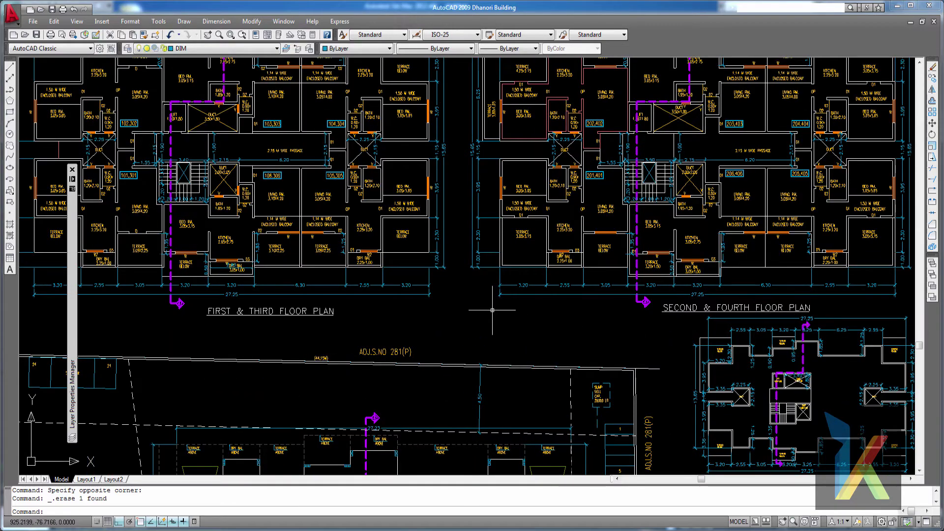
pyautogui.moveTo(491, 308); pyautogui.dragTo(682, 333, button='middle')
pyautogui.moveTo(476, 181); pyautogui.dragTo(472, 257, button='middle')
pyautogui.scroll(3, 273, 392)
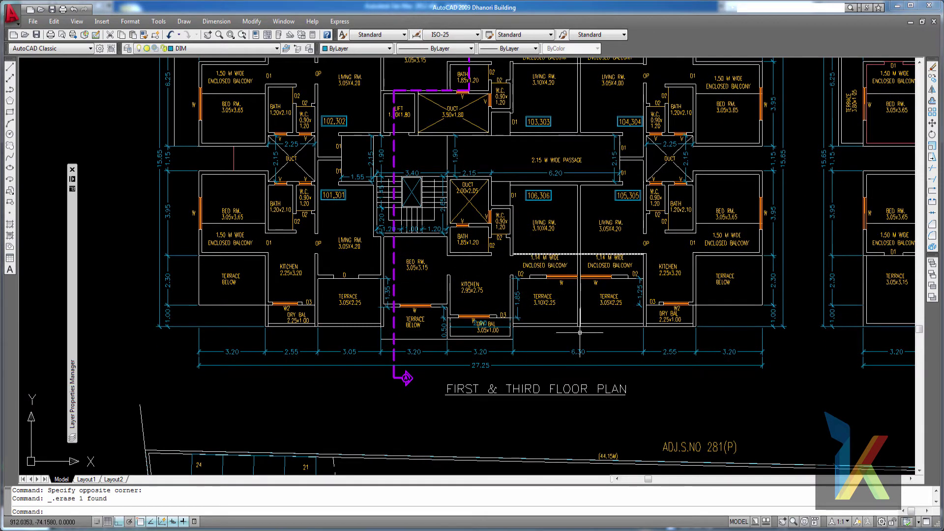
# - Window-select the TERRACE BELOW label, then cancel the selection
pyautogui.click(695, 292)
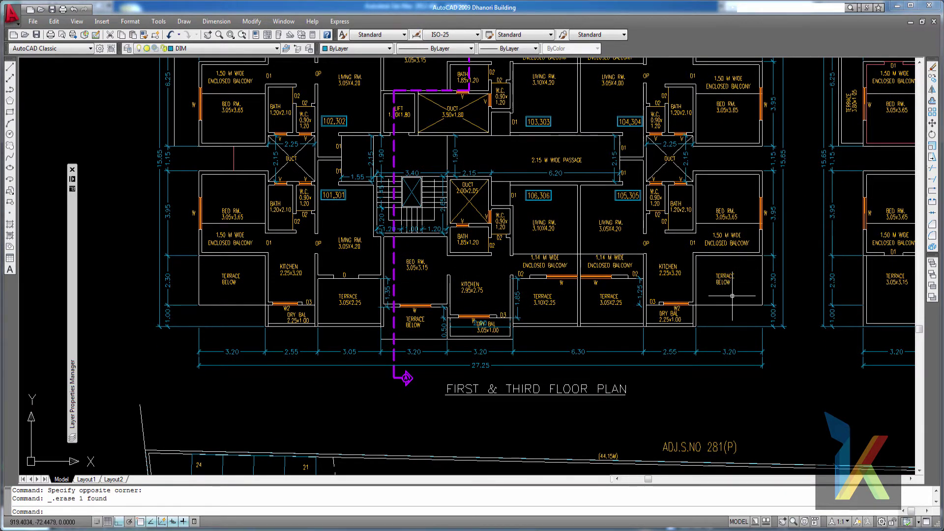
pyautogui.click(797, 242)
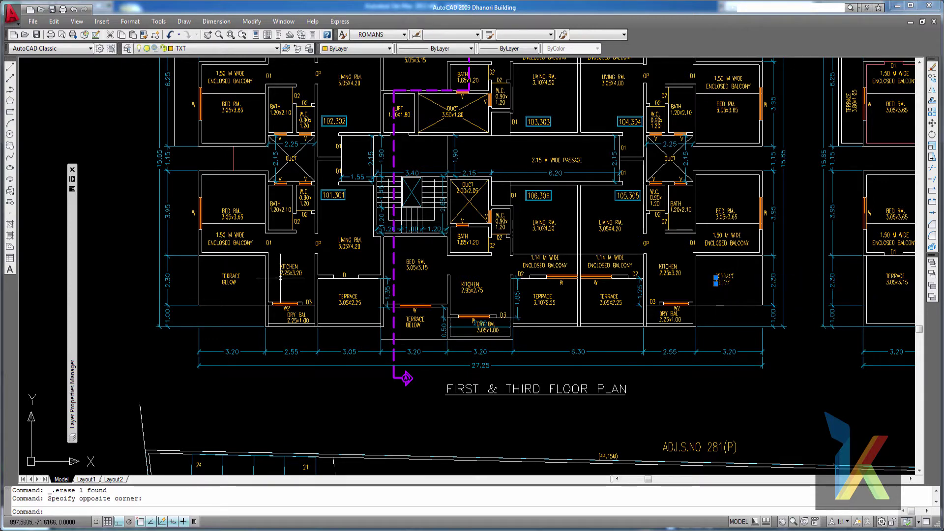
pyautogui.press('Escape')
pyautogui.scroll(5, 240, 290)
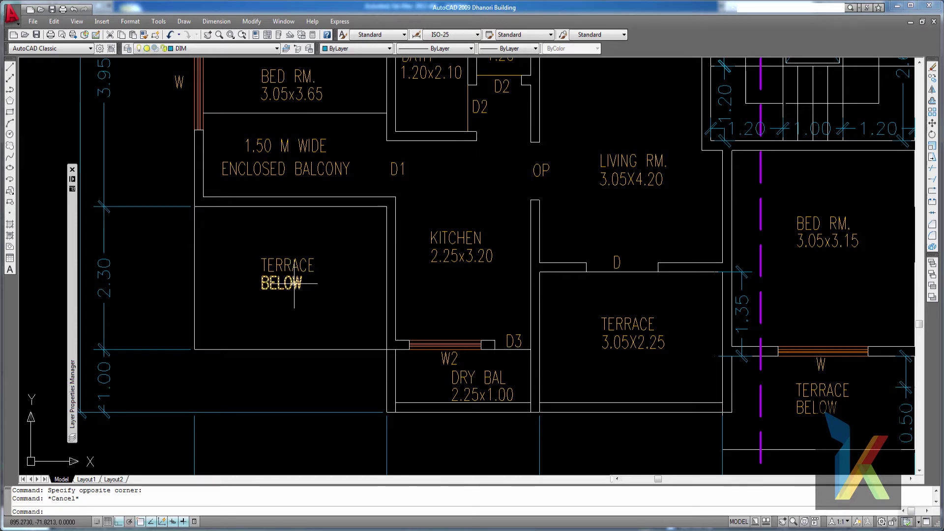
pyautogui.press('Escape')
# - Zoom out and pan until both floor plans sit below the front elevation and section
pyautogui.scroll(-4, 345, 286)
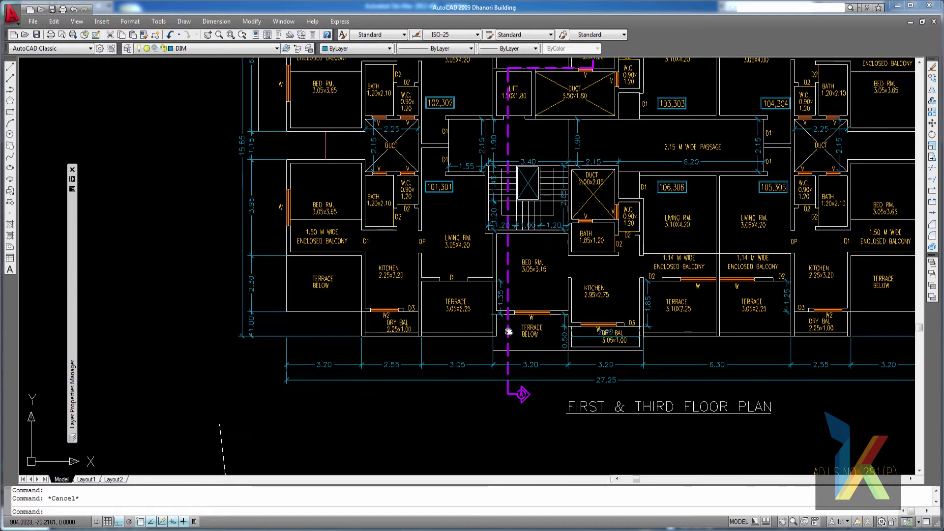
pyautogui.moveTo(509, 332); pyautogui.dragTo(487, 348, button='middle')
pyautogui.moveTo(488, 204); pyautogui.dragTo(482, 239, button='middle')
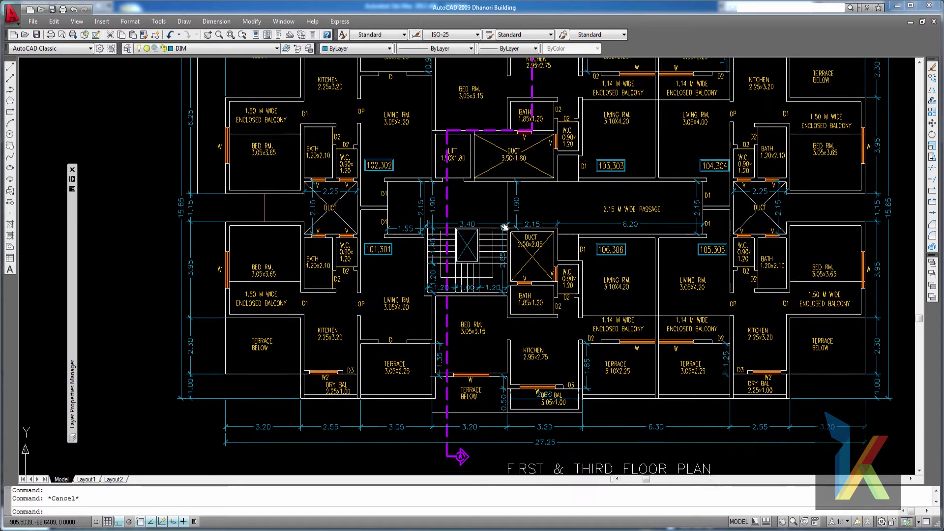
pyautogui.click(505, 228)
pyautogui.scroll(-2, 607, 270)
pyautogui.moveTo(607, 269); pyautogui.dragTo(531, 270, button='middle')
pyautogui.moveTo(532, 98)
pyautogui.mouseDown(button='middle')
pyautogui.moveTo(532, 332)
pyautogui.moveTo(508, 163)
pyautogui.moveTo(400, 109)
pyautogui.mouseUp(button='middle')
pyautogui.scroll(-2, 486, 188)
pyautogui.moveTo(550, 369); pyautogui.dragTo(496, 255, button='middle')
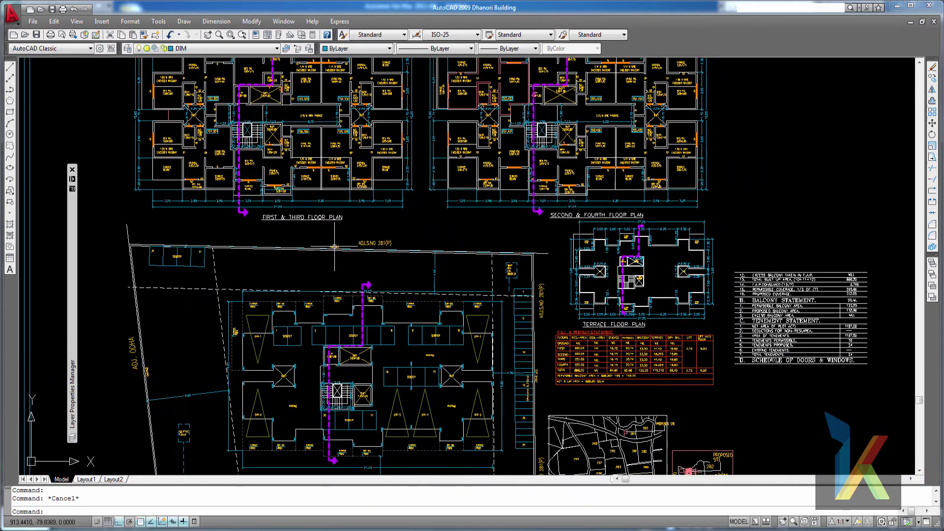
pyautogui.moveTo(421, 173); pyautogui.dragTo(468, 300, button='middle')
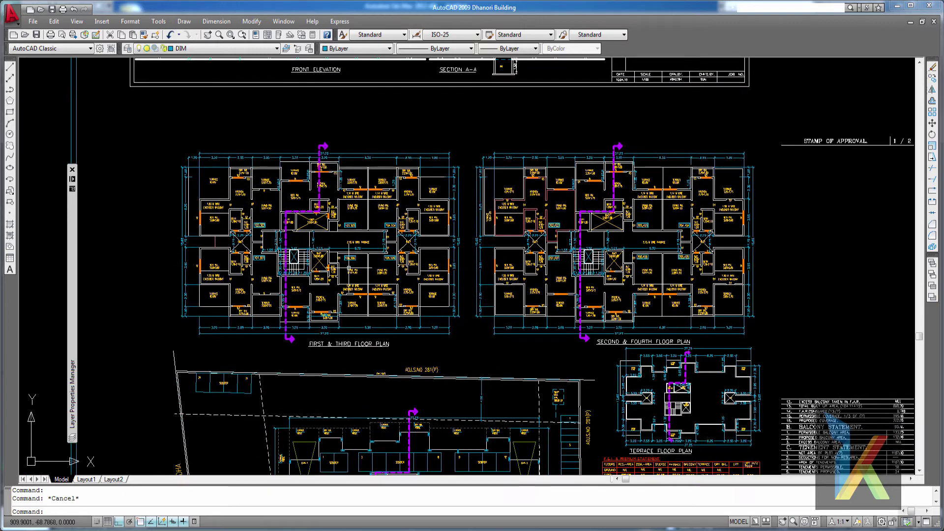
pyautogui.moveTo(356, 167); pyautogui.dragTo(400, 369, button='middle')
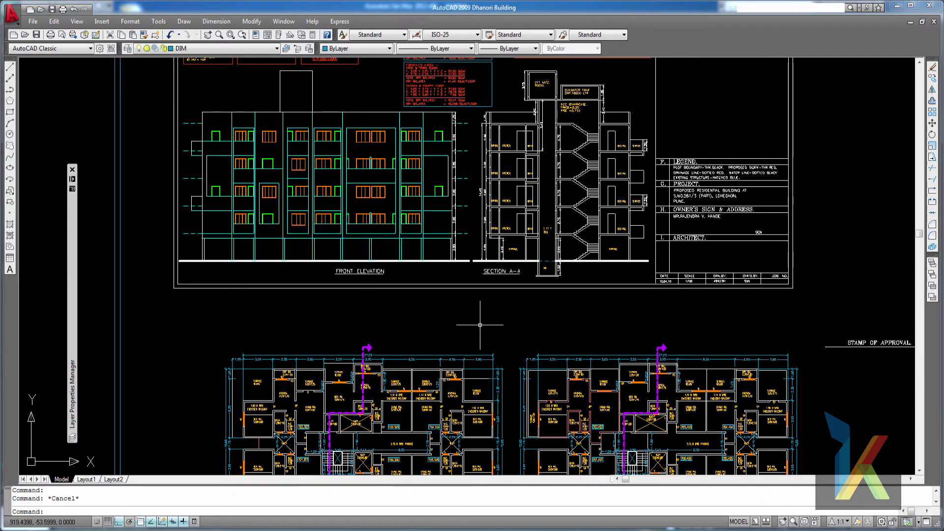
pyautogui.moveTo(480, 326); pyautogui.dragTo(575, 192, button='middle')
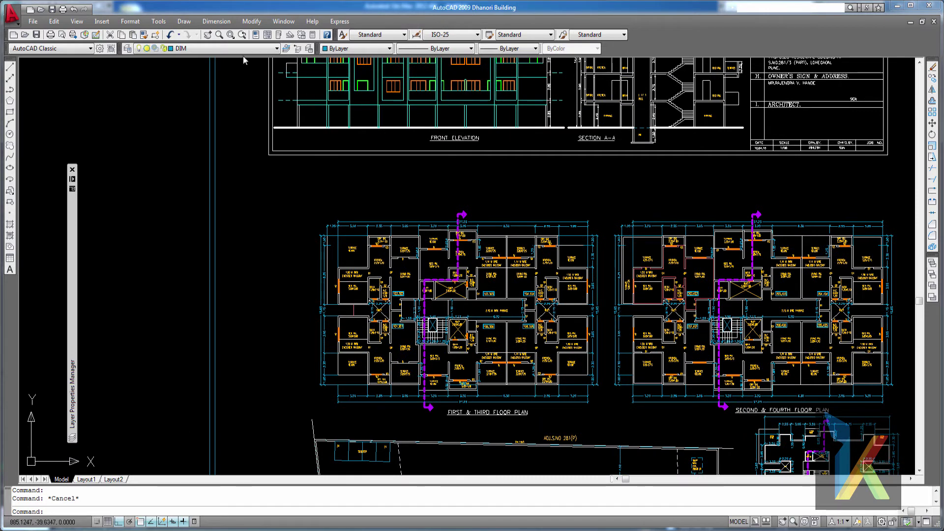
# - Quick Select every MText object in the entire drawing (28 found) and delete them
pyautogui.click(159, 22)
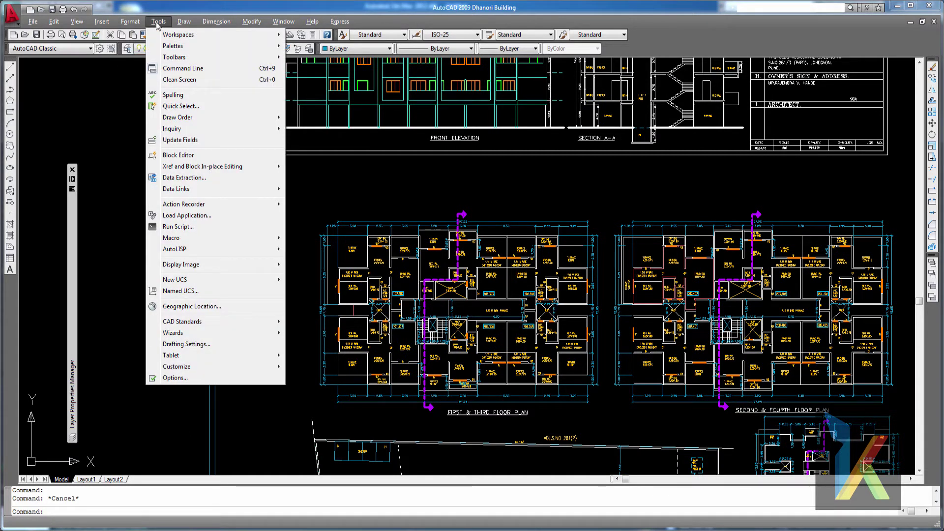
pyautogui.click(178, 106)
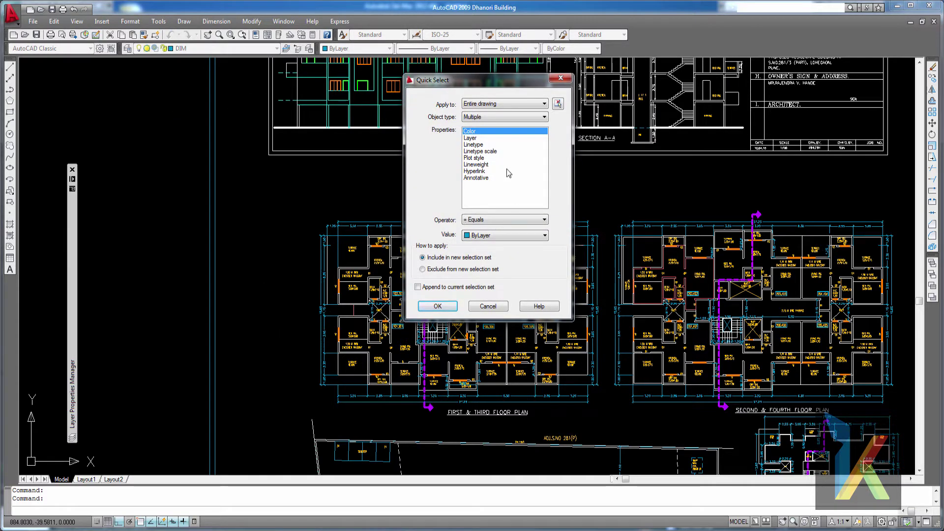
pyautogui.moveTo(509, 173)
pyautogui.click(507, 117)
pyautogui.click(480, 193)
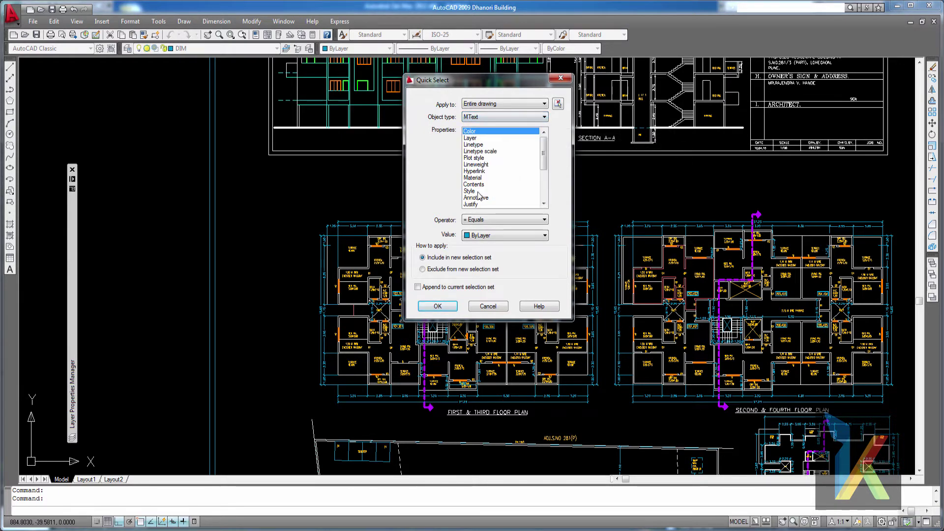
pyautogui.click(506, 220)
pyautogui.click(482, 256)
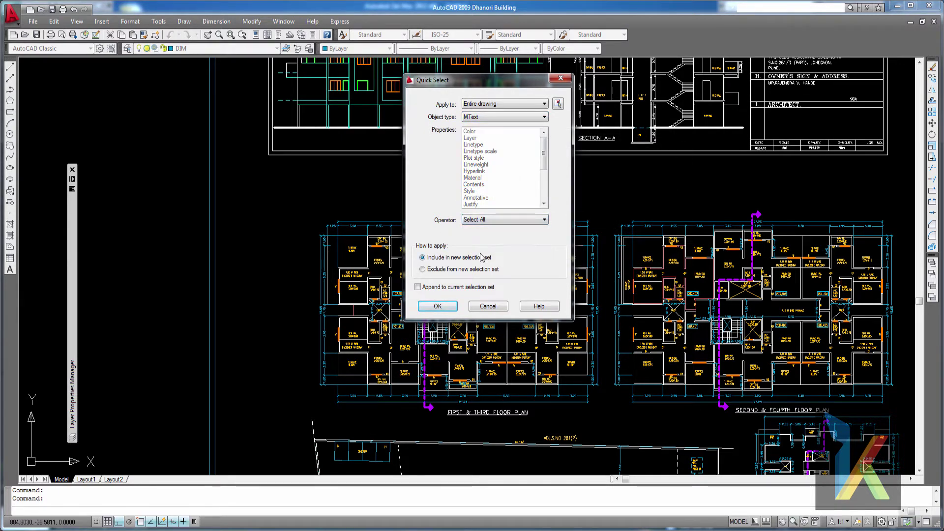
pyautogui.click(438, 306)
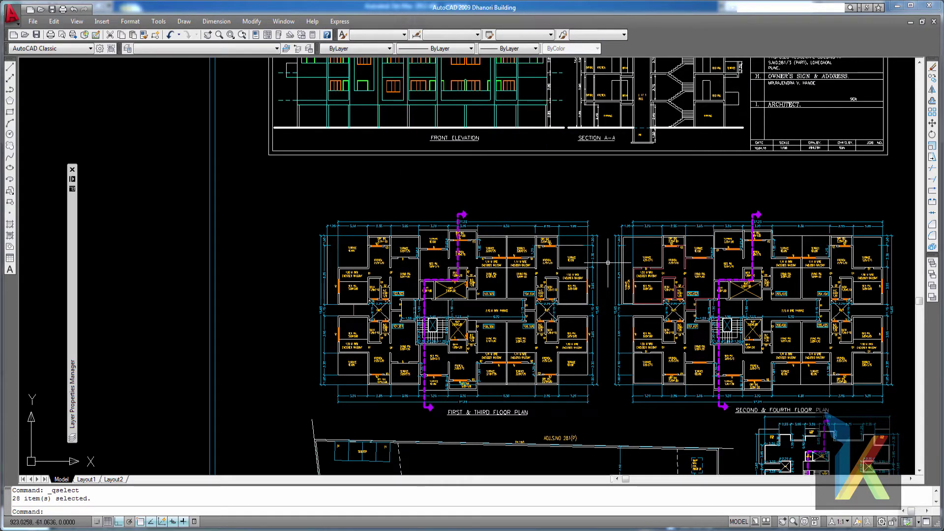
pyautogui.press('Delete')
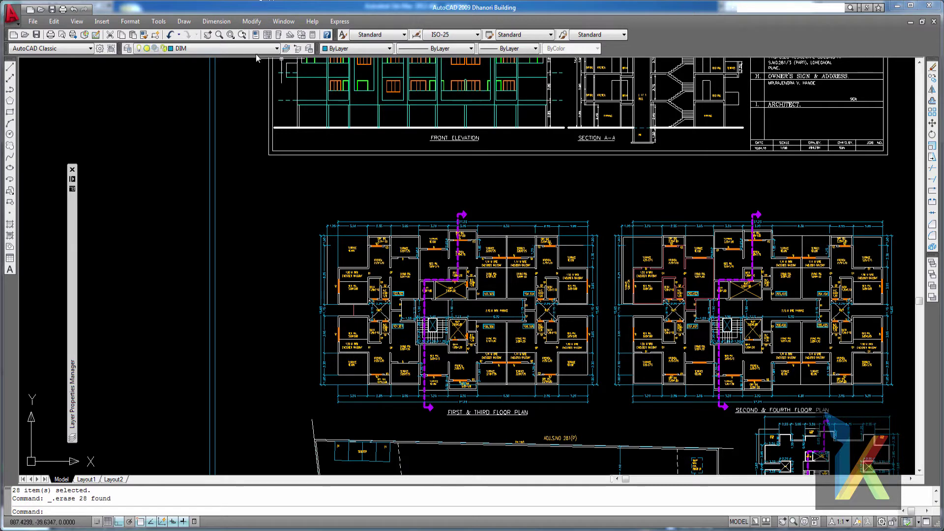
pyautogui.click(160, 22)
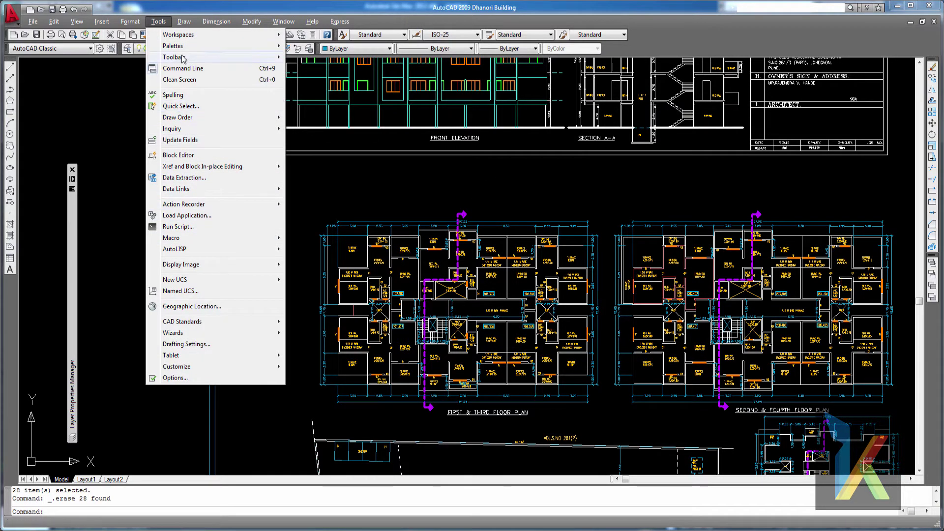
# - Quick Select all Text objects with operator Select All and erase the 1034 found
pyautogui.click(181, 106)
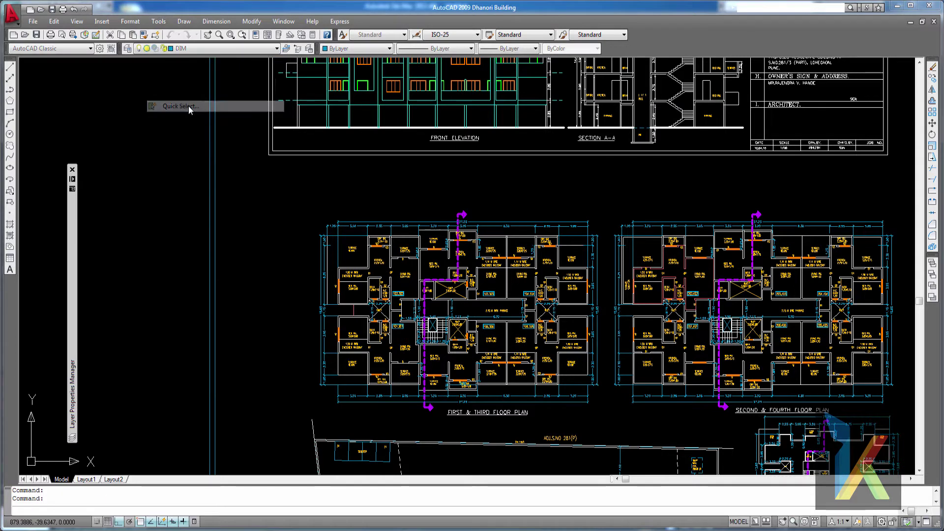
pyautogui.click(518, 117)
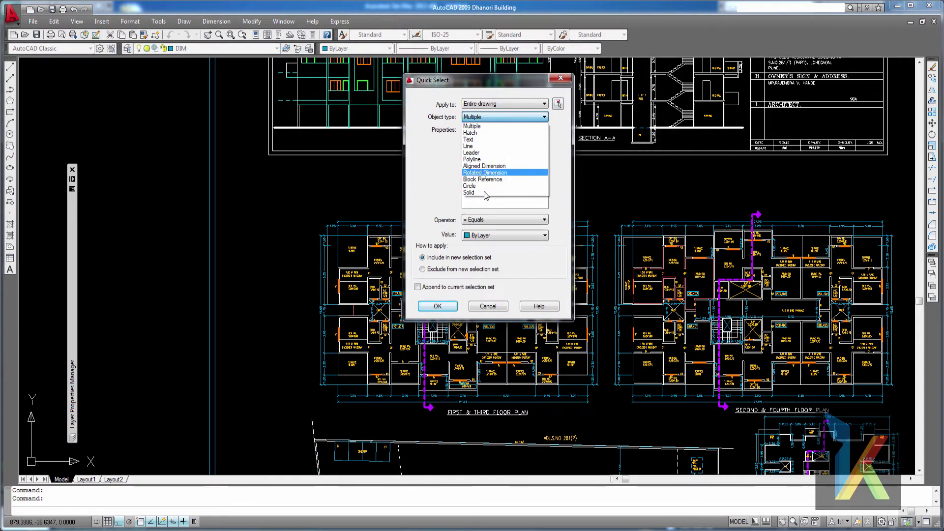
pyautogui.click(475, 141)
pyautogui.click(486, 220)
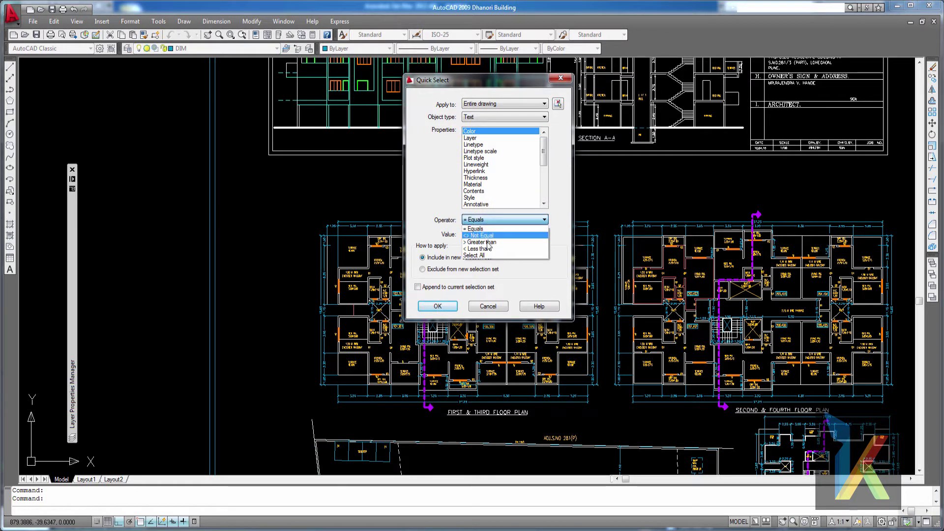
pyautogui.click(487, 255)
pyautogui.click(437, 306)
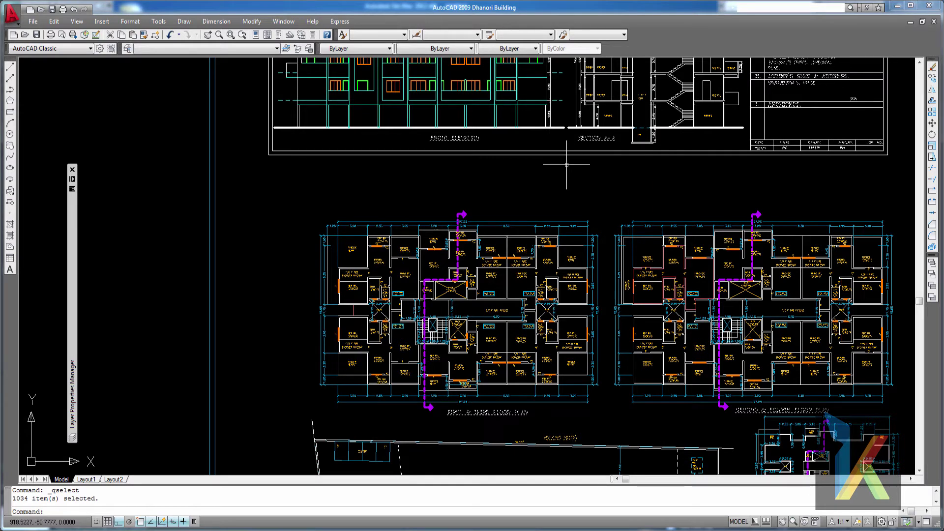
pyautogui.press('Delete')
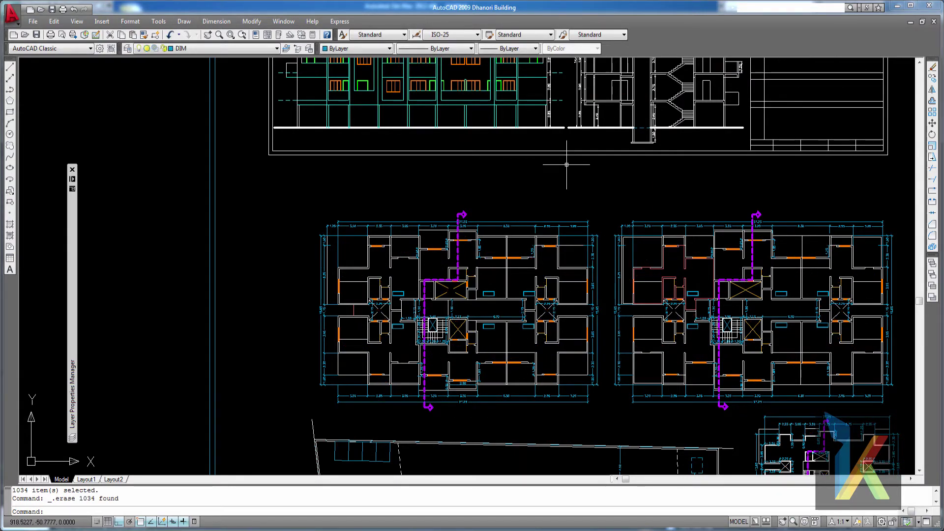
# - Check a dimension's layer, then turn off the current DIM layer in Layer Properties Manager
pyautogui.scroll(4, 401, 228)
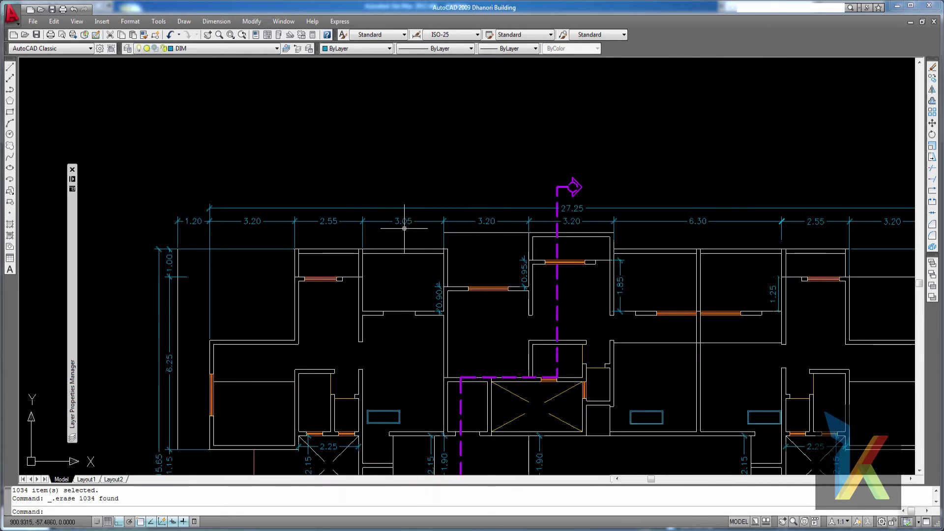
pyautogui.click(403, 229)
pyautogui.click(397, 221)
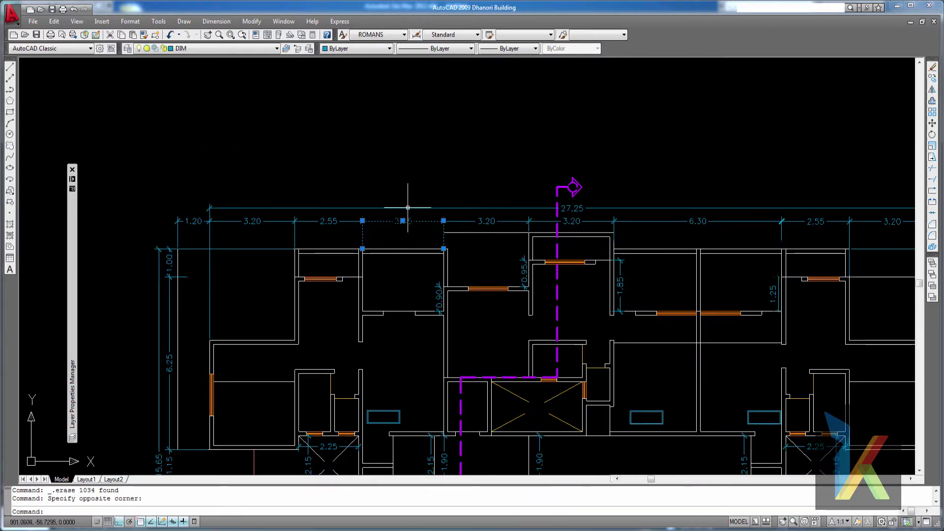
pyautogui.press('Escape')
pyautogui.scroll(-3, 587, 154)
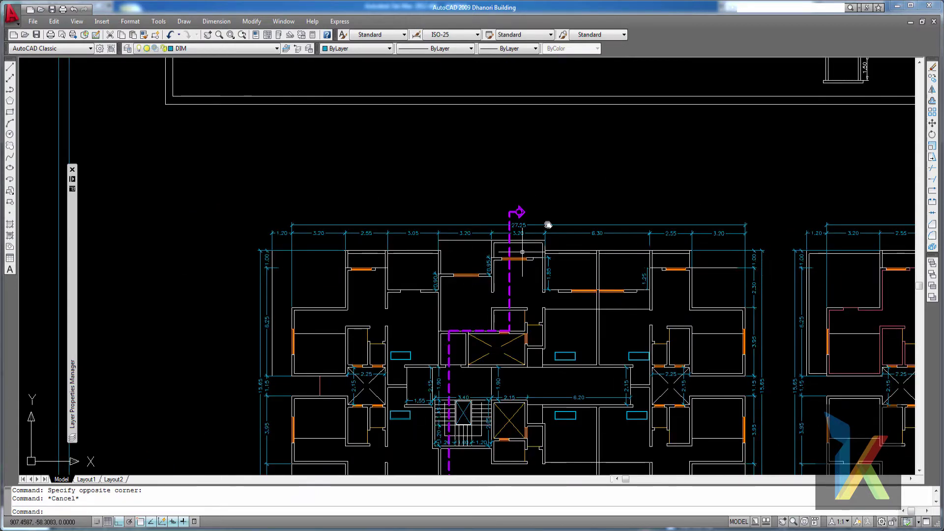
pyautogui.moveTo(543, 221); pyautogui.dragTo(597, 184, button='middle')
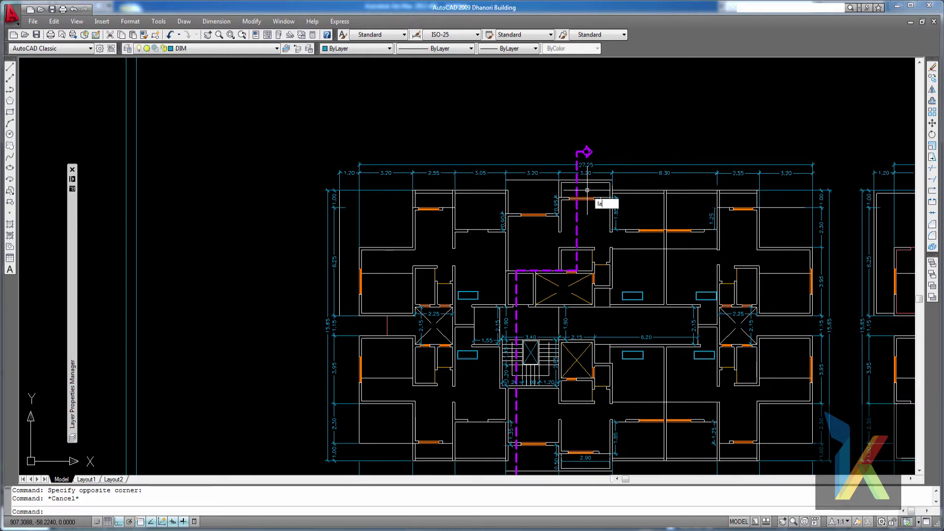
pyautogui.press('Return')
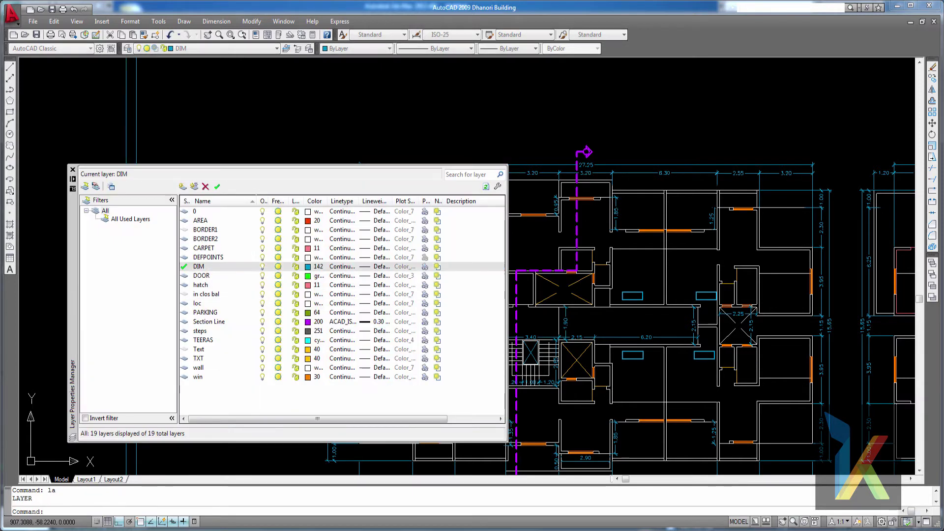
pyautogui.click(200, 277)
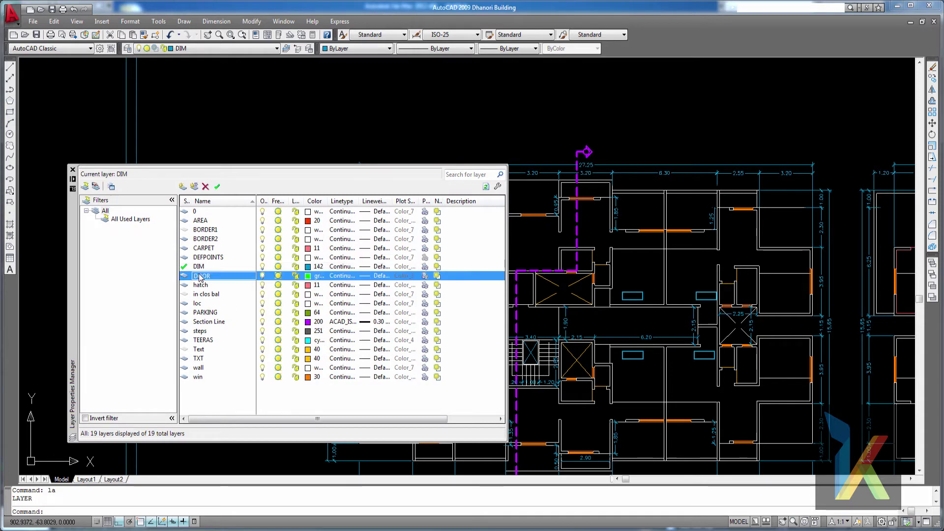
pyautogui.click(263, 267)
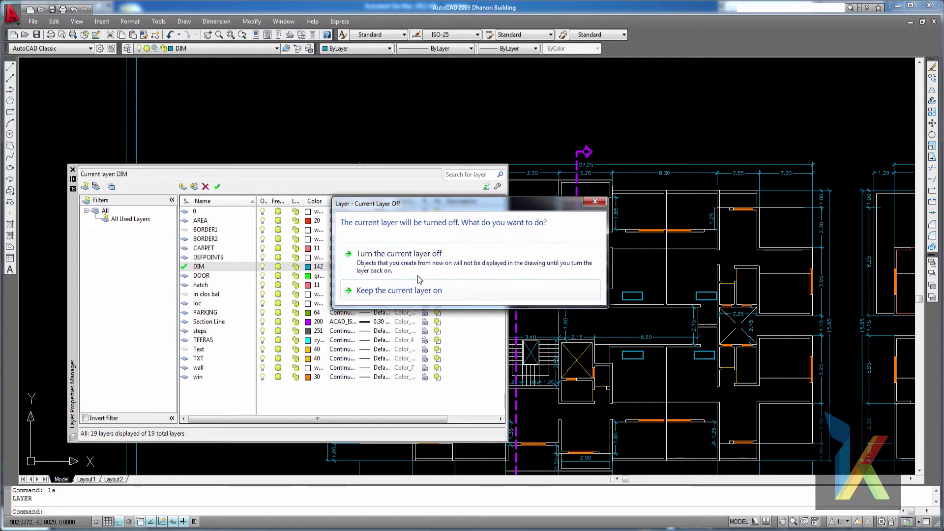
pyautogui.click(422, 265)
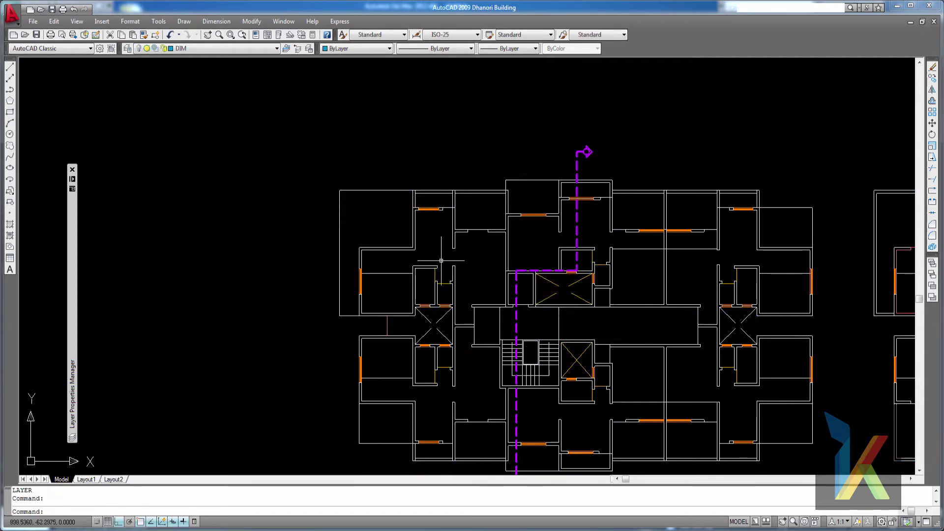
# - Identify the dashed section line and switch off the Section Line layer in the dropdown
pyautogui.moveTo(564, 312); pyautogui.dragTo(493, 219, button='middle')
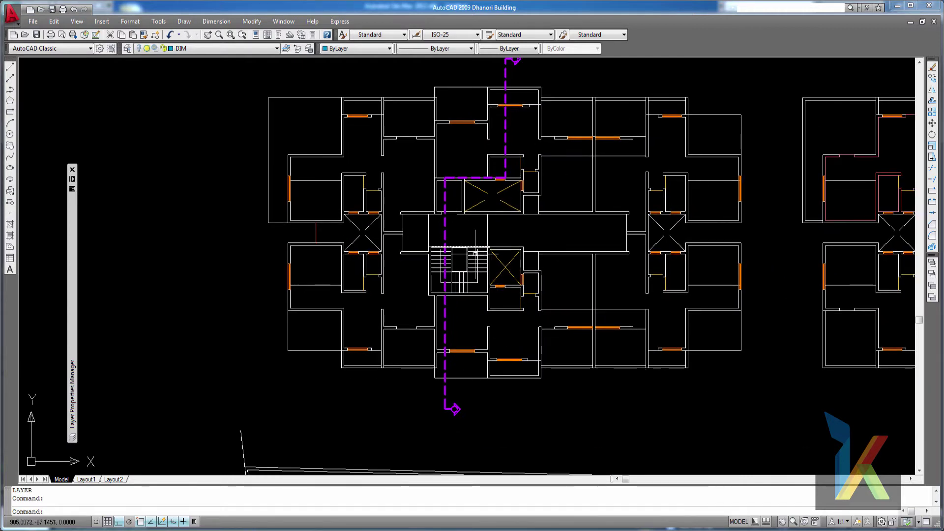
pyautogui.click(455, 227)
pyautogui.click(444, 225)
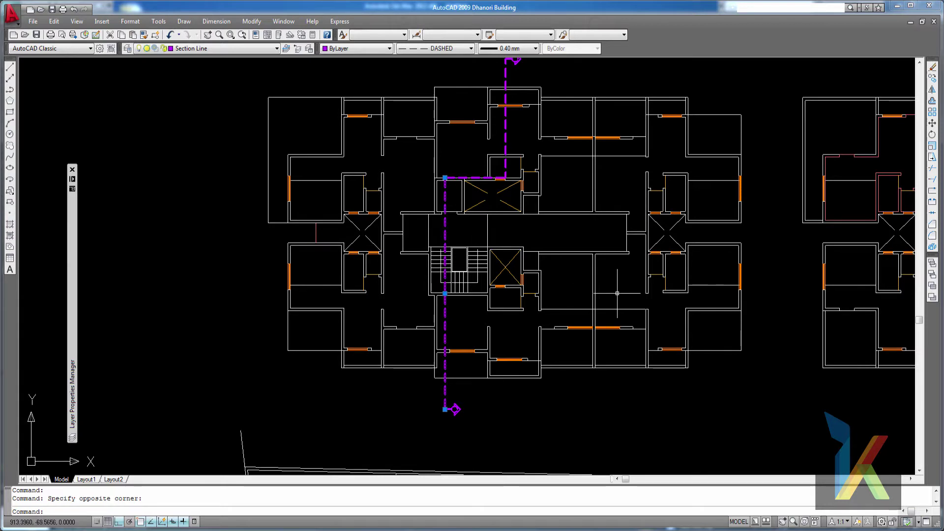
pyautogui.press('Escape')
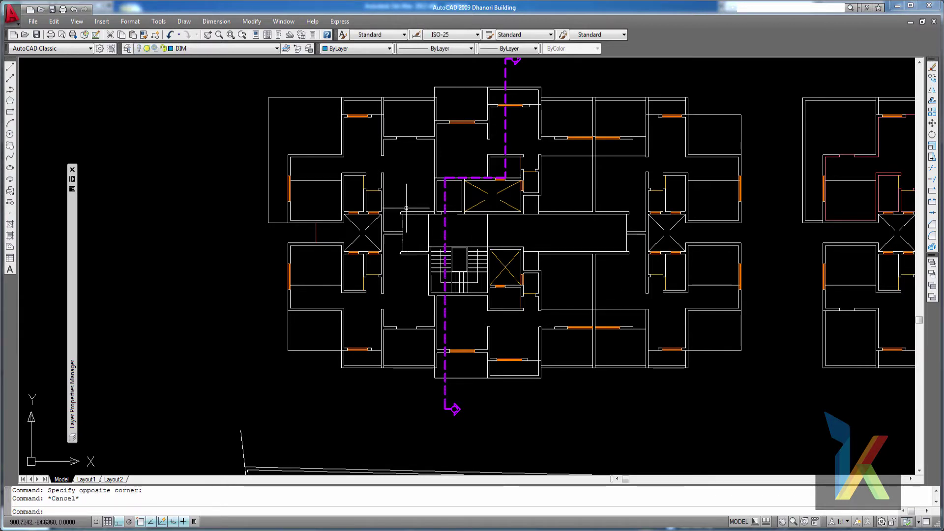
pyautogui.click(255, 48)
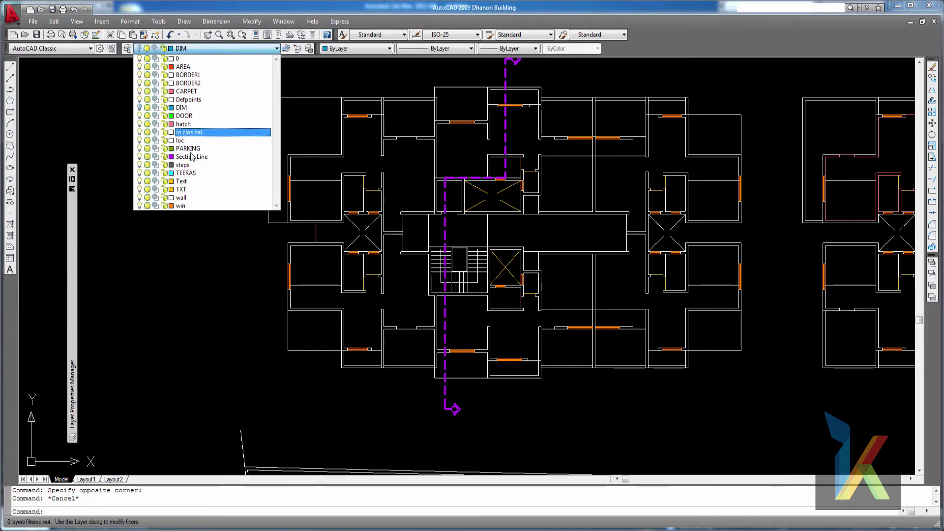
pyautogui.click(140, 156)
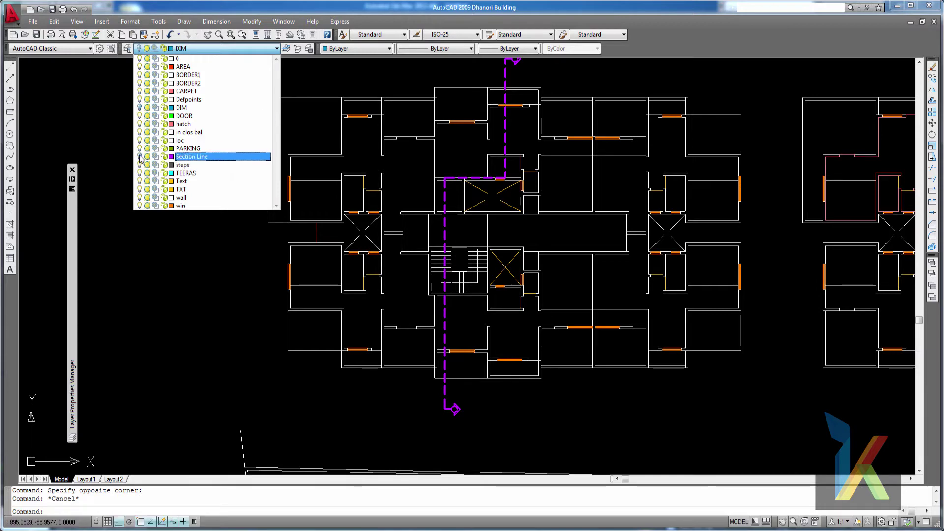
pyautogui.click(366, 14)
pyautogui.scroll(-2, 601, 291)
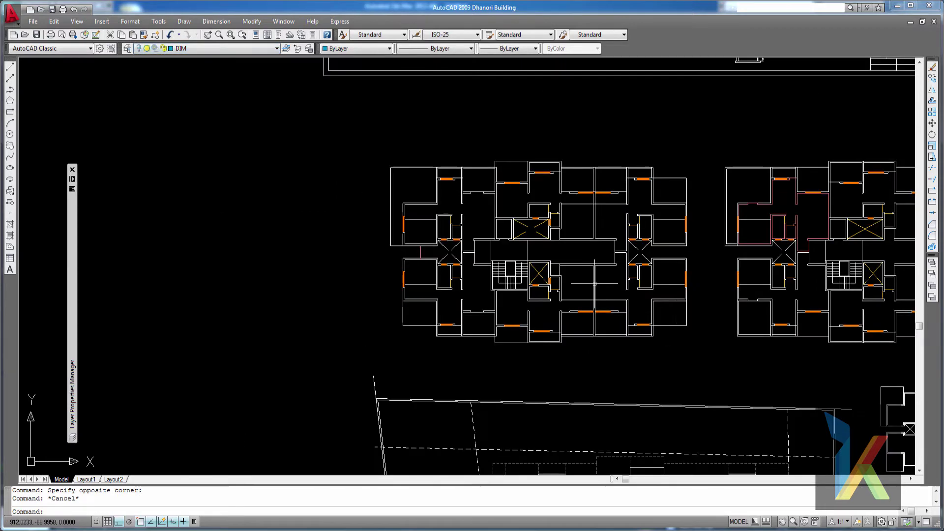
pyautogui.moveTo(570, 392); pyautogui.dragTo(549, 301, button='middle')
pyautogui.scroll(-3, 549, 301)
pyautogui.scroll(4, 549, 301)
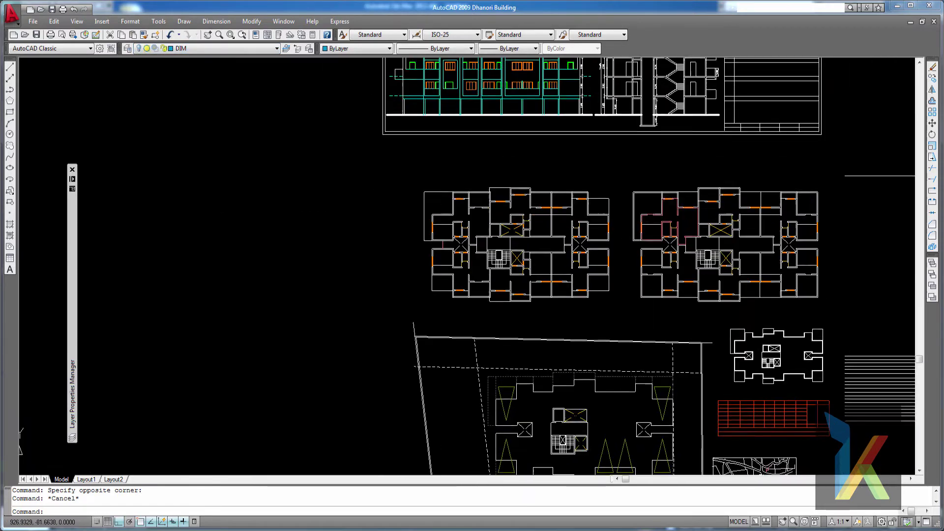
pyautogui.scroll(2, 520, 285)
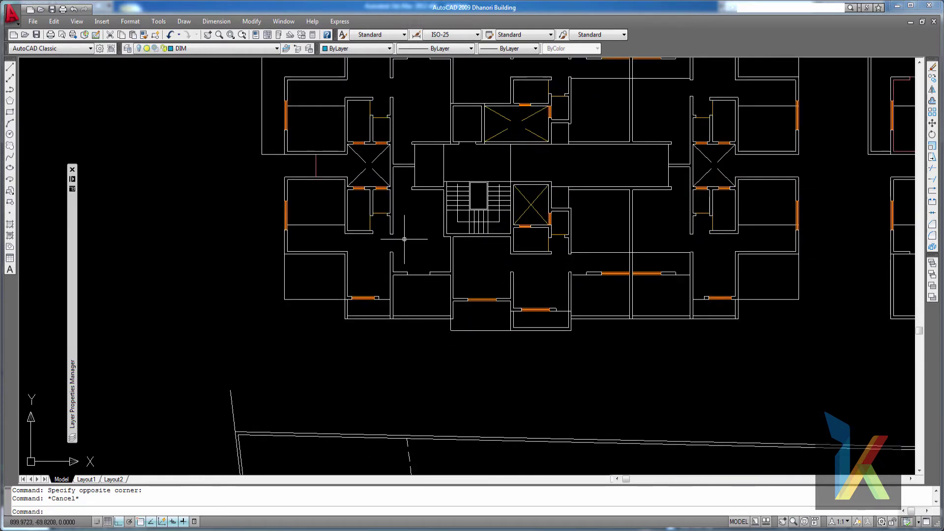
pyautogui.scroll(2, 327, 276)
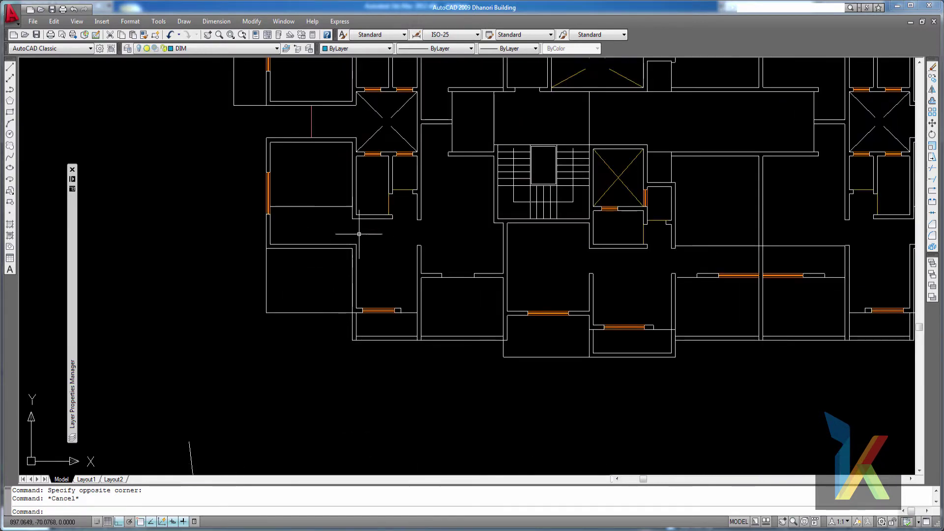
pyautogui.moveTo(364, 222); pyautogui.dragTo(391, 270, button='middle')
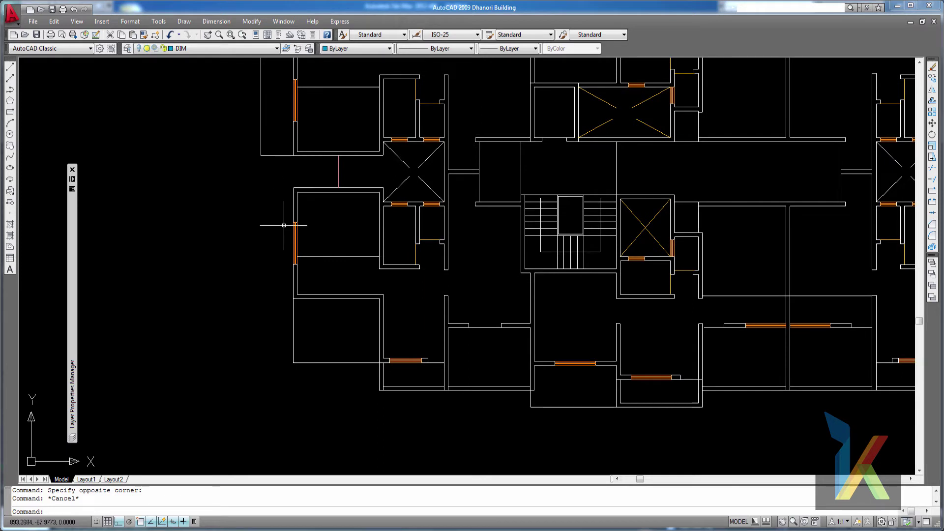
pyautogui.moveTo(301, 292)
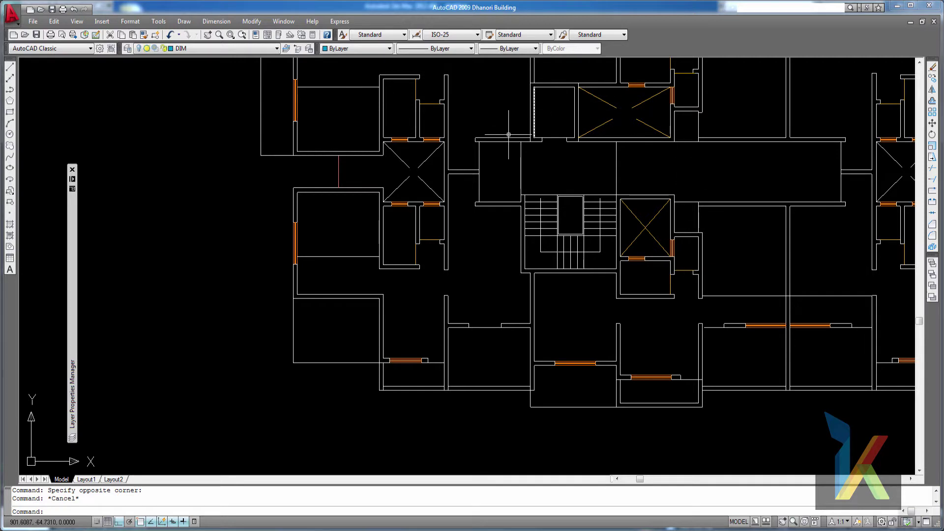
pyautogui.moveTo(741, 162); pyautogui.dragTo(738, 176, button='middle')
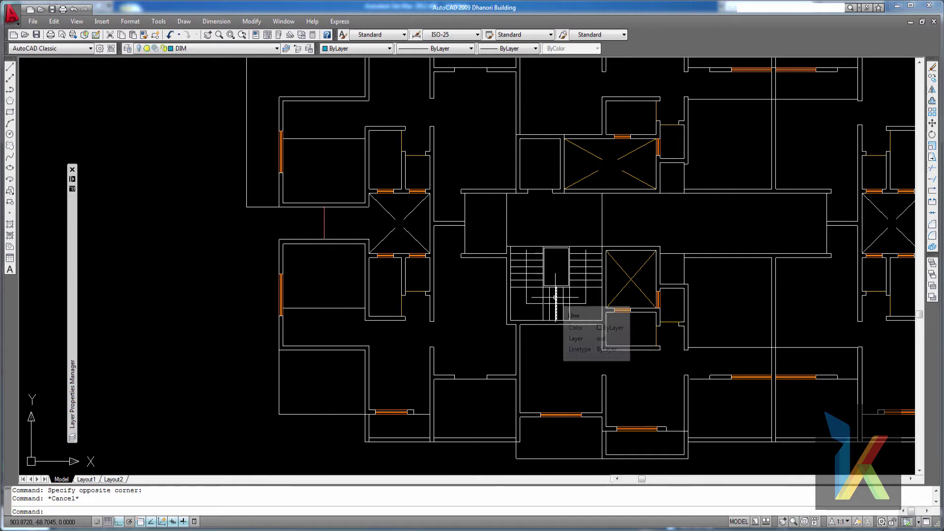
pyautogui.scroll(2, 277, 308)
pyautogui.scroll(2, 277, 308)
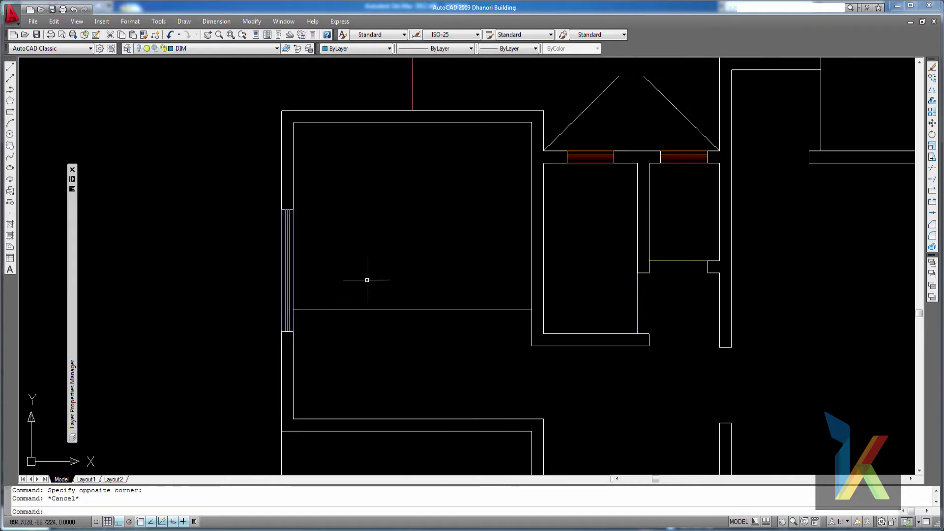
pyautogui.moveTo(369, 274); pyautogui.dragTo(464, 239, button='middle')
pyautogui.scroll(3, 385, 231)
pyautogui.moveTo(386, 232)
pyautogui.mouseDown(button='middle')
pyautogui.moveTo(504, 214)
pyautogui.moveTo(484, 190)
pyautogui.mouseUp(button='middle')
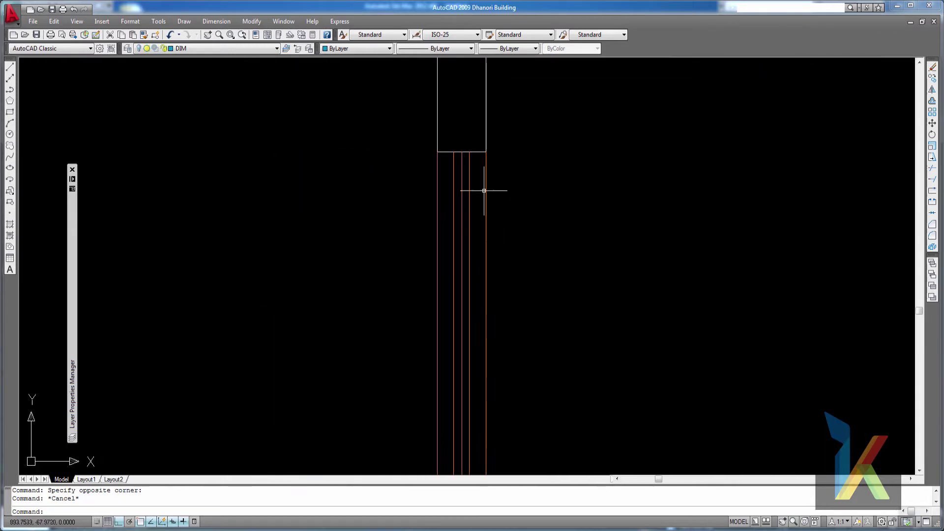
# - Check the orange window lines' layer and switch off the win layer in the dropdown
pyautogui.click(473, 212)
pyautogui.click(452, 185)
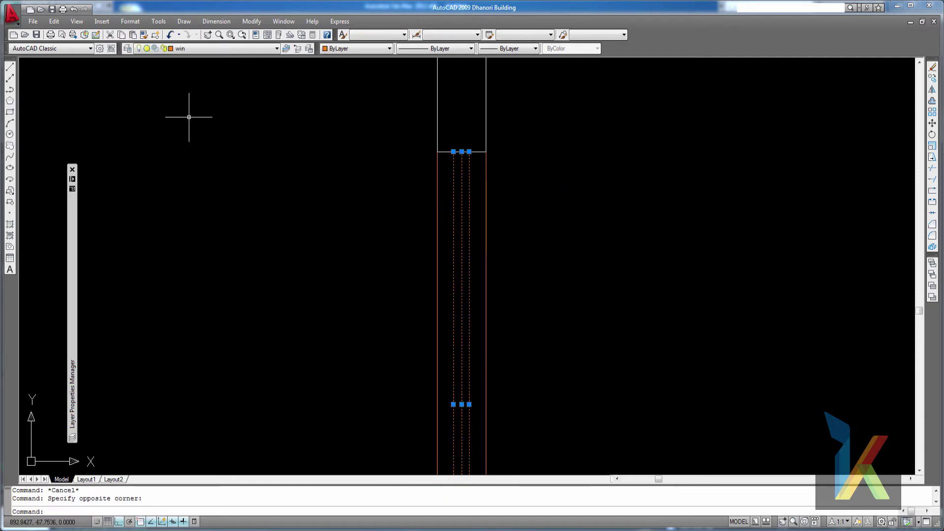
pyautogui.press('Escape')
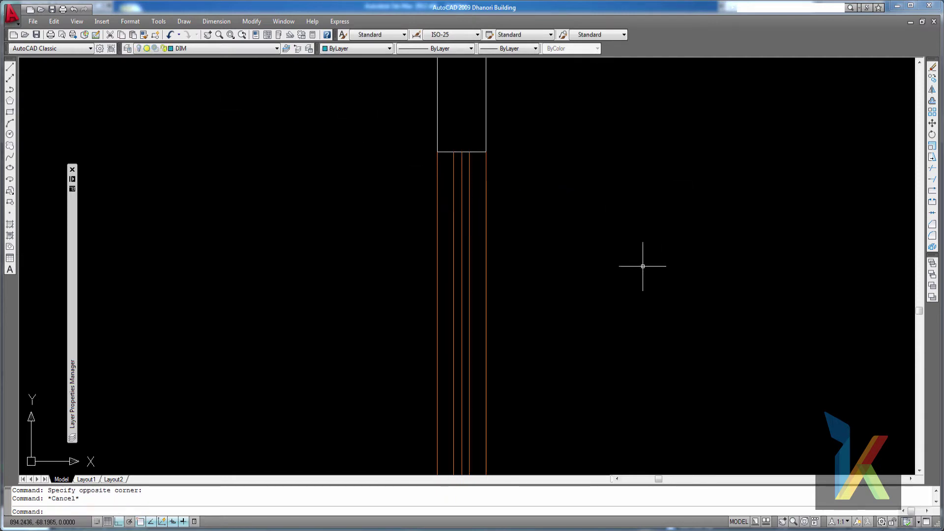
pyautogui.click(207, 49)
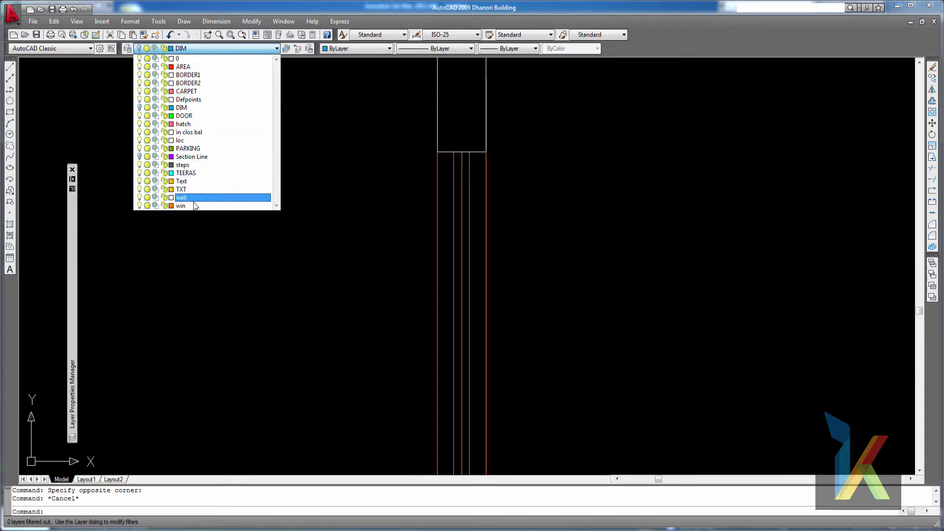
pyautogui.click(206, 49)
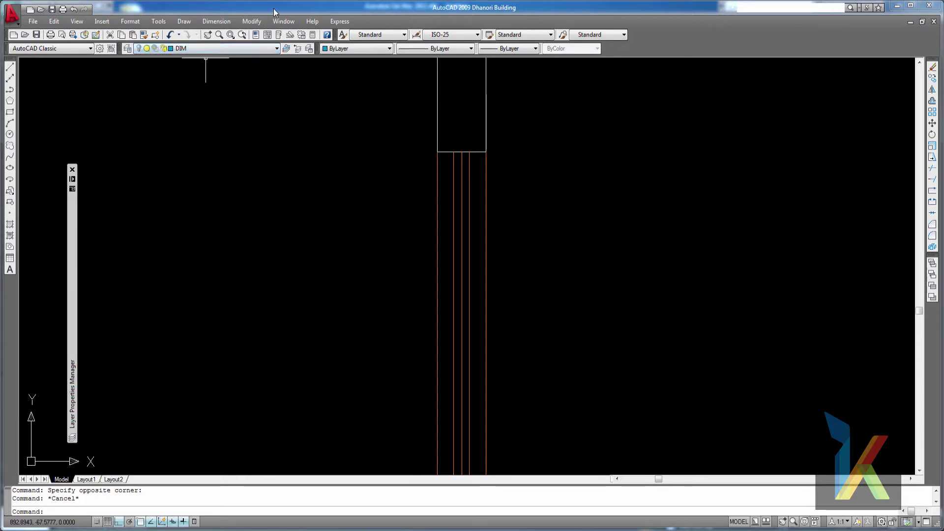
pyautogui.click(484, 242)
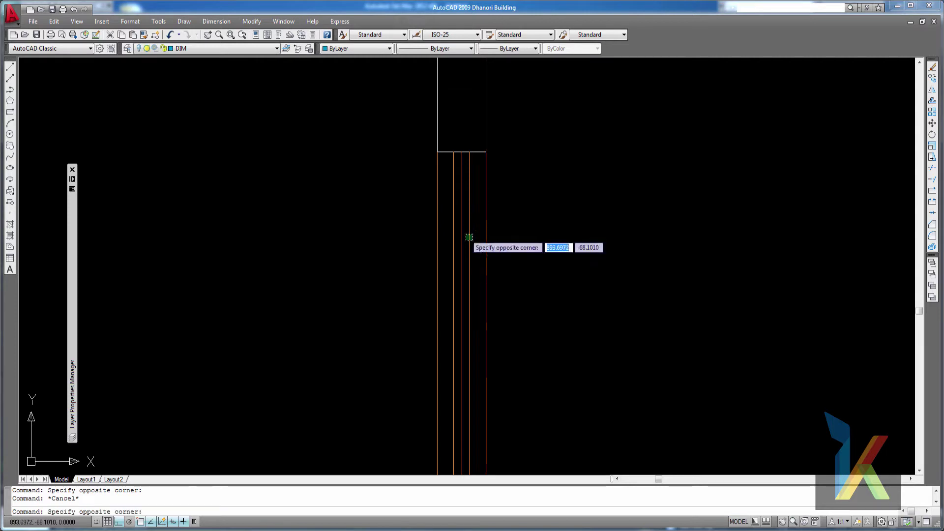
pyautogui.click(441, 205)
pyautogui.press('Escape')
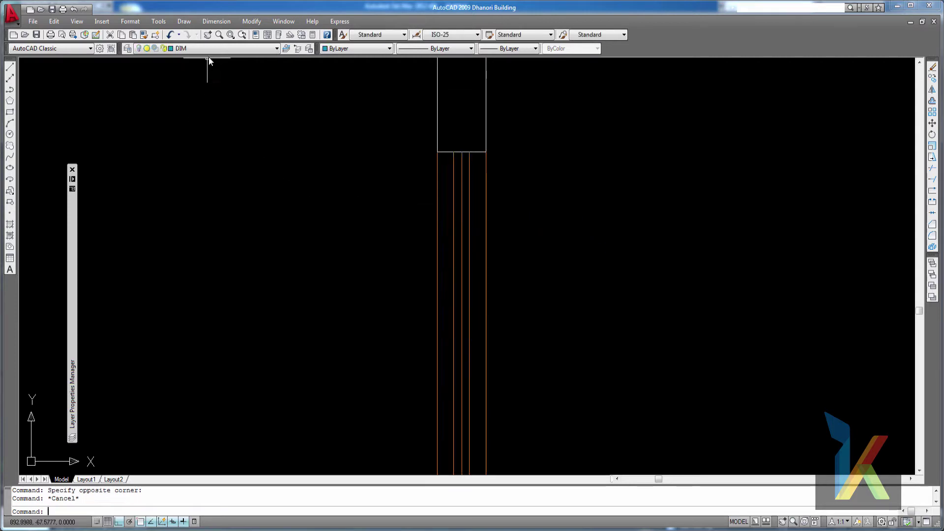
pyautogui.click(210, 51)
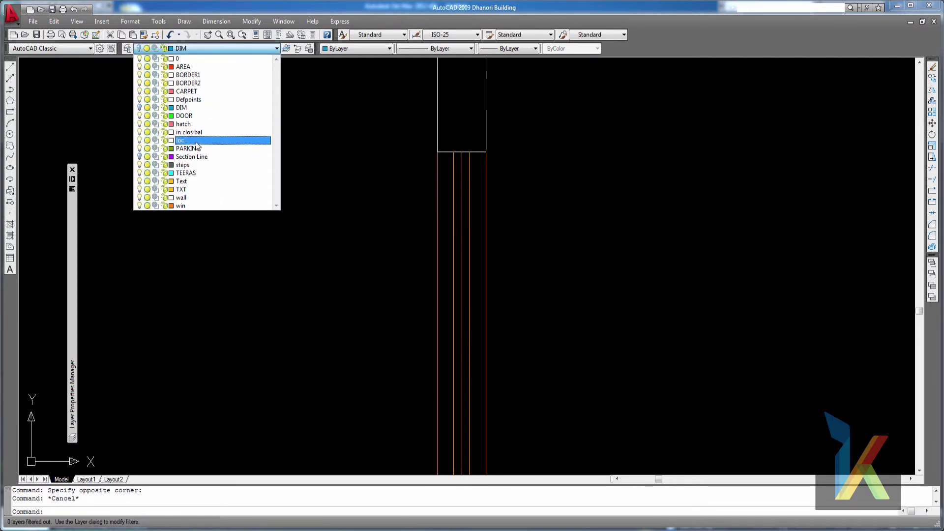
pyautogui.click(140, 207)
# - Erase the short horizontal wall line stub at the opening
pyautogui.click(394, 15)
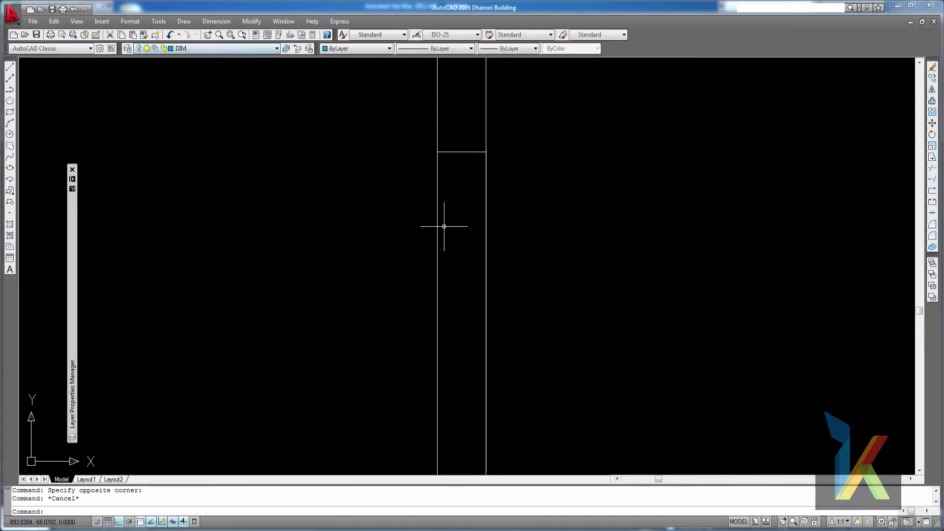
pyautogui.scroll(8, 443, 225)
pyautogui.scroll(5, 436, 242)
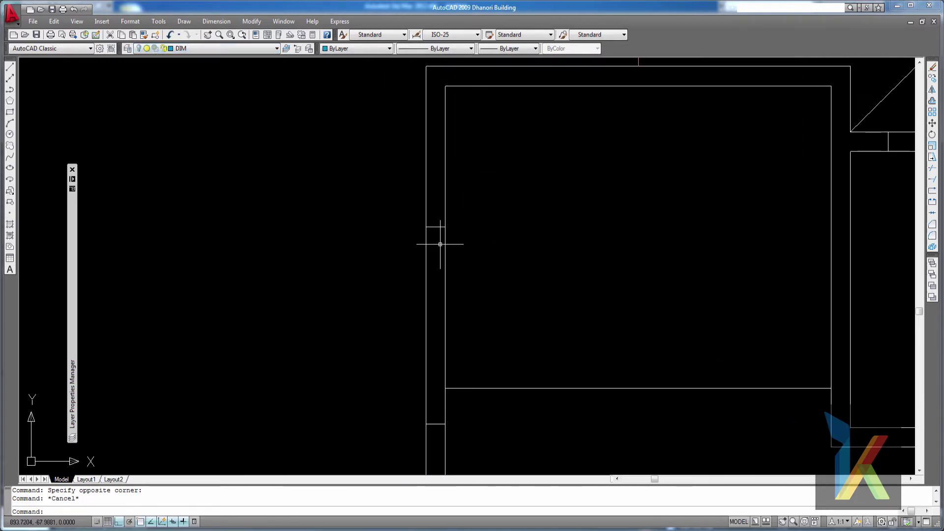
pyautogui.click(475, 223)
pyautogui.click(466, 196)
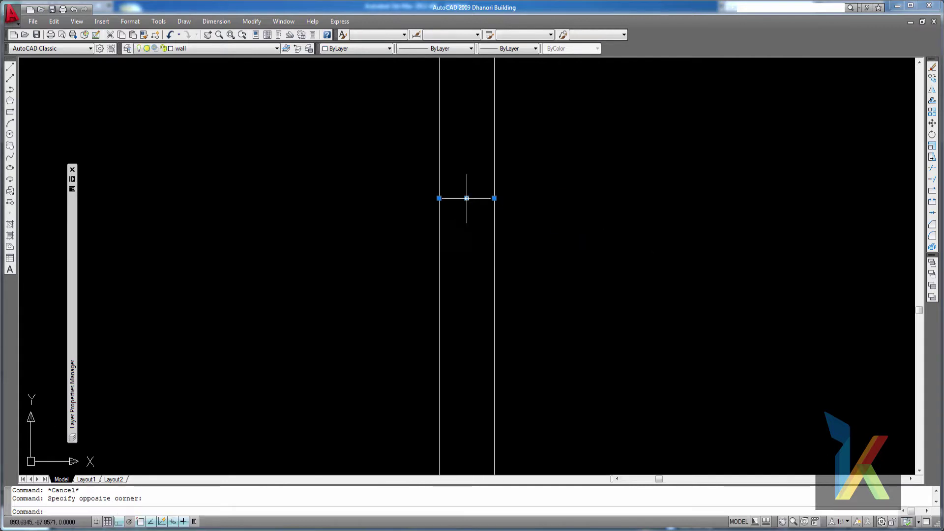
pyautogui.scroll(-3, 576, 320)
pyautogui.moveTo(622, 341); pyautogui.dragTo(538, 207, button='middle')
pyautogui.scroll(-2, 565, 253)
pyautogui.scroll(-2, 636, 271)
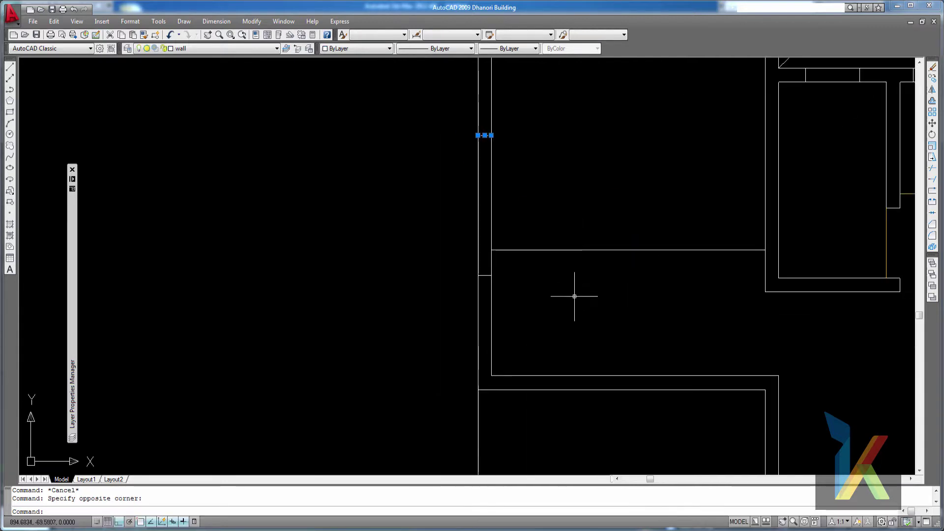
pyautogui.press('Delete')
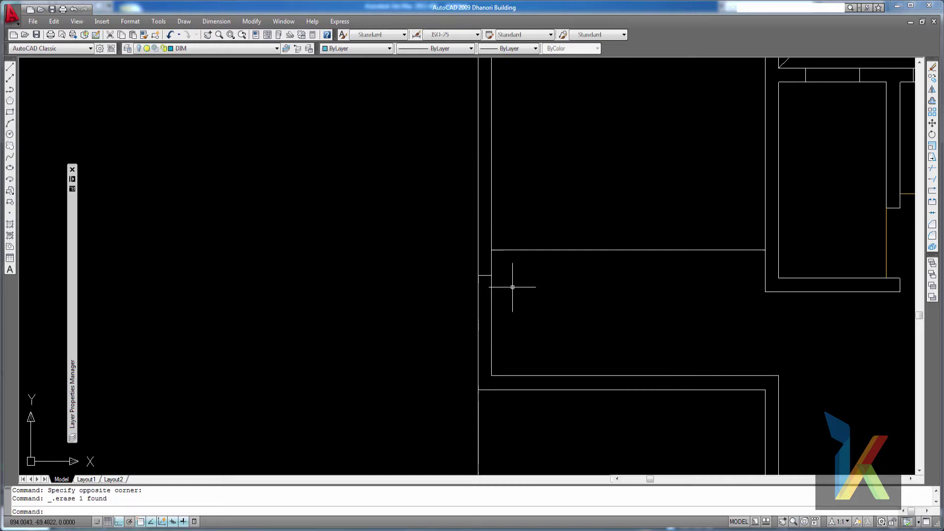
# - Erase the next short wall line and the two short vertical wall stubs
pyautogui.click(485, 283)
pyautogui.click(484, 268)
pyautogui.press('Delete')
pyautogui.scroll(-2, 603, 344)
pyautogui.scroll(-1, 666, 305)
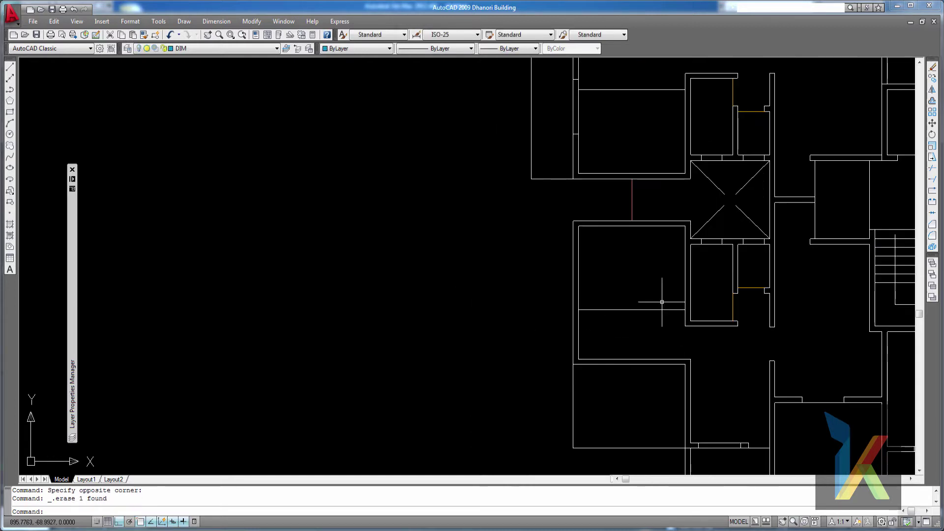
pyautogui.moveTo(666, 306); pyautogui.dragTo(630, 274, button='middle')
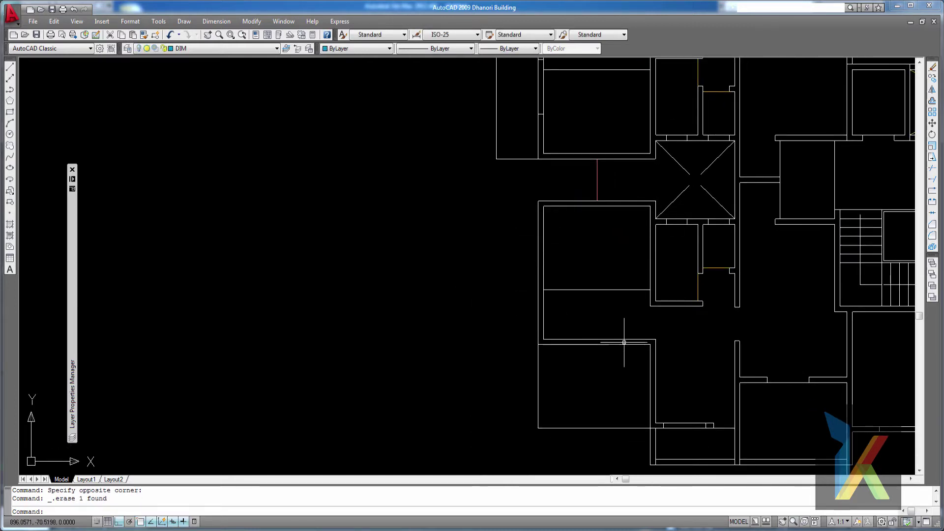
pyautogui.scroll(2, 523, 227)
pyautogui.scroll(3, 552, 312)
pyautogui.moveTo(565, 318); pyautogui.dragTo(521, 322, button='middle')
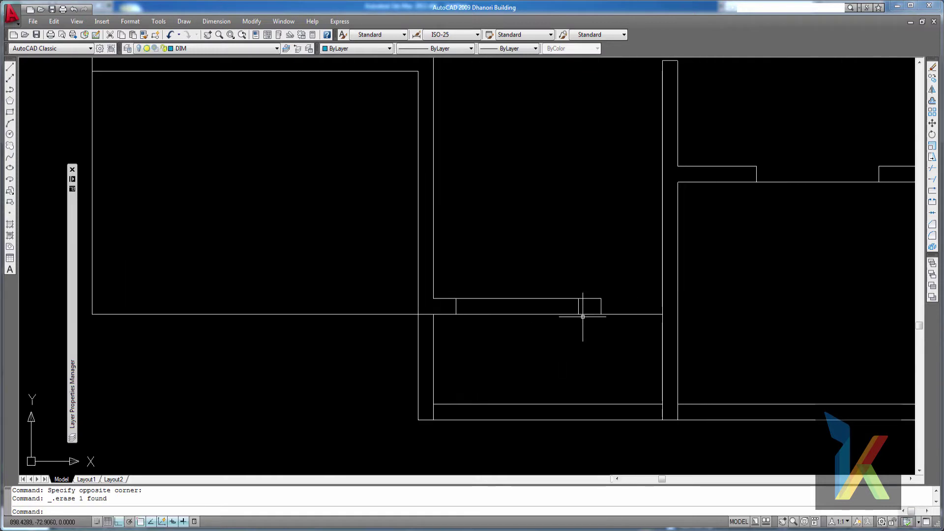
pyautogui.click(584, 311)
pyautogui.click(453, 305)
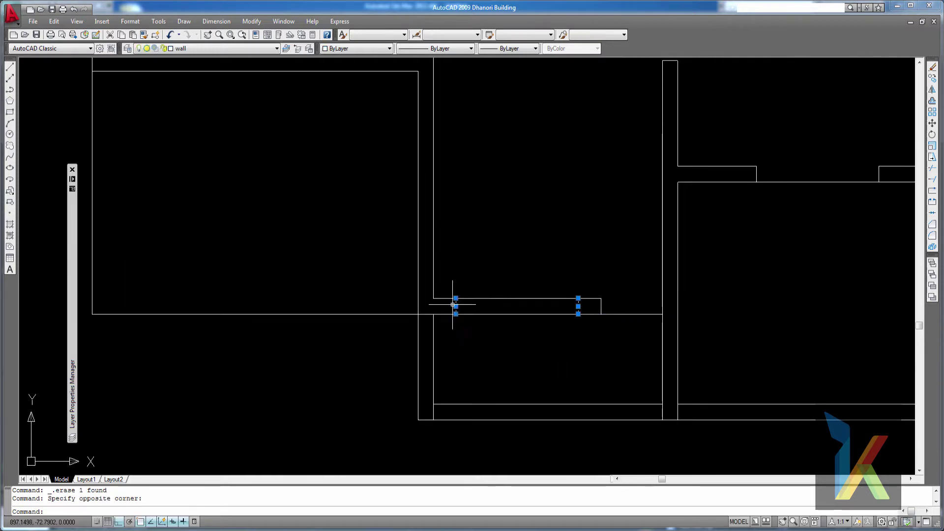
pyautogui.press('Delete')
# - Pan the plan left to the next opening
pyautogui.scroll(-1, 507, 253)
pyautogui.scroll(-2, 506, 253)
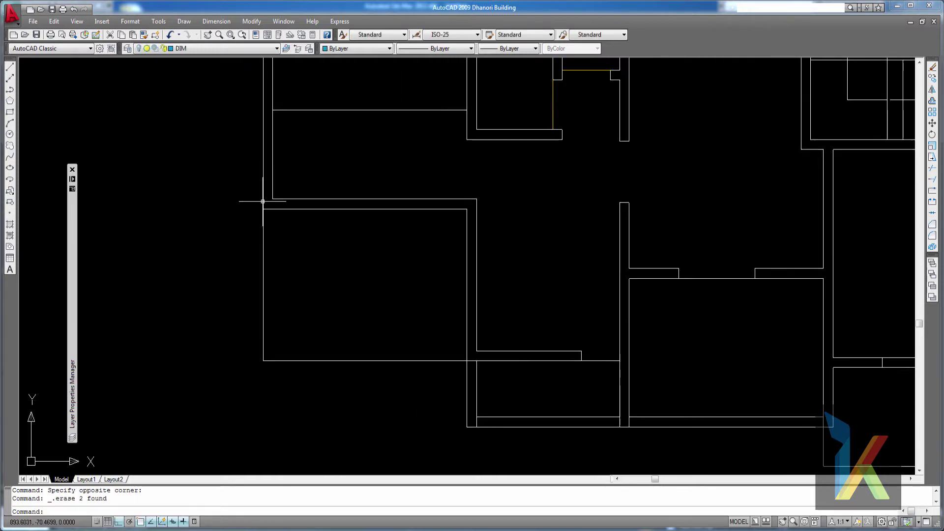
pyautogui.moveTo(560, 315); pyautogui.dragTo(459, 318, button='middle')
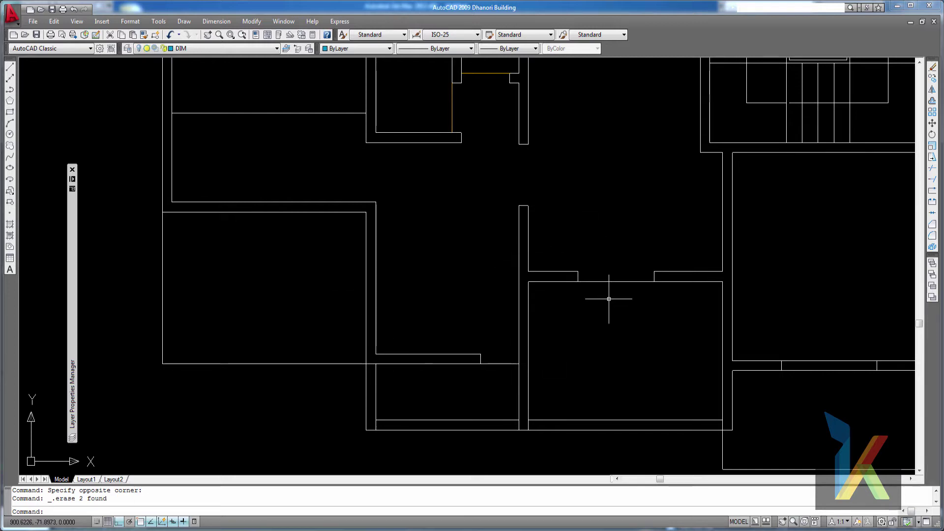
pyautogui.moveTo(582, 342); pyautogui.dragTo(487, 343, button='middle')
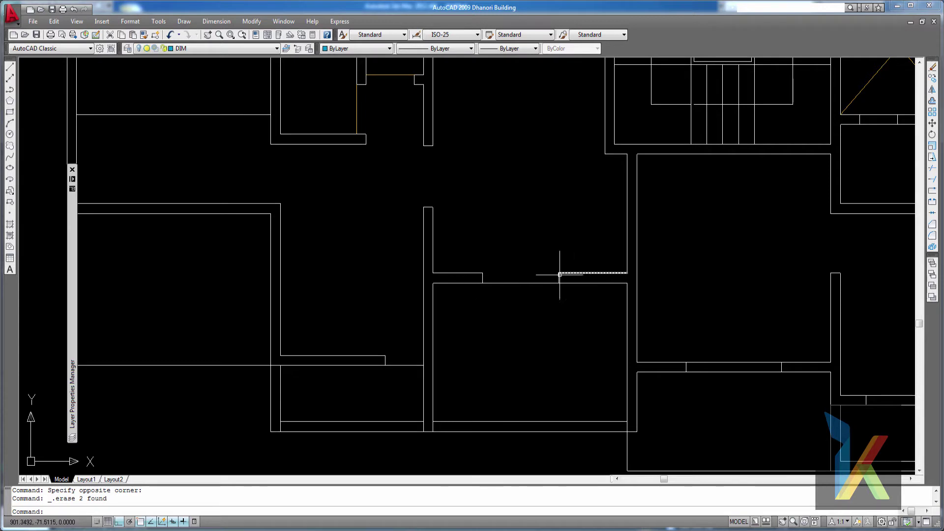
pyautogui.scroll(3, 538, 283)
# - Move the short line at the opening onto the wall layer
pyautogui.click(629, 290)
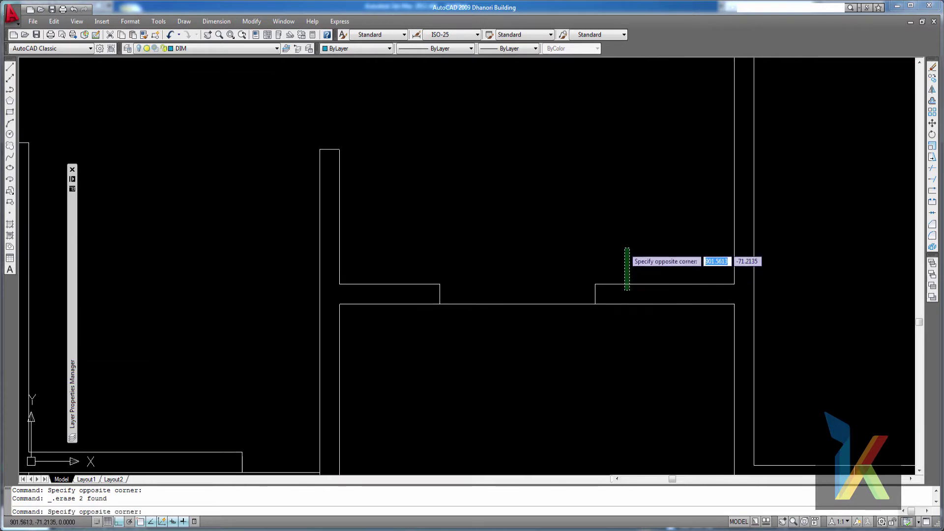
pyautogui.click(624, 248)
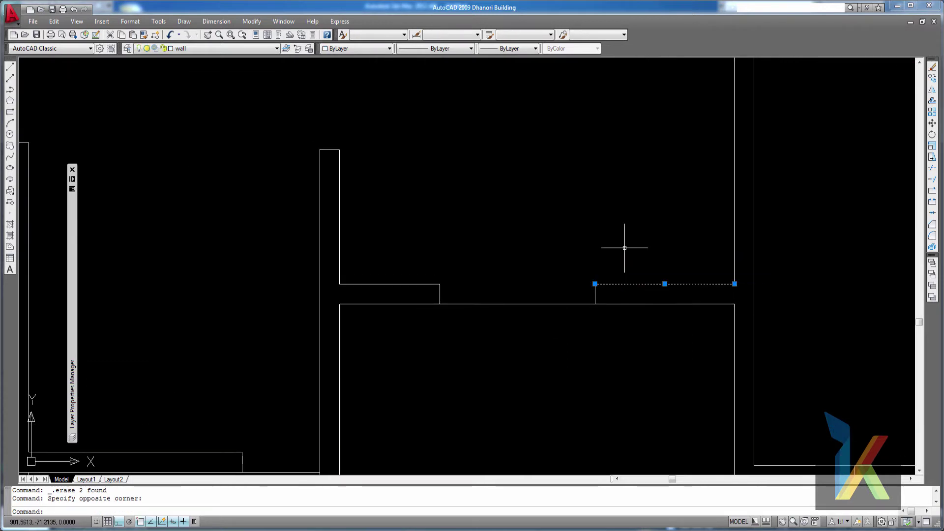
pyautogui.click(245, 49)
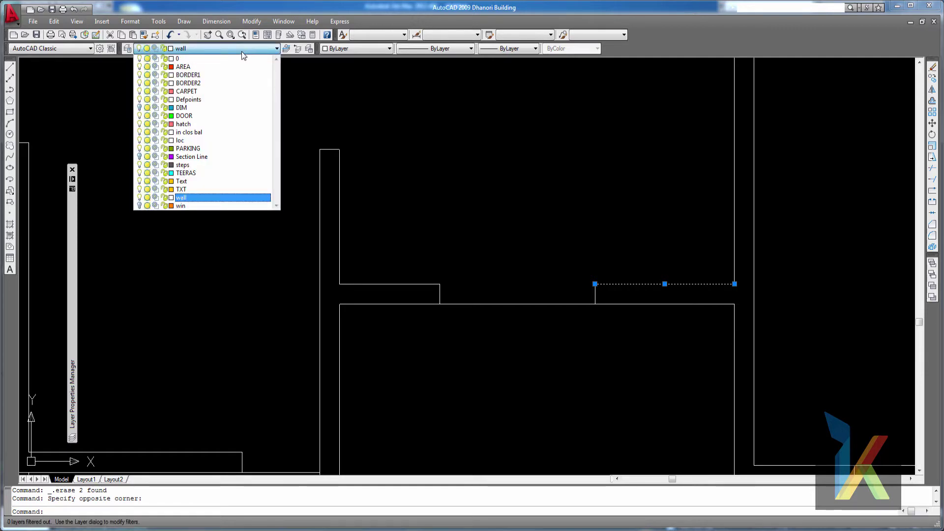
pyautogui.click(181, 199)
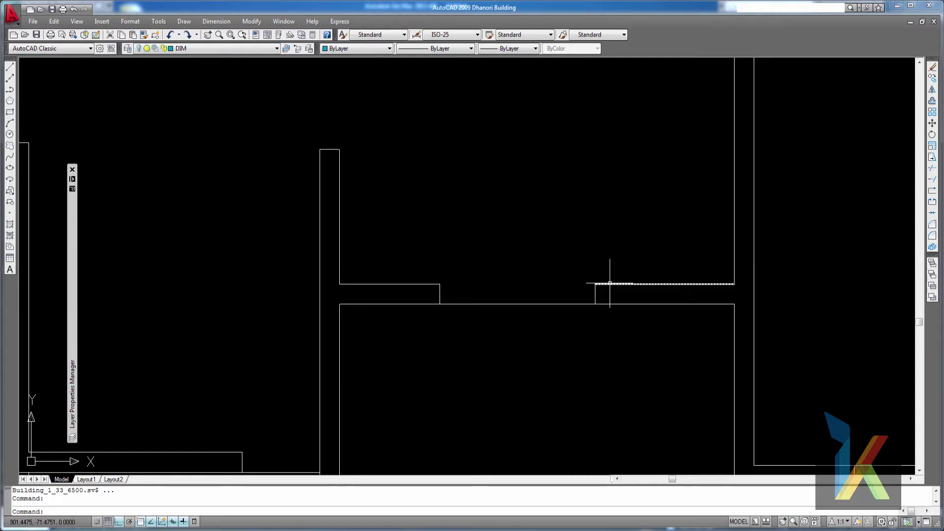
# - Draw a line (L) from the right wall end to the left wall corner
pyautogui.write('l')
pyautogui.press('Return')
pyautogui.press('Escape')
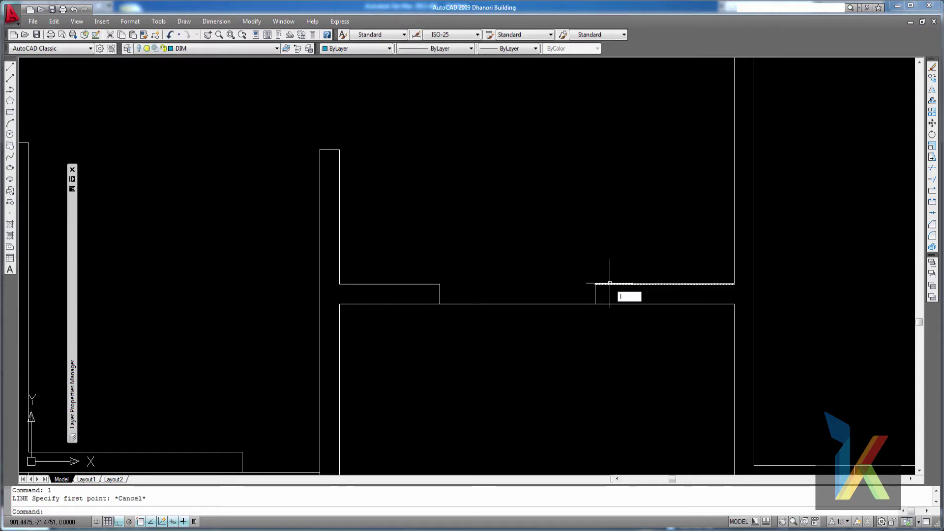
pyautogui.write('l')
pyautogui.press('Return')
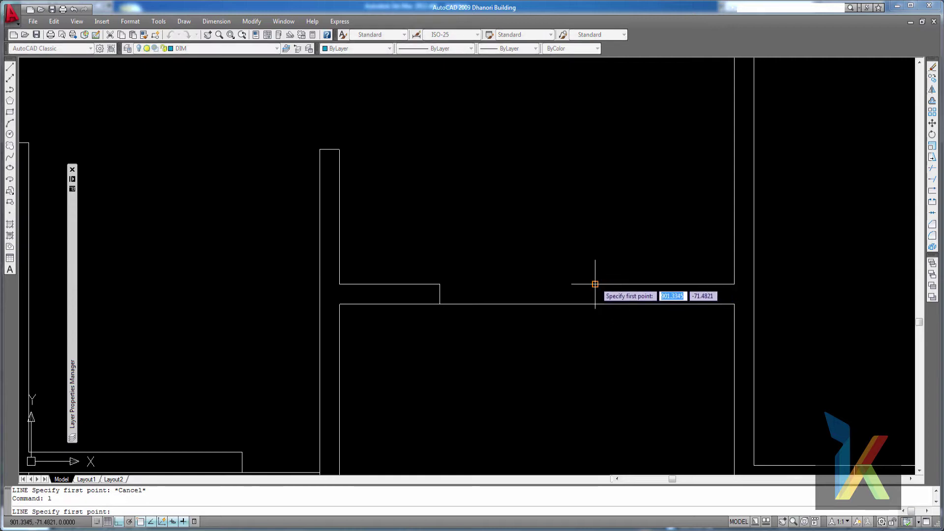
pyautogui.click(596, 284)
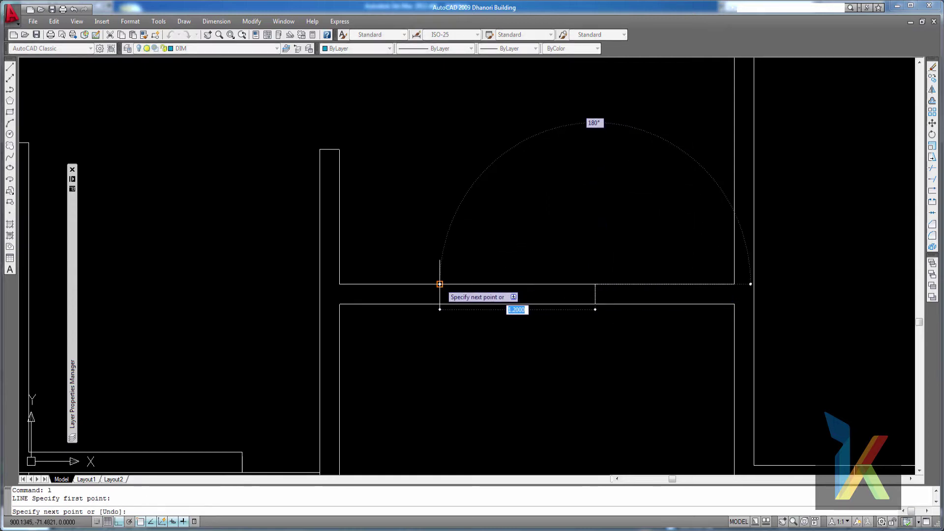
pyautogui.click(441, 284)
pyautogui.click(440, 304)
pyautogui.press('Escape')
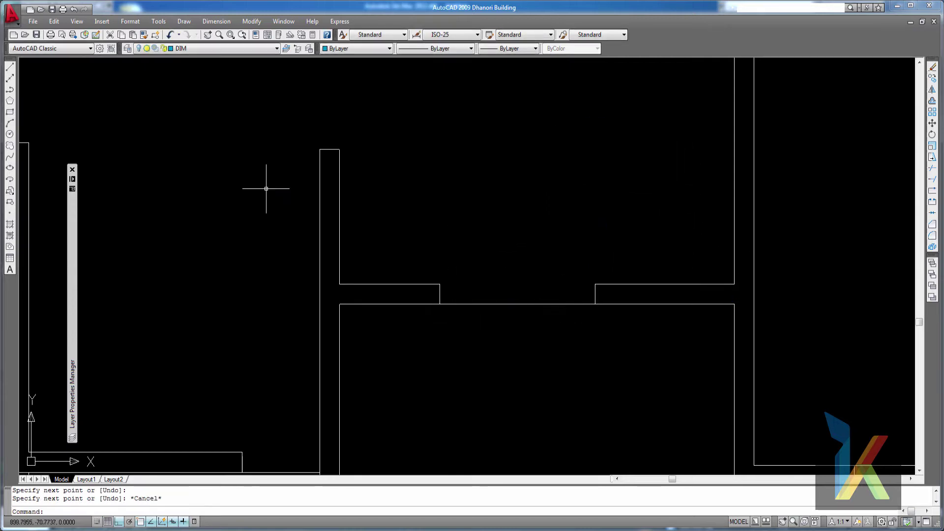
pyautogui.click(213, 48)
pyautogui.scroll(2, 213, 59)
pyautogui.press('Escape')
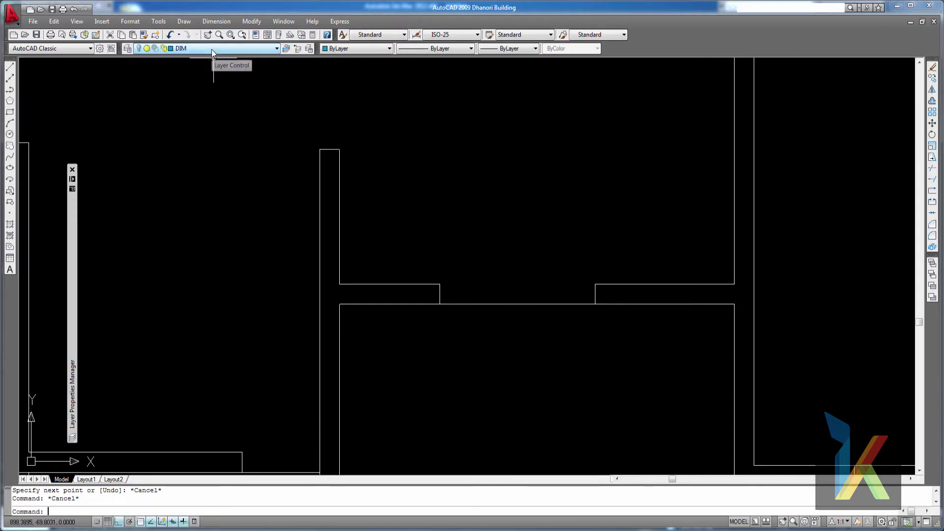
# - In Layer Properties Manager (LA), set the wall layer current in place of DIM
pyautogui.write('la')
pyautogui.press('Return')
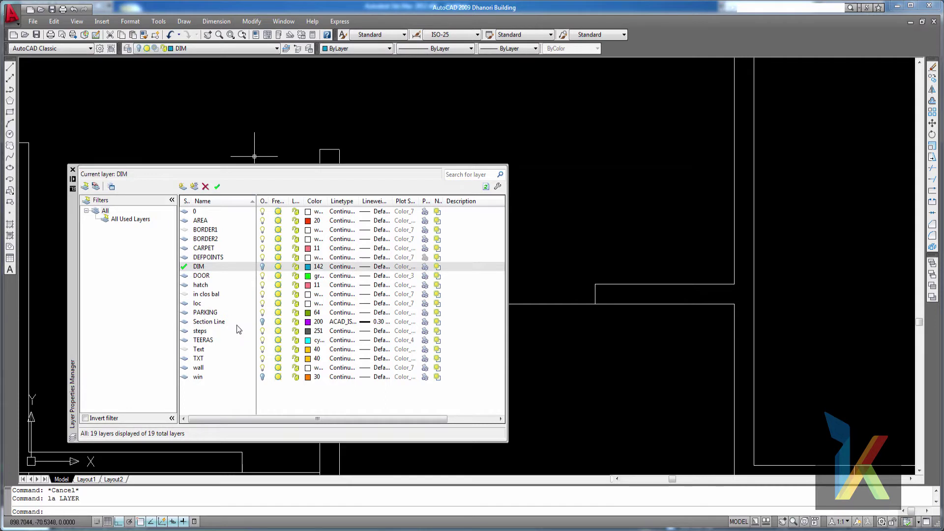
pyautogui.click(203, 322)
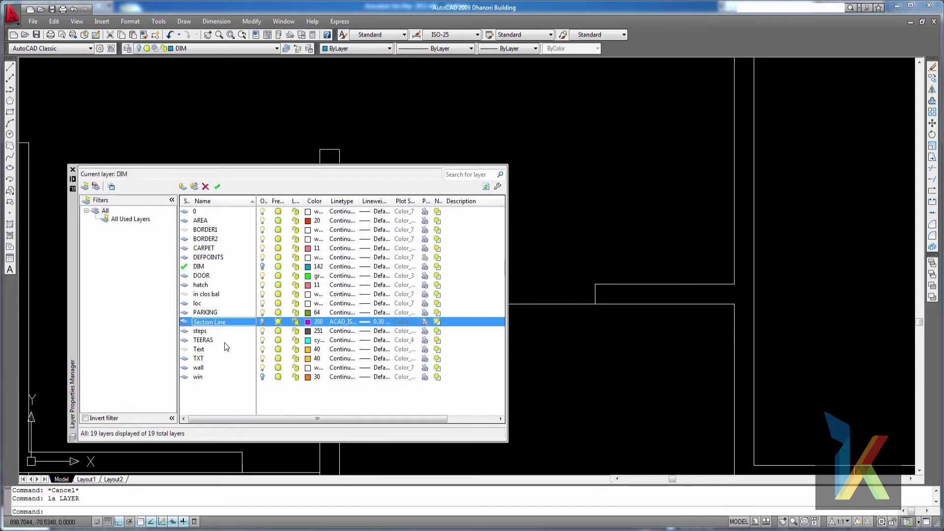
pyautogui.click(199, 368)
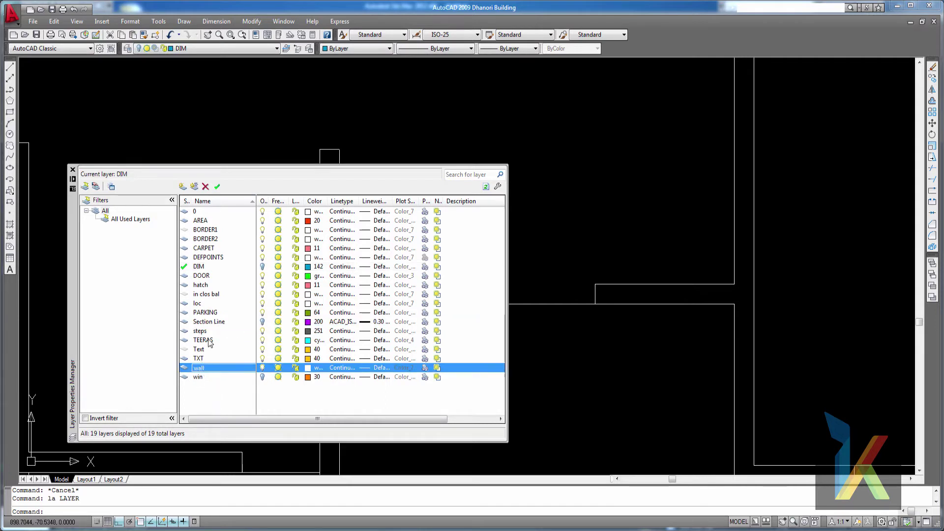
pyautogui.click(218, 187)
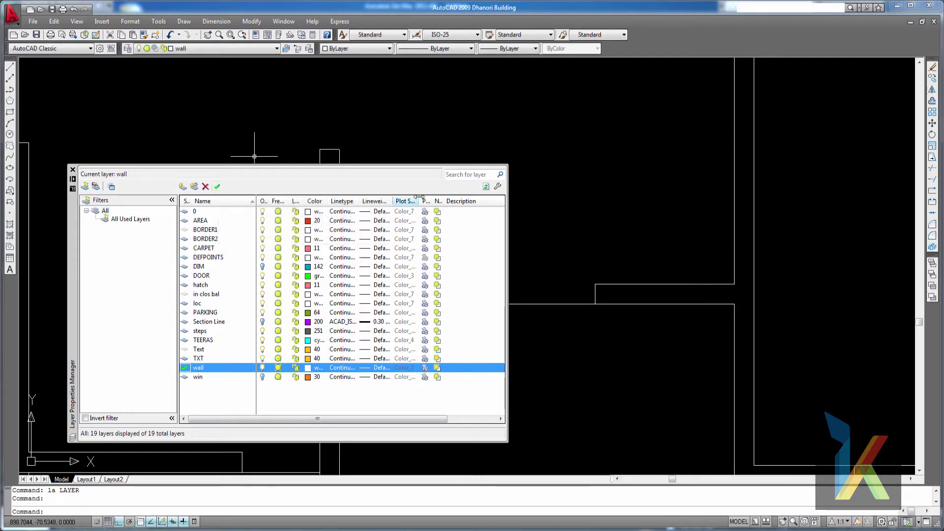
# - Close the first doorway gap with a line across the wall and erase its two jamb lines
pyautogui.click(73, 170)
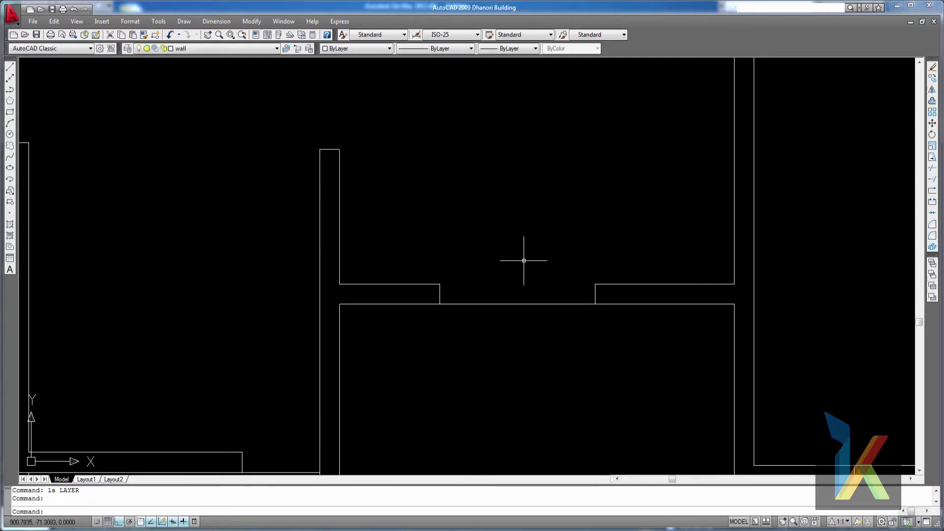
pyautogui.moveTo(523, 257); pyautogui.dragTo(544, 251, button='middle')
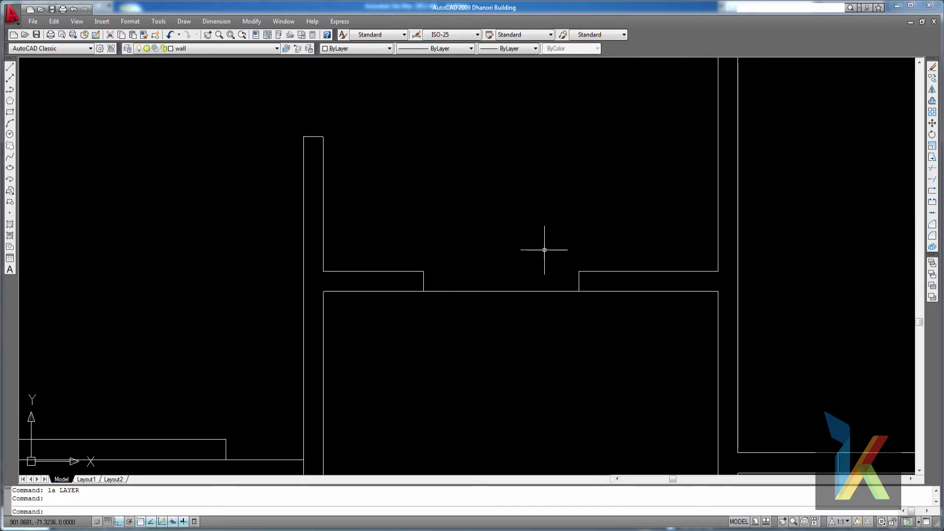
pyautogui.write('l')
pyautogui.press('Return')
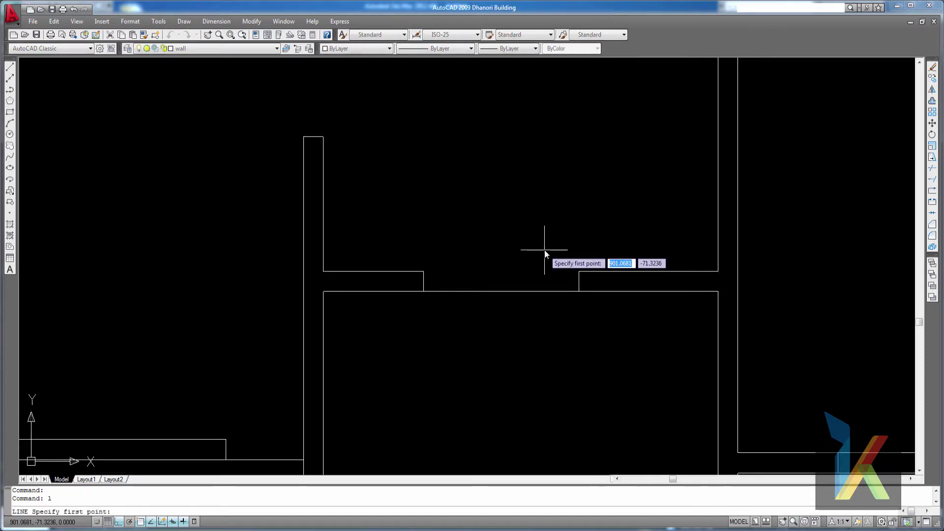
pyautogui.click(424, 271)
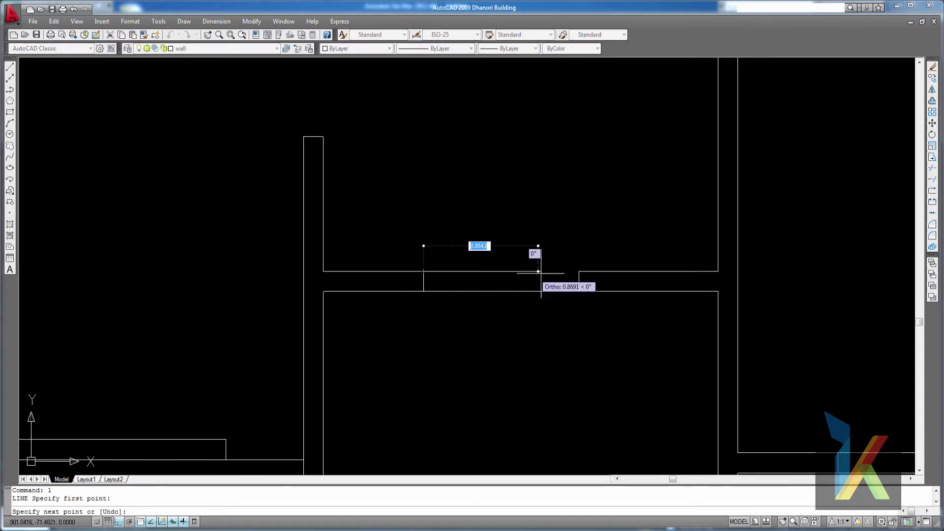
pyautogui.click(579, 271)
pyautogui.press('Escape')
pyautogui.click(597, 284)
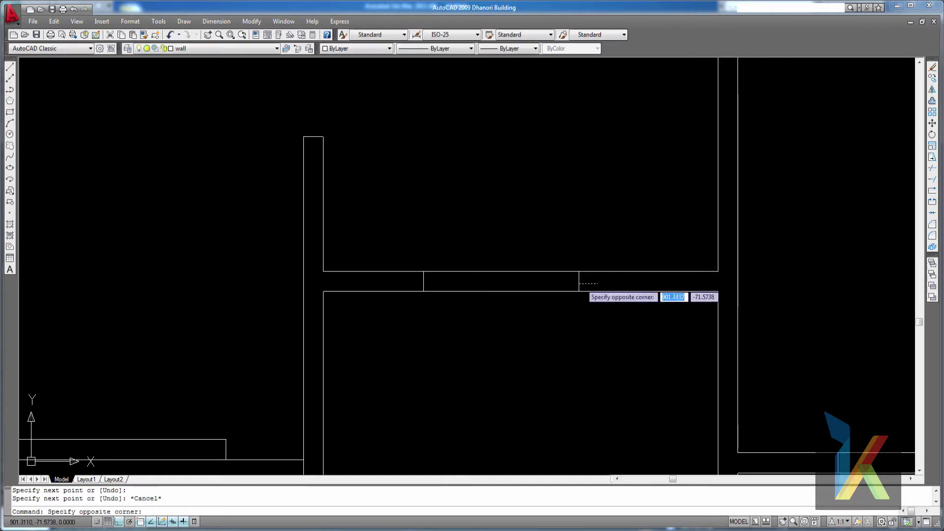
pyautogui.click(406, 278)
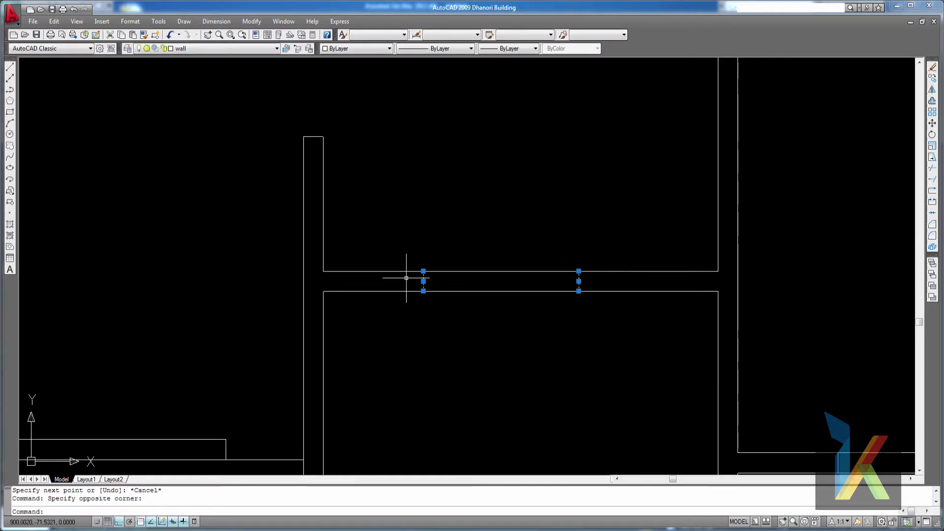
pyautogui.press('Delete')
# - Erase the short vertical jamb lines at the corridor and the next doorway
pyautogui.moveTo(512, 352); pyautogui.dragTo(444, 285, button='middle')
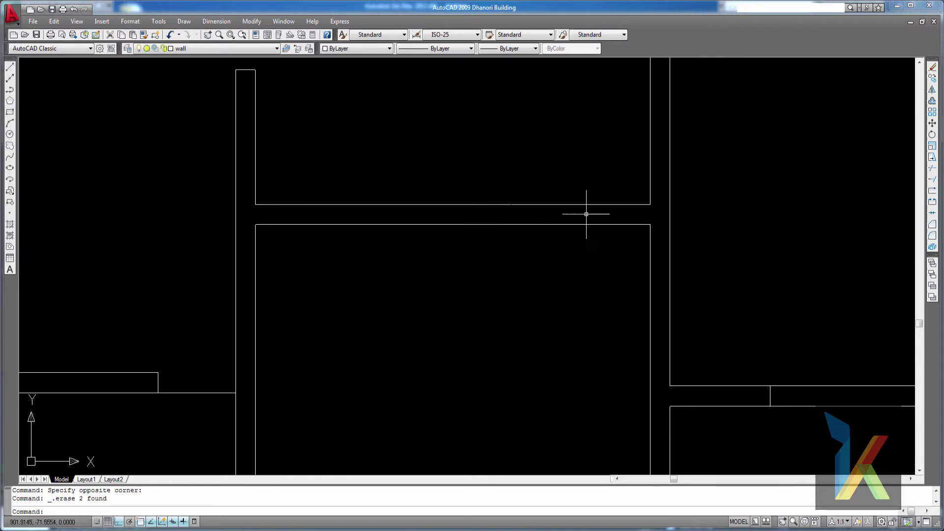
pyautogui.scroll(-5, 595, 344)
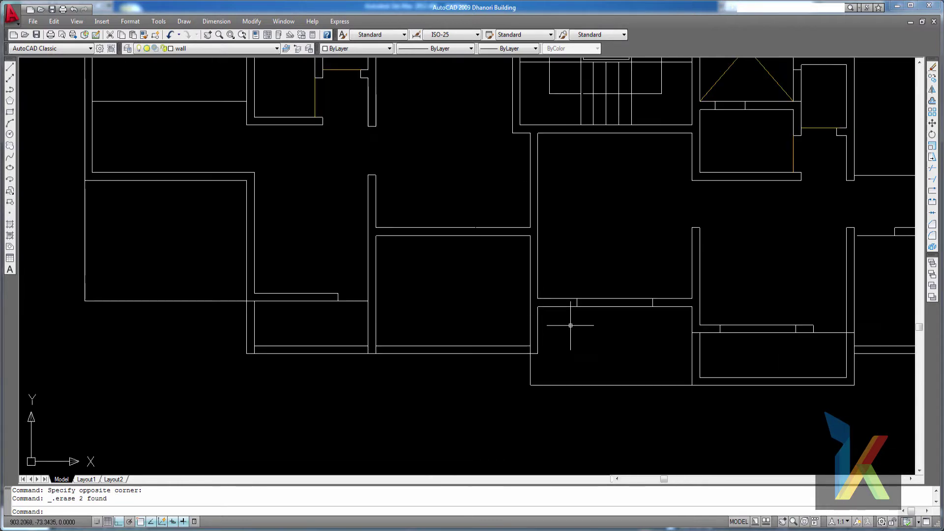
pyautogui.scroll(4, 650, 355)
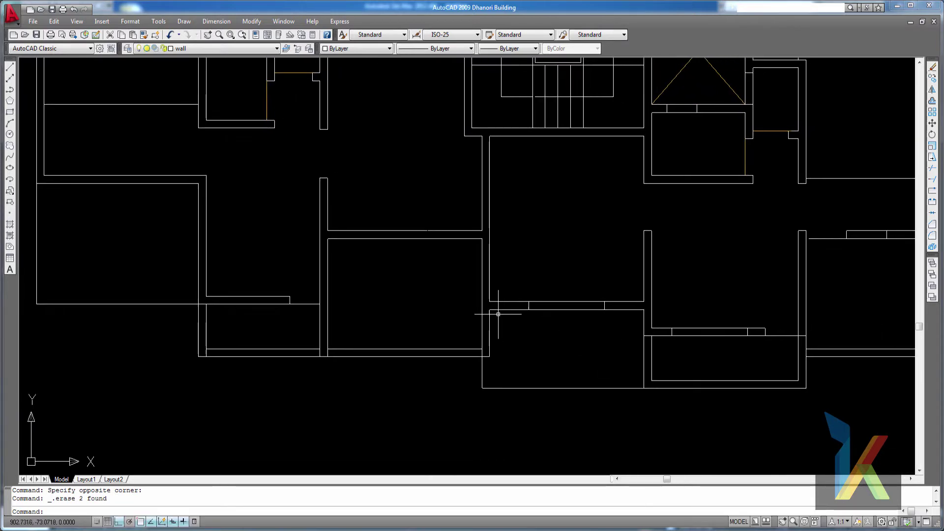
pyautogui.click(649, 302)
pyautogui.click(467, 304)
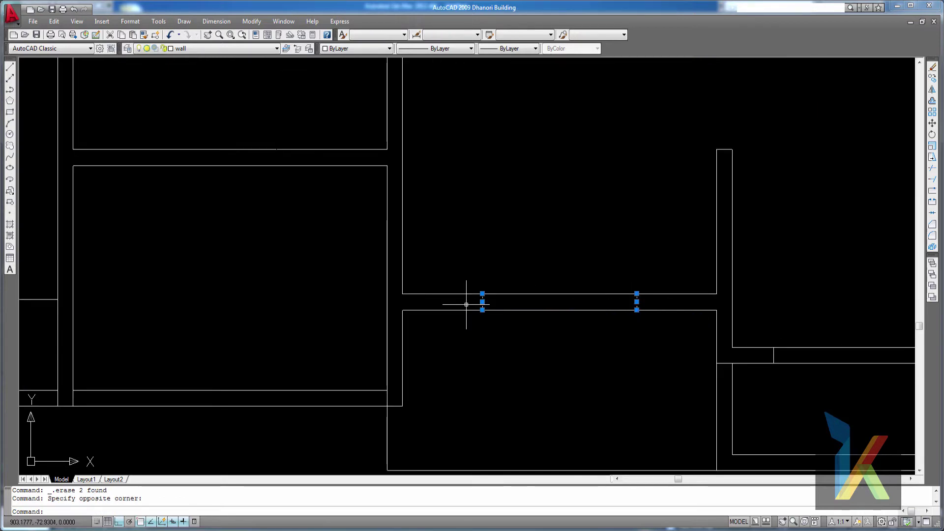
pyautogui.press('Delete')
pyautogui.scroll(-2, 569, 338)
pyautogui.moveTo(520, 339); pyautogui.dragTo(405, 329, button='middle')
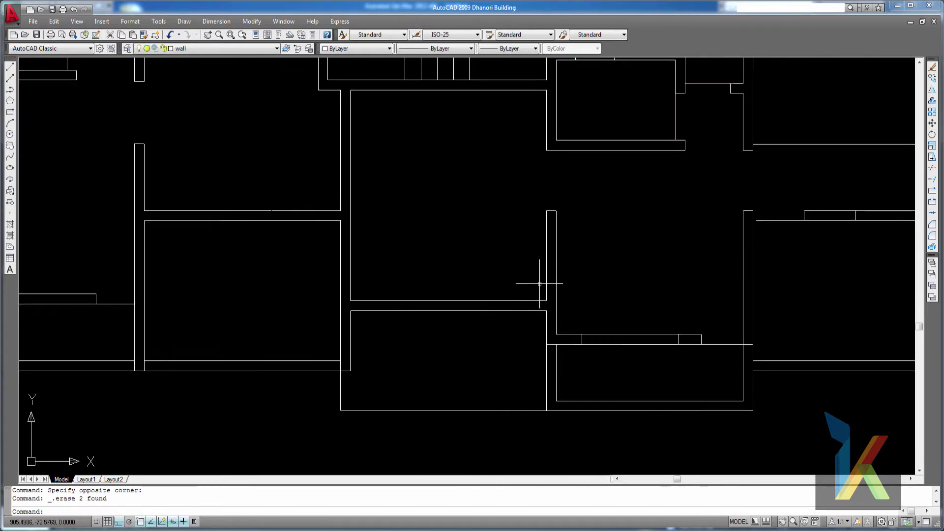
pyautogui.scroll(3, 677, 348)
pyautogui.click(691, 343)
pyautogui.click(425, 330)
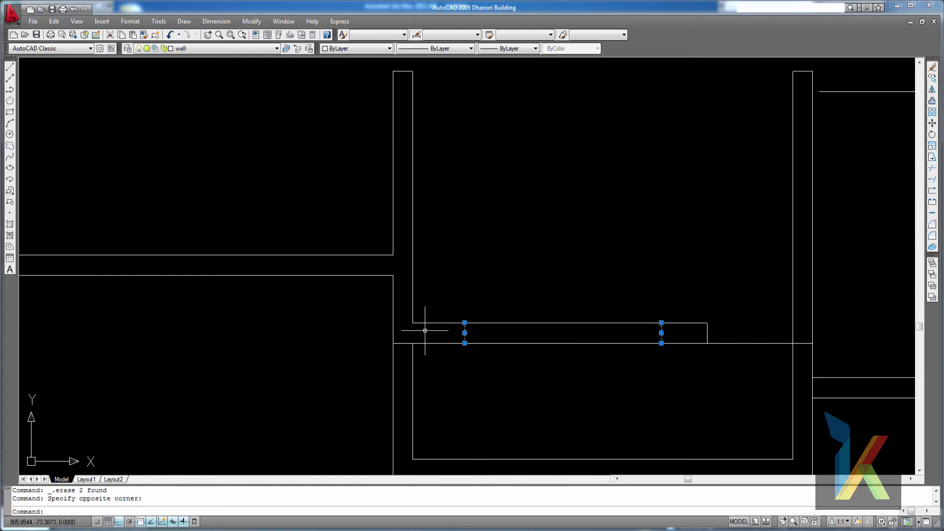
pyautogui.press('Delete')
# - Erase the remaining short door-jamb line at the next doorway wall
pyautogui.scroll(-4, 538, 331)
pyautogui.scroll(2, 671, 268)
pyautogui.moveTo(610, 253); pyautogui.dragTo(538, 265, button='middle')
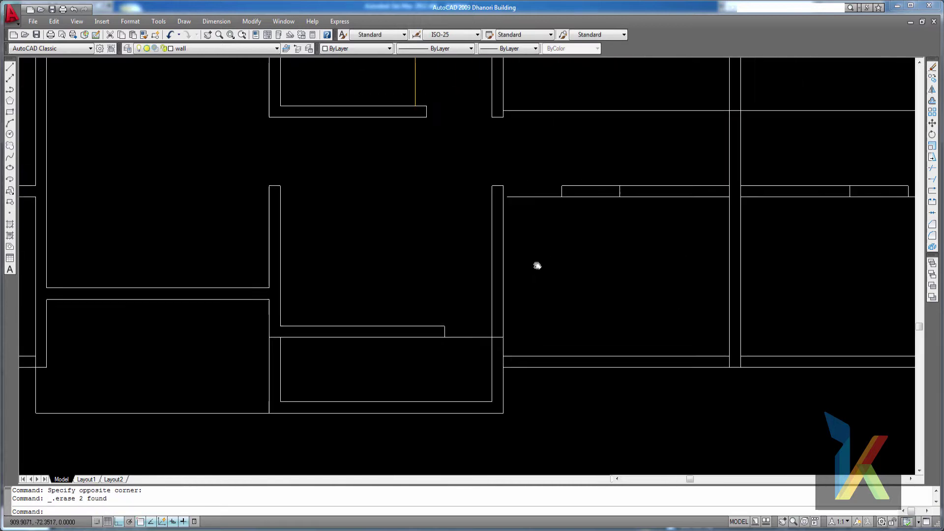
pyautogui.scroll(2, 571, 211)
pyautogui.click(569, 236)
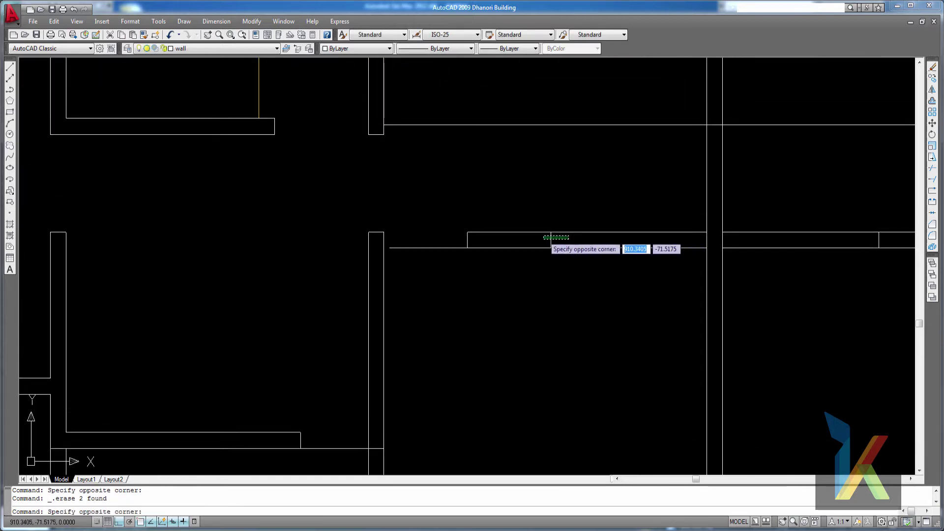
pyautogui.click(543, 239)
pyautogui.press('Delete')
pyautogui.moveTo(685, 270); pyautogui.dragTo(574, 275, button='middle')
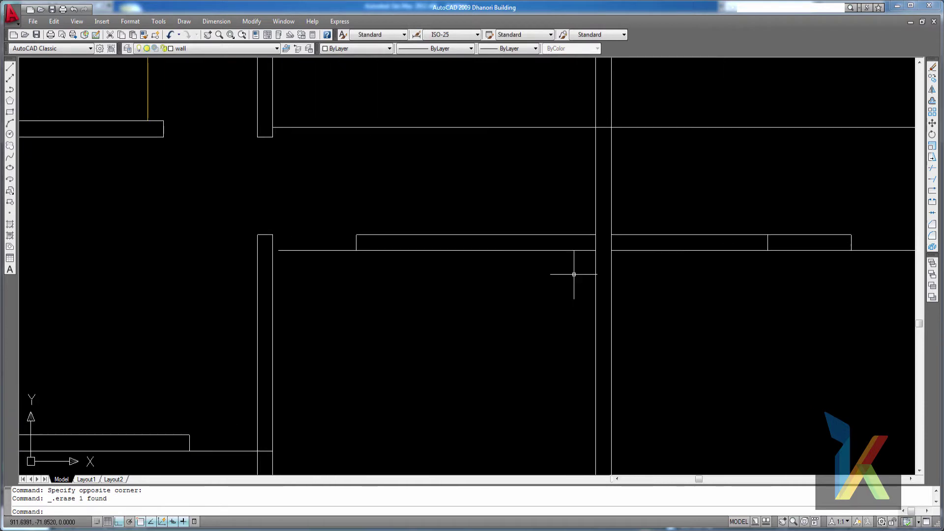
pyautogui.scroll(-3, 574, 274)
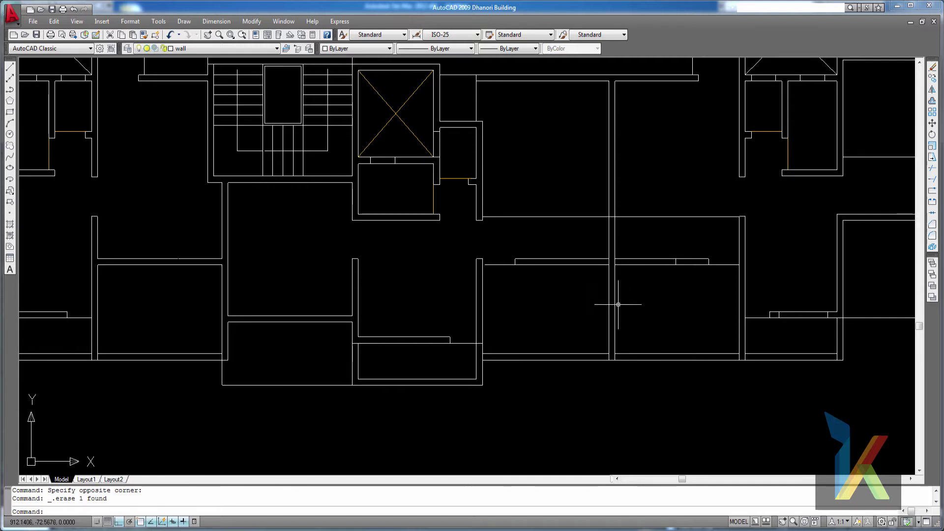
pyautogui.scroll(3, 615, 307)
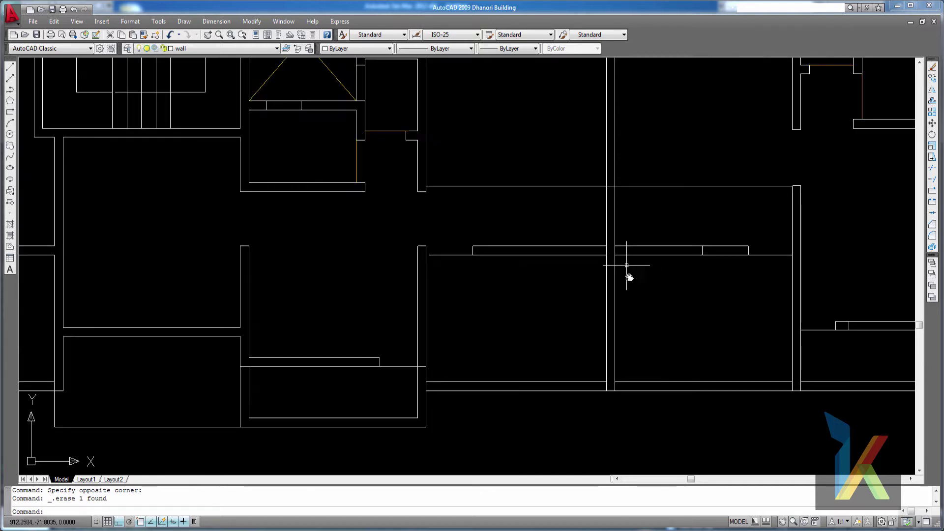
pyautogui.scroll(2, 612, 304)
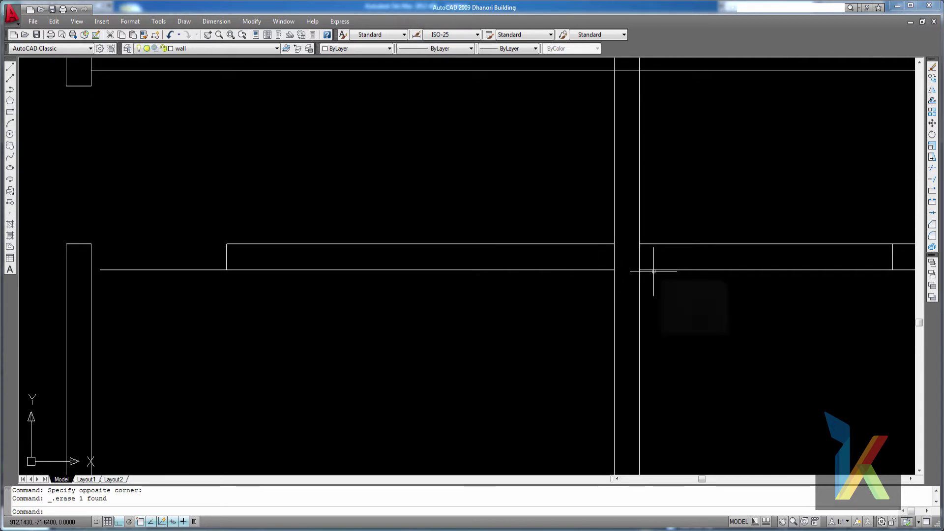
# - Try extending walls using the six column wall lines as boundary edges, then cancel
pyautogui.press('Escape')
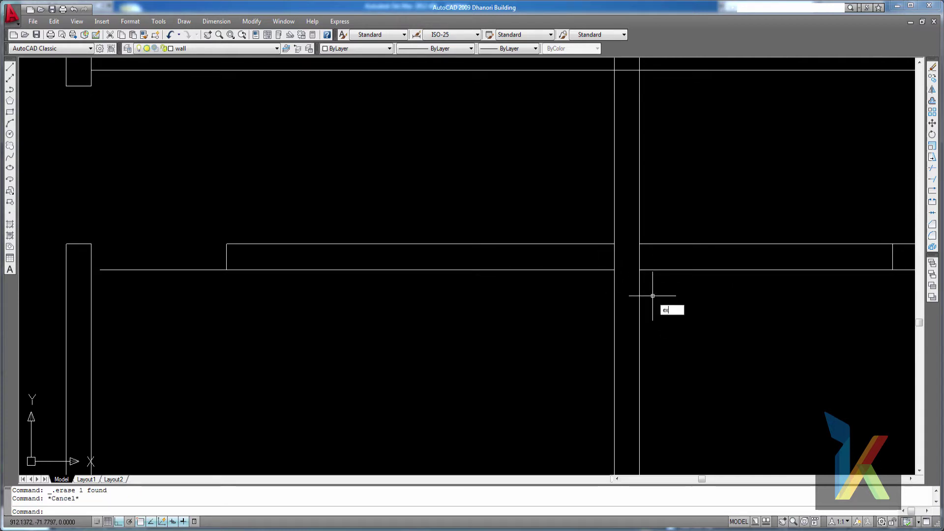
pyautogui.write('ex')
pyautogui.press('Return')
pyautogui.click(672, 304)
pyautogui.click(608, 251)
pyautogui.press('Escape')
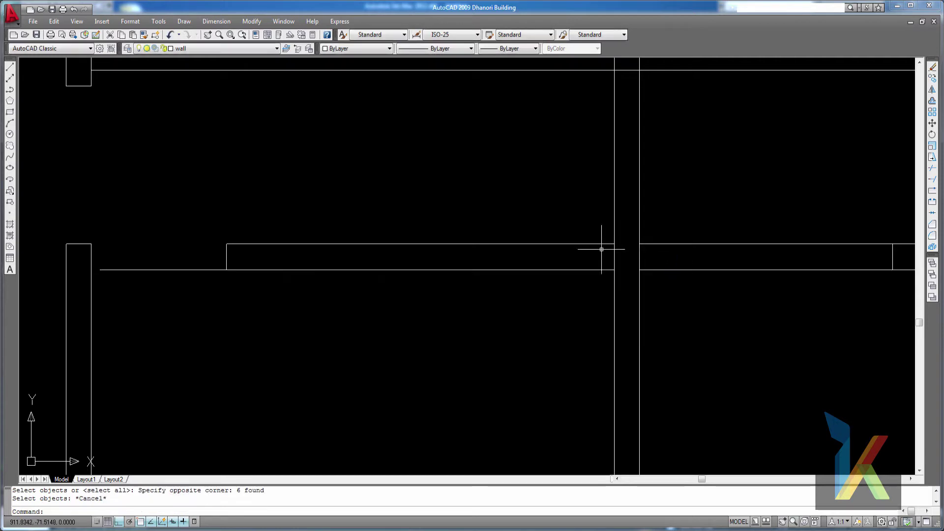
pyautogui.write('ex')
pyautogui.press('Return')
pyautogui.click(647, 292)
pyautogui.click(599, 259)
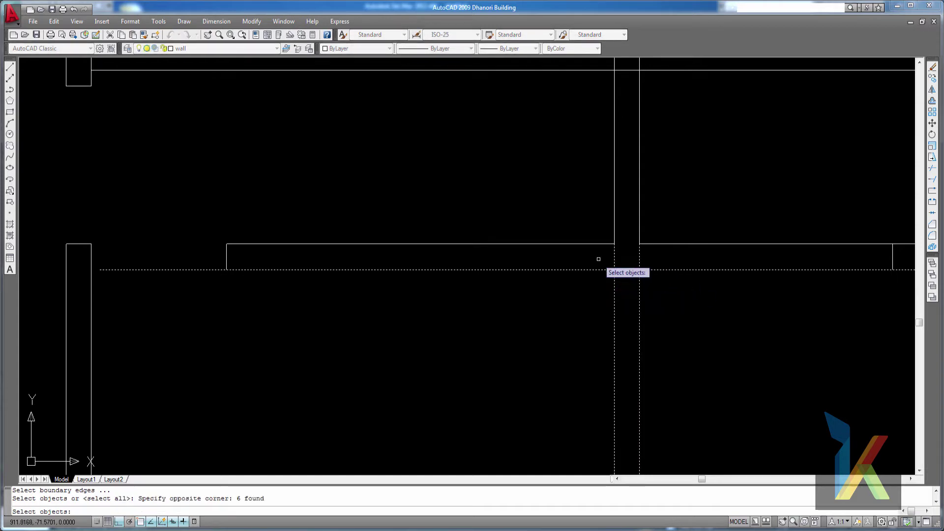
pyautogui.press('Return')
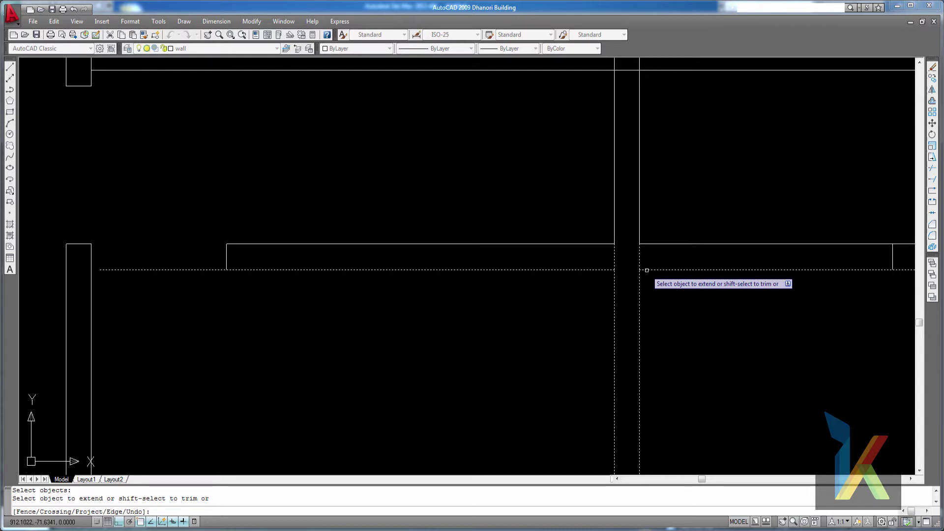
pyautogui.press('Escape')
# - Erase the two short vertical segments at the column
pyautogui.click(645, 266)
pyautogui.click(612, 253)
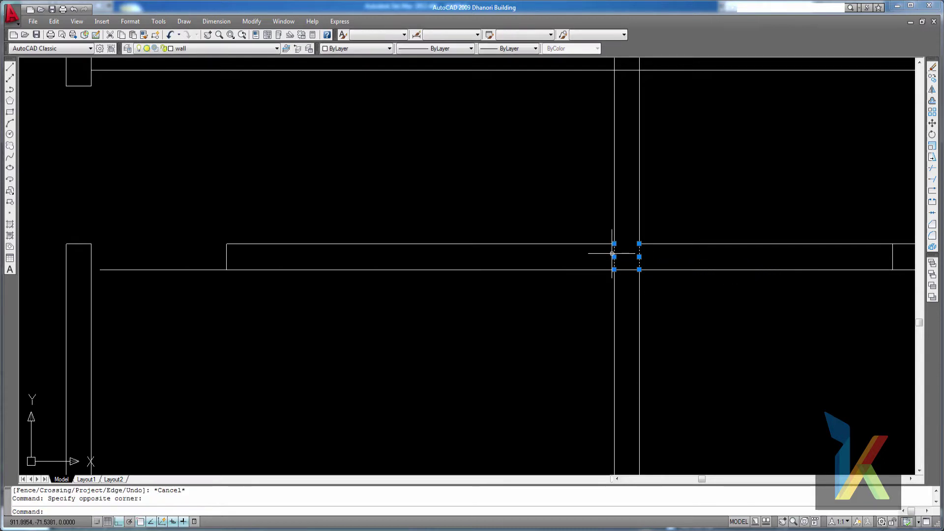
pyautogui.press('Delete')
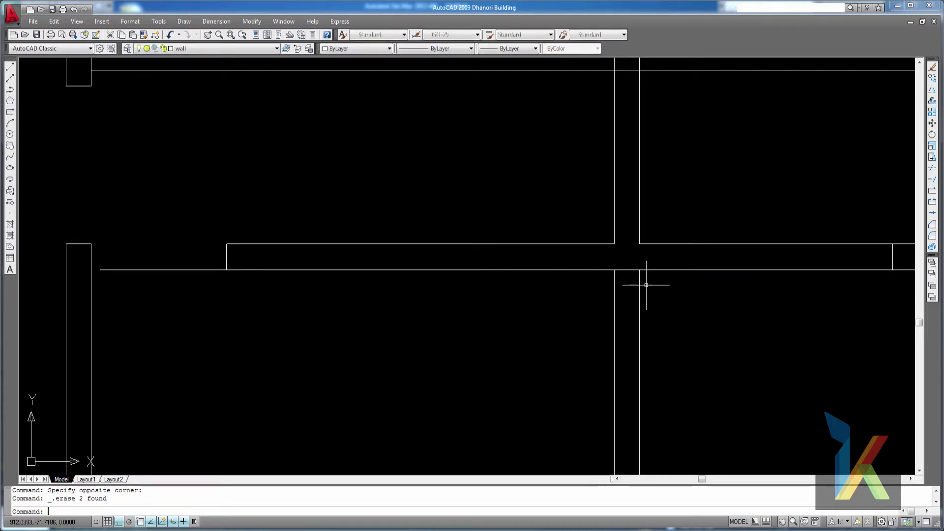
pyautogui.scroll(-3, 644, 280)
pyautogui.scroll(2, 552, 295)
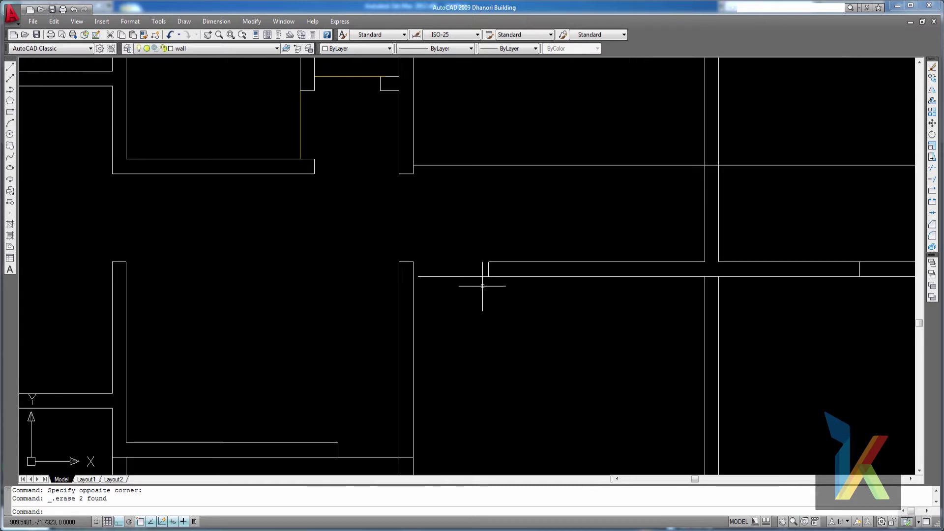
pyautogui.scroll(3, 483, 285)
# - Pull the horizontal wall line's left end back to the wall corner using its grip
pyautogui.click(464, 317)
pyautogui.click(444, 243)
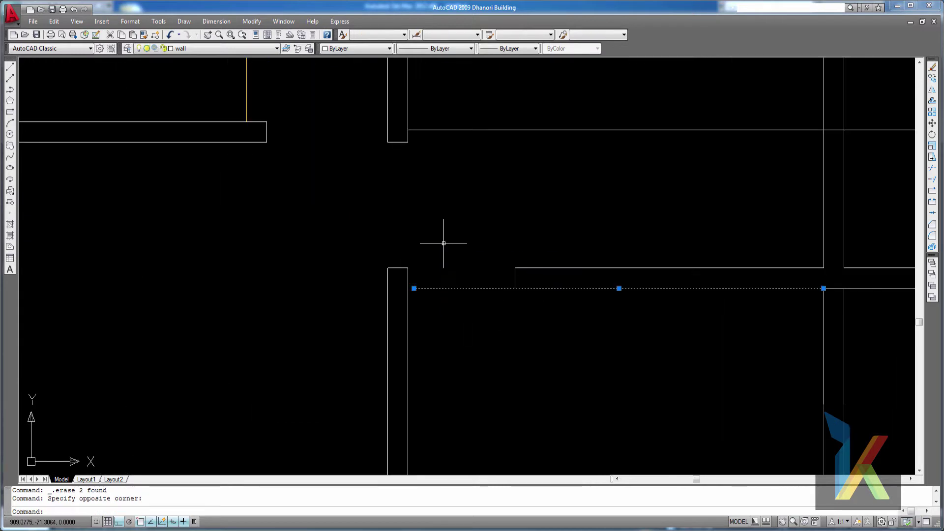
pyautogui.press('Escape')
pyautogui.click(430, 291)
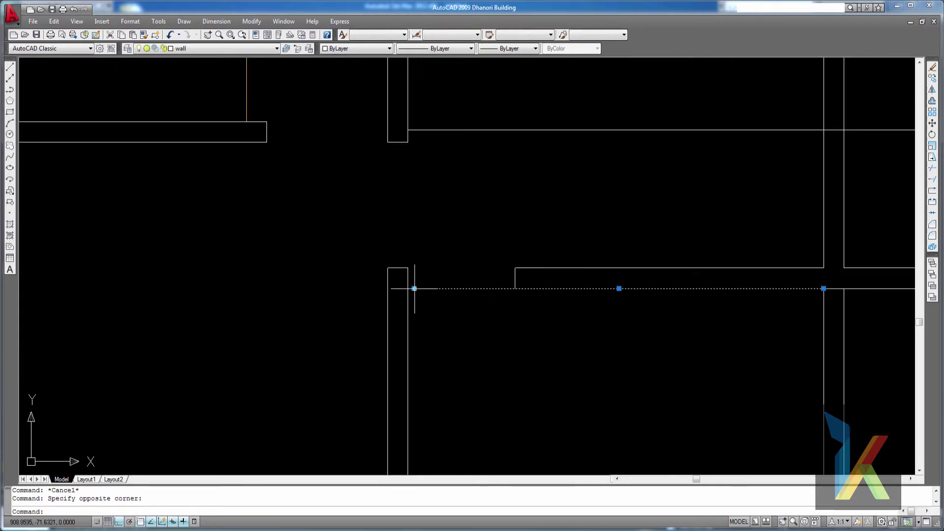
pyautogui.click(414, 288)
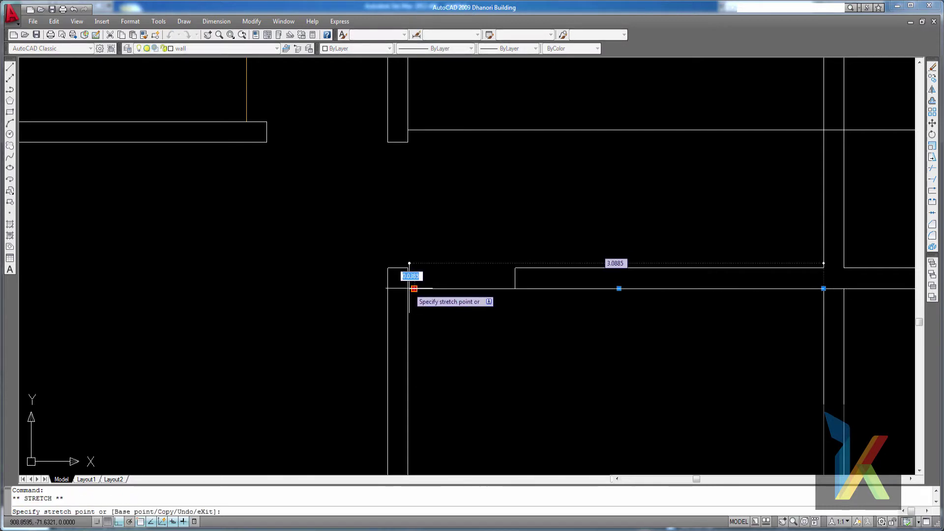
pyautogui.click(515, 288)
pyautogui.press('Escape')
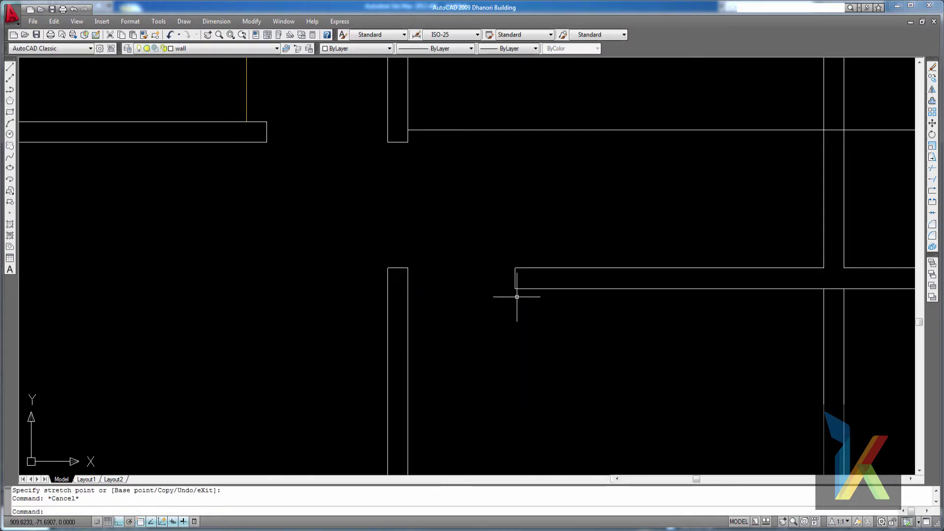
# - Extend the three horizontal wall lines to the boundary wall and erase the short end line
pyautogui.write('e')
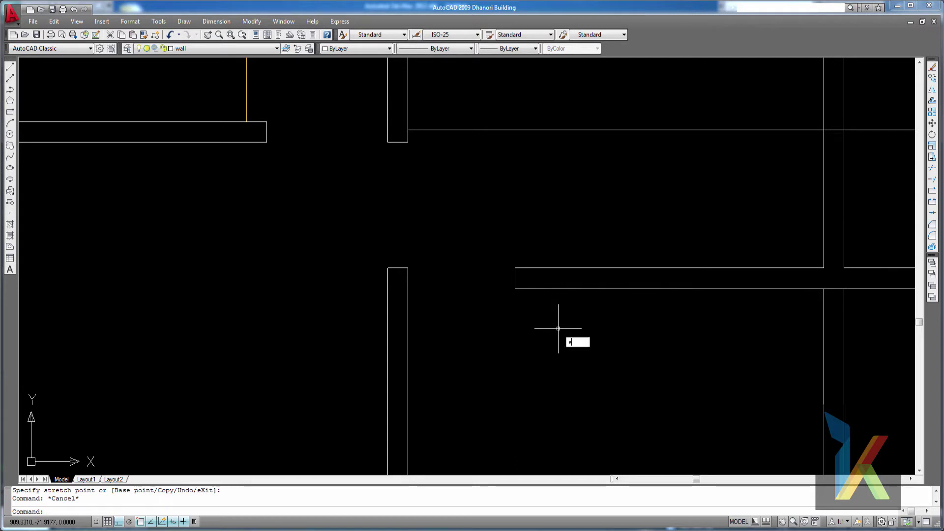
pyautogui.write('x')
pyautogui.press('Return')
pyautogui.click(587, 327)
pyautogui.click(391, 253)
pyautogui.press('Return')
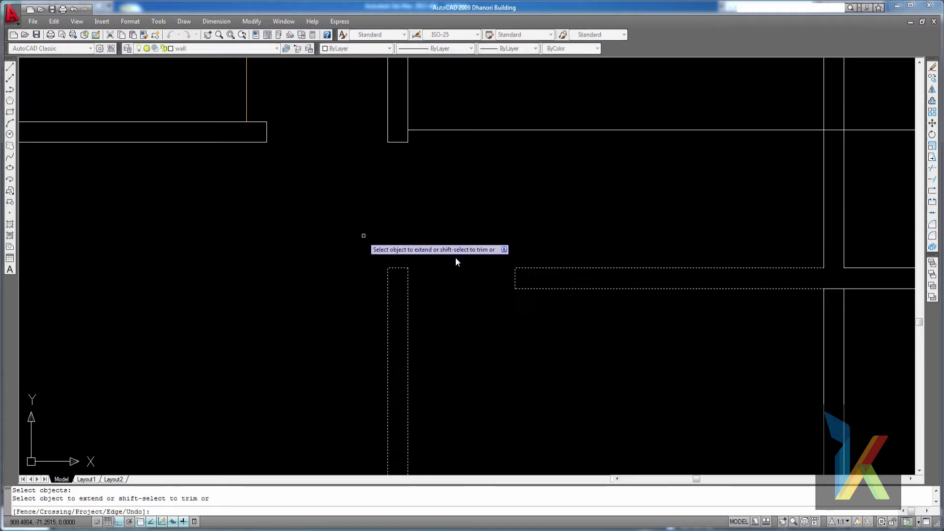
pyautogui.click(531, 268)
pyautogui.click(521, 291)
pyautogui.click(526, 286)
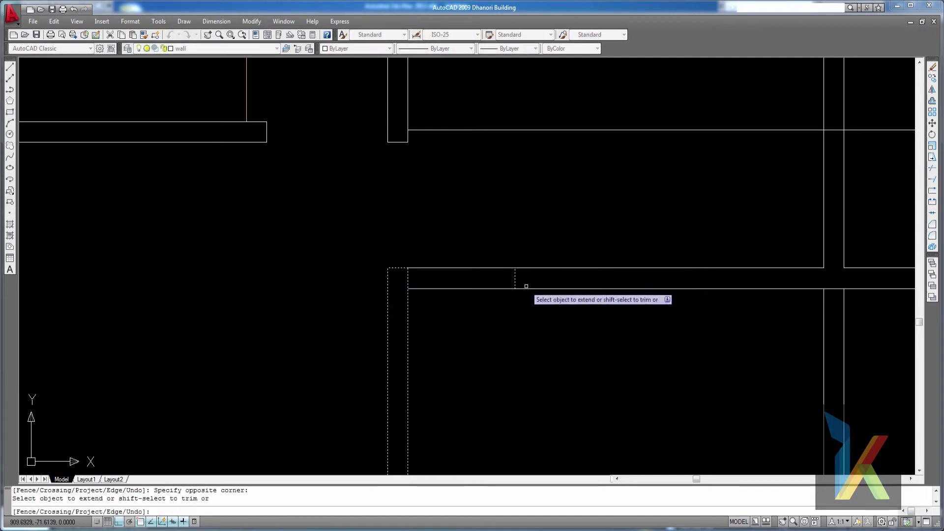
pyautogui.press('Escape')
pyautogui.click(523, 284)
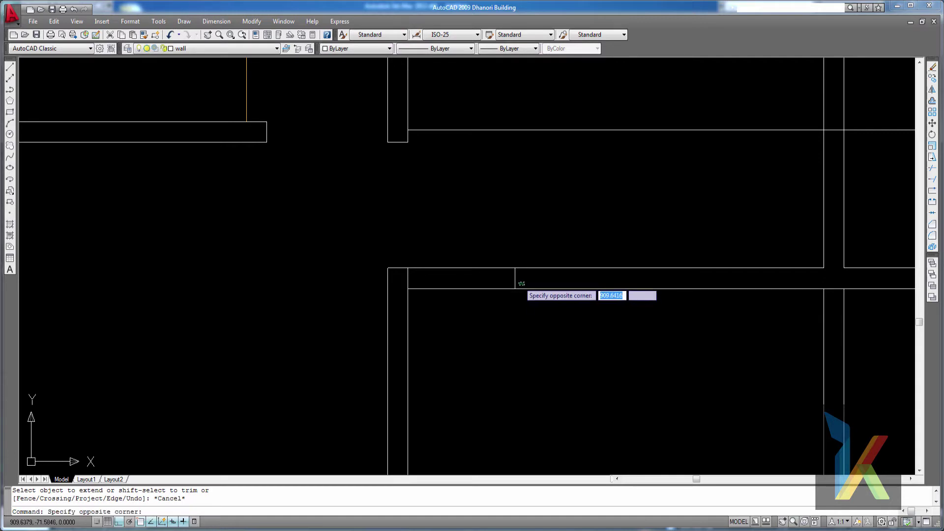
pyautogui.click(509, 279)
pyautogui.press('Delete')
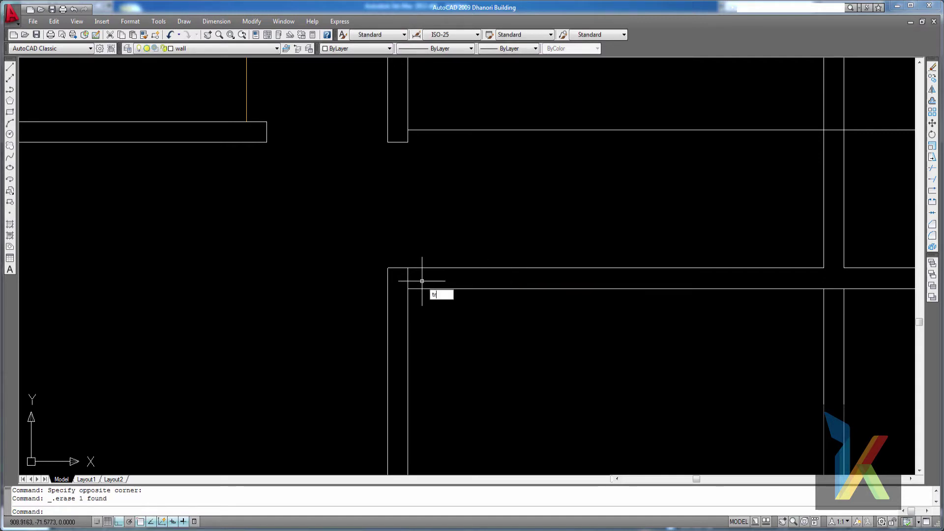
# - Trim away the short wall segment at the first junction using five cutting edges
pyautogui.write('tr')
pyautogui.press('Return')
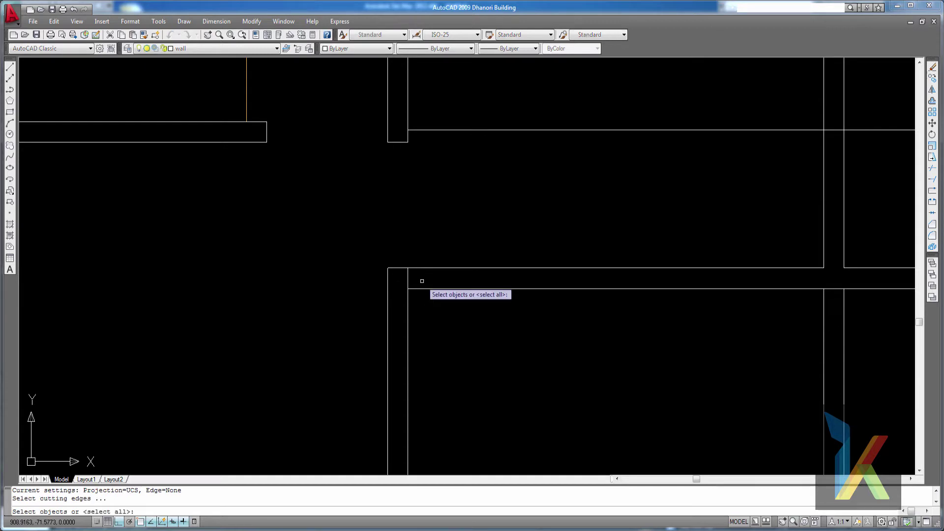
pyautogui.click(428, 308)
pyautogui.click(382, 247)
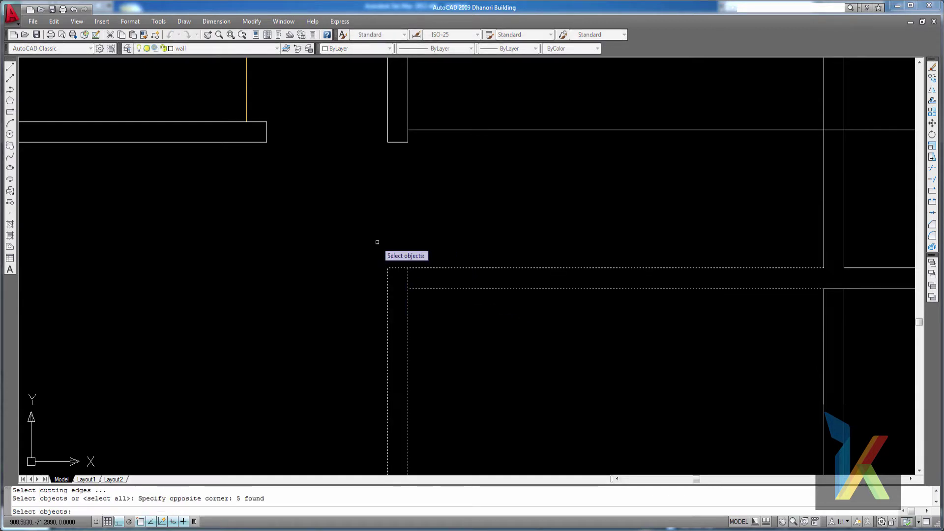
pyautogui.press('Return')
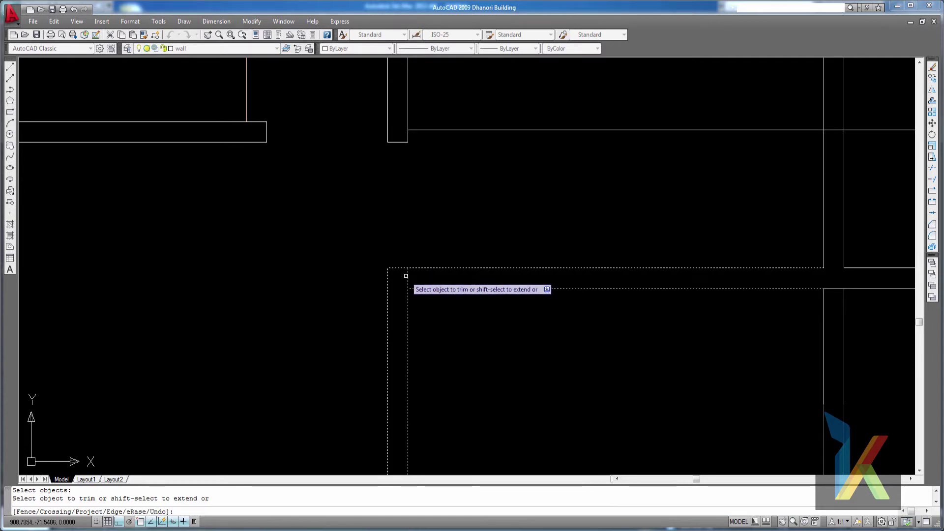
pyautogui.click(406, 274)
pyautogui.press('Escape')
pyautogui.scroll(-3, 546, 308)
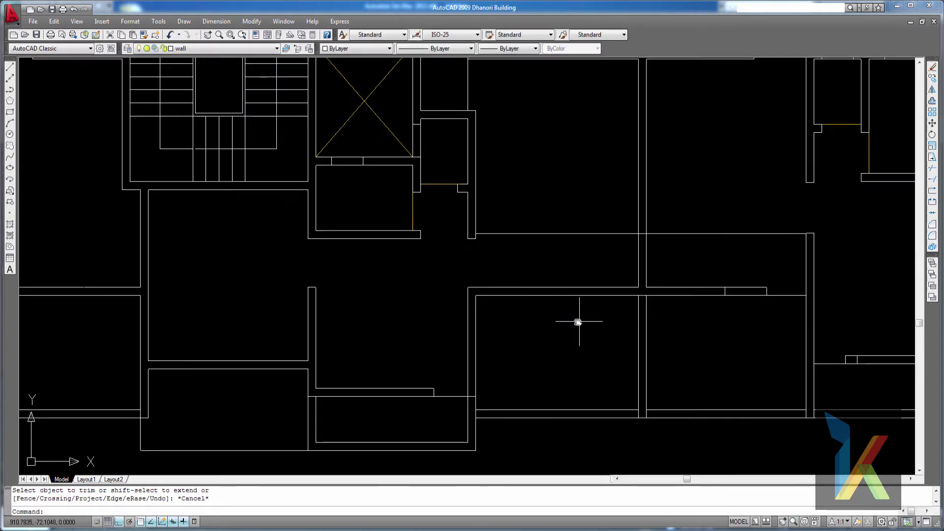
pyautogui.scroll(3, 506, 275)
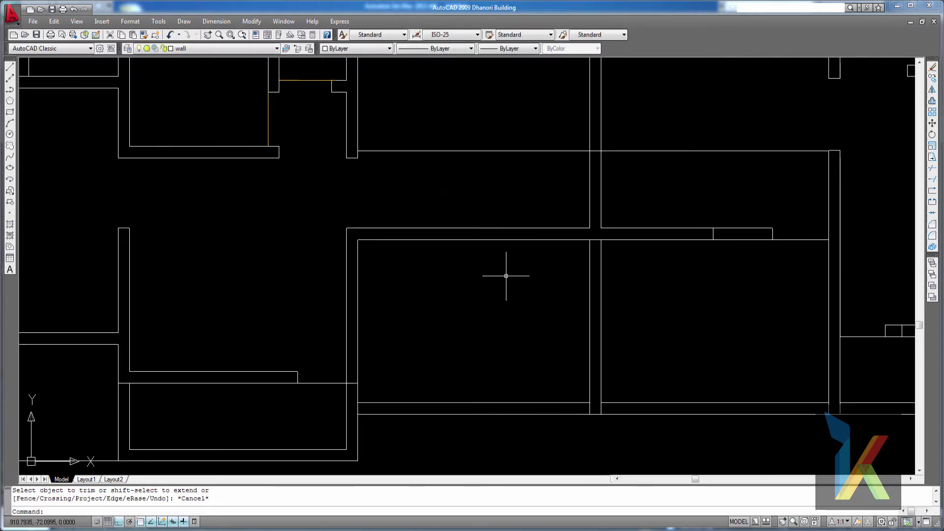
pyautogui.scroll(3, 721, 232)
# - Erase the short vertical wall-end line at that wall end
pyautogui.click(653, 245)
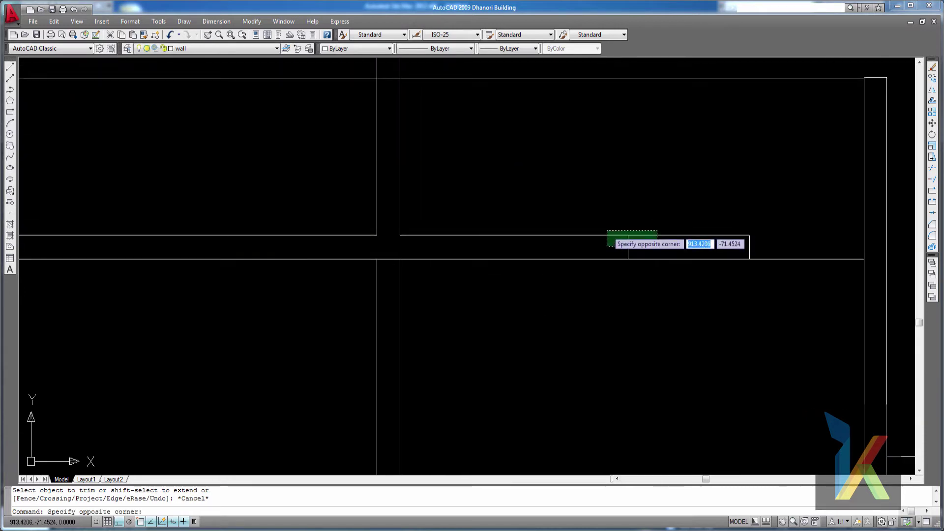
pyautogui.click(610, 234)
pyautogui.press('Escape')
pyautogui.click(642, 248)
pyautogui.click(618, 246)
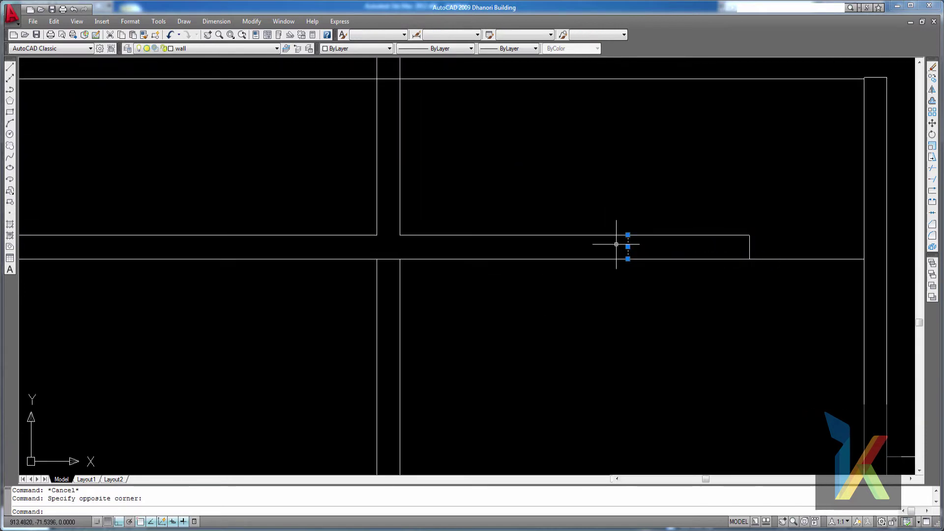
pyautogui.press('Delete')
pyautogui.moveTo(669, 307)
pyautogui.mouseDown(button='middle')
pyautogui.moveTo(613, 314)
pyautogui.moveTo(611, 285)
pyautogui.mouseUp(button='middle')
pyautogui.press('Escape')
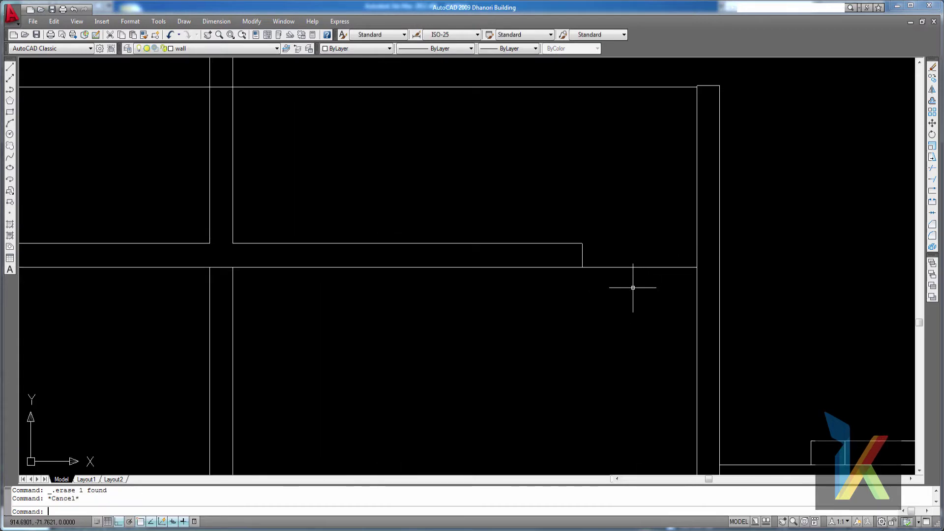
# - Abandon an extension attempt and erase another short vertical wall-end line
pyautogui.click(703, 294)
pyautogui.click(557, 226)
pyautogui.press('Return')
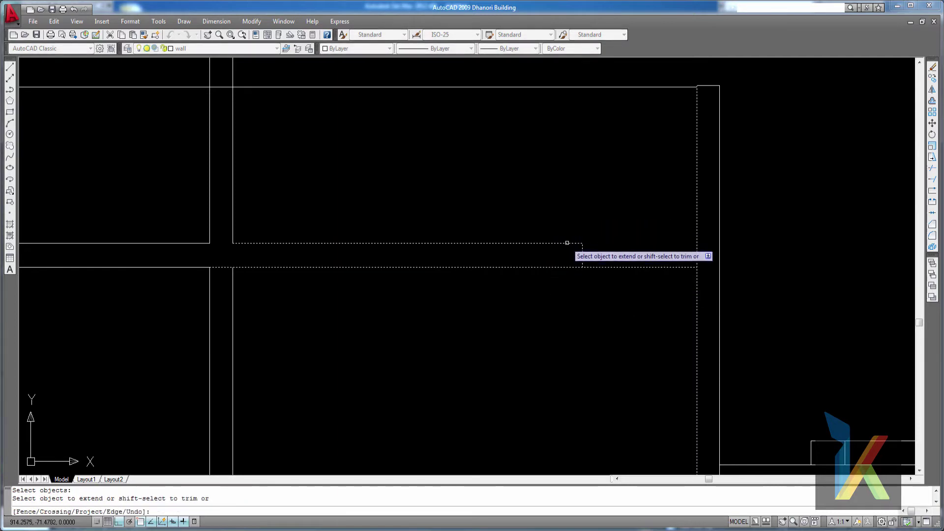
pyautogui.press('Escape')
pyautogui.click(587, 253)
pyautogui.click(580, 254)
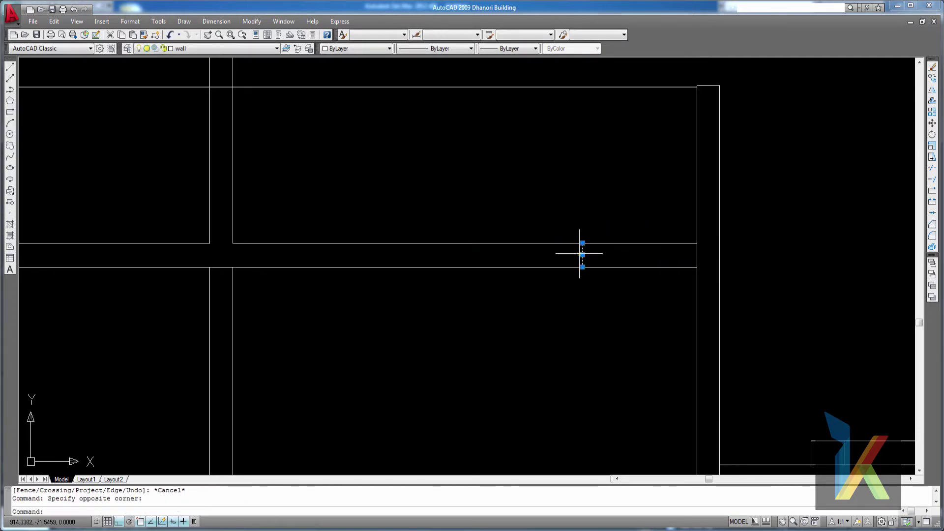
pyautogui.press('Delete')
pyautogui.scroll(-3, 625, 276)
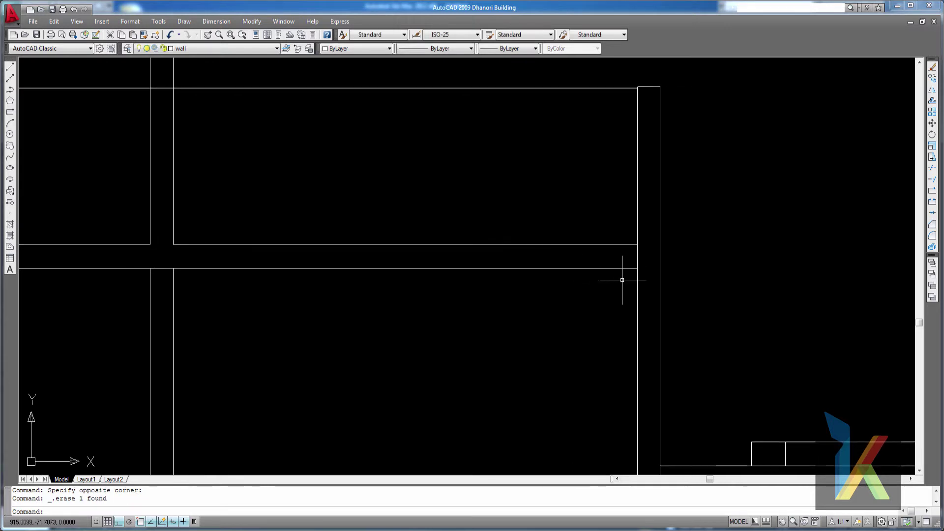
pyautogui.scroll(-2, 611, 287)
# - Trim the vertical segment between the walls at the next junction
pyautogui.moveTo(671, 295); pyautogui.dragTo(573, 223, button='middle')
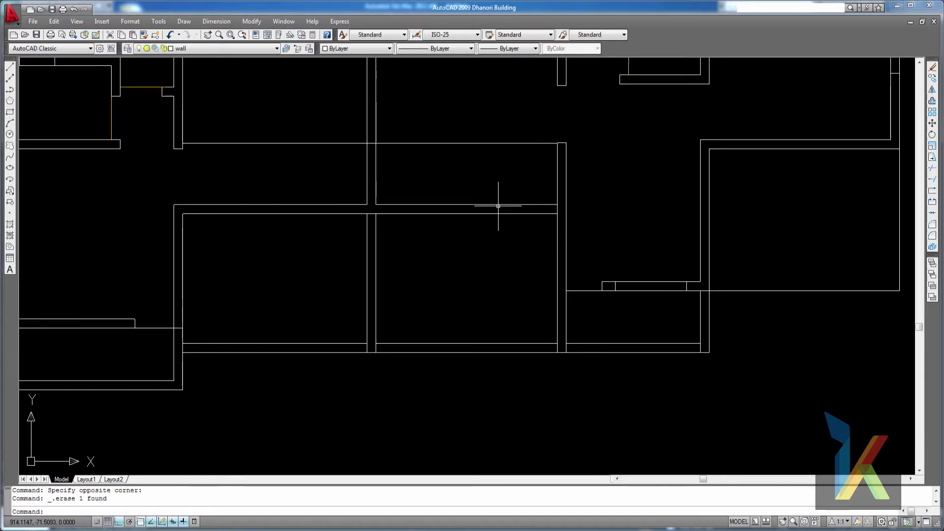
pyautogui.scroll(5, 558, 209)
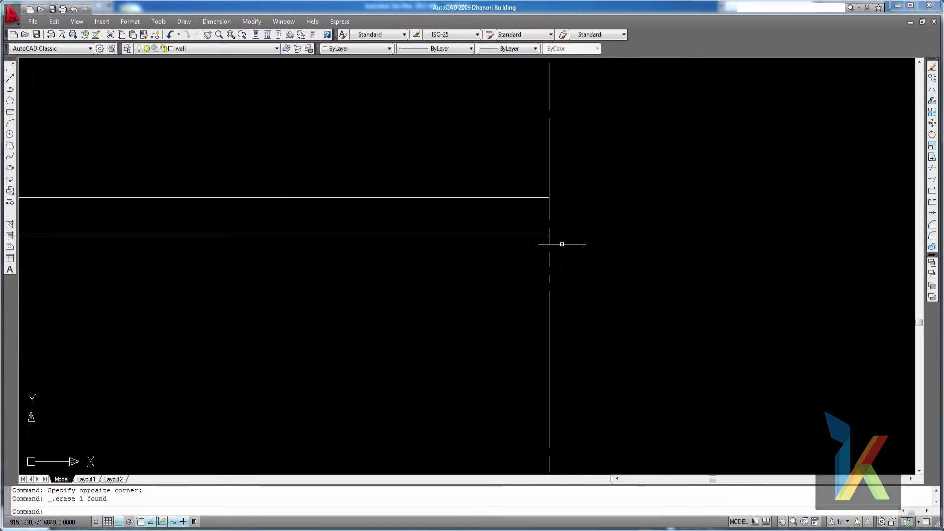
pyautogui.press('Return')
pyautogui.click(571, 275)
pyautogui.click(535, 187)
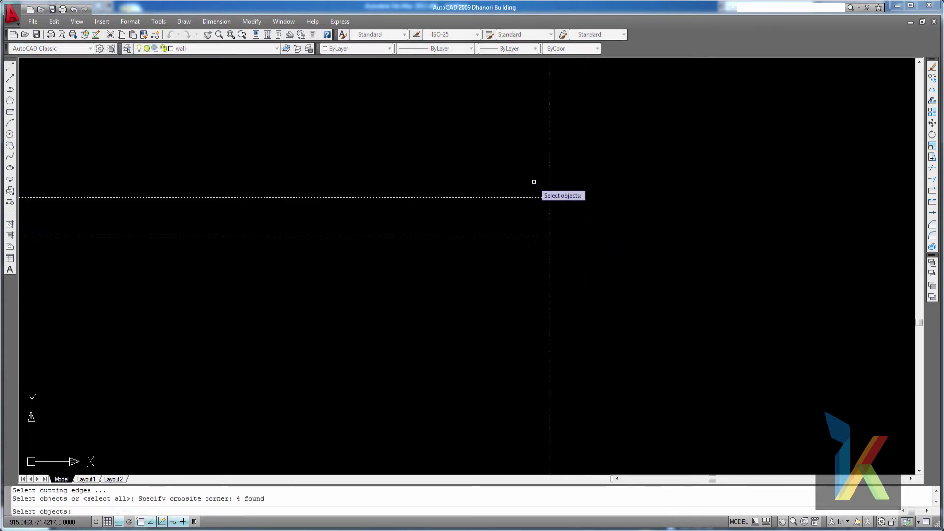
pyautogui.press('Return')
pyautogui.click(554, 206)
pyautogui.click(540, 213)
pyautogui.press('Escape')
# - Erase the two vertical lines at the door opening
pyautogui.scroll(-5, 670, 295)
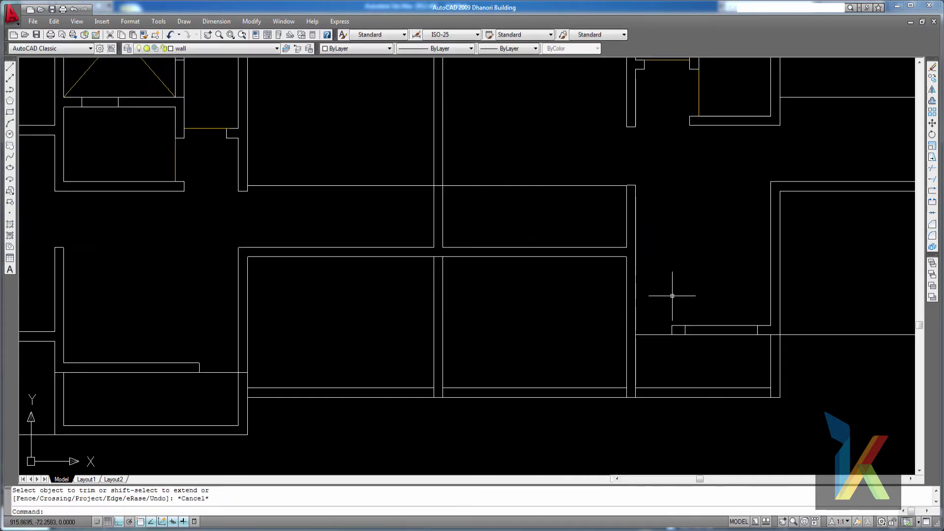
pyautogui.moveTo(671, 295); pyautogui.dragTo(607, 239, button='middle')
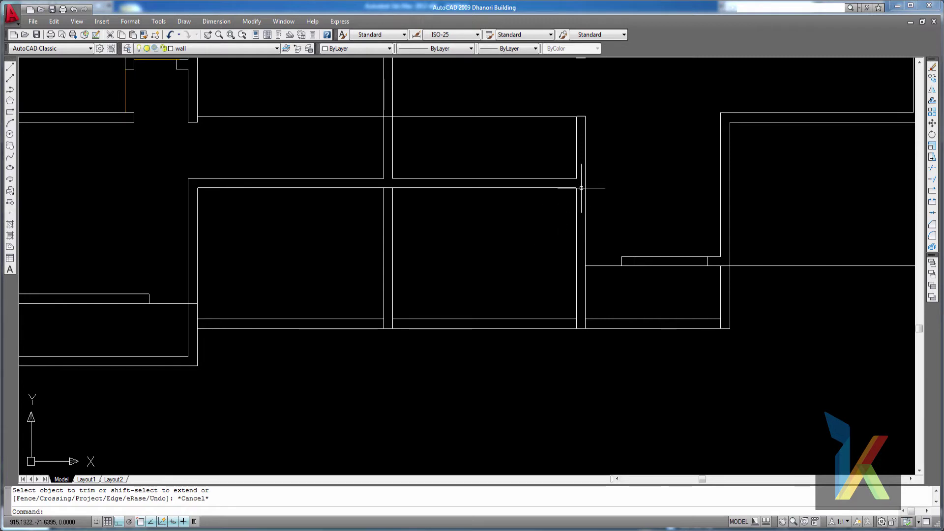
pyautogui.moveTo(630, 307); pyautogui.dragTo(618, 310, button='middle')
pyautogui.scroll(2, 618, 310)
pyautogui.scroll(2, 536, 276)
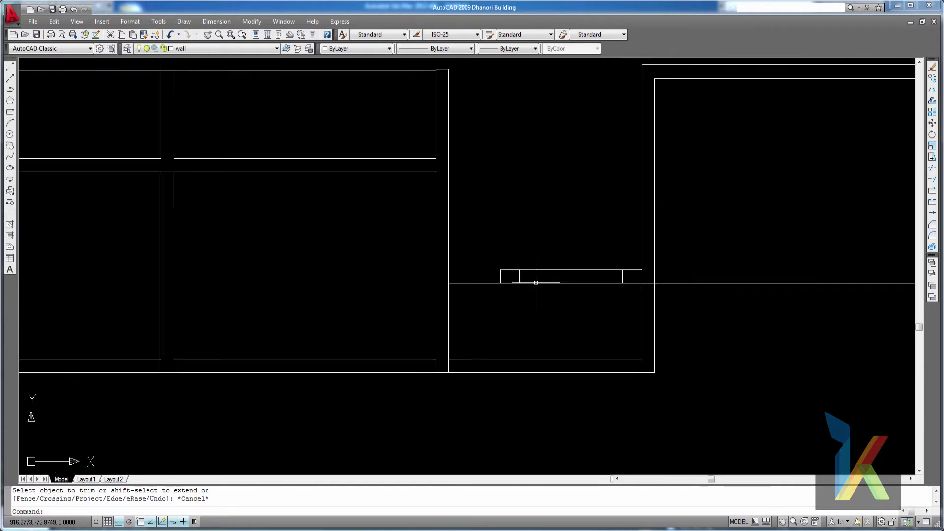
pyautogui.click(669, 273)
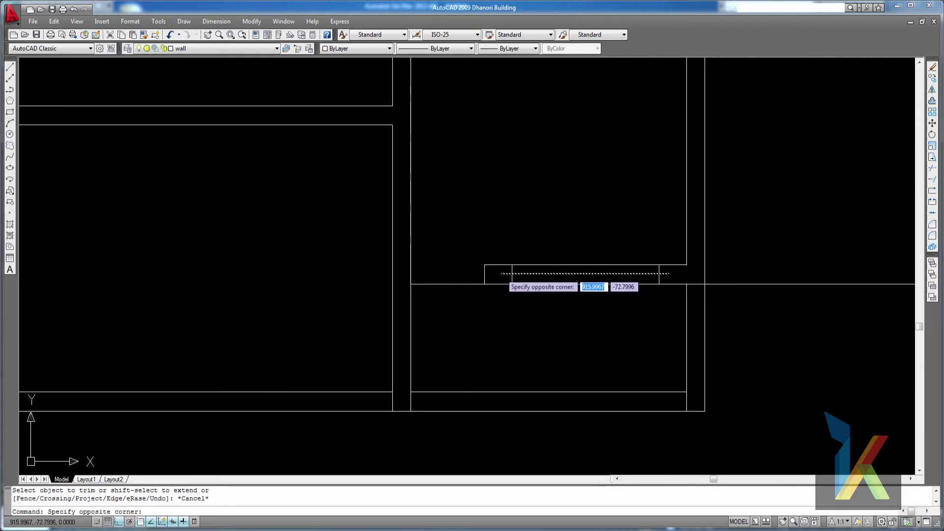
pyautogui.click(501, 273)
pyautogui.press('Delete')
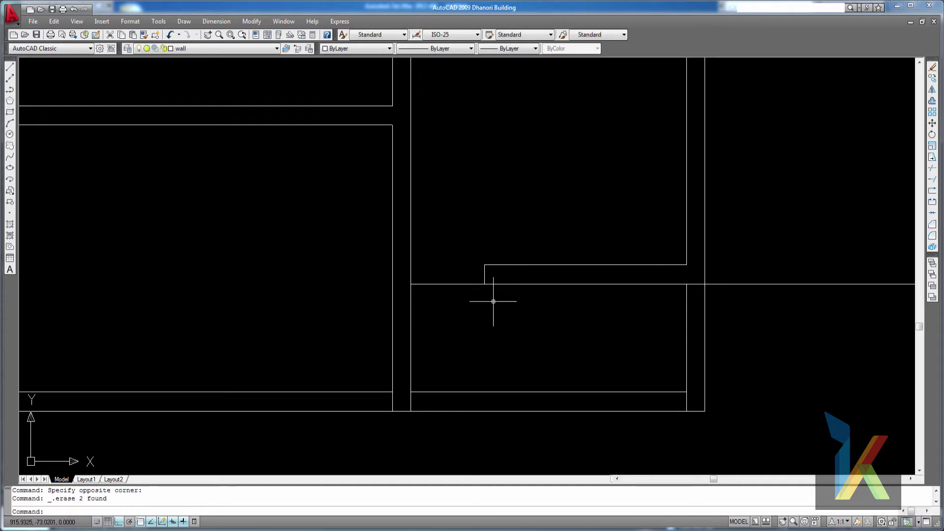
pyautogui.moveTo(493, 302); pyautogui.dragTo(502, 306, button='middle')
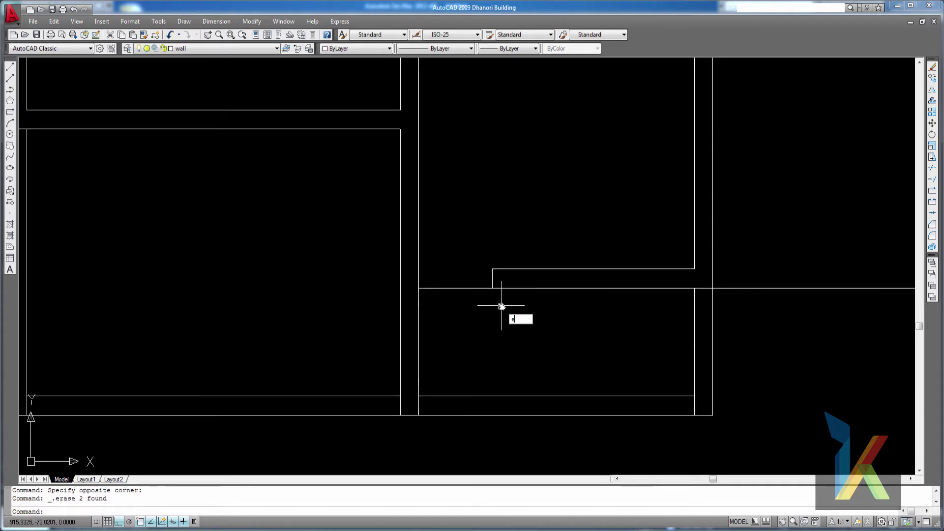
# - Extend the upper wall line left to the wall and erase the short vertical line
pyautogui.press('Return')
pyautogui.click(531, 317)
pyautogui.click(388, 248)
pyautogui.press('Return')
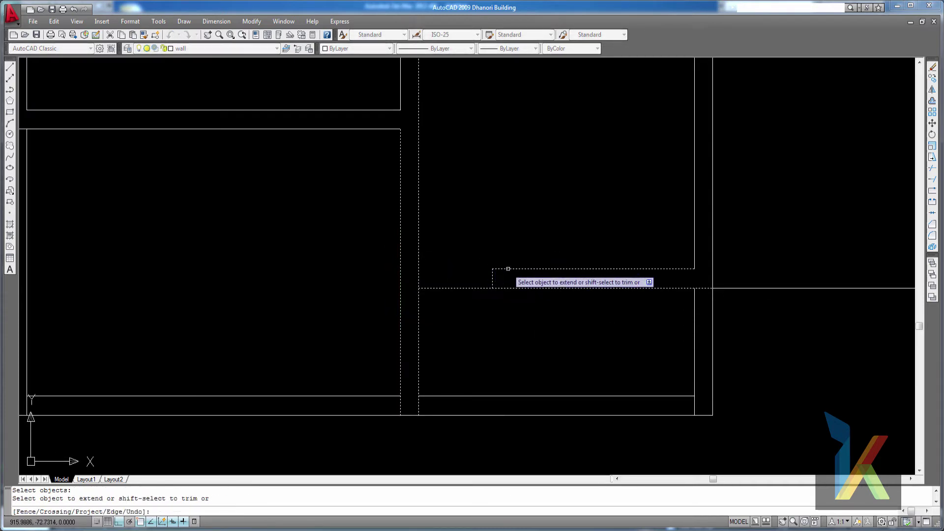
pyautogui.click(509, 269)
pyautogui.press('Escape')
pyautogui.click(497, 275)
pyautogui.click(487, 278)
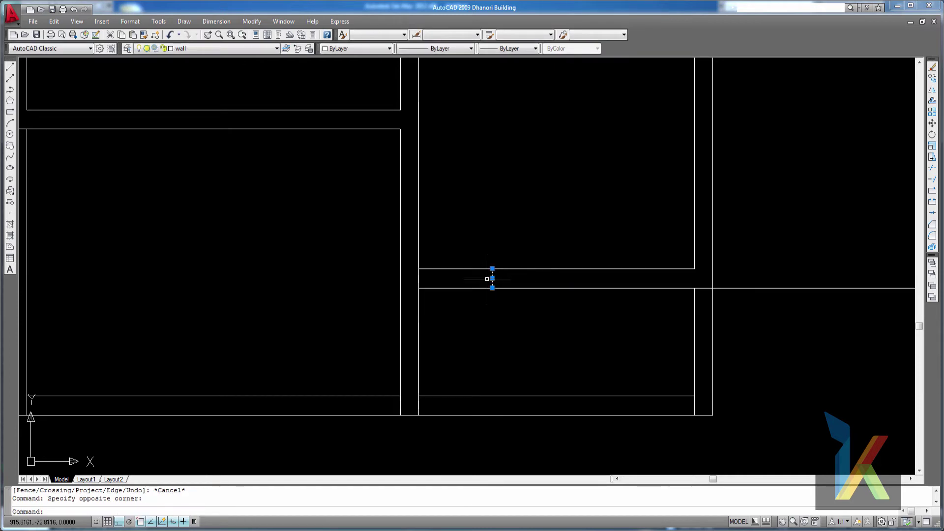
pyautogui.press('Delete')
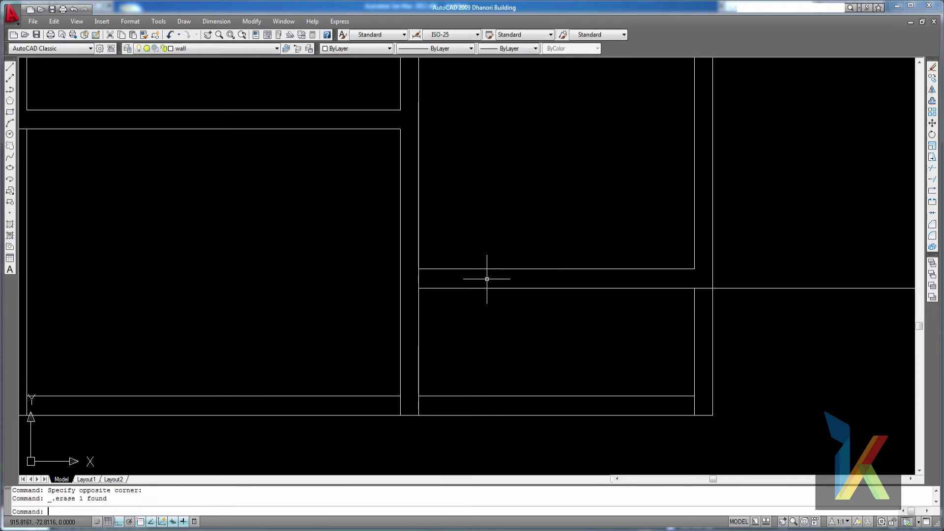
# - Trim the leftover wall segment at the junction
pyautogui.write('tr')
pyautogui.press('Return')
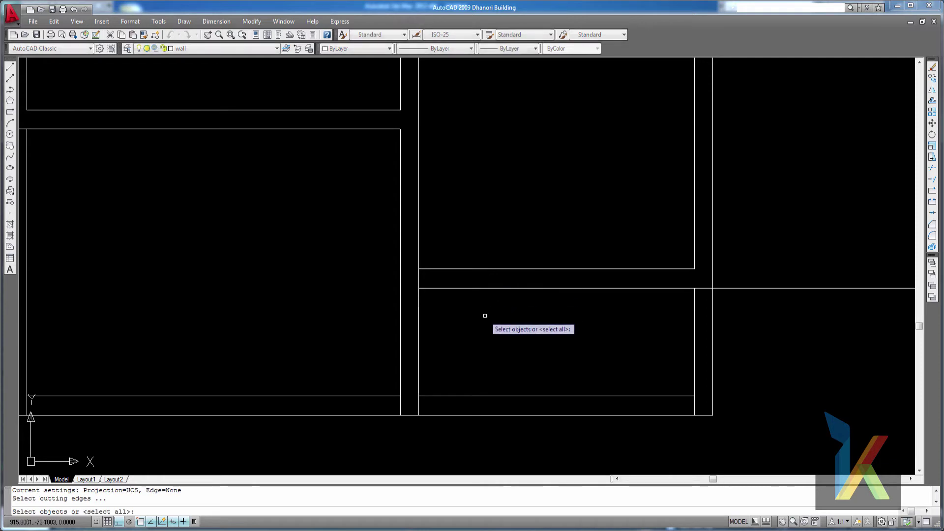
pyautogui.click(485, 319)
pyautogui.click(401, 260)
pyautogui.press('Return')
pyautogui.click(433, 280)
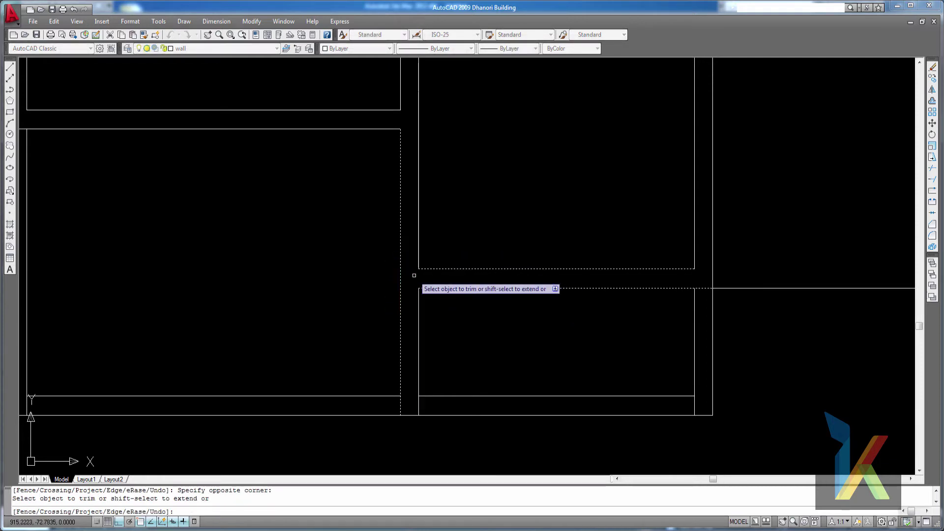
pyautogui.press('Escape')
pyautogui.moveTo(665, 323); pyautogui.dragTo(532, 318, button='middle')
# - Erase the short wall stub with a crossing window, leaving the adjacent horizontal wall line
pyautogui.scroll(-2, 630, 306)
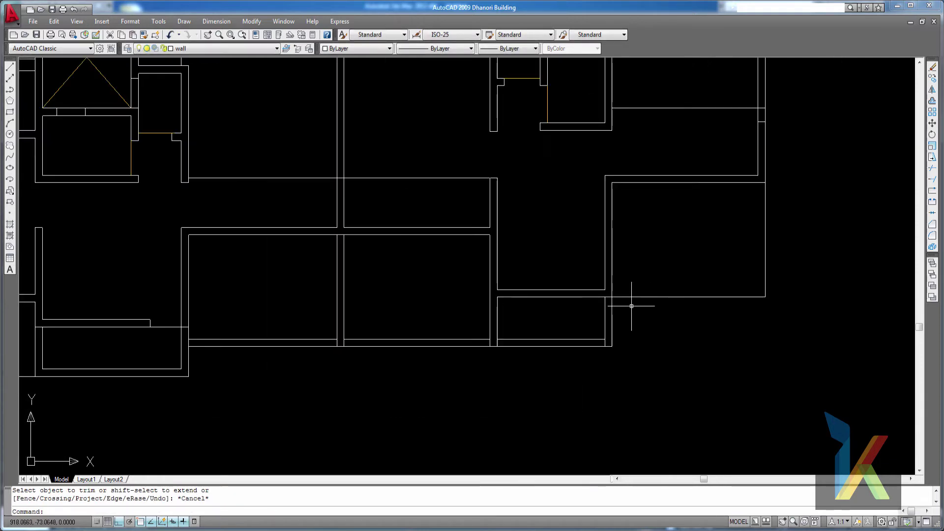
pyautogui.scroll(1, 601, 320)
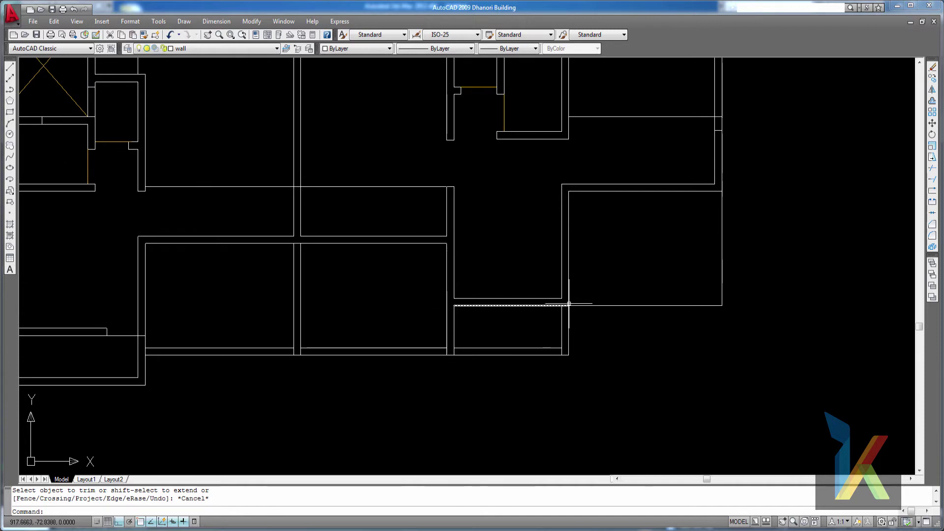
pyautogui.scroll(-2, 736, 177)
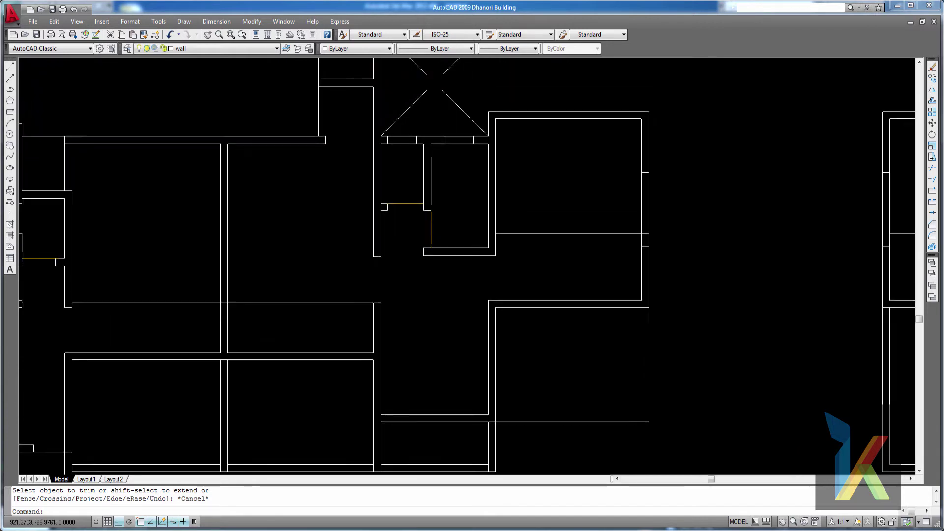
pyautogui.scroll(2, 643, 249)
pyautogui.scroll(2, 637, 267)
pyautogui.click(640, 268)
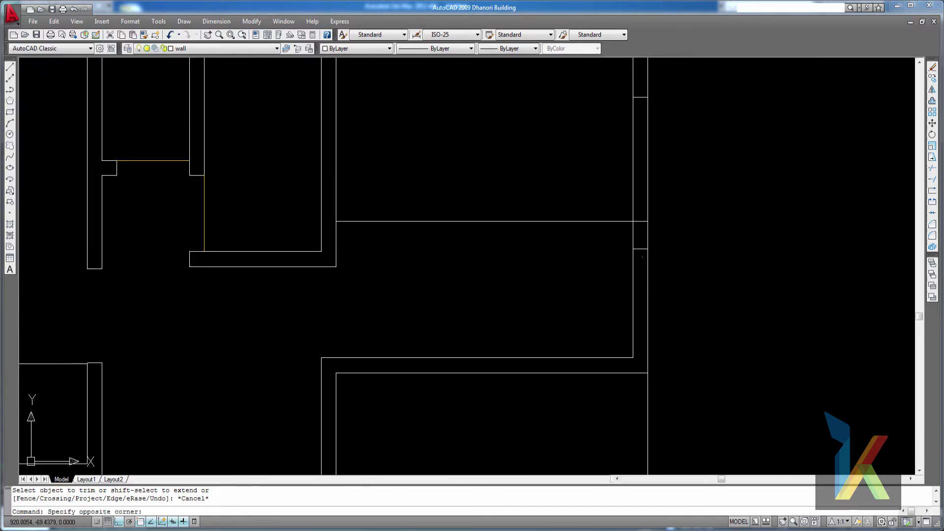
pyautogui.click(640, 242)
pyautogui.press('Delete')
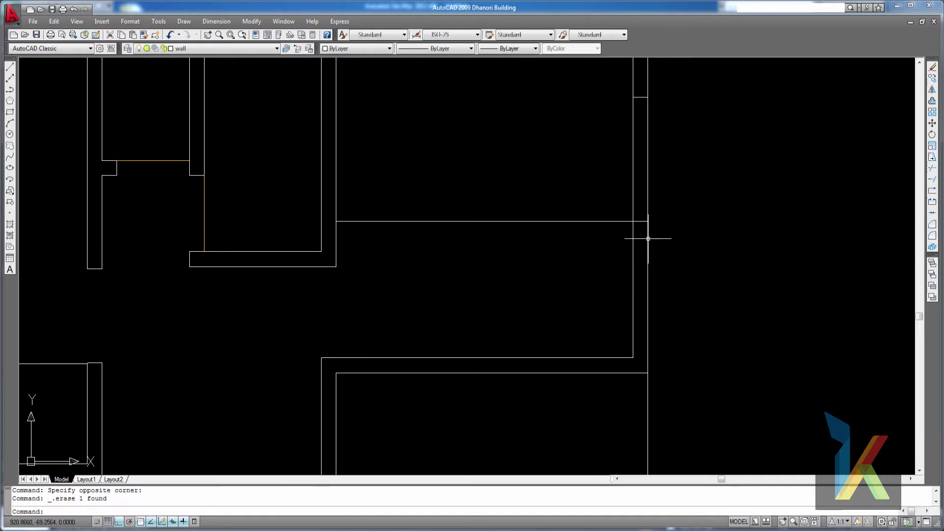
pyautogui.click(641, 222)
pyautogui.press('Escape')
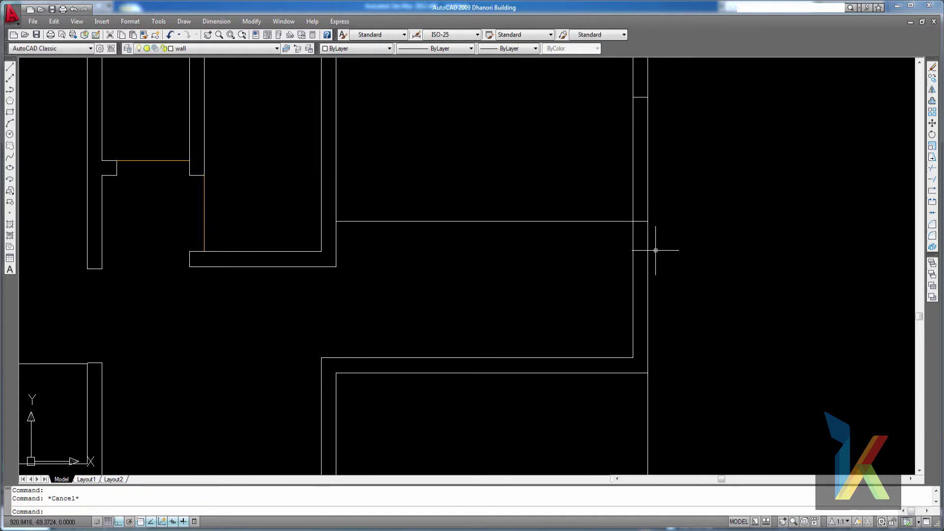
# - Erase the stray horizontal wall line below it
pyautogui.scroll(-5, 640, 256)
pyautogui.click(585, 307)
pyautogui.click(578, 289)
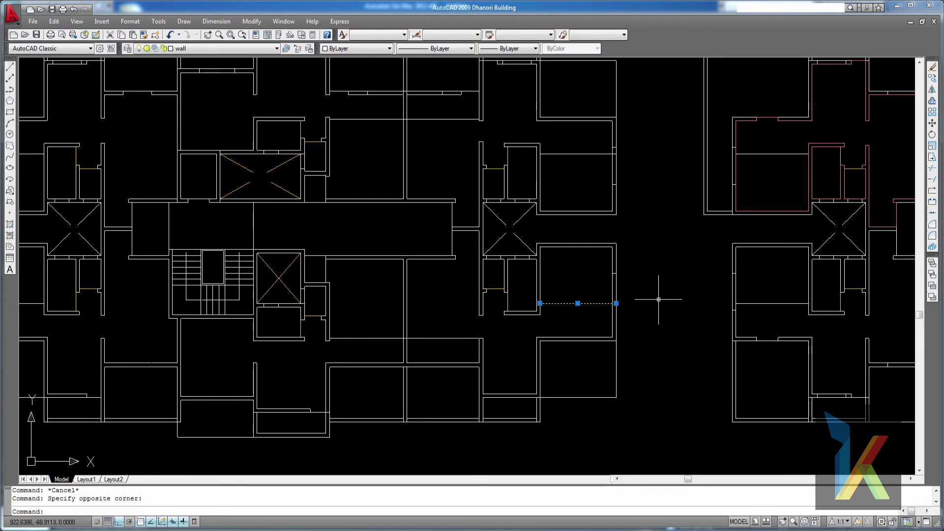
pyautogui.press('Delete')
# - Pan to the next area and erase another stray horizontal wall line
pyautogui.scroll(6, 657, 300)
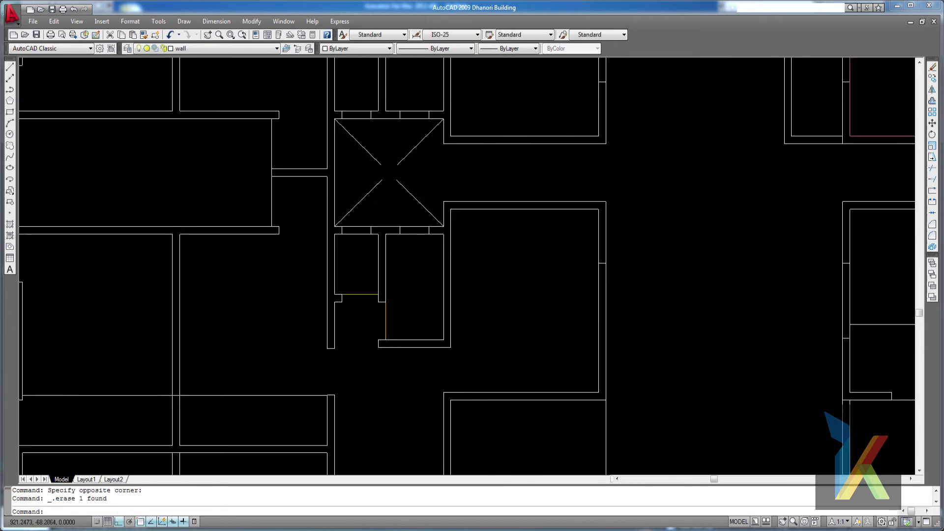
pyautogui.click(531, 200)
pyautogui.scroll(-5, 576, 202)
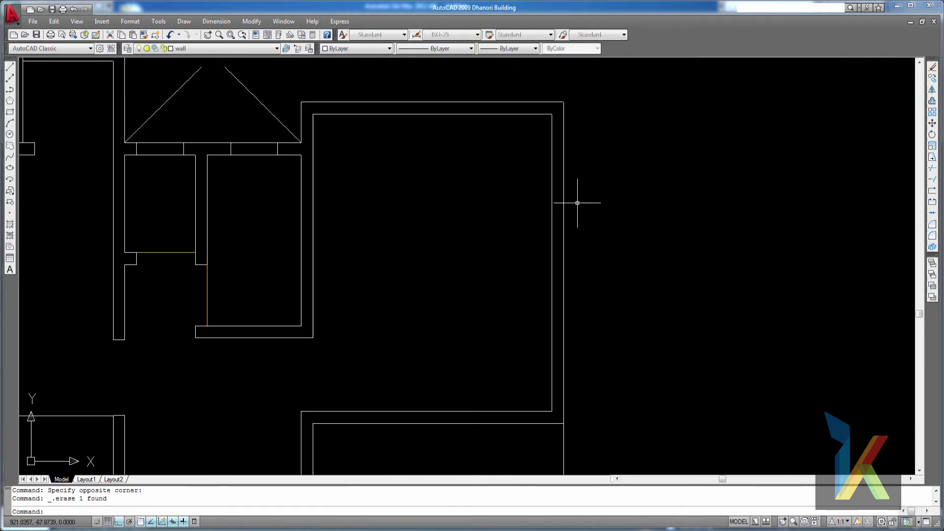
pyautogui.scroll(3, 559, 261)
pyautogui.scroll(-3, 274, 401)
pyautogui.scroll(3, 460, 311)
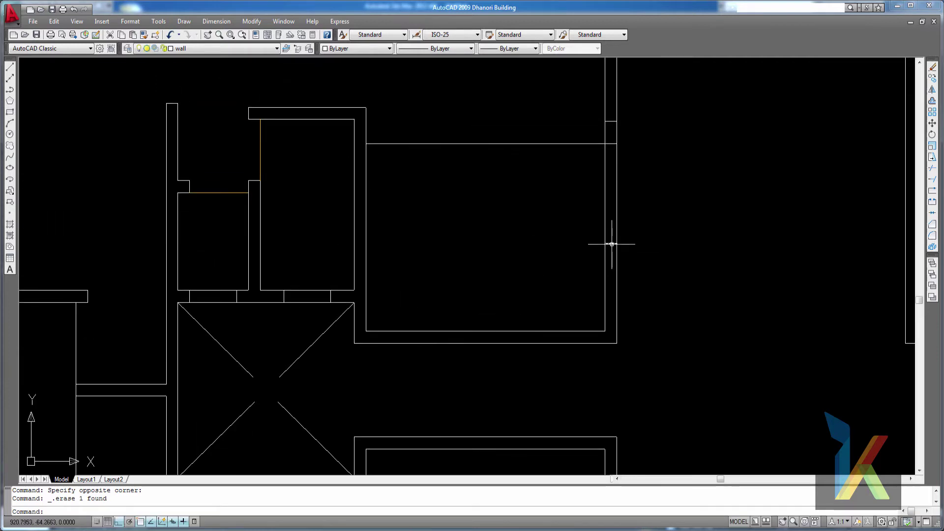
pyautogui.moveTo(626, 204); pyautogui.dragTo(598, 352, button='middle')
pyautogui.click(512, 327)
pyautogui.click(492, 226)
pyautogui.press('Delete')
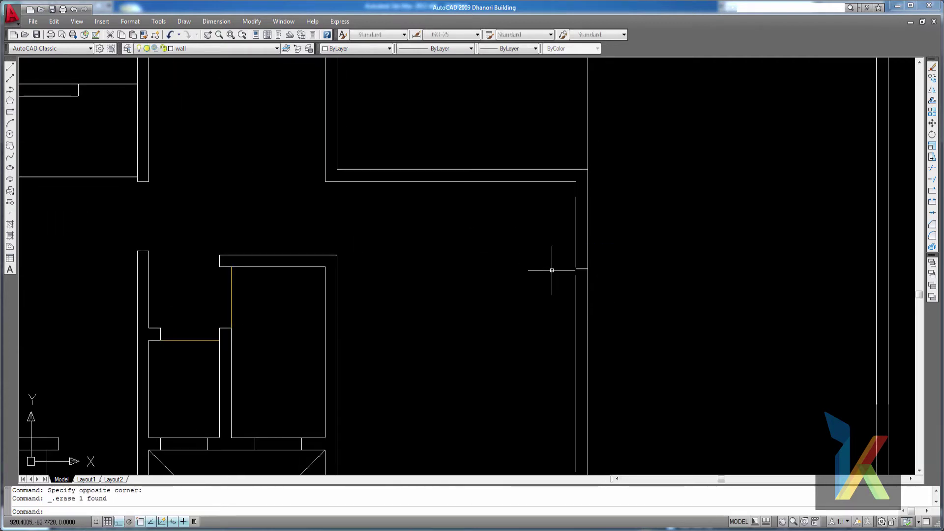
# - Erase the two stray lines at the wall junction with one crossing window
pyautogui.scroll(3, 580, 275)
pyautogui.click(628, 264)
pyautogui.click(612, 217)
pyautogui.scroll(-2, 615, 252)
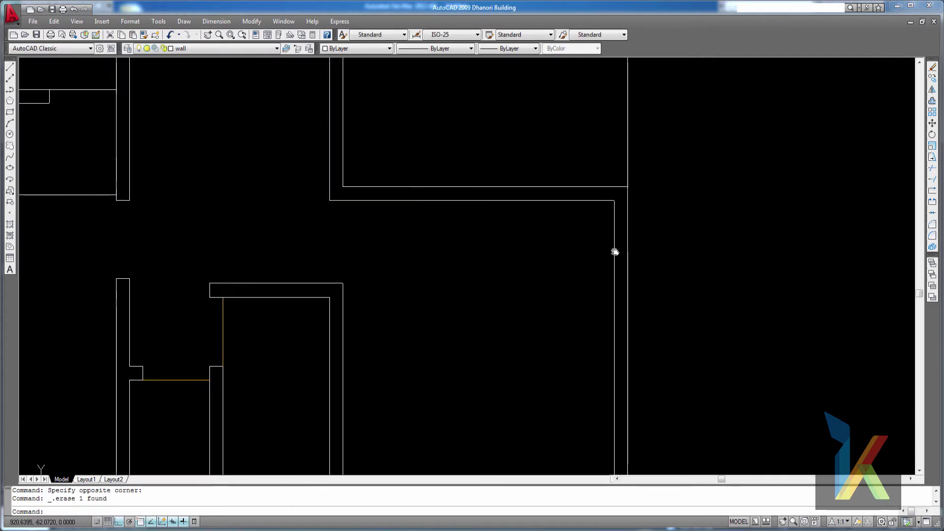
pyautogui.moveTo(614, 252); pyautogui.dragTo(576, 268, button='middle')
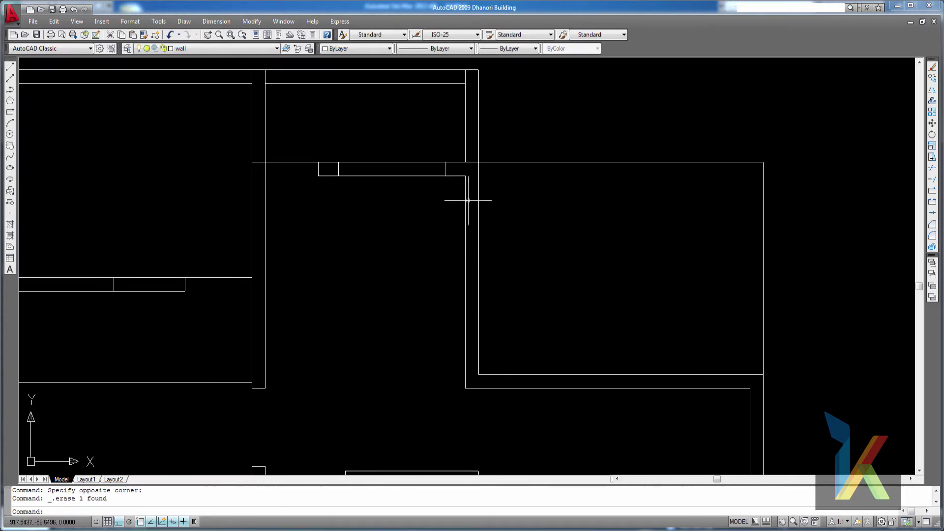
pyautogui.scroll(3, 344, 162)
pyautogui.moveTo(352, 223)
pyautogui.mouseDown(button='middle')
pyautogui.moveTo(362, 286)
pyautogui.moveTo(468, 268)
pyautogui.mouseUp(button='middle')
pyautogui.click(565, 241)
pyautogui.click(331, 227)
pyautogui.press('Delete')
# - Zoom out and shift the view to show the whole floor plan
pyautogui.scroll(-3, 458, 274)
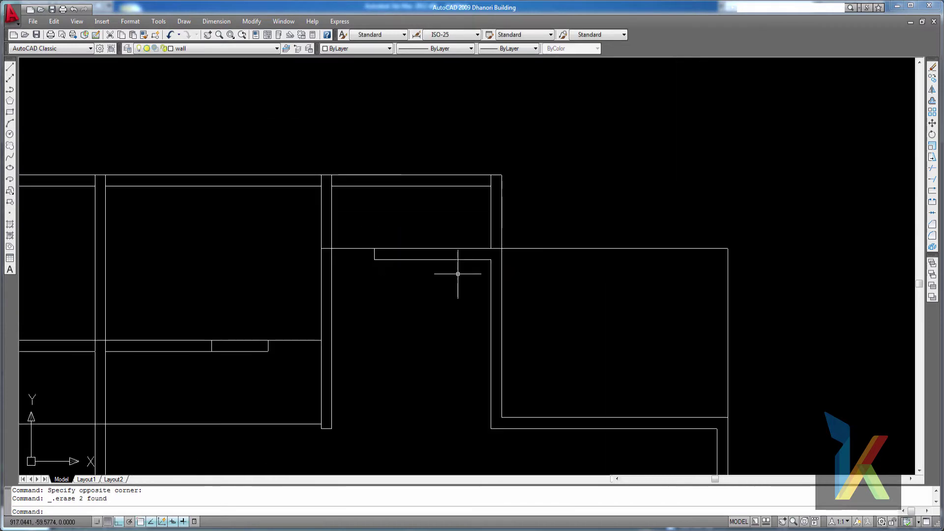
pyautogui.scroll(-2, 338, 302)
pyautogui.moveTo(319, 295); pyautogui.dragTo(430, 278, button='middle')
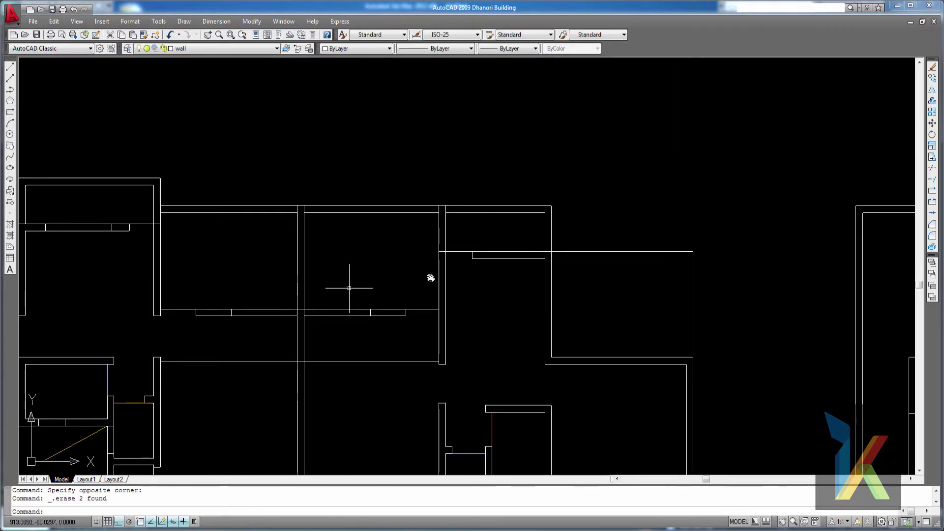
pyautogui.scroll(-2, 655, 253)
pyautogui.scroll(-3, 549, 241)
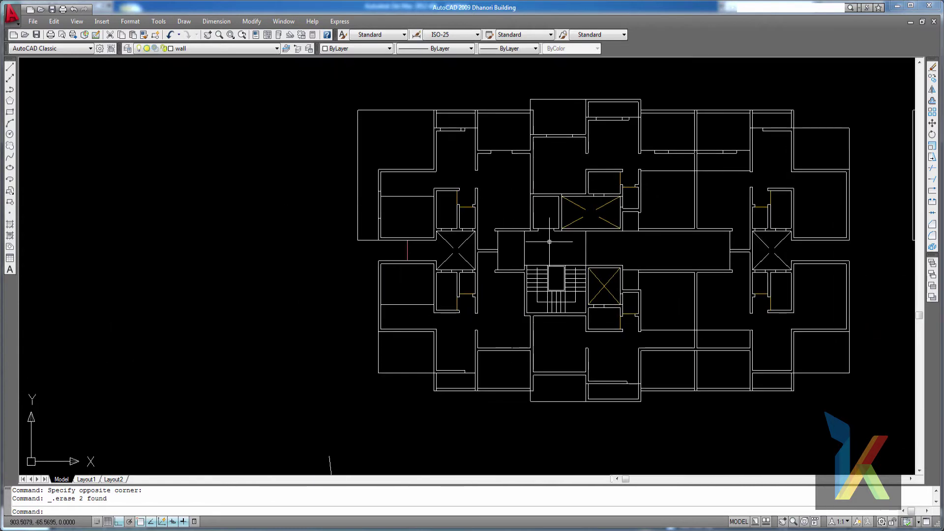
# - Bring the plan's left wing into view and erase its short wall line
pyautogui.moveTo(145, 417); pyautogui.dragTo(169, 390, button='middle')
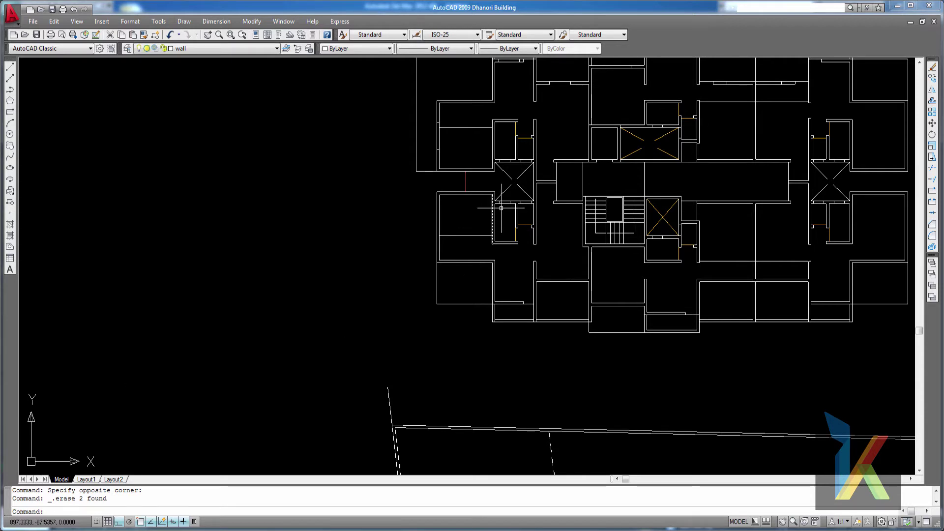
pyautogui.moveTo(523, 174); pyautogui.dragTo(345, 283, button='middle')
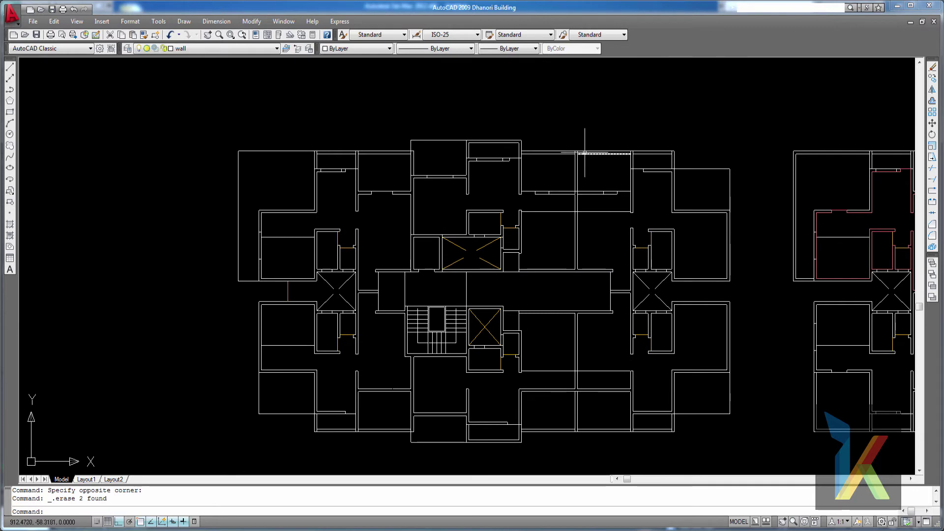
pyautogui.moveTo(598, 154)
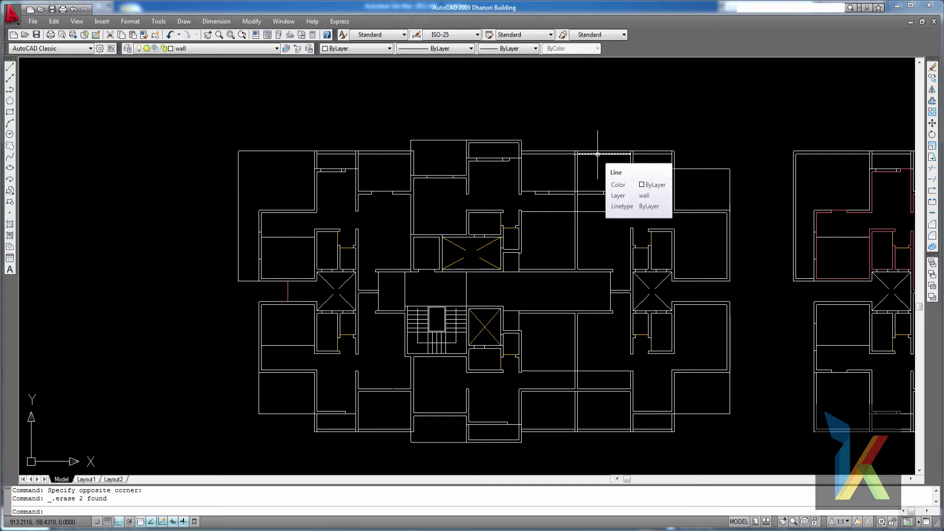
pyautogui.scroll(6, 428, 169)
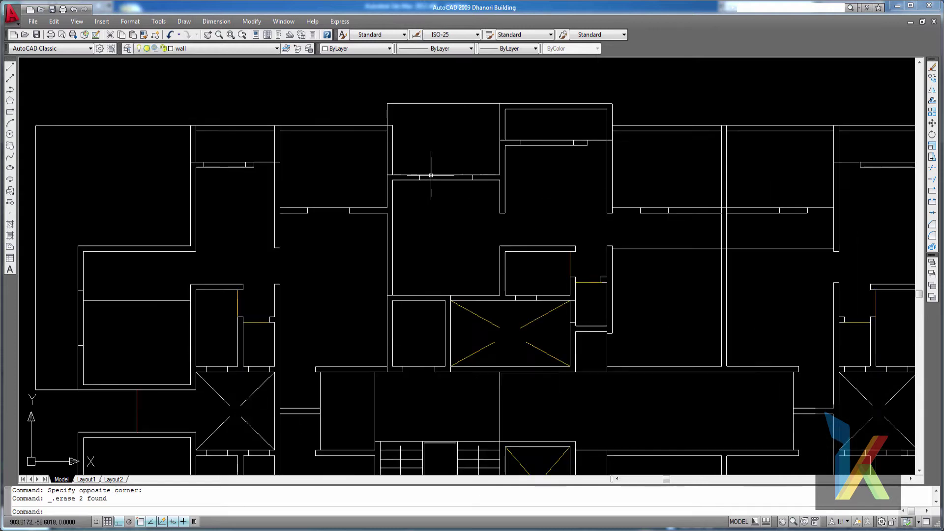
pyautogui.scroll(-2, 442, 189)
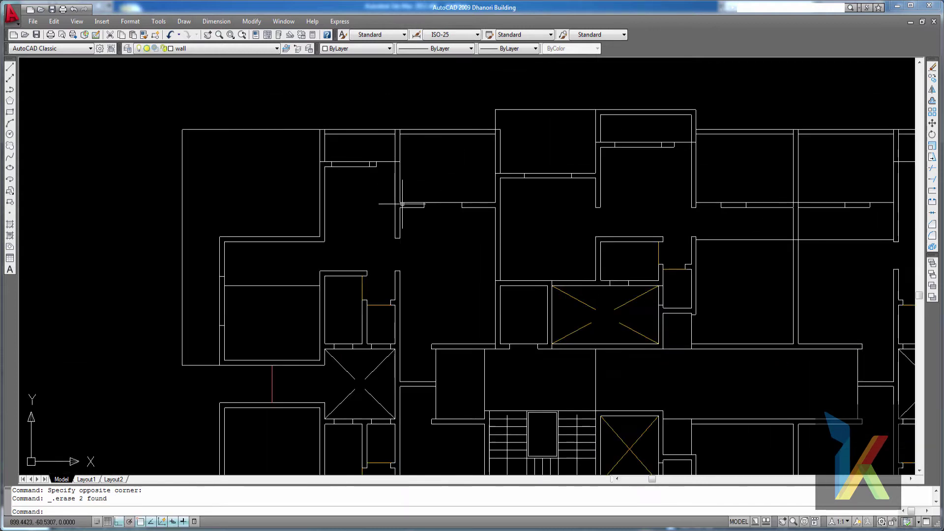
pyautogui.moveTo(418, 179); pyautogui.dragTo(580, 145, button='middle')
pyautogui.moveTo(371, 236); pyautogui.dragTo(489, 272, button='middle')
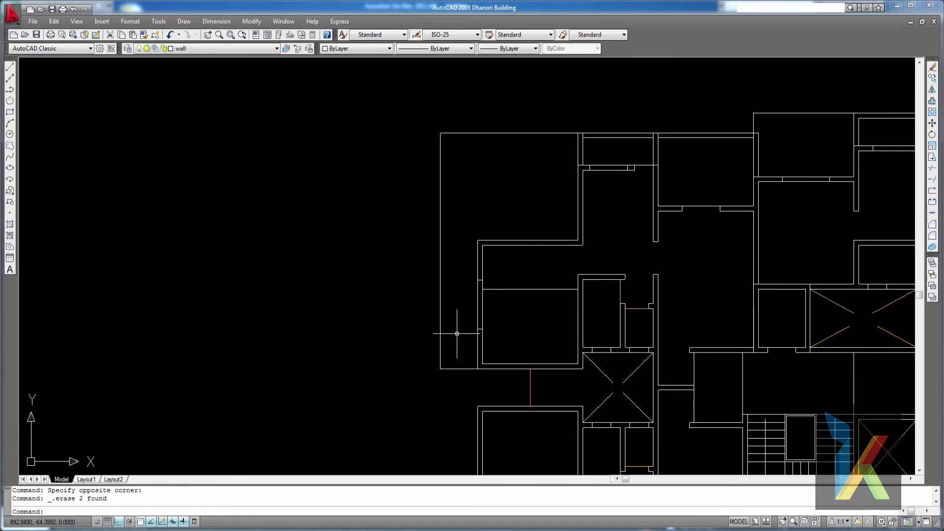
pyautogui.scroll(3, 453, 330)
pyautogui.click(522, 321)
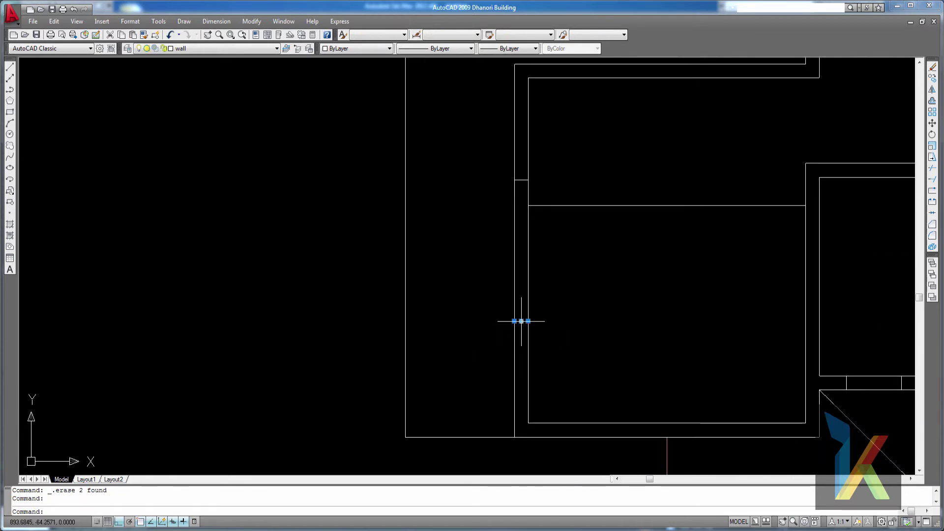
pyautogui.press('Delete')
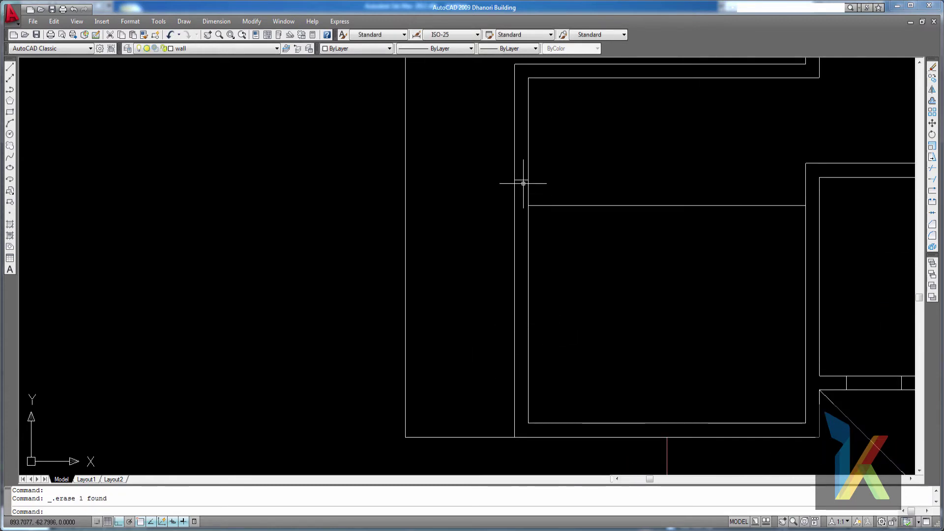
# - Erase another short wall line further up and the two door jamb lines
pyautogui.click(521, 179)
pyautogui.press('Delete')
pyautogui.scroll(-6, 582, 203)
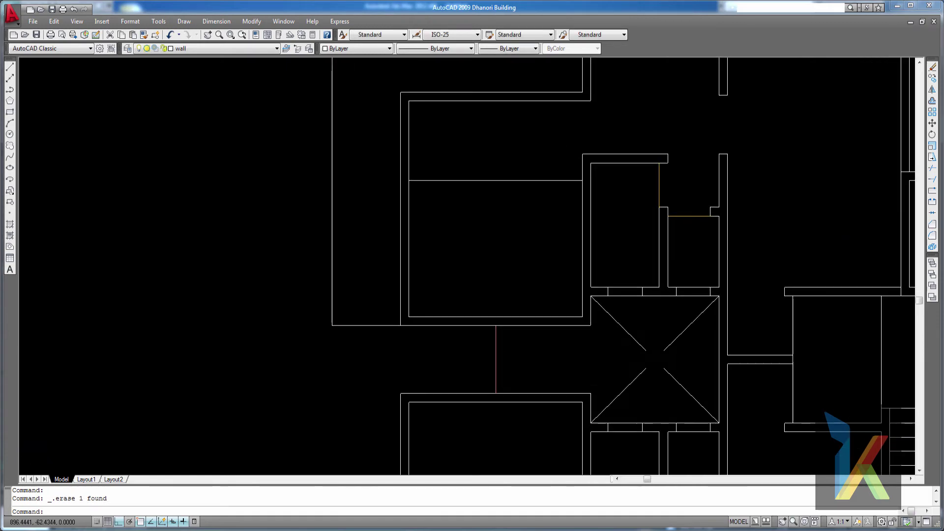
pyautogui.moveTo(505, 207); pyautogui.dragTo(501, 224, button='middle')
pyautogui.scroll(6, 516, 231)
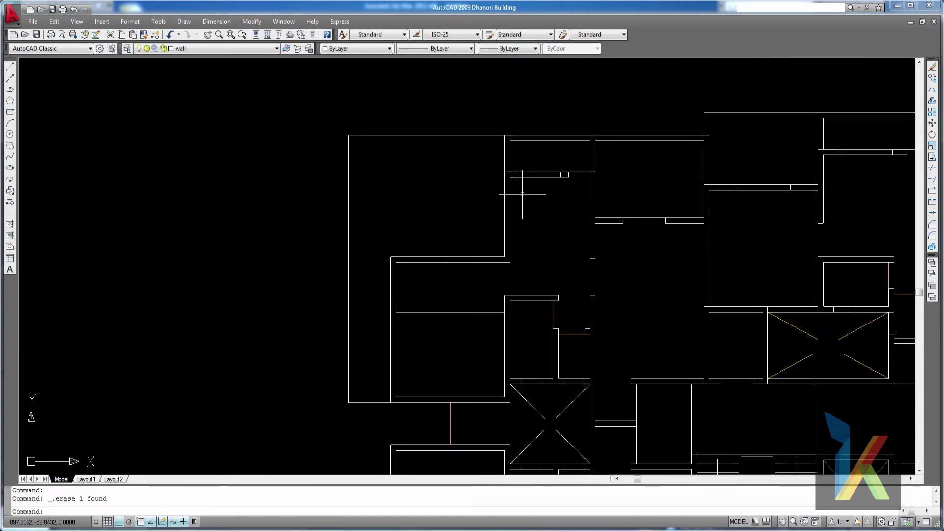
pyautogui.scroll(2, 553, 233)
pyautogui.click(620, 216)
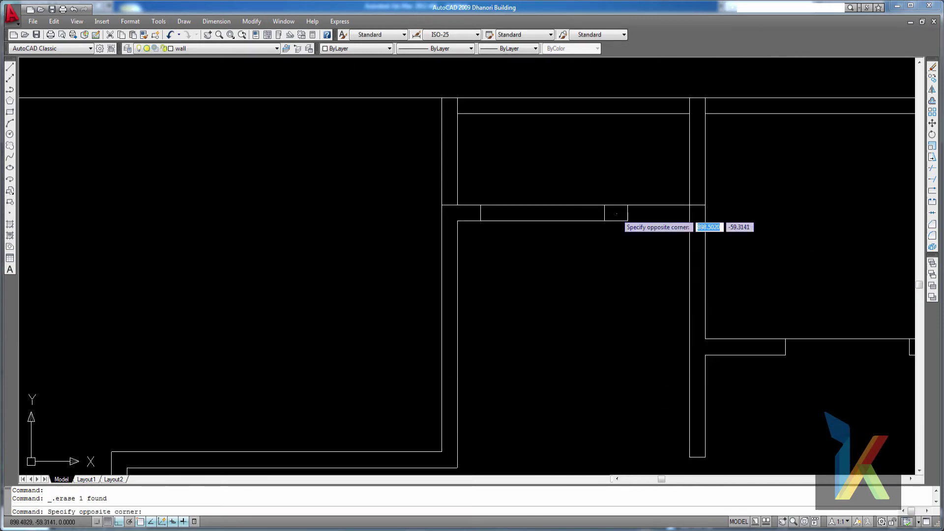
pyautogui.click(460, 207)
pyautogui.press('Delete')
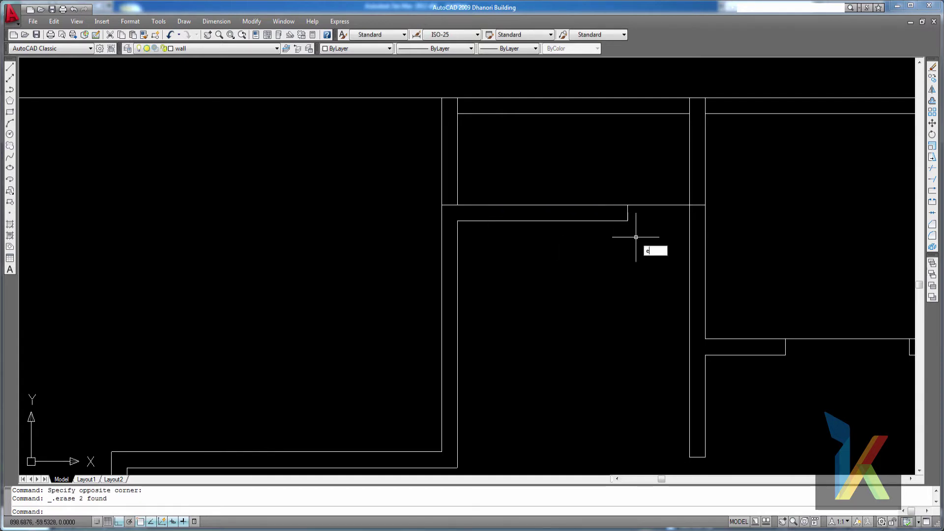
# - Extend the lower wall line to the boundary walls, then erase the short vertical line
pyautogui.write('ex')
pyautogui.press('Return')
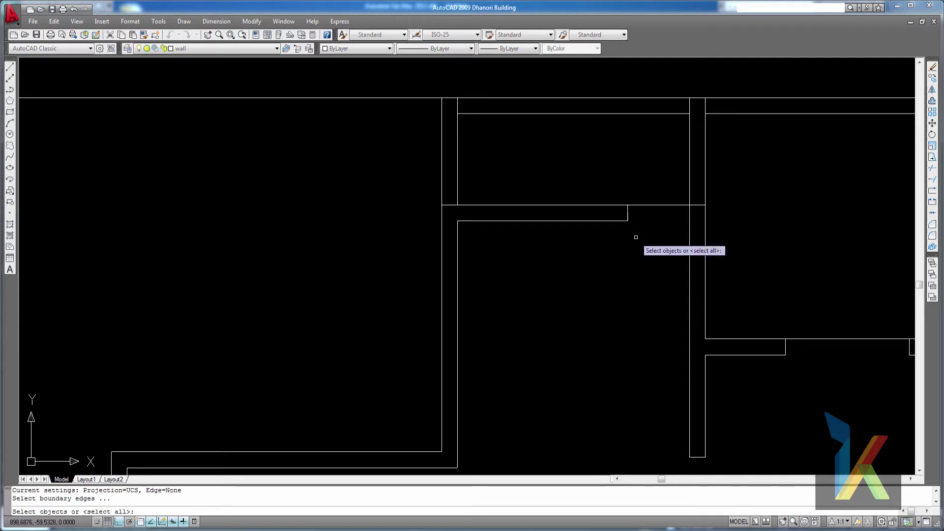
pyautogui.click(695, 232)
pyautogui.click(588, 163)
pyautogui.press('Return')
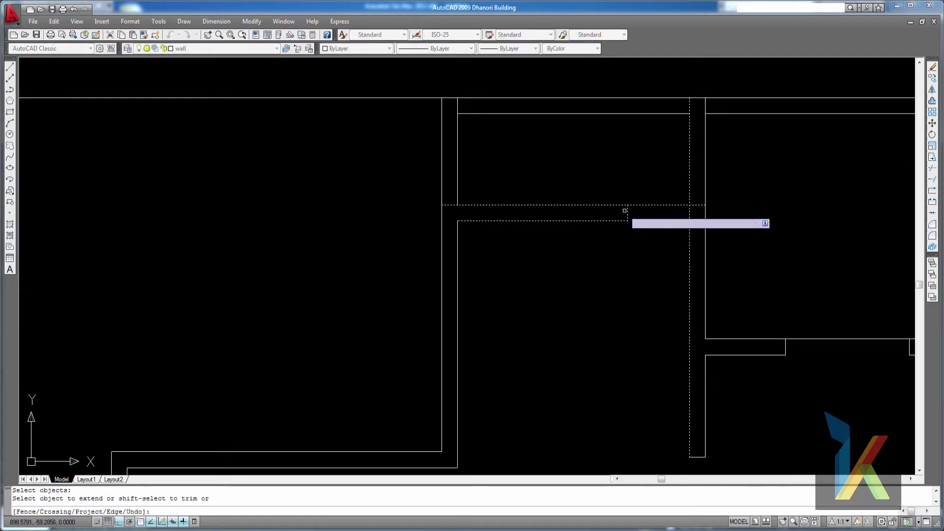
pyautogui.click(622, 220)
pyautogui.press('Escape')
pyautogui.click(634, 216)
pyautogui.click(617, 213)
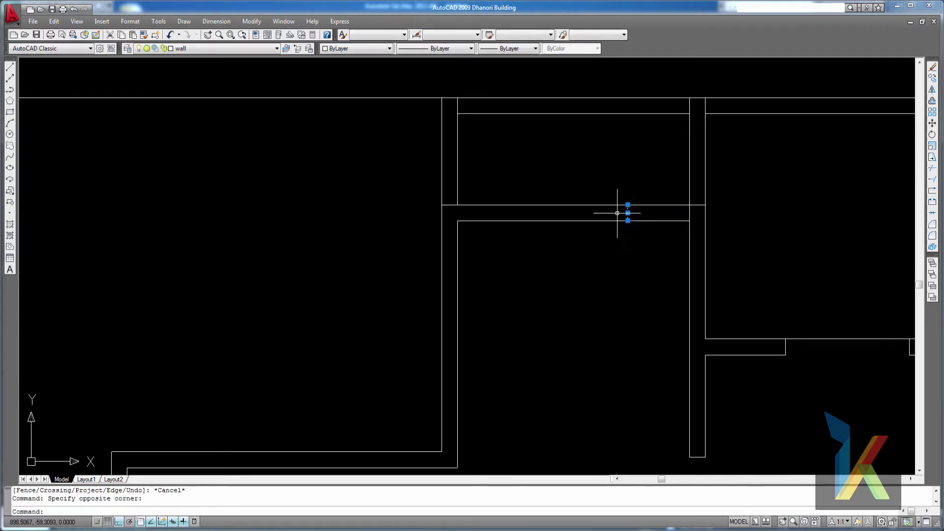
pyautogui.press('Delete')
# - Start and cancel a trim, then pan across and check the left outer wall line
pyautogui.scroll(3, 693, 261)
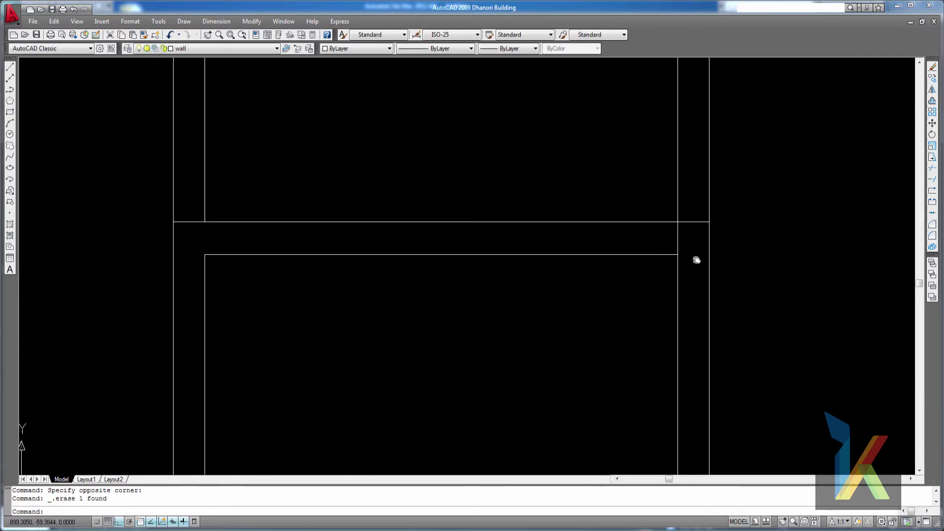
pyautogui.write('r')
pyautogui.press('Return')
pyautogui.press('Return')
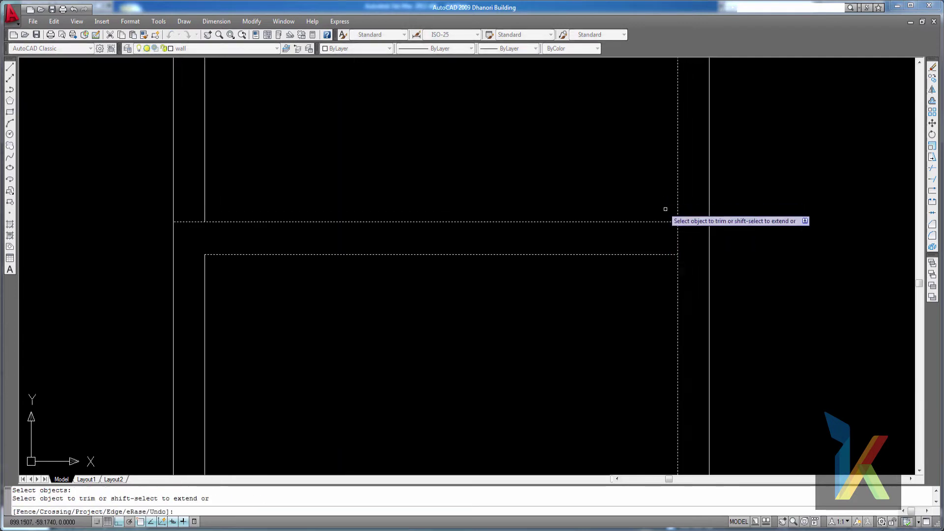
pyautogui.scroll(-3, 669, 232)
pyautogui.press('Escape')
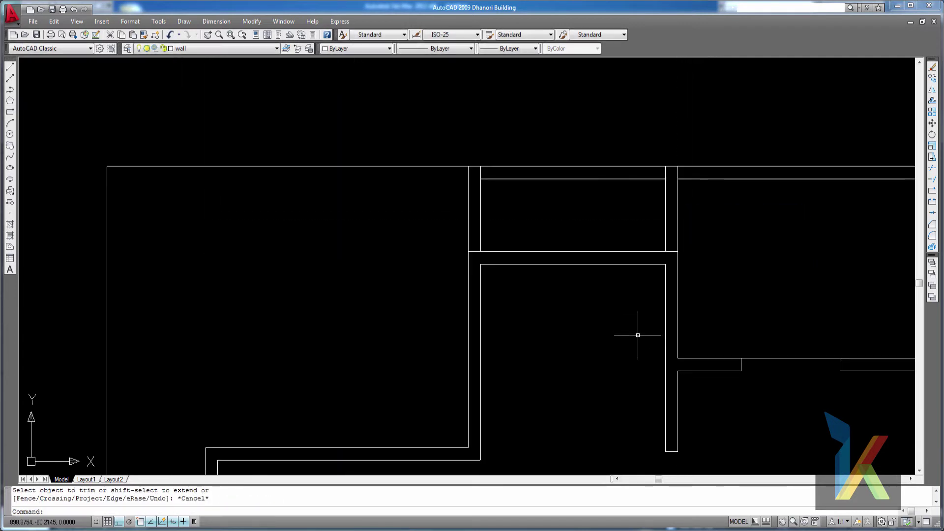
pyautogui.scroll(-2, 633, 333)
pyautogui.moveTo(565, 342); pyautogui.dragTo(588, 212, button='middle')
pyautogui.scroll(-2, 565, 275)
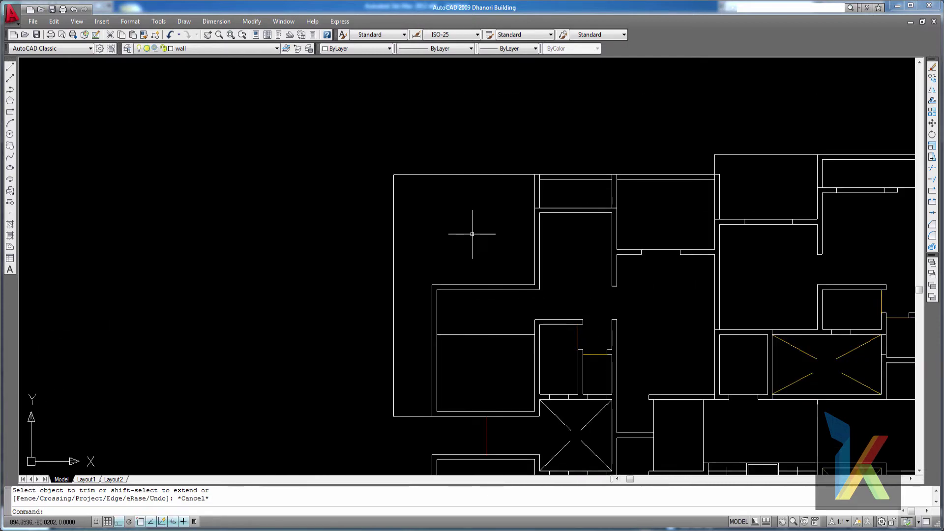
pyautogui.scroll(2, 476, 296)
pyautogui.click(452, 388)
pyautogui.click(408, 168)
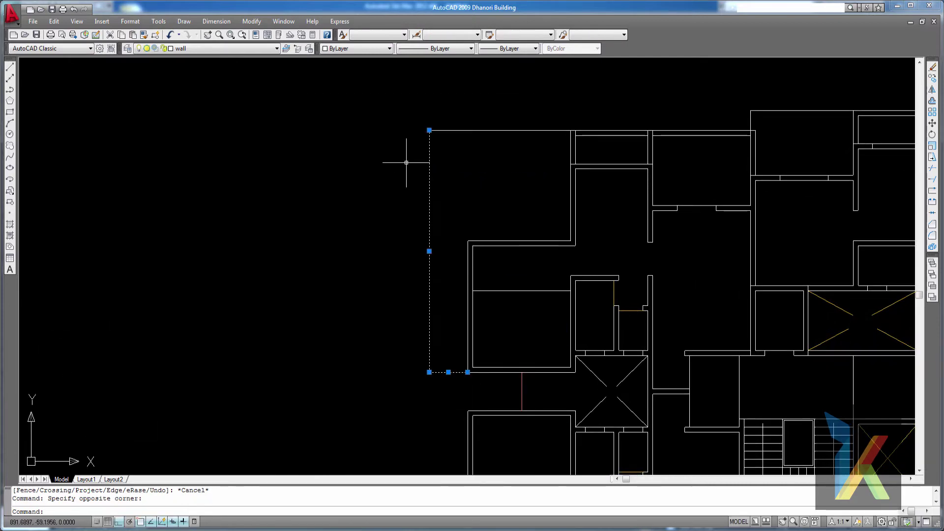
pyautogui.press('Escape')
pyautogui.moveTo(544, 320); pyautogui.dragTo(625, 249, button='middle')
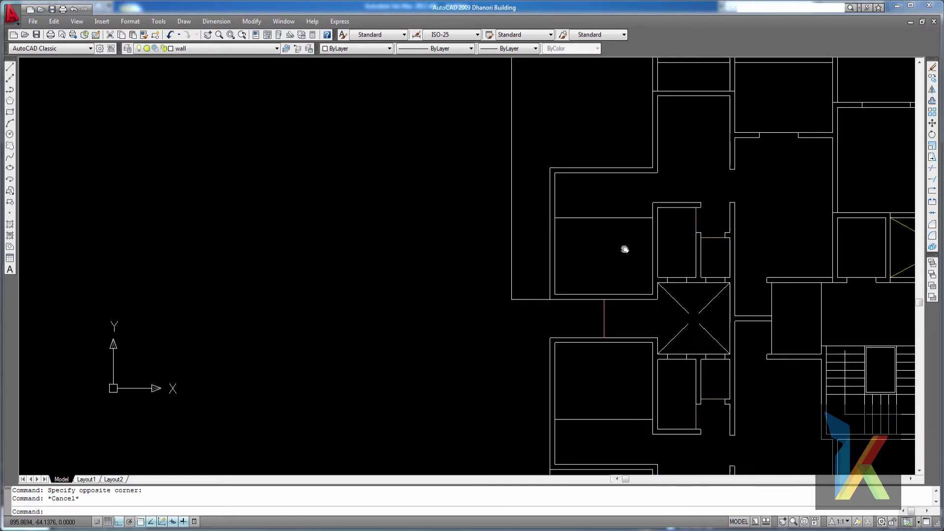
pyautogui.scroll(-3, 622, 170)
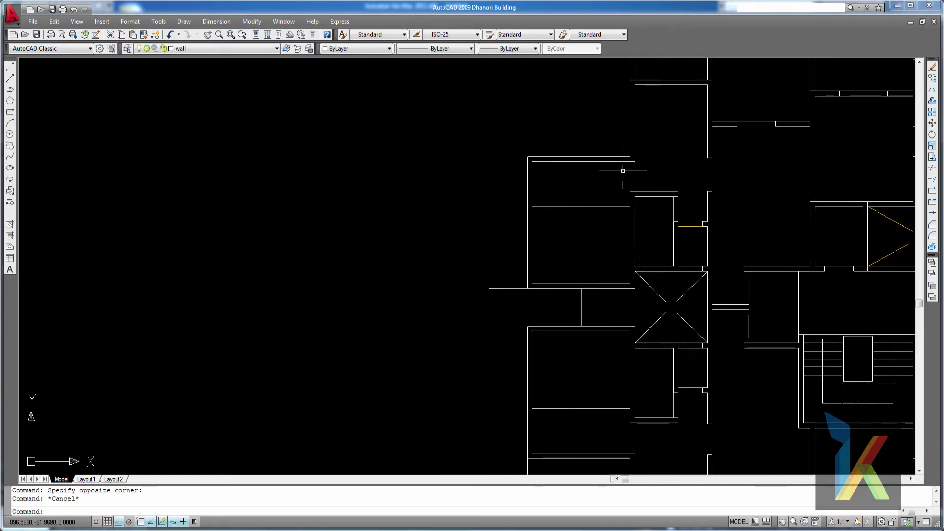
pyautogui.scroll(-5, 621, 198)
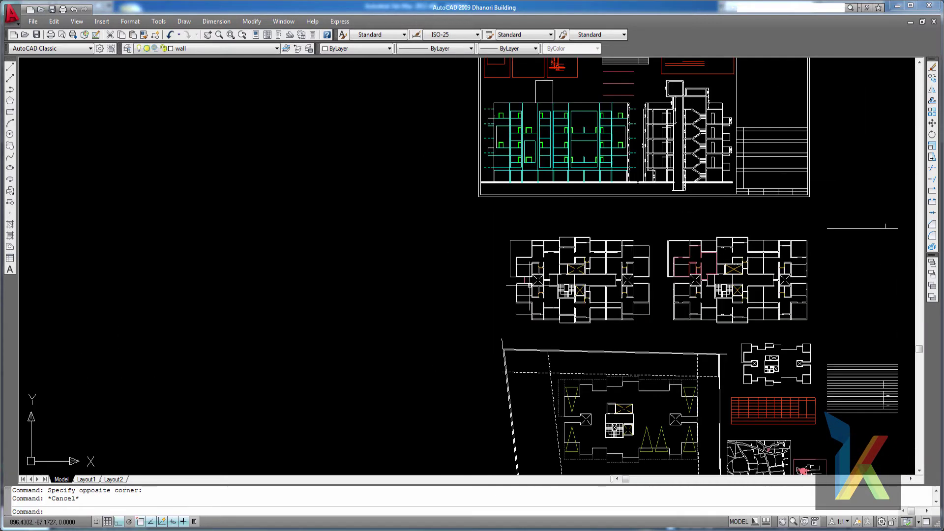
pyautogui.scroll(5, 537, 259)
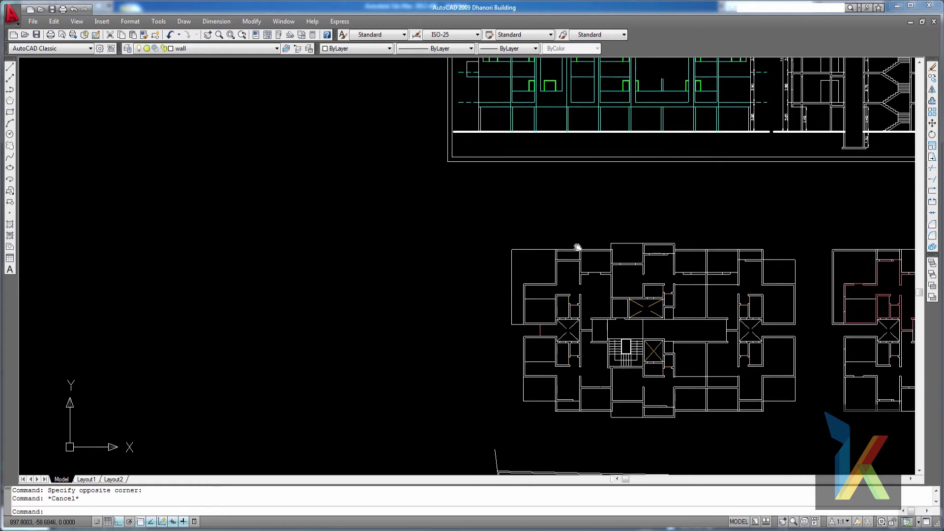
pyautogui.moveTo(535, 333)
pyautogui.mouseDown(button='middle')
pyautogui.moveTo(579, 258)
pyautogui.moveTo(519, 173)
pyautogui.mouseUp(button='middle')
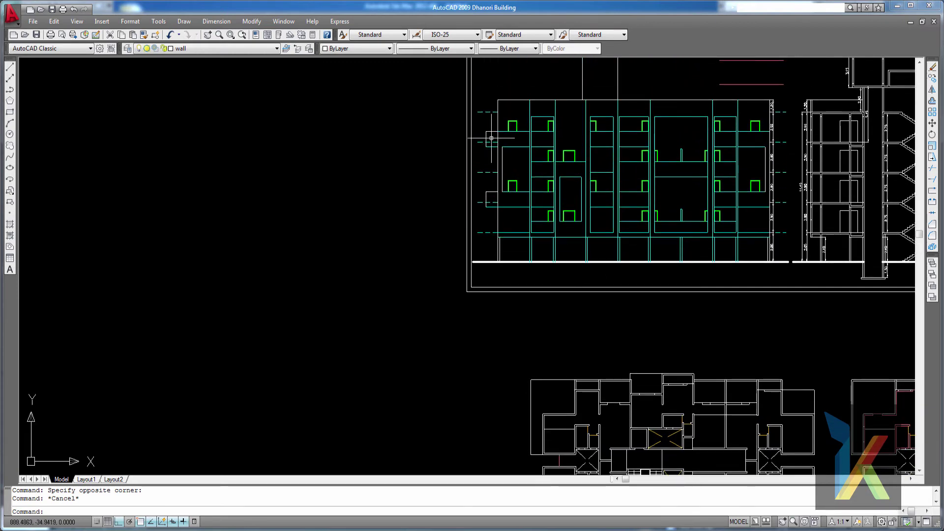
pyautogui.moveTo(558, 239); pyautogui.dragTo(558, 179, button='middle')
pyautogui.moveTo(552, 317); pyautogui.dragTo(532, 230, button='middle')
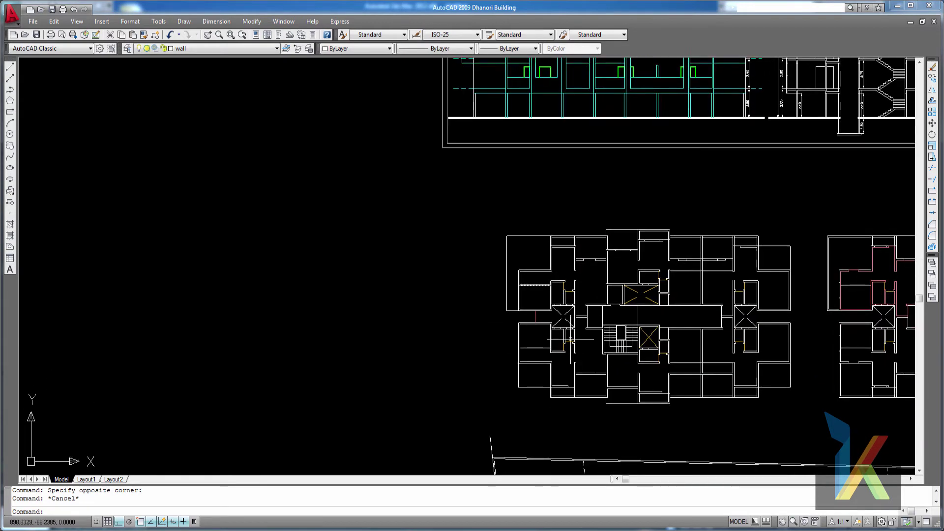
pyautogui.scroll(-3, 567, 246)
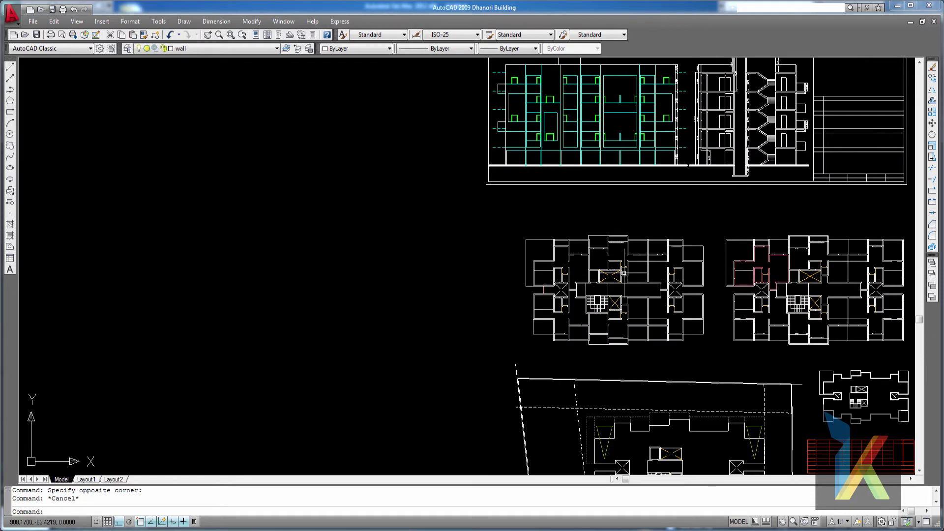
pyautogui.scroll(3, 624, 272)
pyautogui.moveTo(542, 284); pyautogui.dragTo(512, 292, button='middle')
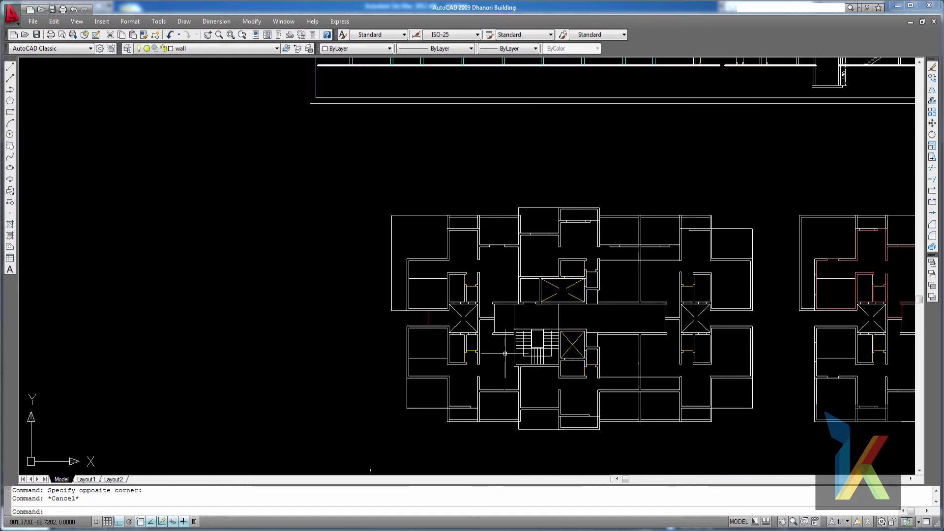
pyautogui.moveTo(506, 353); pyautogui.dragTo(495, 315, button='middle')
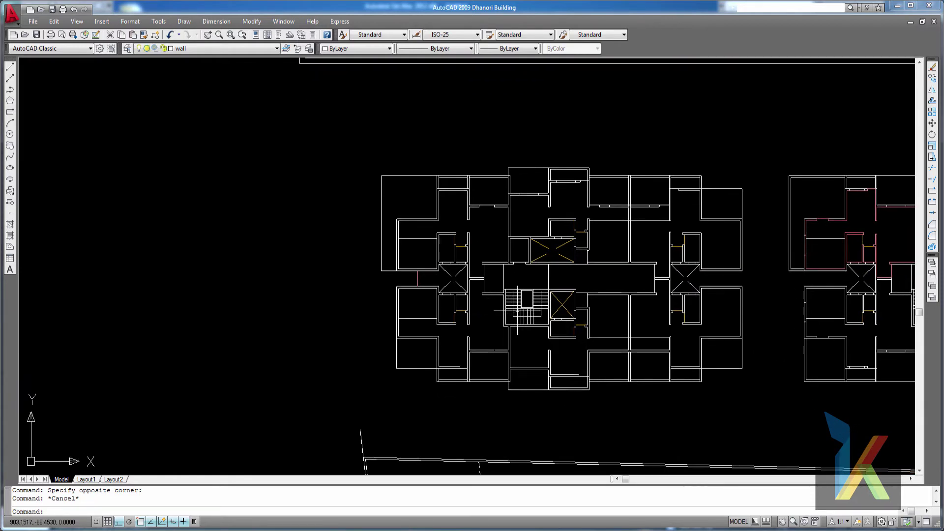
pyautogui.moveTo(518, 310)
pyautogui.write('la')
# - Add a layer named 3d_Wall, make it current, and set its colour to yellow (50)
pyautogui.press('Return')
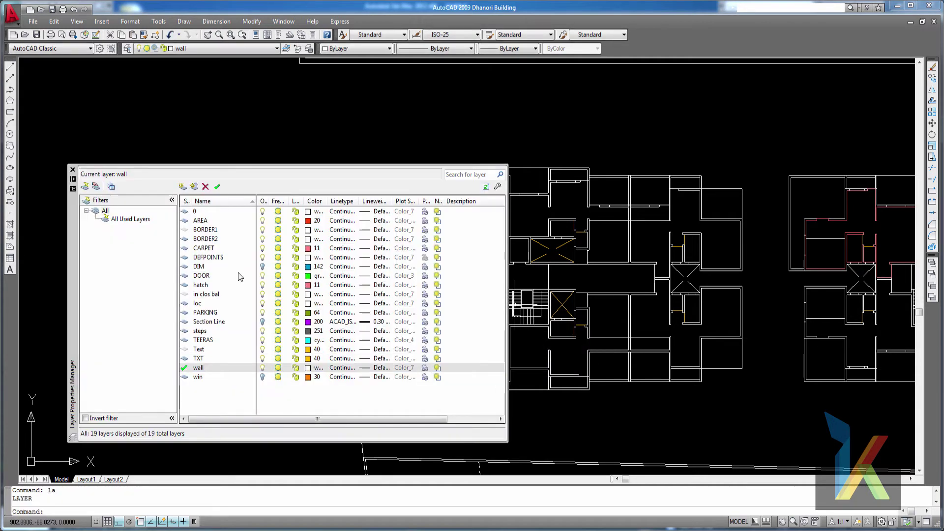
pyautogui.click(182, 187)
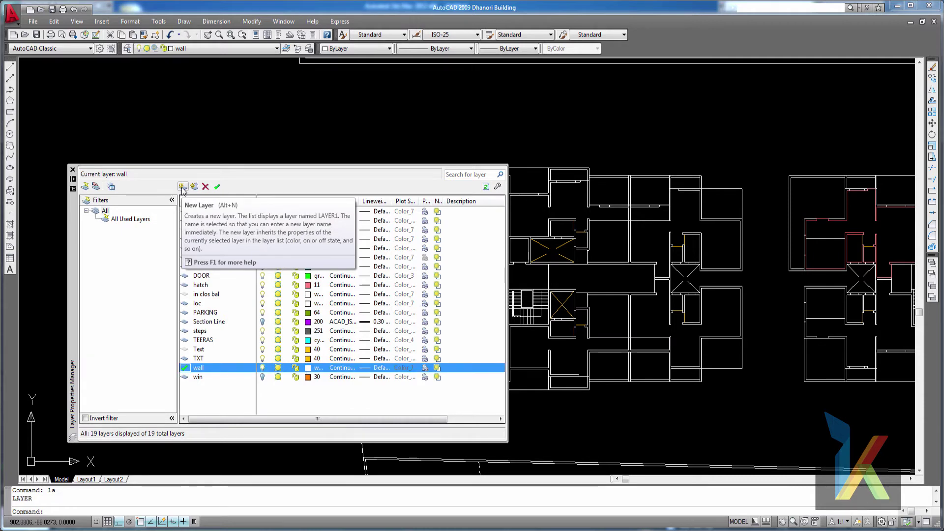
pyautogui.click(182, 186)
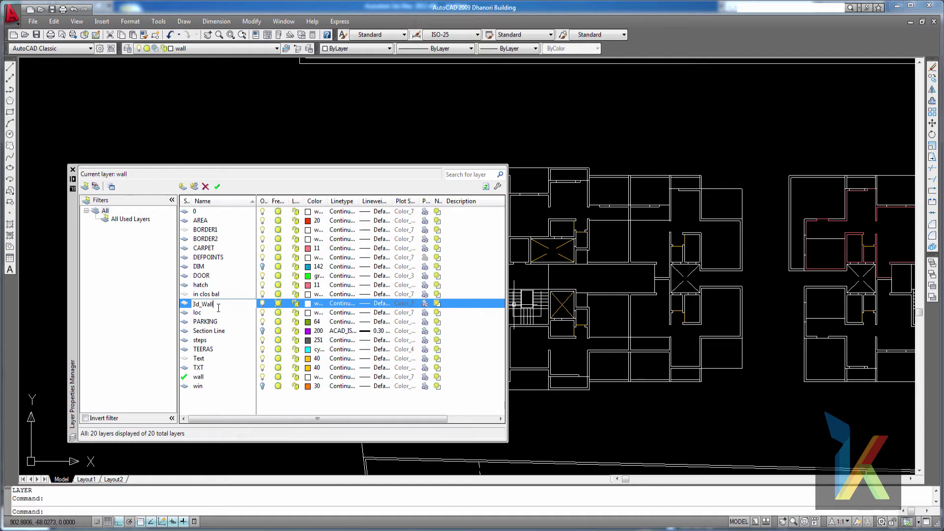
pyautogui.click(218, 308)
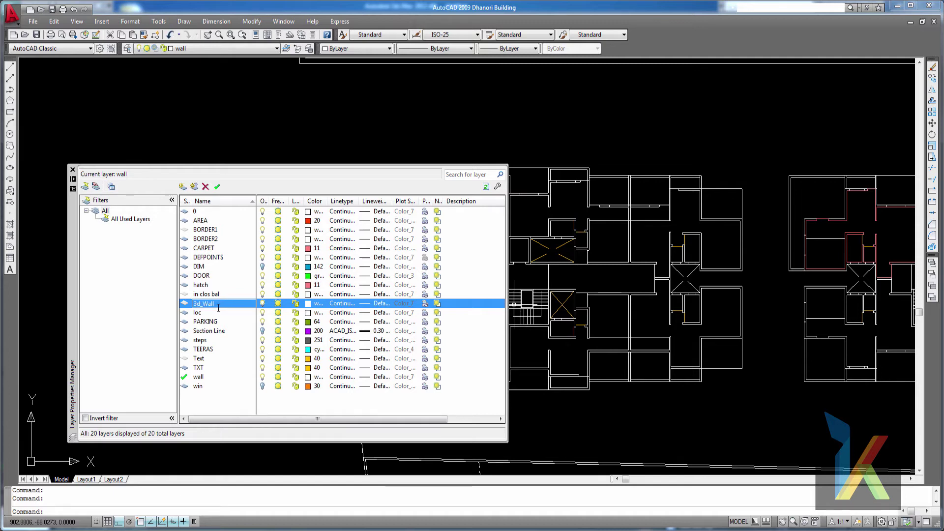
pyautogui.click(217, 187)
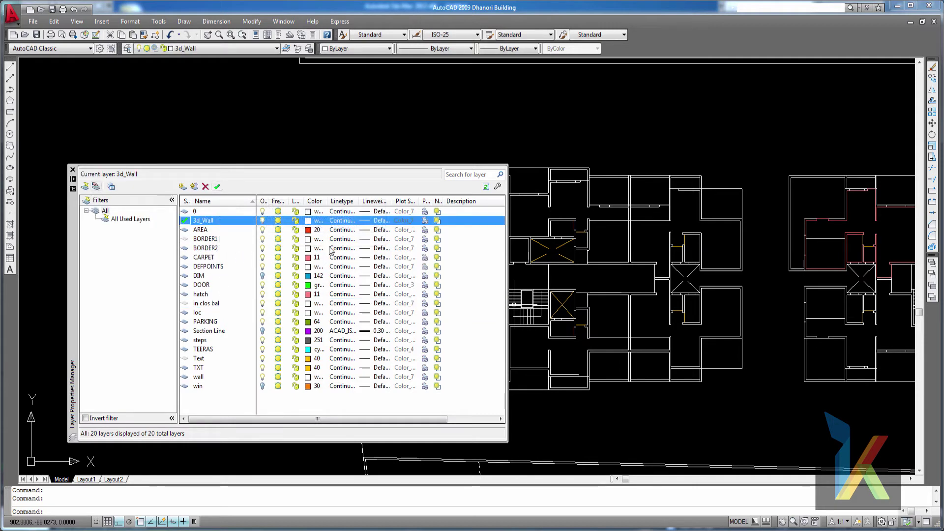
pyautogui.click(311, 222)
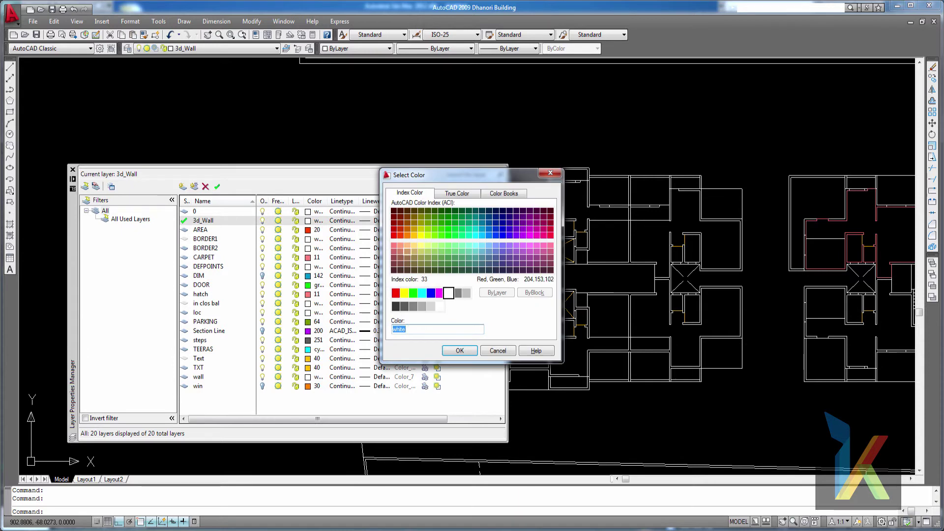
pyautogui.click(422, 234)
pyautogui.click(459, 351)
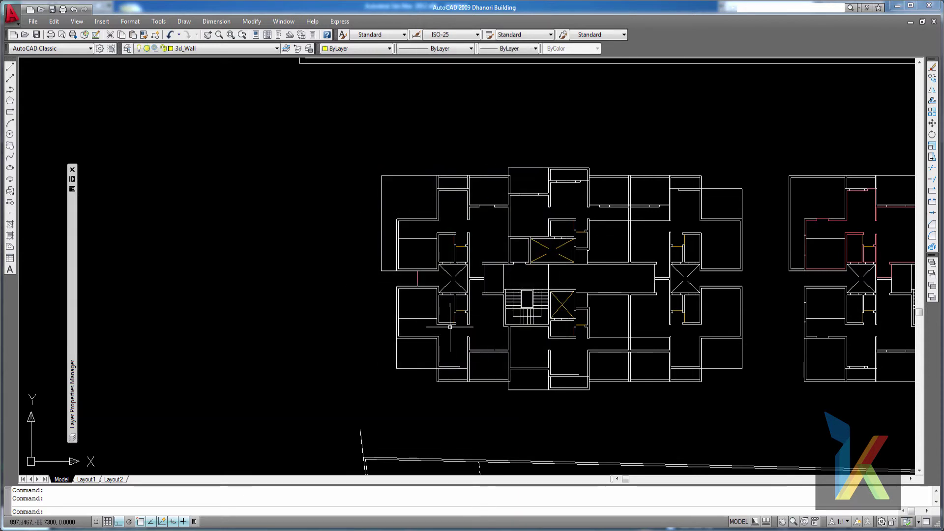
pyautogui.scroll(3, 450, 325)
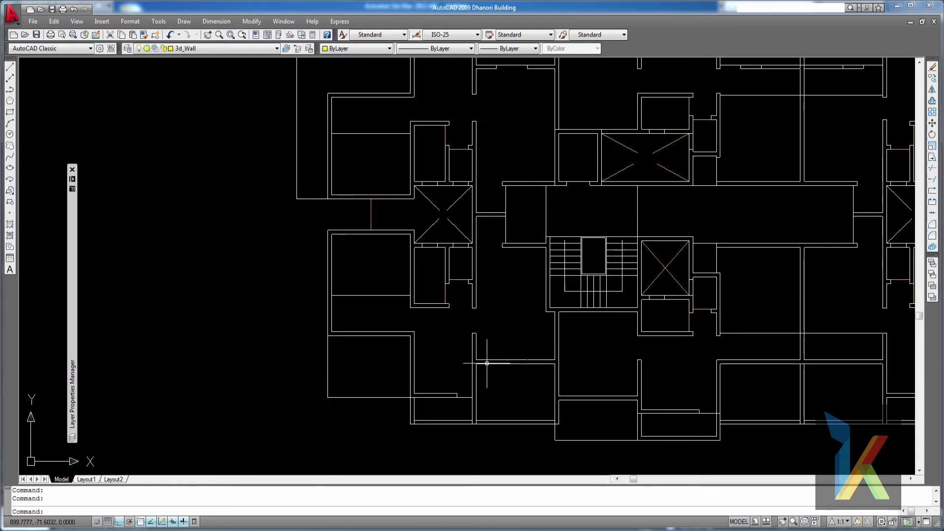
pyautogui.moveTo(521, 386); pyautogui.dragTo(449, 341, button='middle')
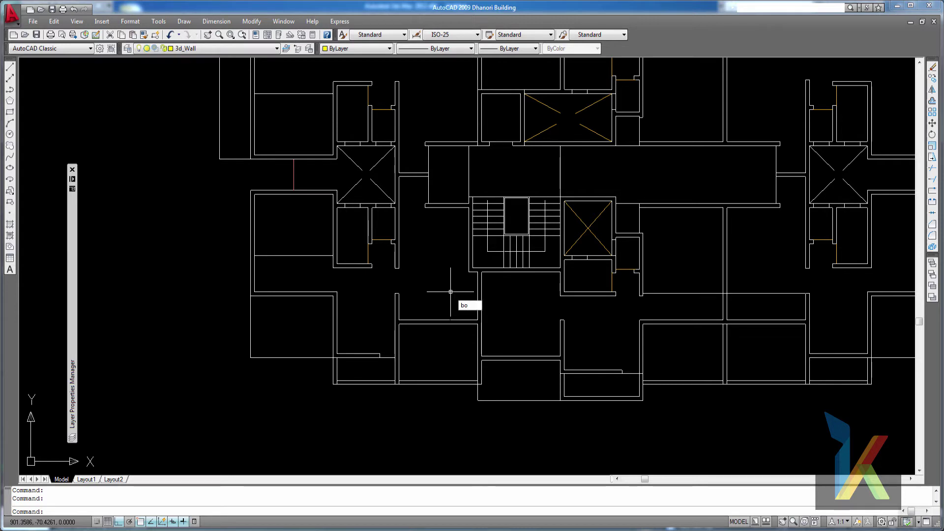
pyautogui.press('Escape')
pyautogui.click(158, 22)
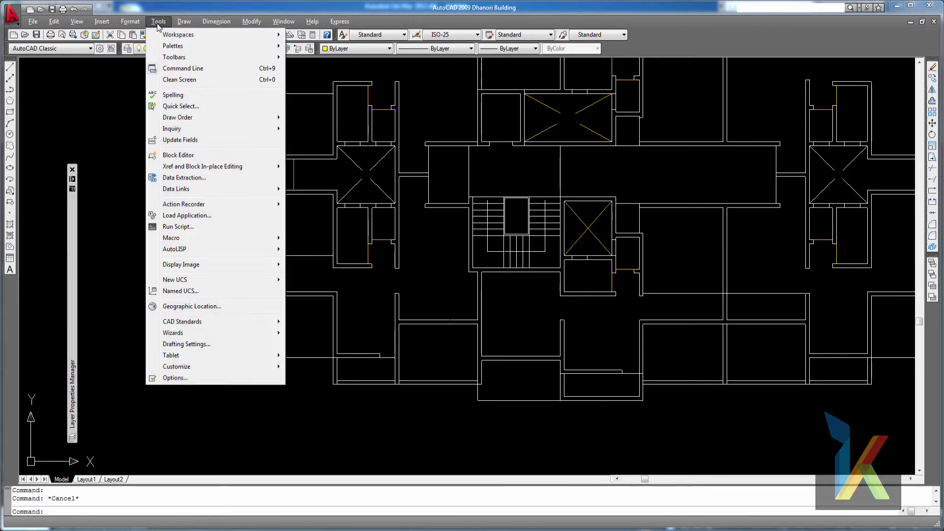
pyautogui.moveTo(180, 31)
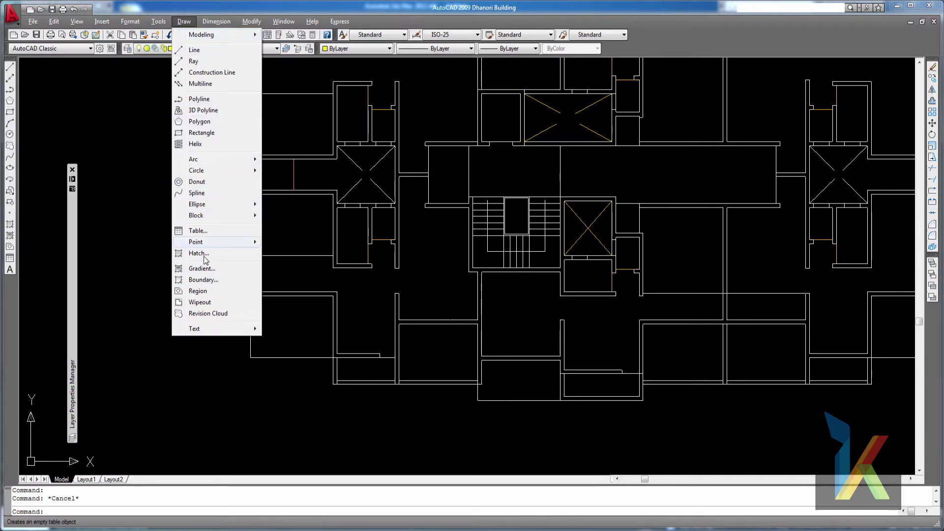
pyautogui.click(217, 279)
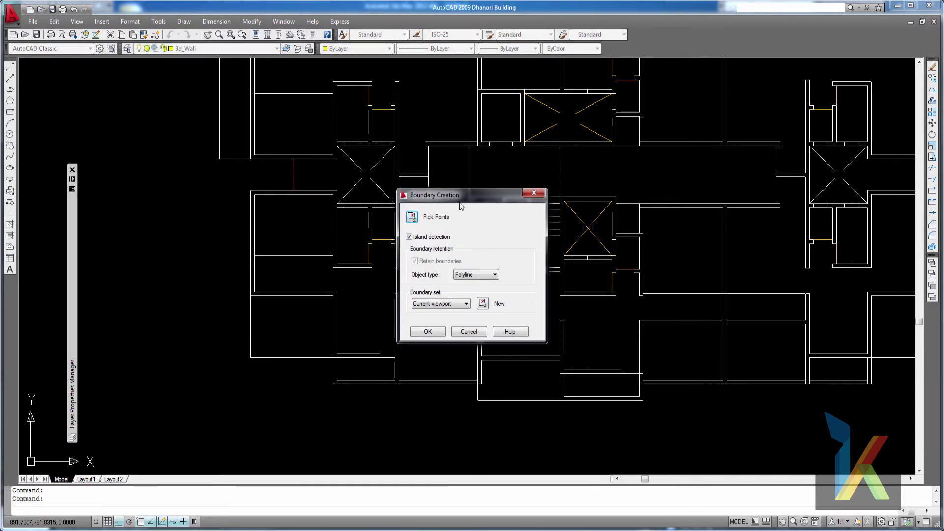
pyautogui.moveTo(458, 198); pyautogui.dragTo(604, 167)
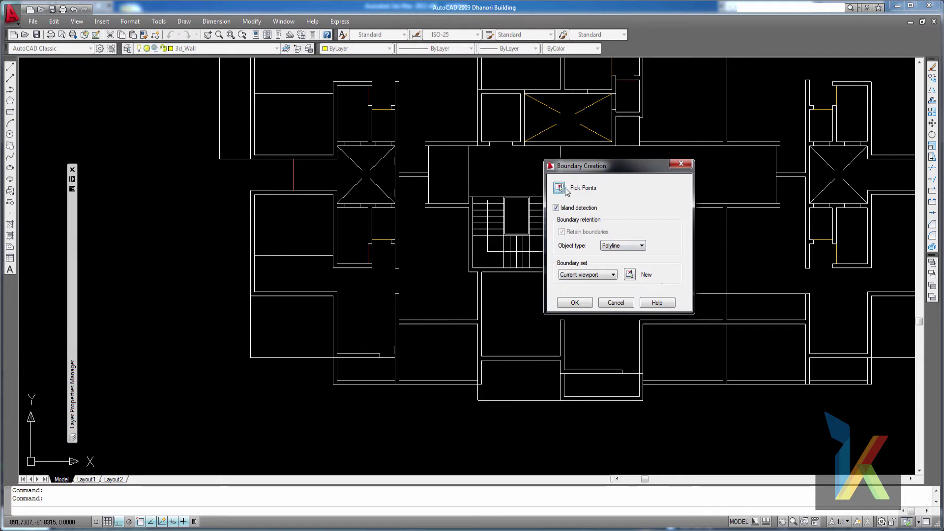
pyautogui.click(561, 189)
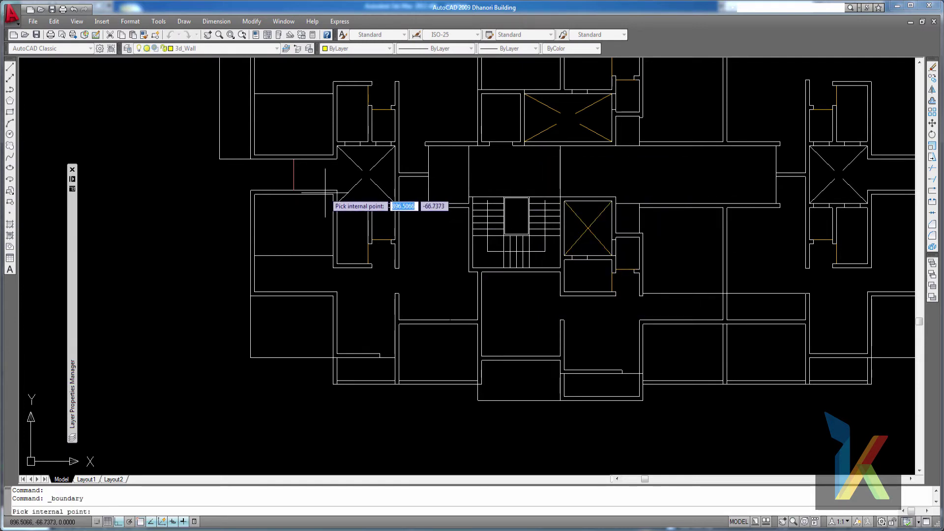
pyautogui.click(325, 193)
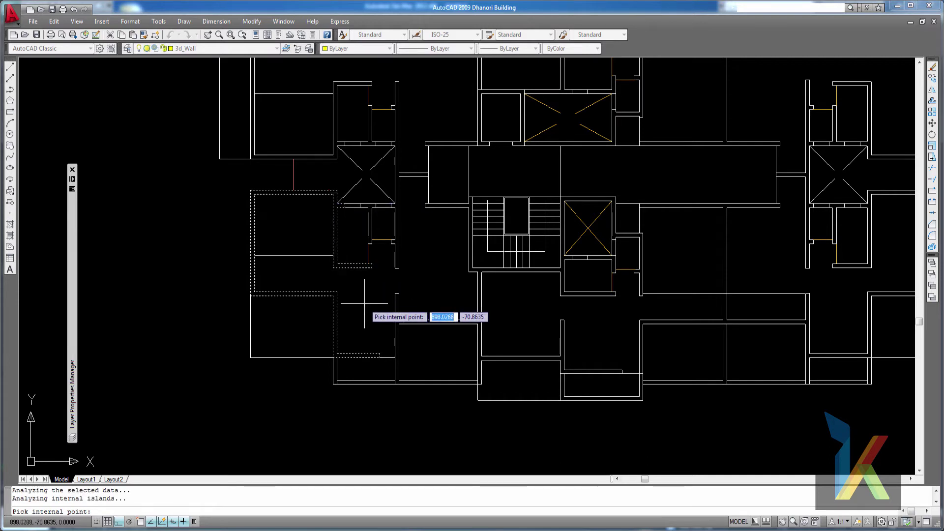
pyautogui.press('Return')
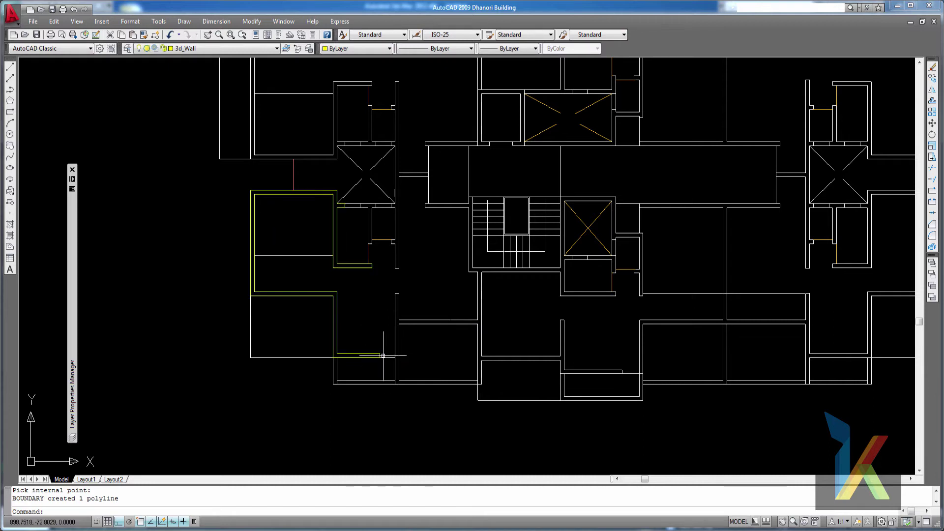
pyautogui.hotkey('ctrl', 'z')
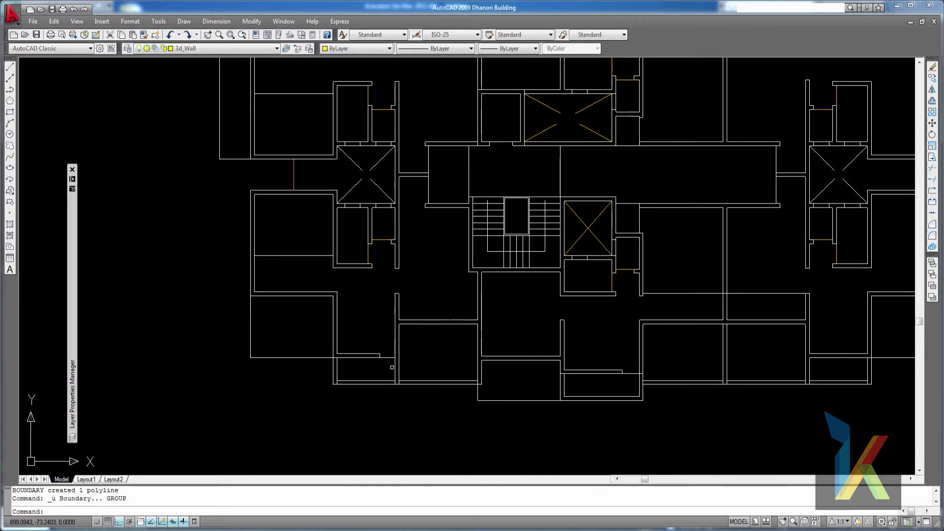
# - Extend the wall line to the vertical wall with EX, then delete the short leftover vertical line
pyautogui.scroll(5, 391, 363)
pyautogui.press('Escape')
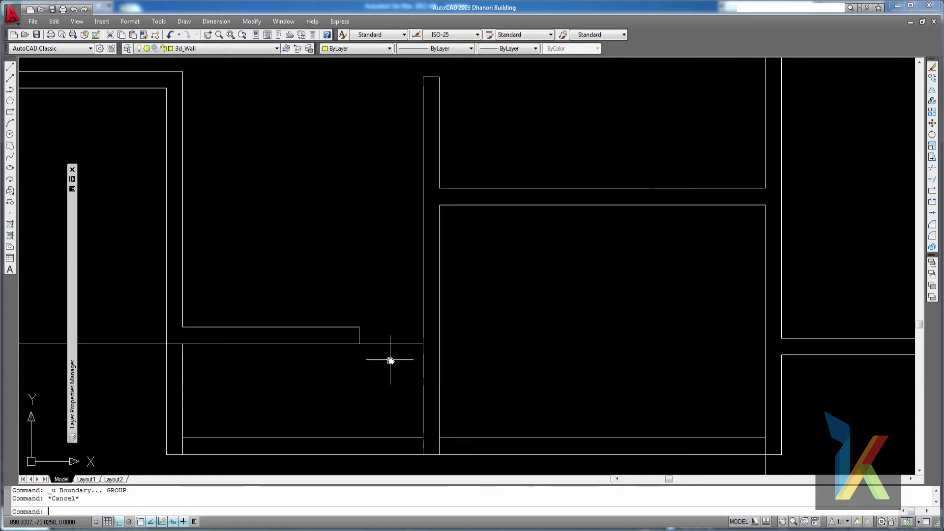
pyautogui.write('ex')
pyautogui.press('Return')
pyautogui.click(431, 365)
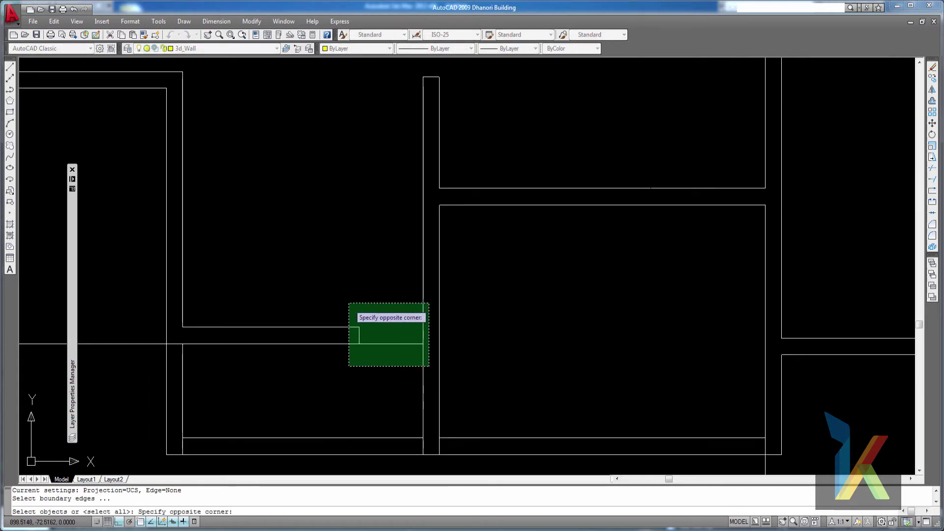
pyautogui.click(355, 317)
pyautogui.press('Return')
pyautogui.click(349, 327)
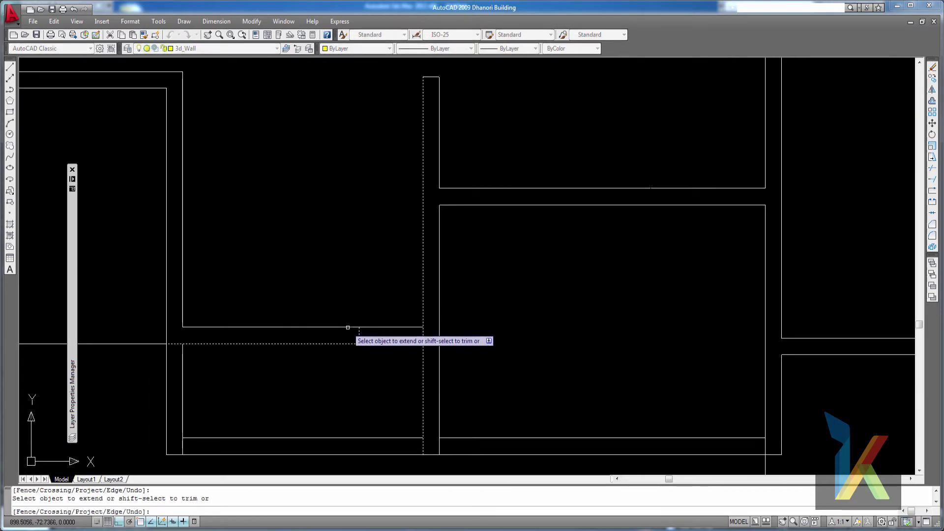
pyautogui.press('Escape')
pyautogui.click(370, 340)
pyautogui.click(352, 334)
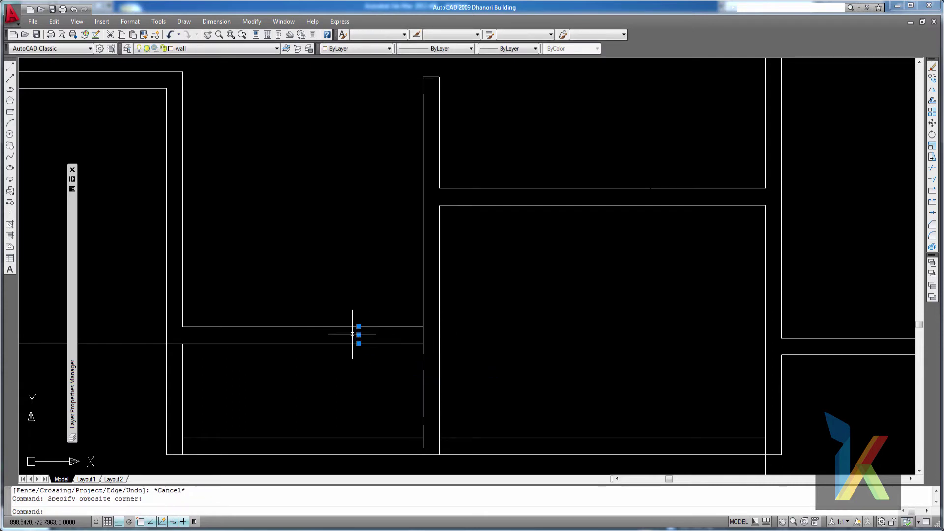
pyautogui.press('Delete')
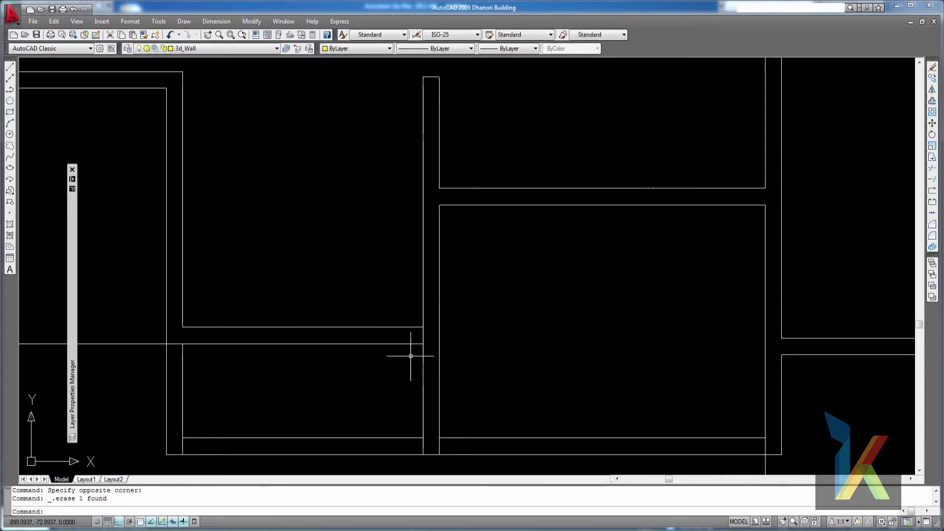
# - Pick cutting edges at the junction for a trim, then cancel it
pyautogui.scroll(-1, 439, 334)
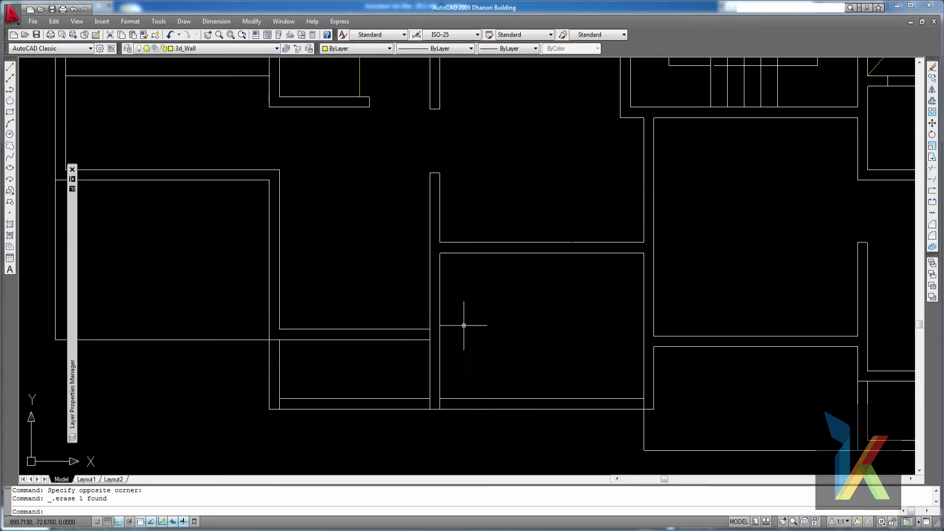
pyautogui.scroll(-1, 542, 327)
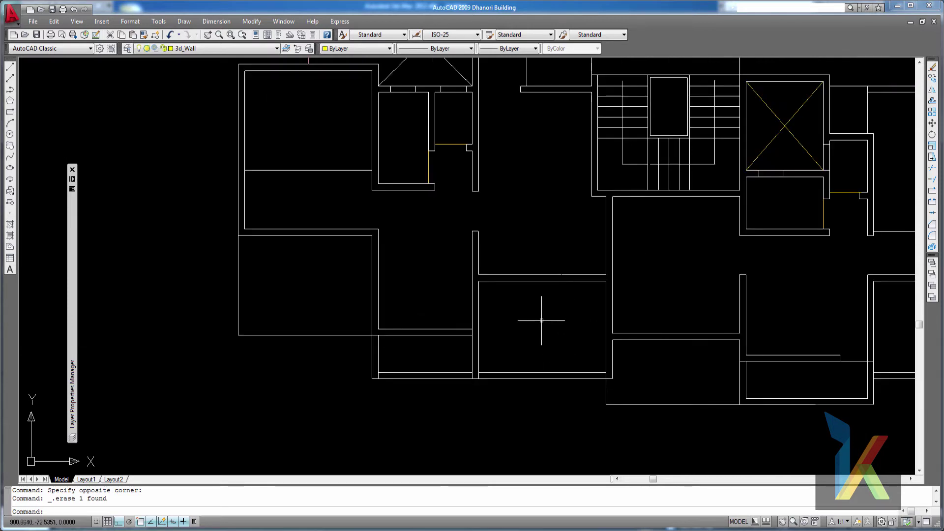
pyautogui.scroll(2, 493, 333)
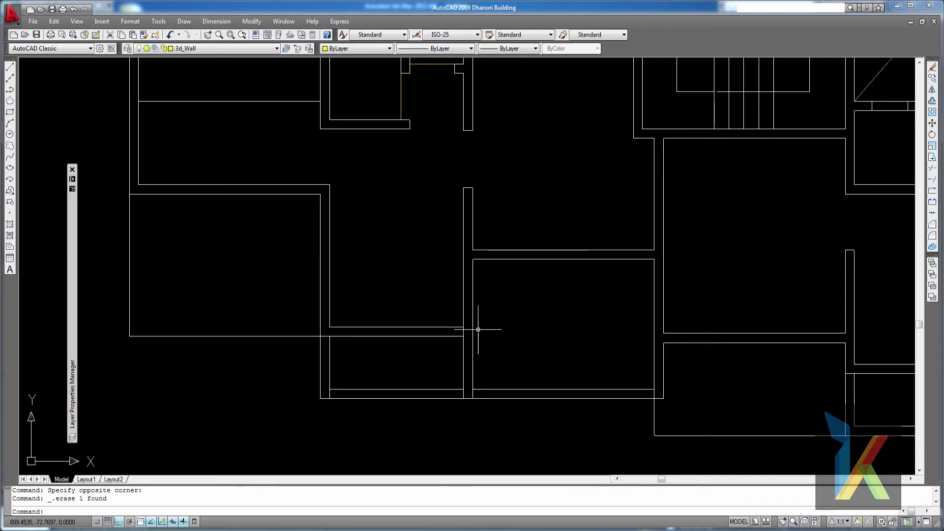
pyautogui.press('Return')
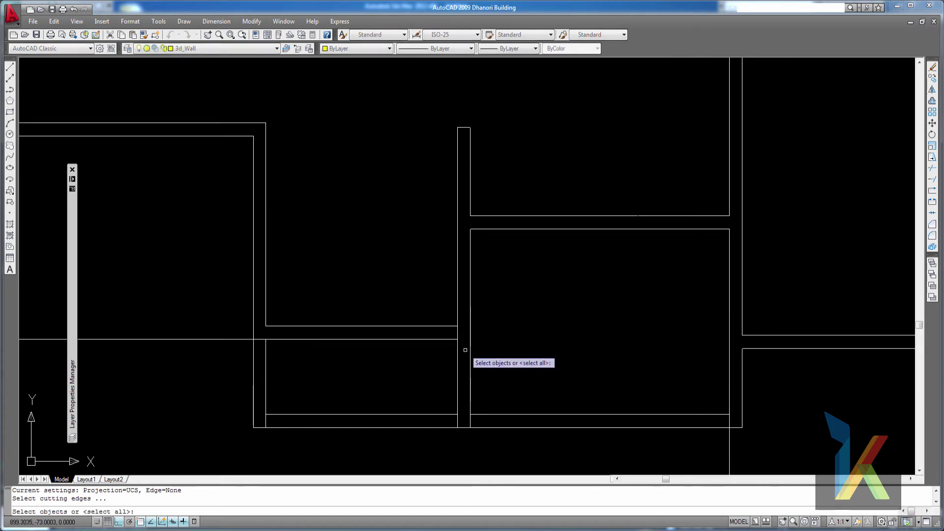
pyautogui.click(465, 349)
pyautogui.click(435, 296)
pyautogui.press('Return')
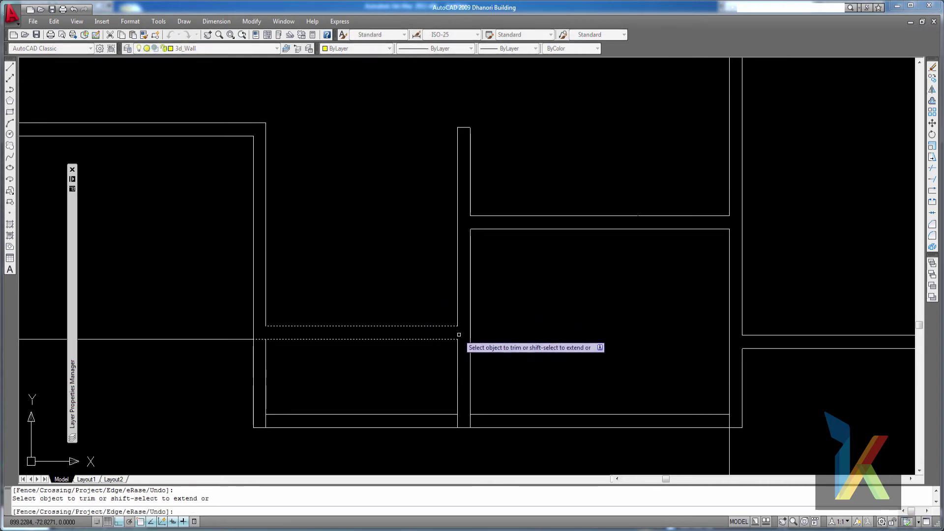
pyautogui.press('Escape')
# - Check the L-shaped wall at another junction and try a TR trim, then cancel
pyautogui.scroll(-2, 355, 354)
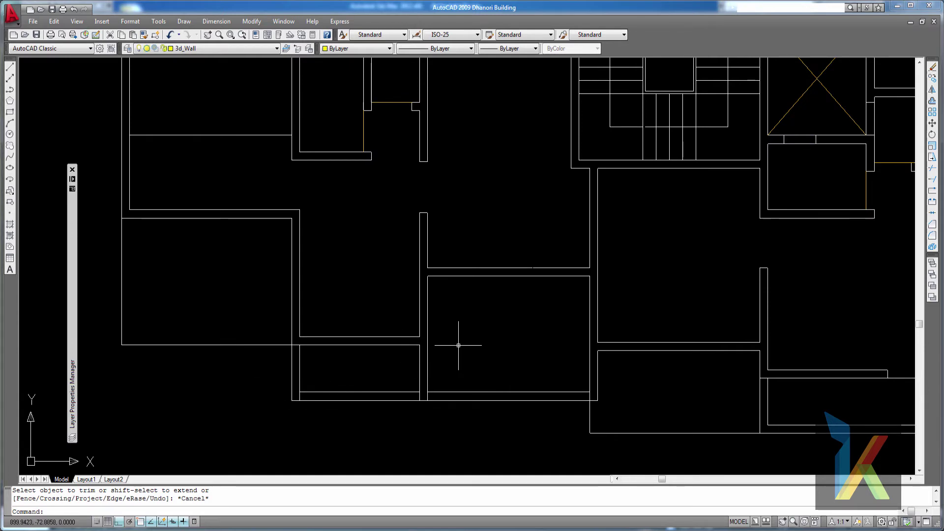
pyautogui.moveTo(331, 359); pyautogui.dragTo(316, 331, button='middle')
pyautogui.scroll(3, 341, 335)
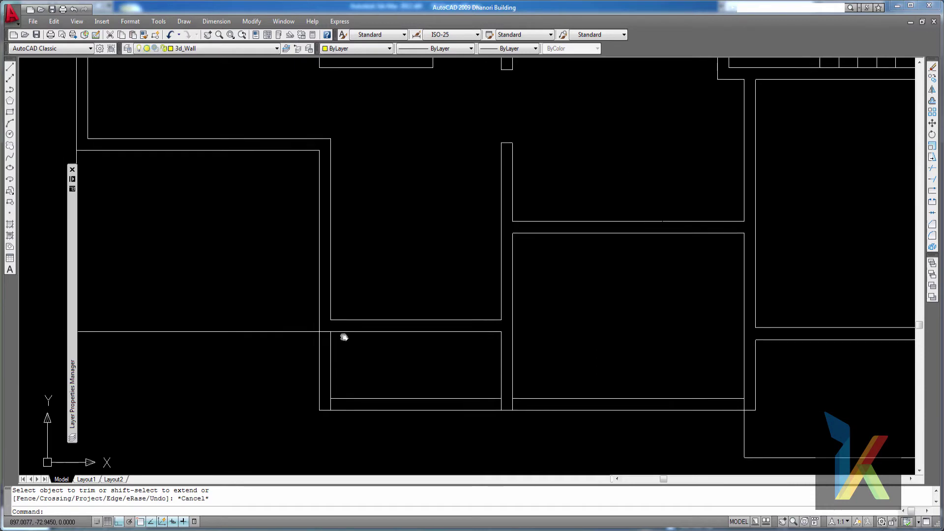
pyautogui.click(250, 367)
pyautogui.click(126, 240)
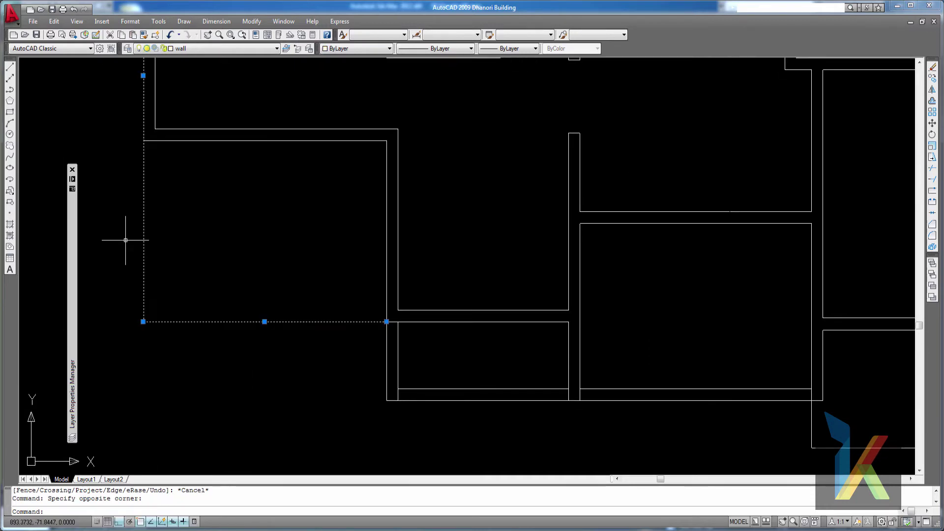
pyautogui.scroll(-2, 287, 249)
pyautogui.press('Escape')
pyautogui.scroll(3, 373, 322)
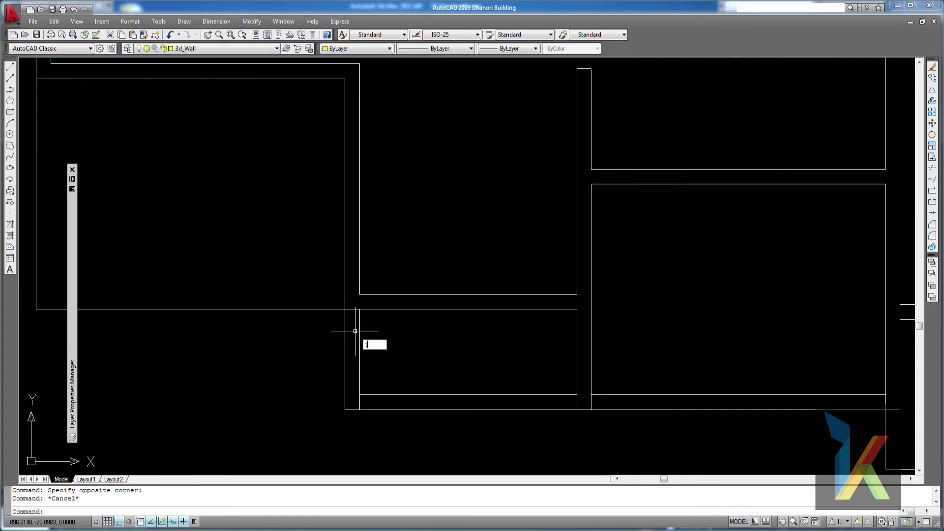
pyautogui.write('tr')
pyautogui.press('Return')
pyautogui.press('Return')
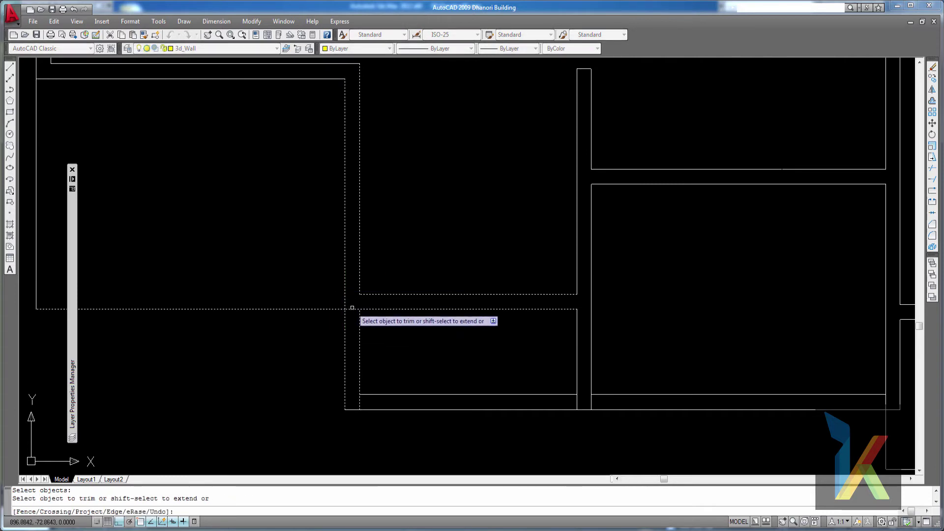
pyautogui.press('Escape')
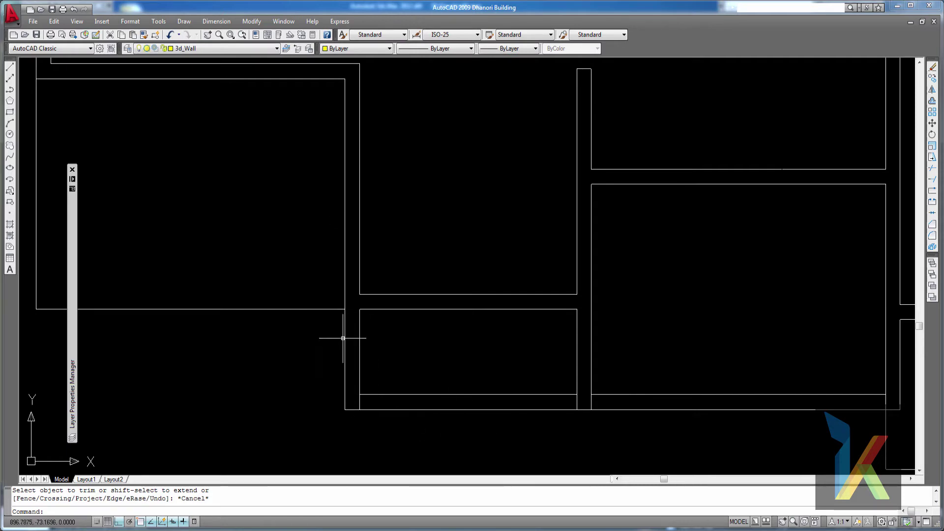
# - Zoom out and pan up to show the elevation above the floor plans
pyautogui.scroll(-1, 576, 373)
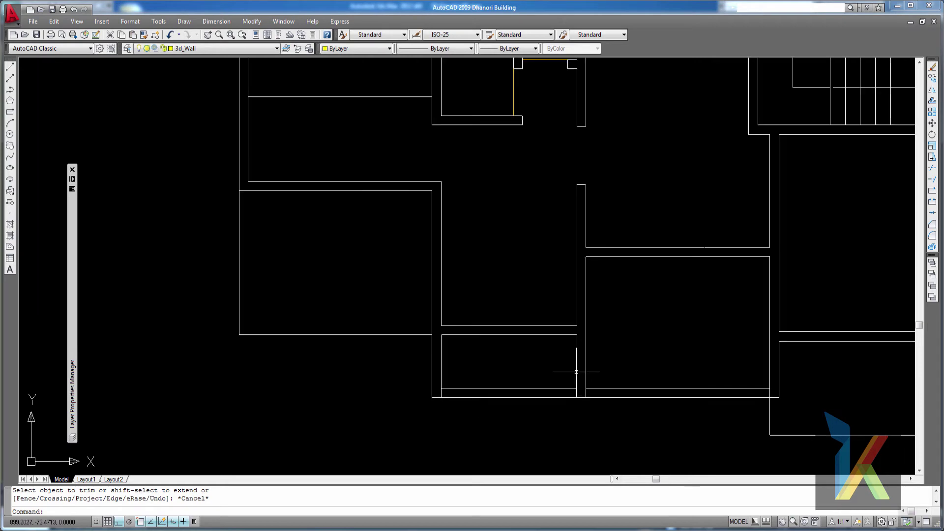
pyautogui.scroll(-2, 577, 372)
pyautogui.moveTo(569, 333); pyautogui.dragTo(553, 375, button='middle')
pyautogui.scroll(-1, 553, 375)
pyautogui.scroll(1, 545, 223)
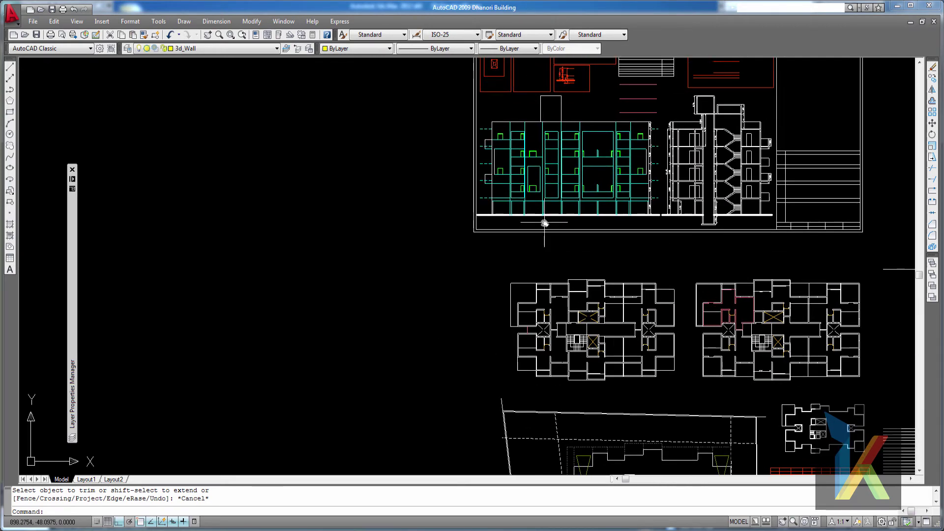
pyautogui.scroll(2, 545, 223)
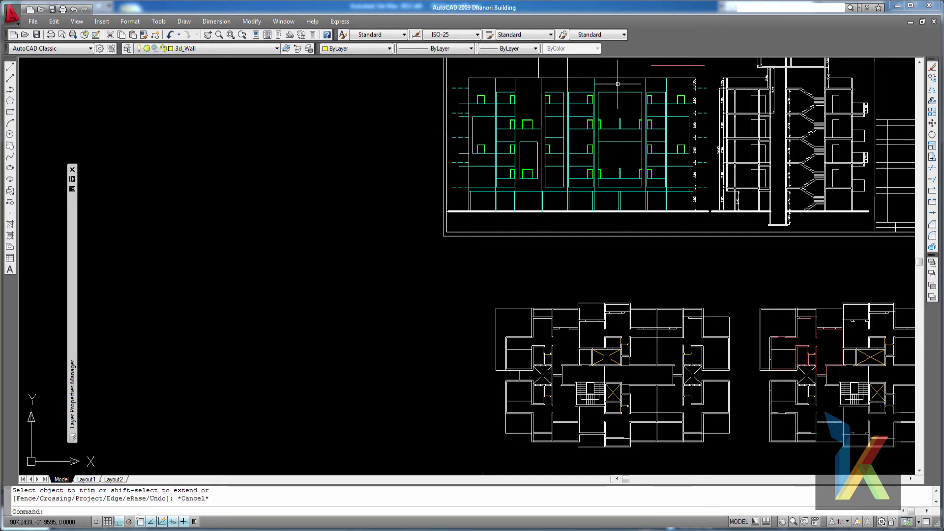
pyautogui.scroll(5, 658, 434)
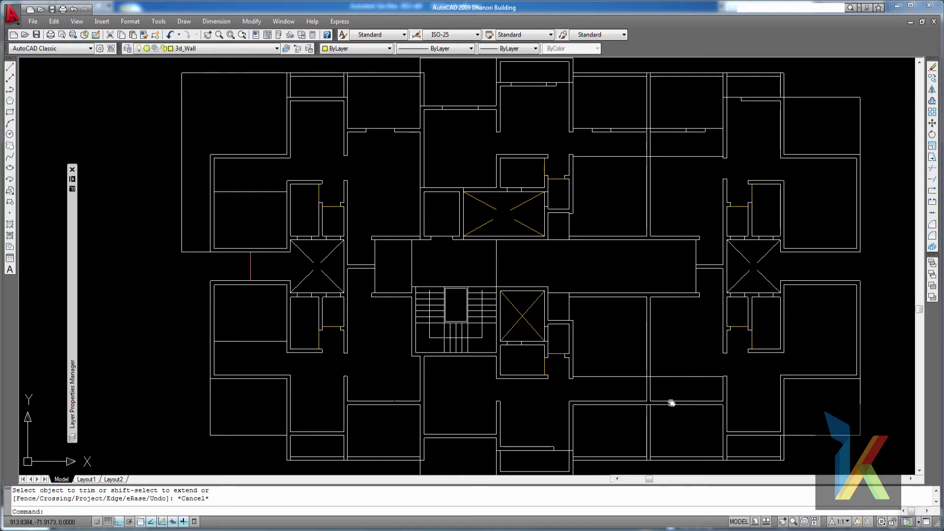
pyautogui.moveTo(709, 431); pyautogui.dragTo(668, 400, button='middle')
pyautogui.scroll(3, 707, 421)
pyautogui.moveTo(723, 416); pyautogui.dragTo(660, 384, button='middle')
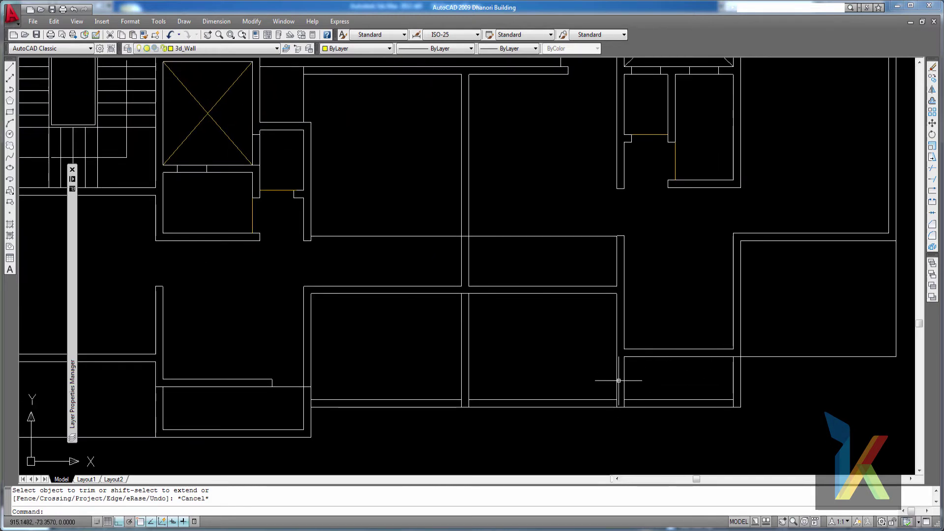
pyautogui.moveTo(289, 420)
pyautogui.mouseDown(button='middle')
pyautogui.moveTo(401, 383)
pyautogui.moveTo(432, 383)
pyautogui.mouseUp(button='middle')
pyautogui.scroll(-8, 408, 382)
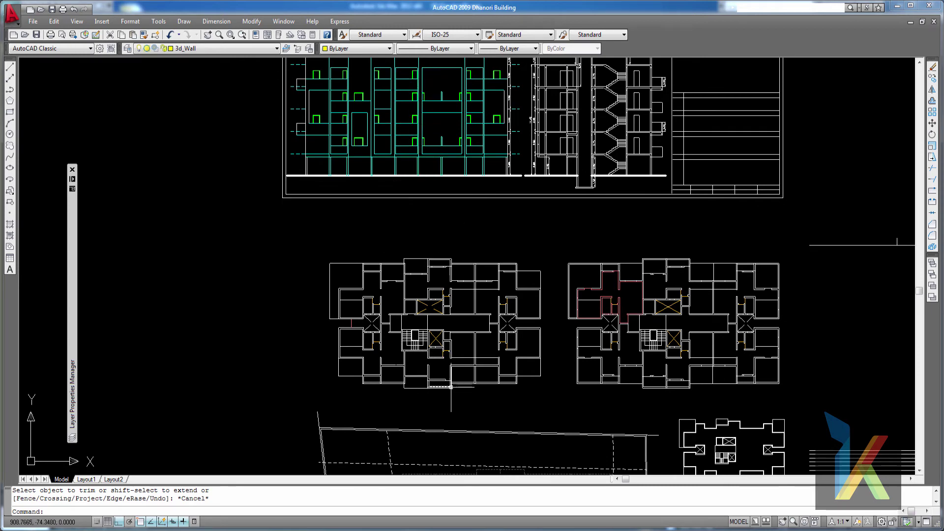
pyautogui.scroll(6, 440, 374)
pyautogui.scroll(-5, 414, 354)
pyautogui.moveTo(424, 221)
pyautogui.mouseDown(button='middle')
pyautogui.moveTo(456, 254)
pyautogui.moveTo(485, 228)
pyautogui.mouseUp(button='middle')
pyautogui.moveTo(485, 137)
pyautogui.mouseDown(button='middle')
pyautogui.moveTo(488, 162)
pyautogui.moveTo(504, 180)
pyautogui.mouseUp(button='middle')
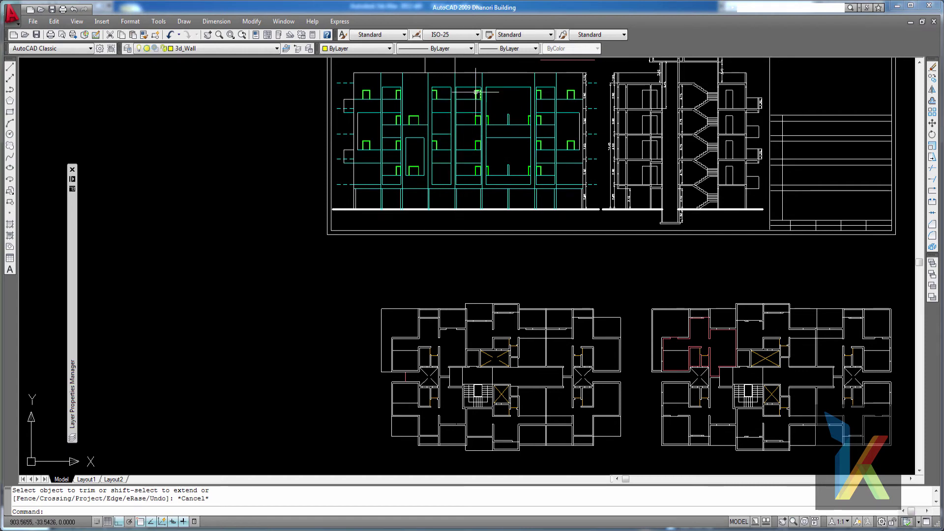
pyautogui.scroll(-2, 478, 443)
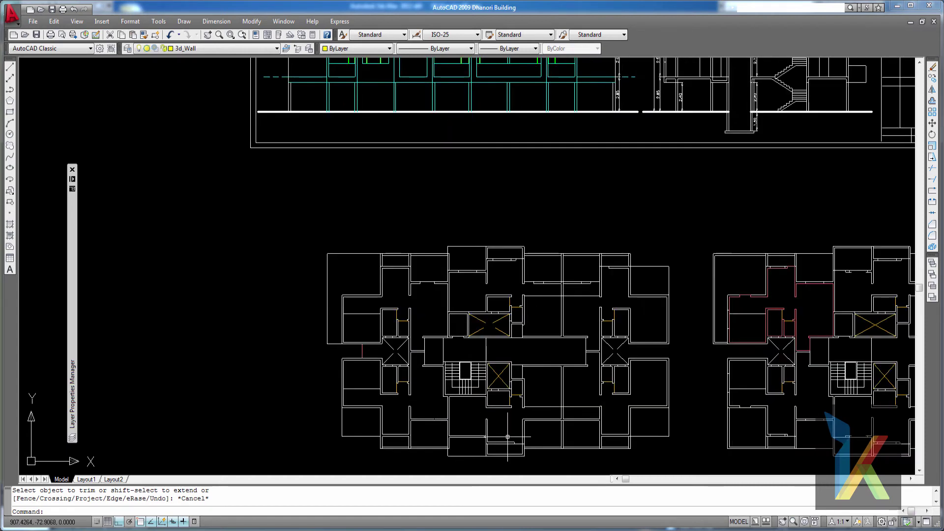
pyautogui.scroll(5, 504, 423)
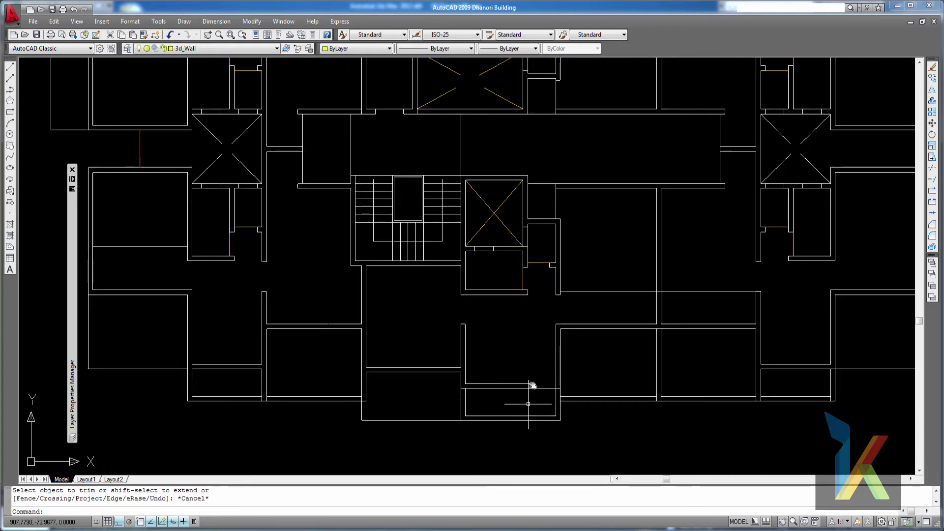
pyautogui.scroll(2, 531, 384)
pyautogui.moveTo(531, 383)
pyautogui.mouseDown(button='middle')
pyautogui.moveTo(532, 367)
pyautogui.moveTo(514, 348)
pyautogui.mouseUp(button='middle')
# - Erase the short stray line in the lower corridor wall, abandoning an attempted extend
pyautogui.scroll(3, 525, 361)
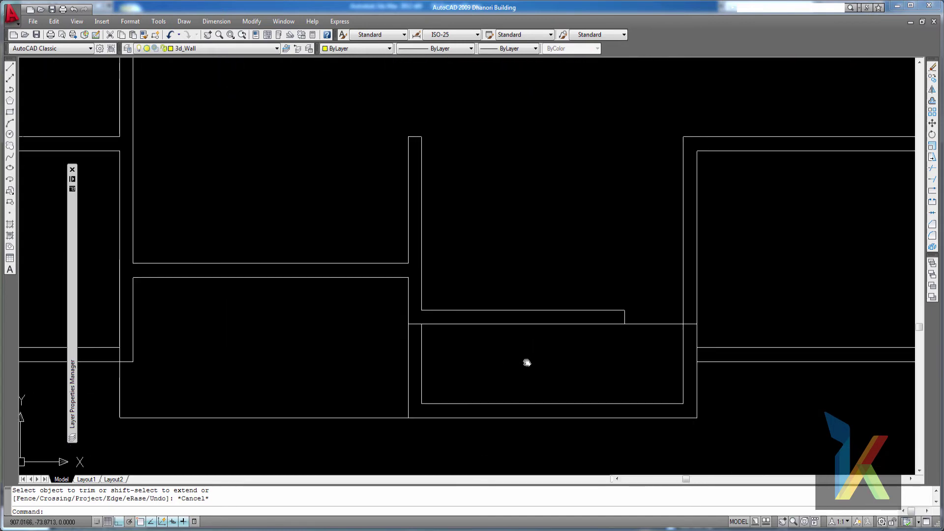
pyautogui.click(616, 311)
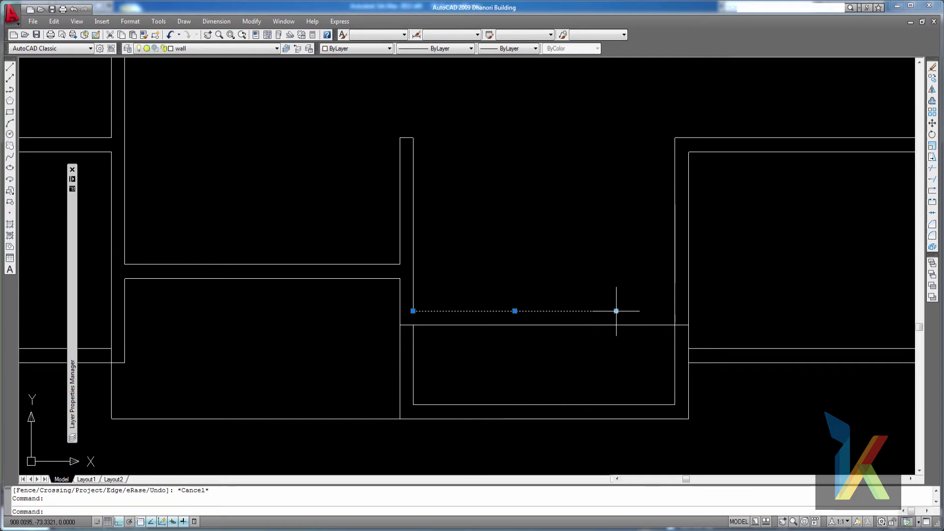
pyautogui.press('Escape')
pyautogui.write('e')
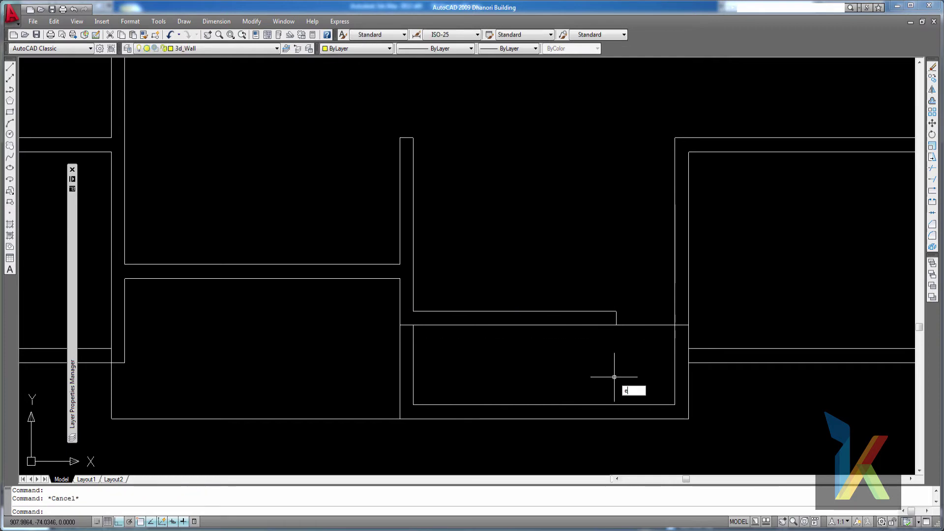
pyautogui.write('x')
pyautogui.press('Return')
pyautogui.click(681, 338)
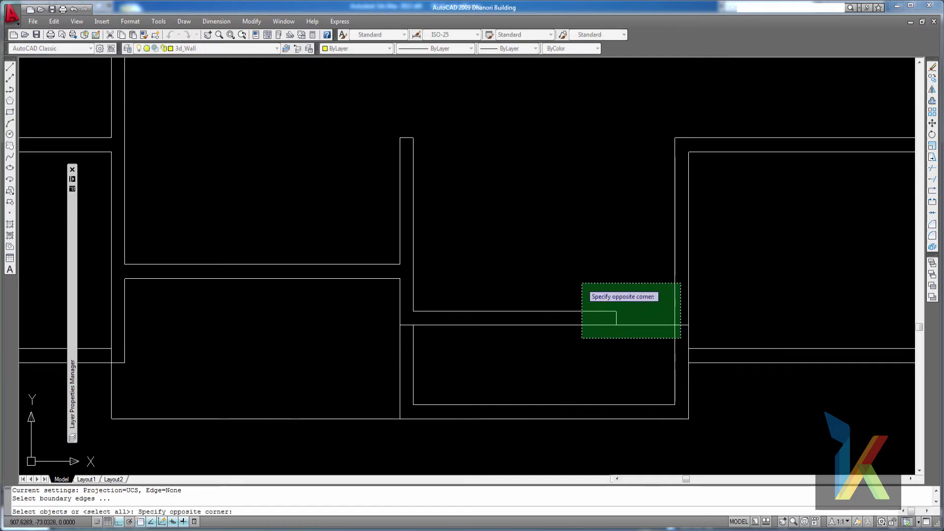
pyautogui.click(583, 283)
pyautogui.press('Return')
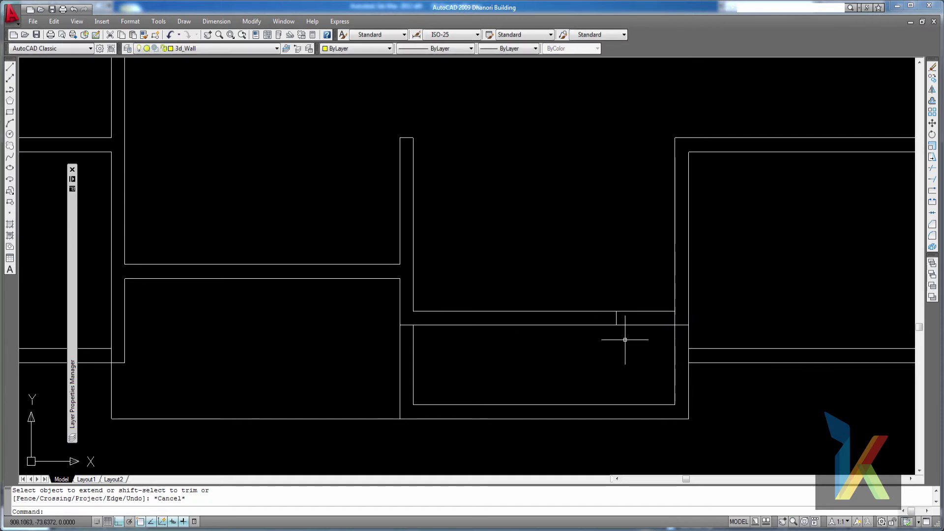
pyautogui.scroll(3, 621, 323)
pyautogui.press('Escape')
pyautogui.click(619, 317)
pyautogui.click(570, 311)
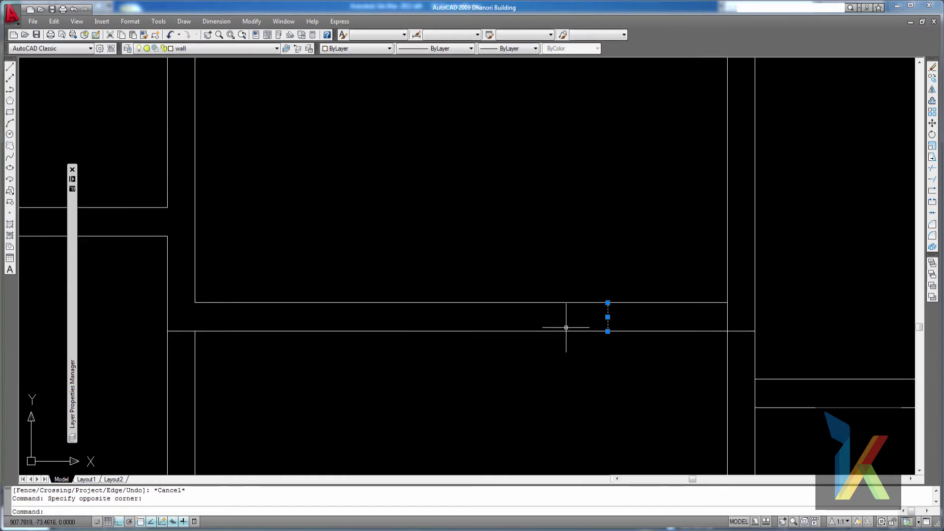
pyautogui.press('Delete')
# - Trim the overlapping wall ends at the corner so the walls meet cleanly
pyautogui.moveTo(633, 376); pyautogui.dragTo(604, 388, button='middle')
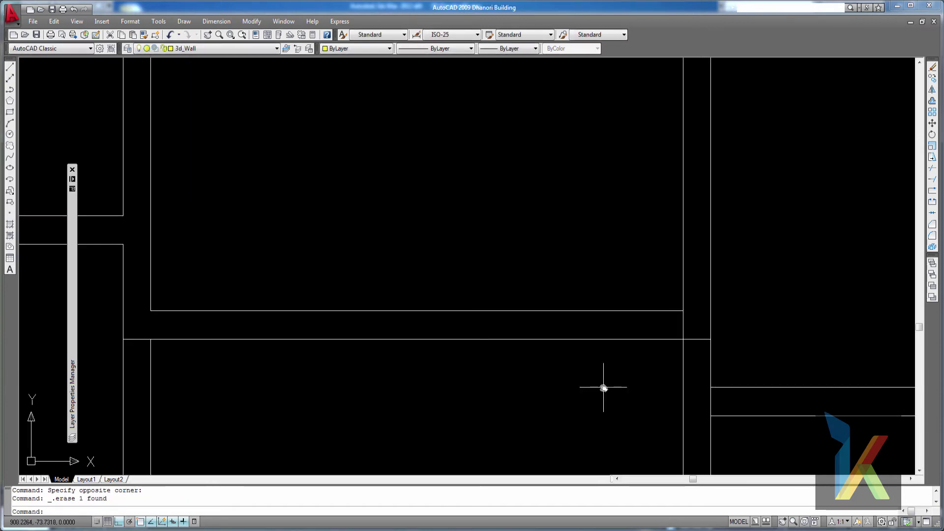
pyautogui.press('Return')
pyautogui.click(726, 360)
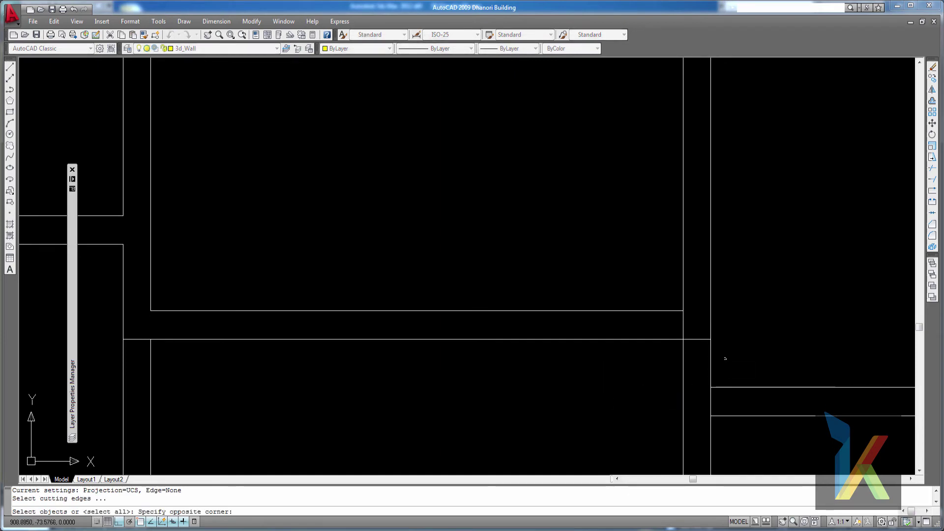
pyautogui.click(629, 271)
pyautogui.press('Return')
pyautogui.click(698, 327)
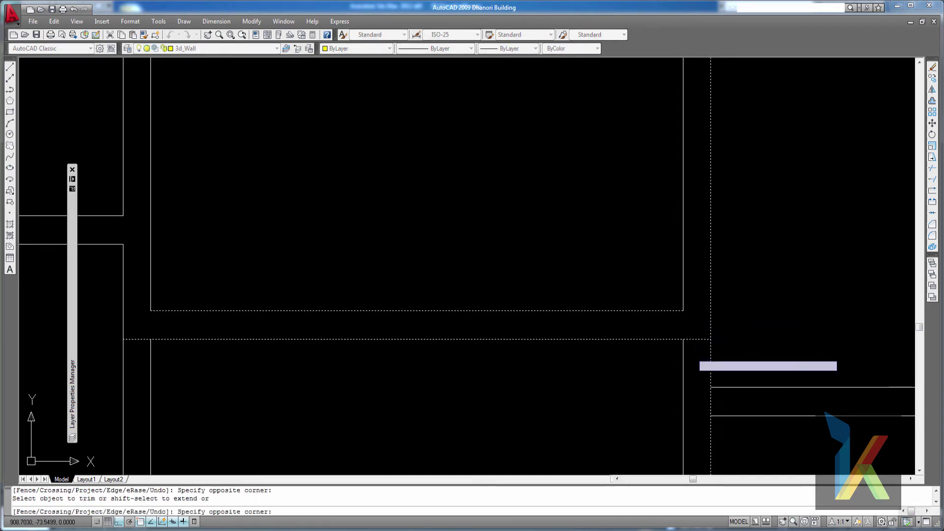
pyautogui.click(694, 352)
pyautogui.press('Escape')
pyautogui.scroll(-2, 626, 344)
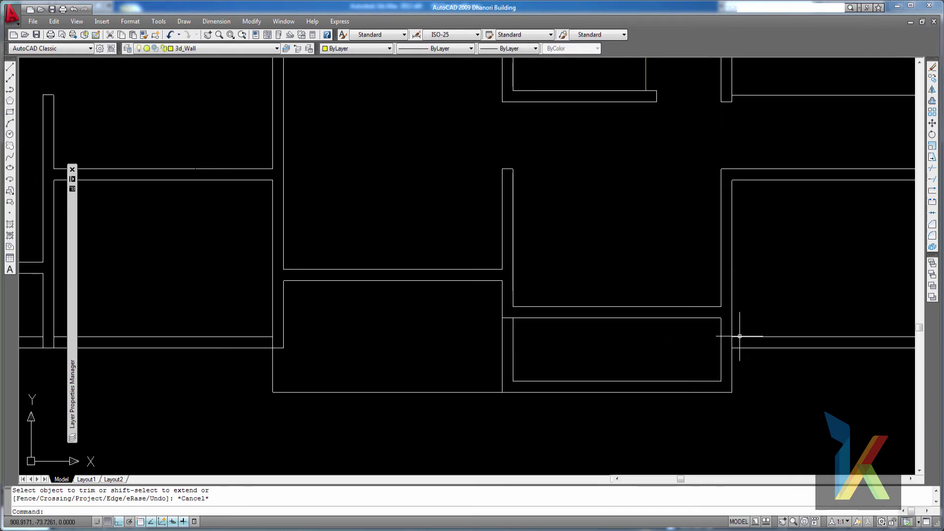
pyautogui.scroll(3, 466, 340)
pyautogui.moveTo(578, 340); pyautogui.dragTo(560, 339, button='middle')
pyautogui.scroll(-2, 687, 333)
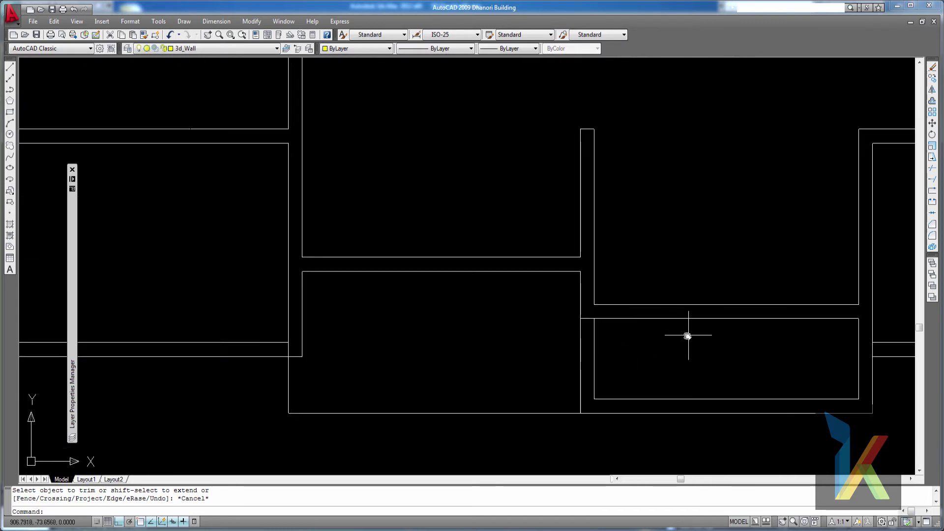
pyautogui.moveTo(687, 333); pyautogui.dragTo(607, 332, button='middle')
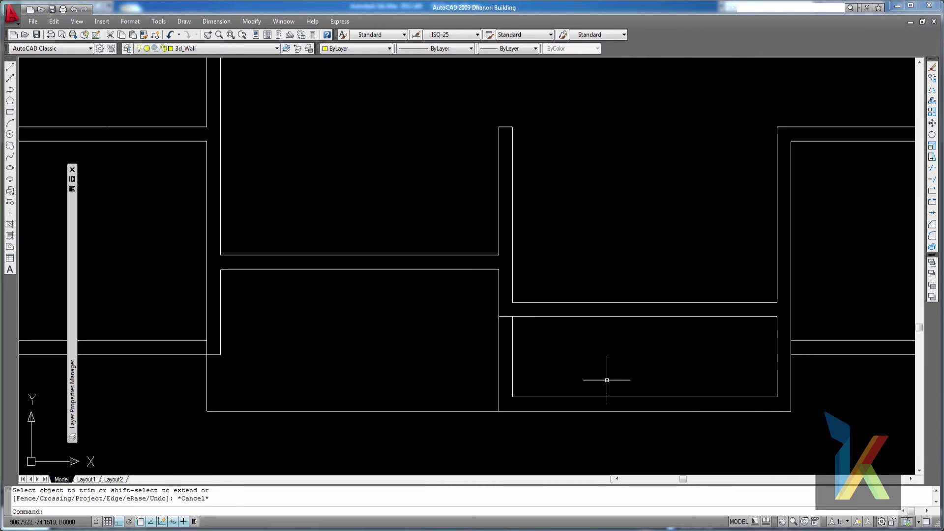
# - Place a vertical construction line through a point on the floor plan
pyautogui.scroll(-5, 563, 348)
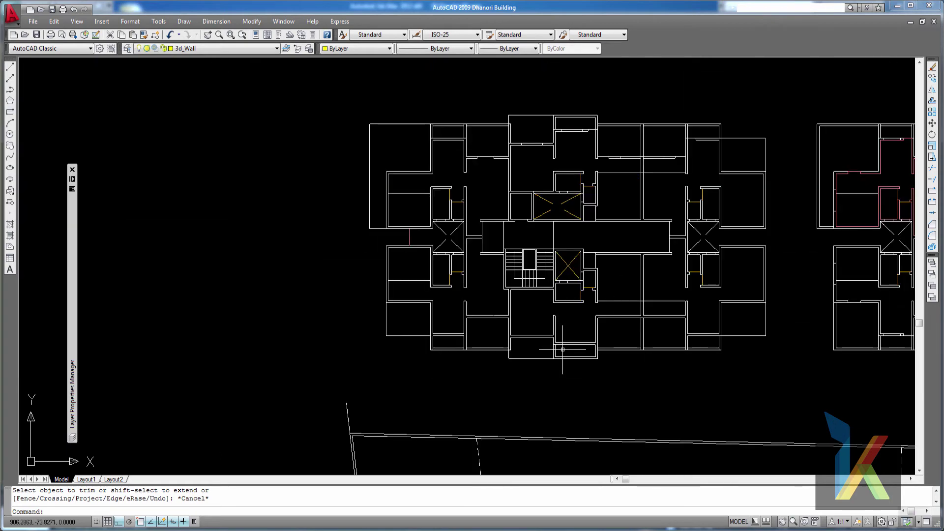
pyautogui.scroll(-2, 582, 326)
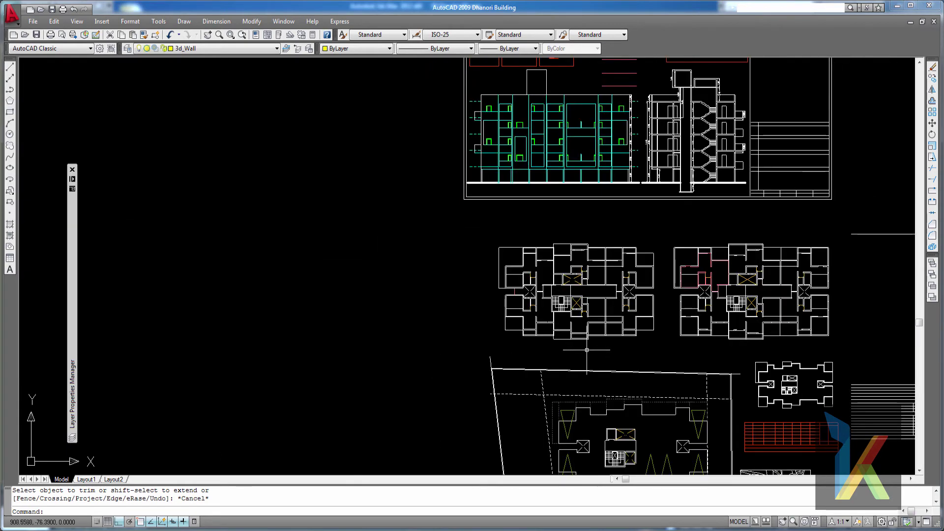
pyautogui.scroll(3, 587, 349)
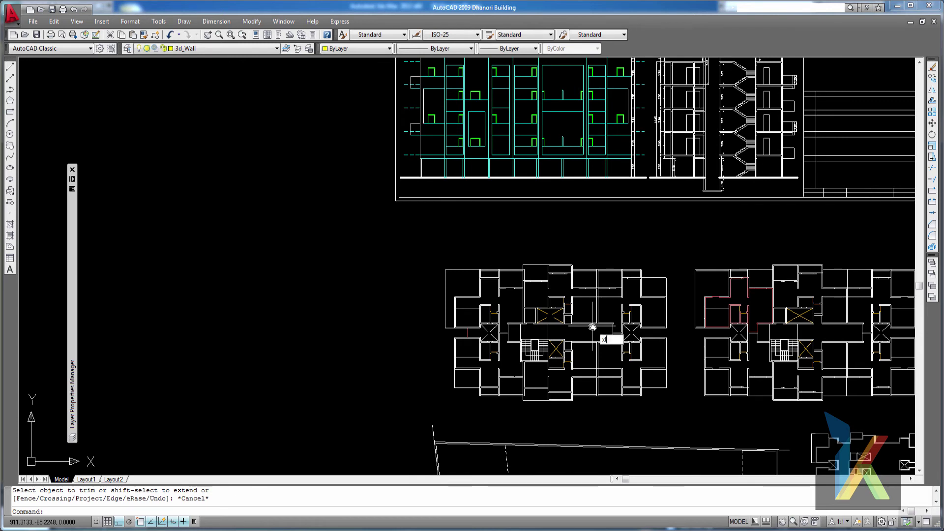
pyautogui.press('Return')
pyautogui.write('v')
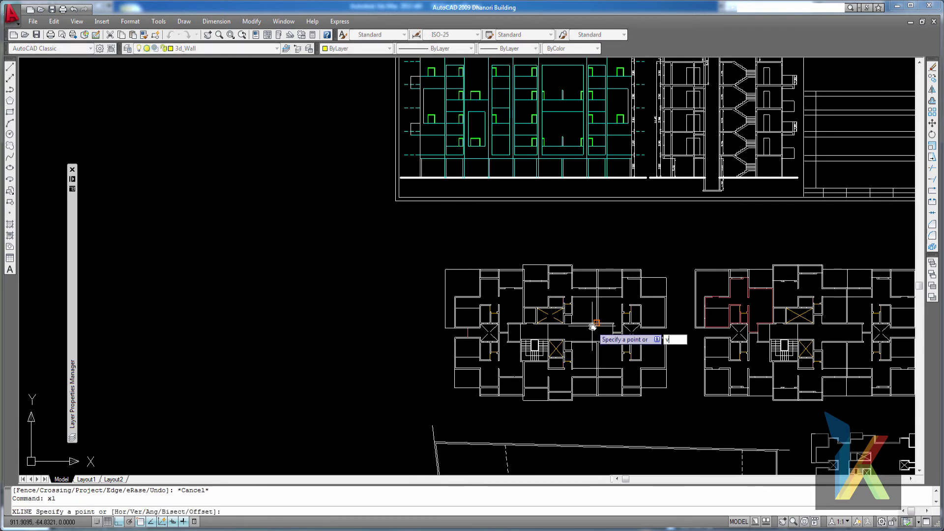
pyautogui.write('er')
pyautogui.press('Return')
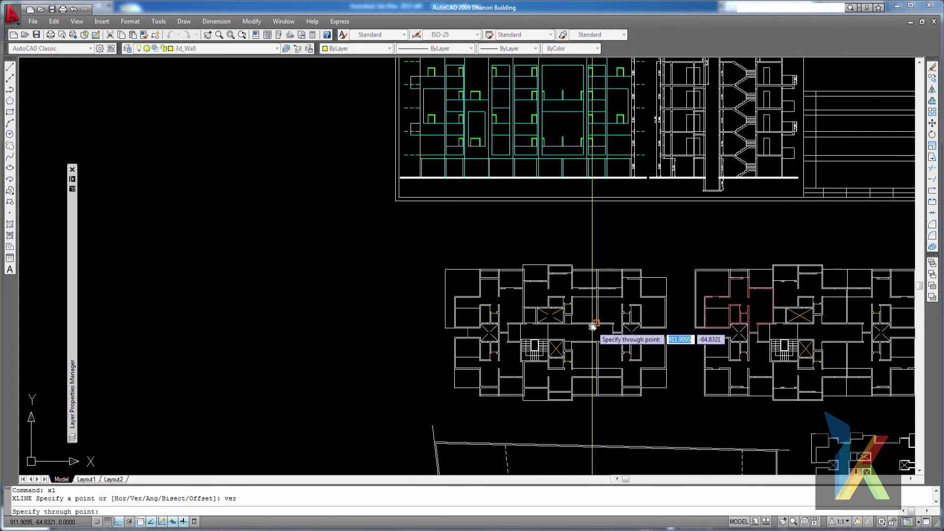
pyautogui.scroll(2, 547, 398)
pyautogui.scroll(2, 546, 406)
pyautogui.click(553, 413)
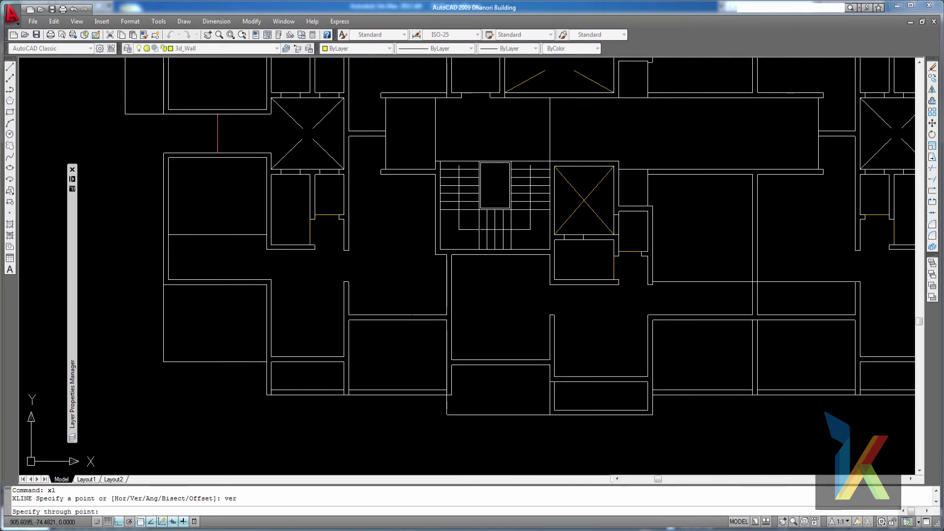
pyautogui.scroll(-1, 583, 236)
pyautogui.moveTo(584, 236); pyautogui.dragTo(593, 381, button='middle')
pyautogui.scroll(2, 582, 220)
pyautogui.scroll(-3, 584, 211)
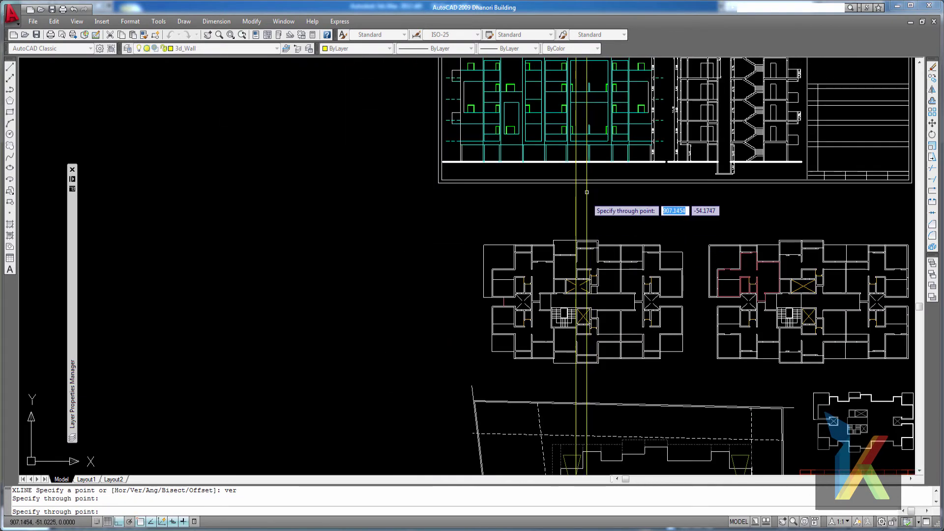
pyautogui.moveTo(584, 211); pyautogui.dragTo(604, 247, button='middle')
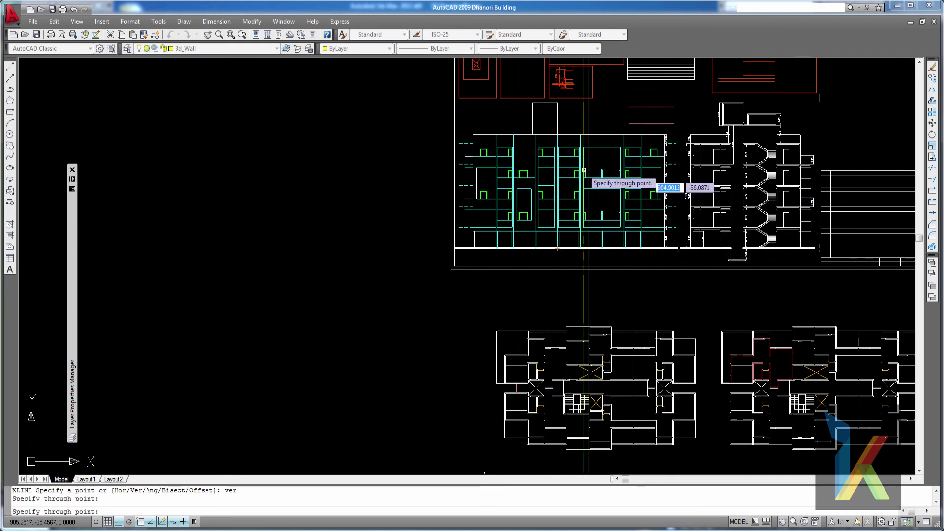
pyautogui.press('Escape')
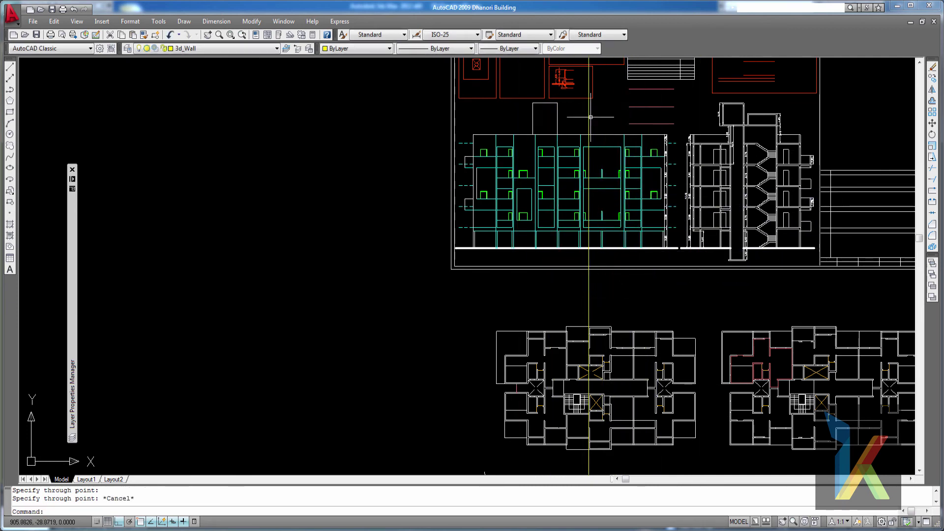
pyautogui.moveTo(581, 214)
pyautogui.mouseDown(button='middle')
pyautogui.moveTo(625, 354)
pyautogui.moveTo(635, 254)
pyautogui.mouseUp(button='middle')
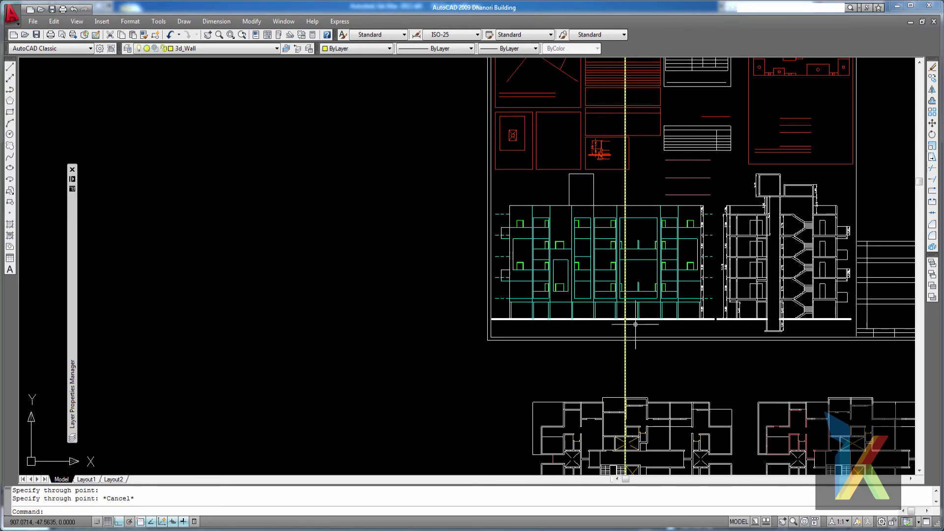
pyautogui.moveTo(636, 325); pyautogui.dragTo(654, 221, button='middle')
pyautogui.press('Escape')
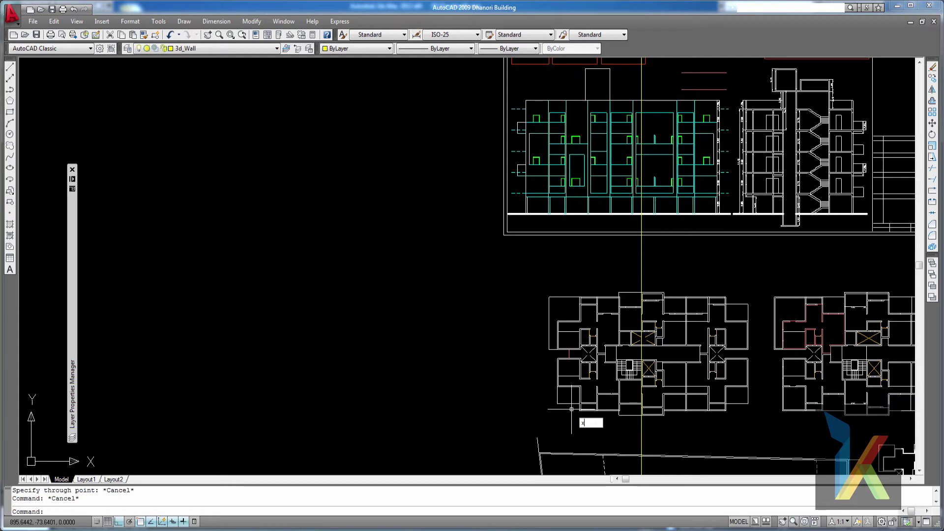
# - Add a vertical construction line (XL, Ver) at the floor plan's left edge
pyautogui.write('xl')
pyautogui.press('Return')
pyautogui.write('v')
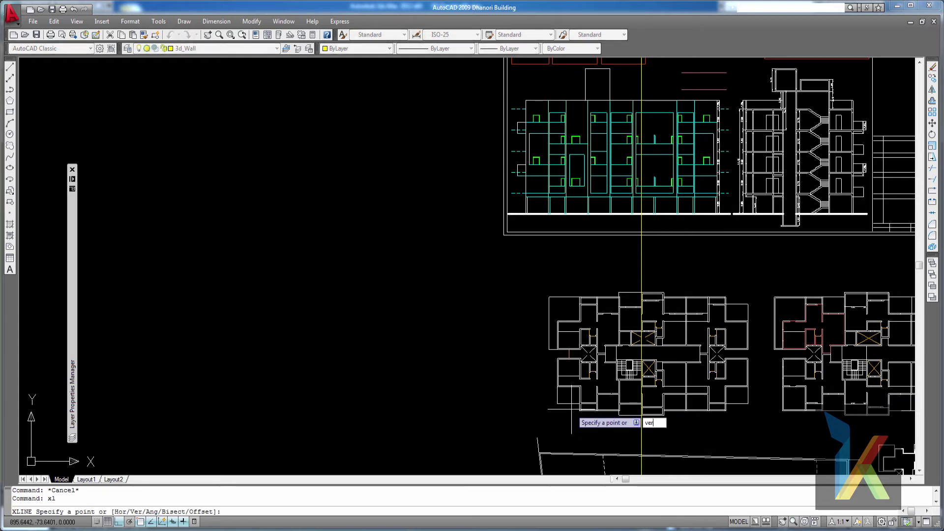
pyautogui.write('er')
pyautogui.press('Return')
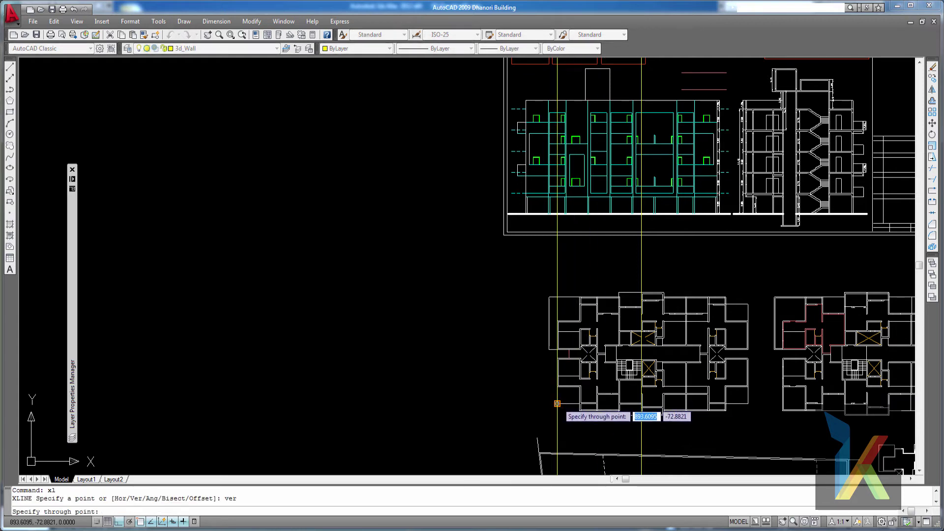
pyautogui.click(558, 404)
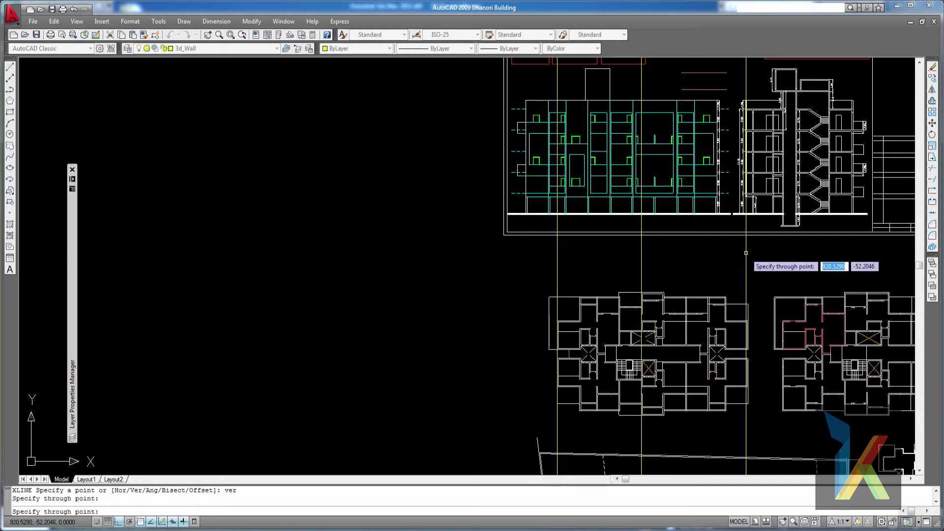
pyautogui.press('Escape')
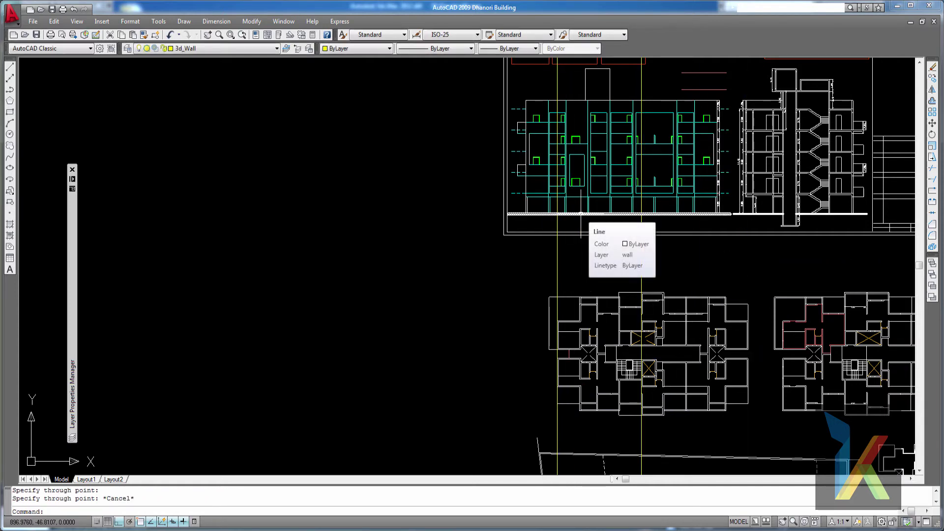
# - Add a vertical construction line through the elevation's lower left corner
pyautogui.write('xl')
pyautogui.press('Return')
pyautogui.write('v')
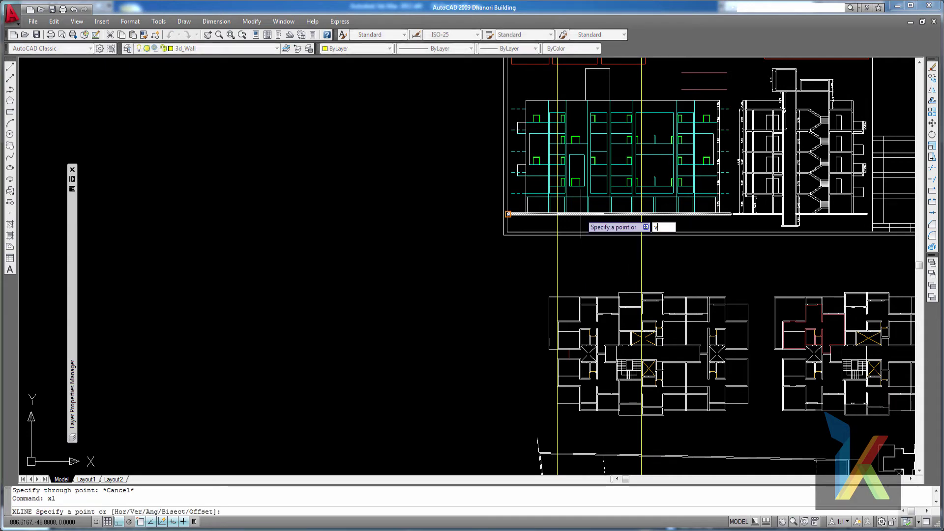
pyautogui.write('er')
pyautogui.press('Return')
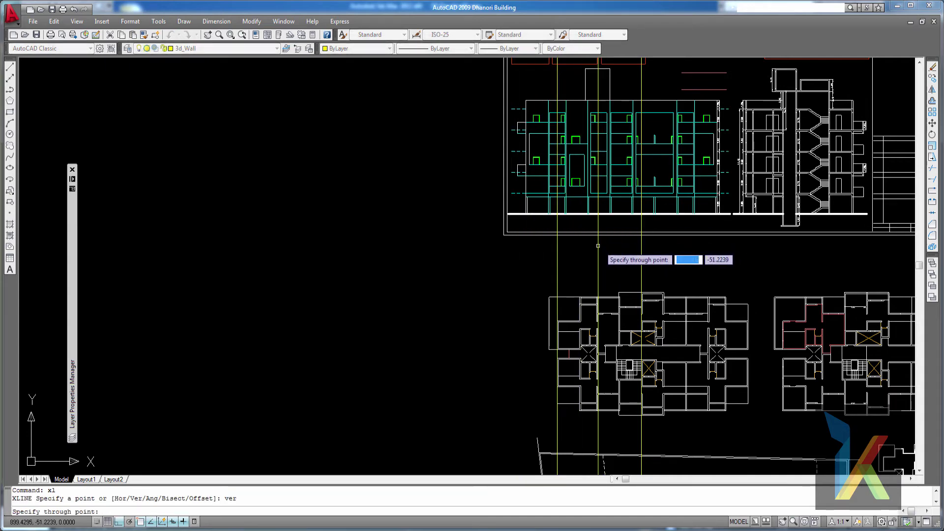
pyautogui.scroll(3, 547, 185)
pyautogui.moveTo(518, 181)
pyautogui.mouseDown(button='middle')
pyautogui.moveTo(556, 202)
pyautogui.moveTo(799, 135)
pyautogui.moveTo(736, 93)
pyautogui.moveTo(667, 319)
pyautogui.mouseUp(button='middle')
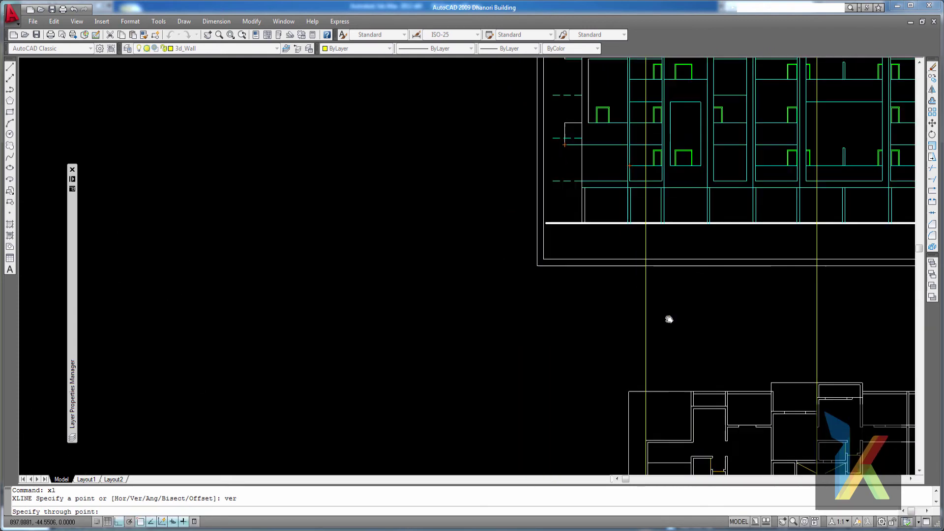
pyautogui.scroll(1, 592, 262)
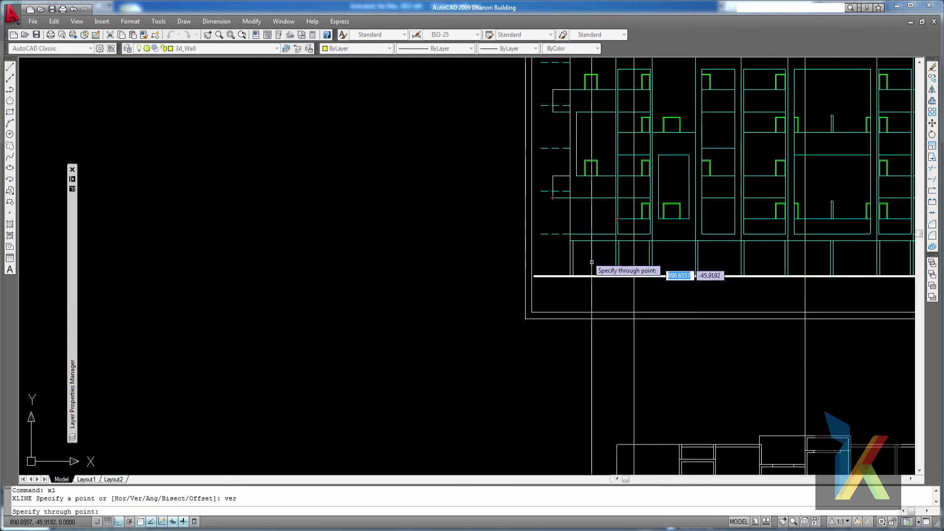
pyautogui.click(570, 276)
pyautogui.scroll(-1, 659, 351)
pyautogui.moveTo(659, 352); pyautogui.dragTo(612, 243, button='middle')
pyautogui.scroll(1, 610, 295)
pyautogui.scroll(-1, 610, 295)
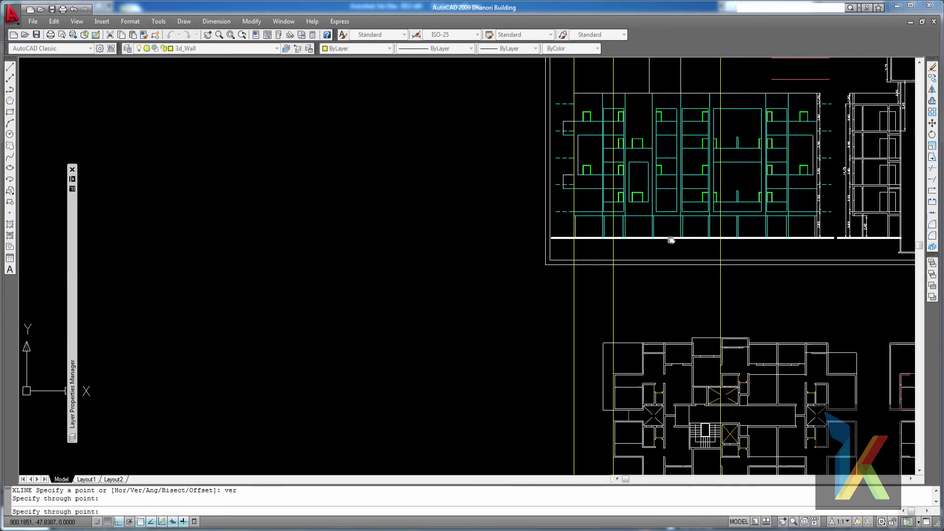
pyautogui.moveTo(743, 337); pyautogui.dragTo(679, 256, button='middle')
# - Window-select the whole floor plan and move it left from its corner
pyautogui.press('Escape')
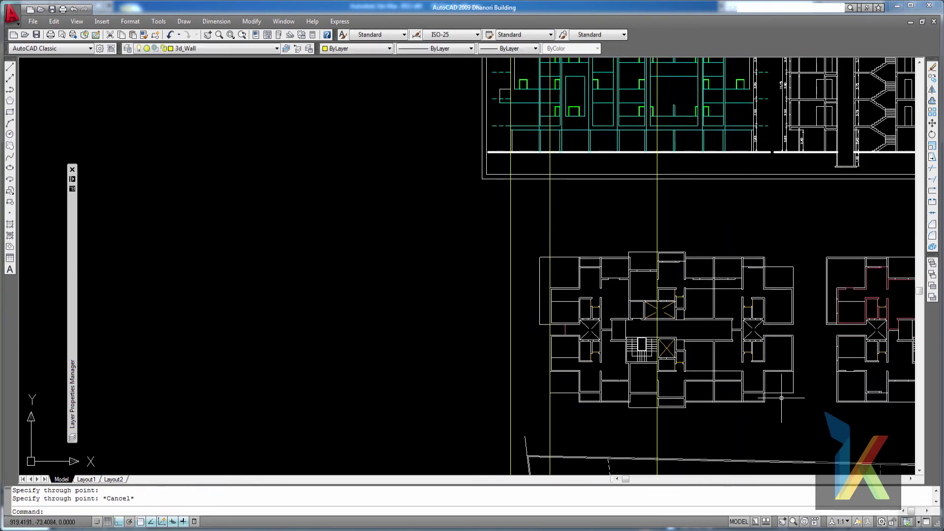
pyautogui.click(801, 414)
pyautogui.click(523, 227)
pyautogui.press('Escape')
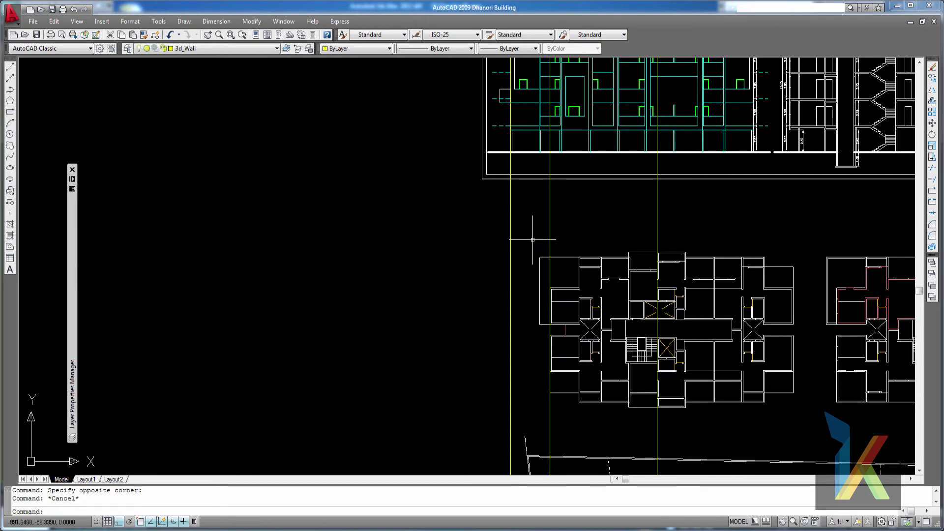
pyautogui.click(532, 239)
pyautogui.click(813, 418)
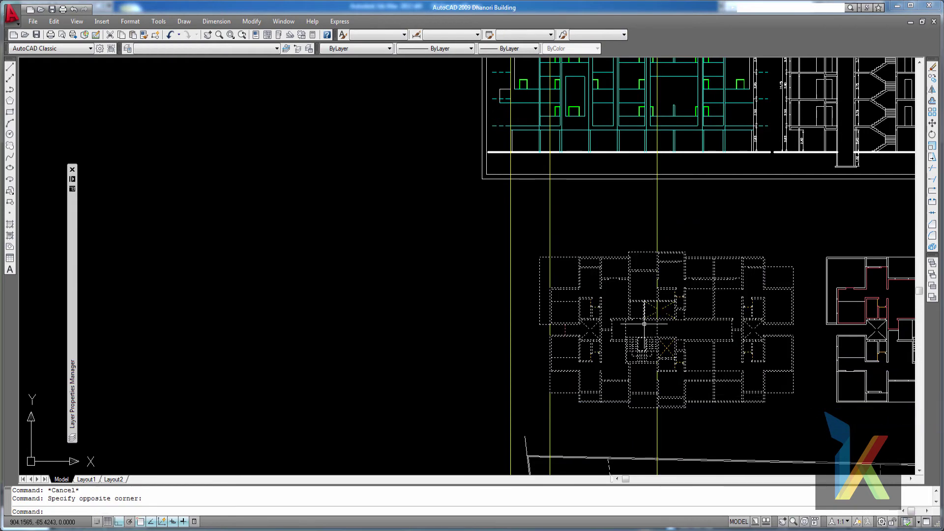
pyautogui.press('Return')
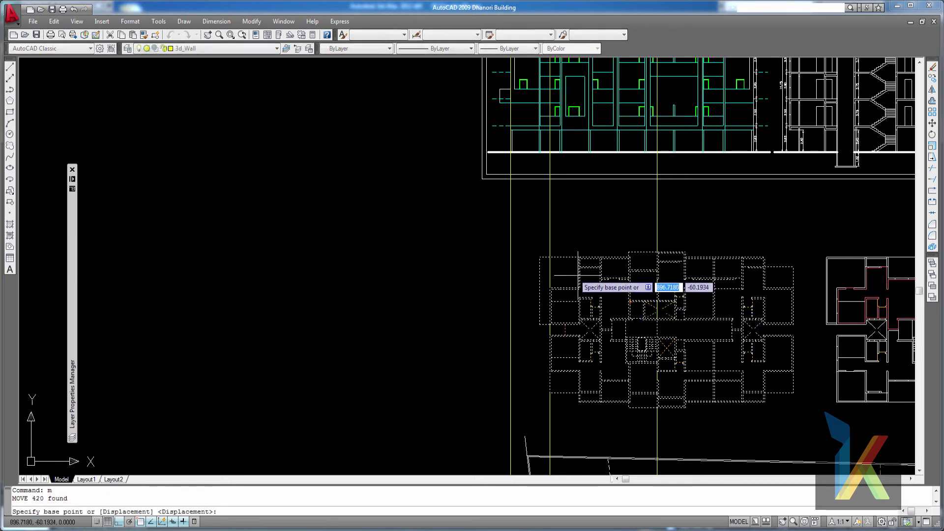
pyautogui.click(540, 257)
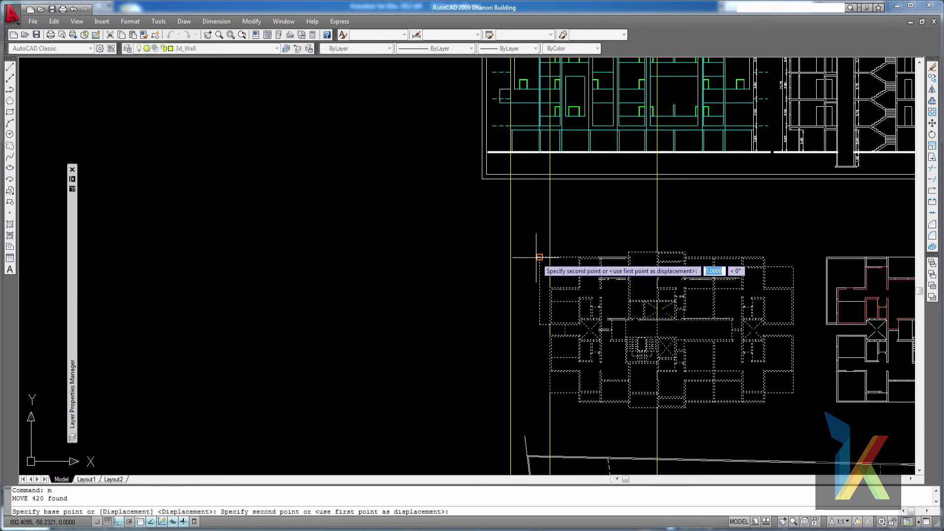
pyautogui.click(511, 257)
# - Reselect the floor plan for a second move with snapping off, then cancel it
pyautogui.moveTo(609, 283); pyautogui.dragTo(616, 327, button='middle')
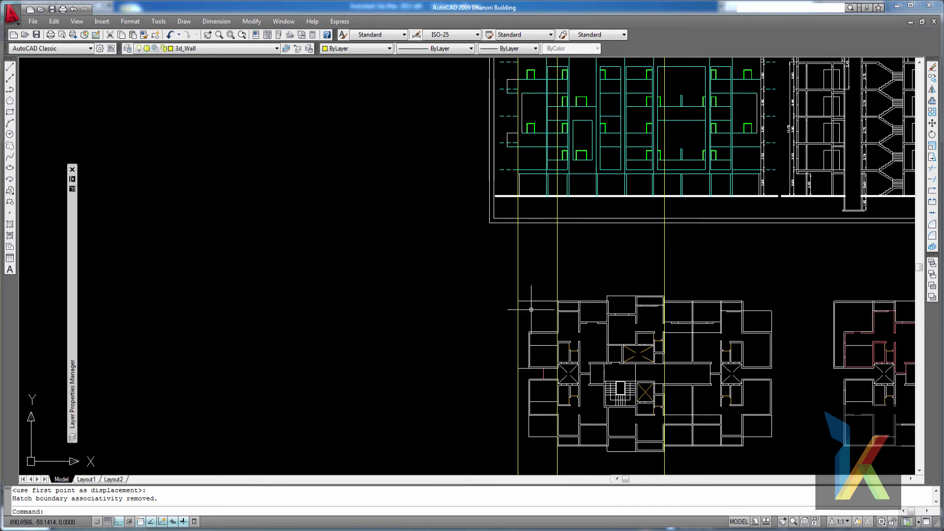
pyautogui.moveTo(578, 351); pyautogui.dragTo(567, 315, button='middle')
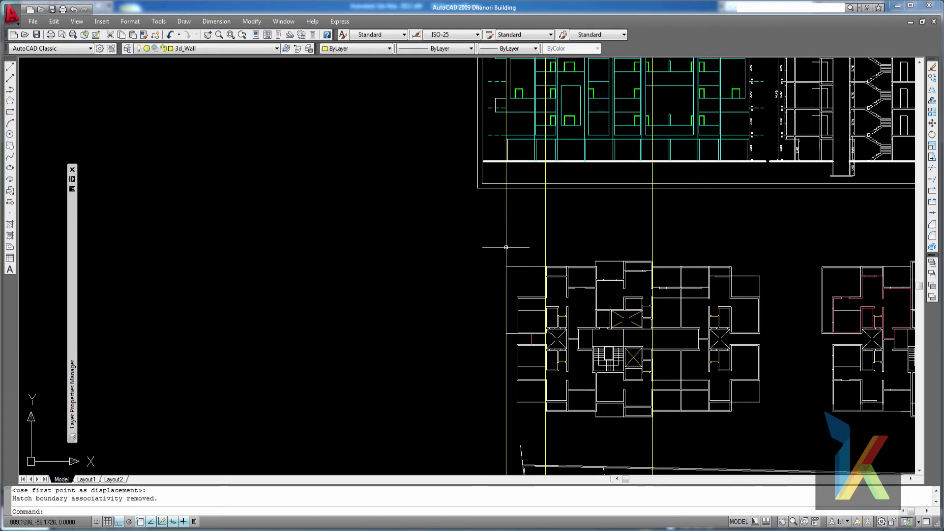
pyautogui.click(496, 244)
pyautogui.click(787, 434)
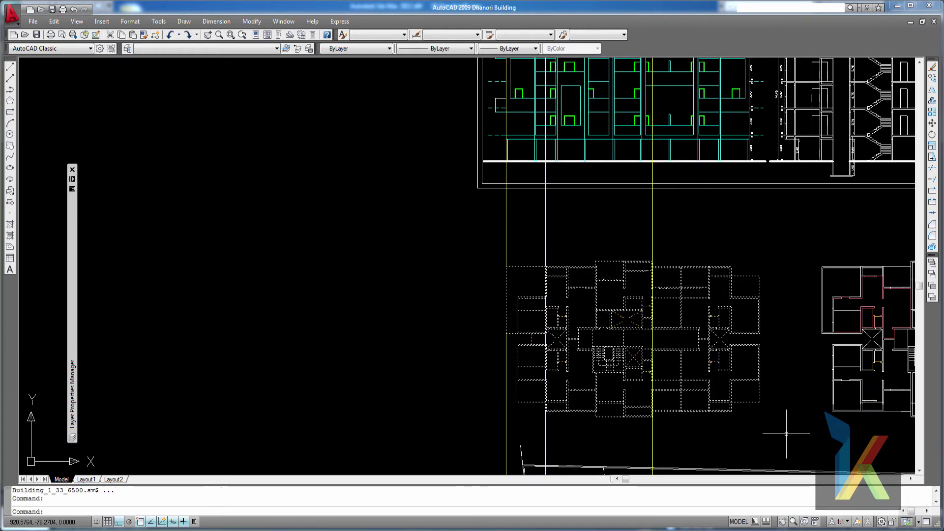
pyautogui.write('m')
pyautogui.press('Return')
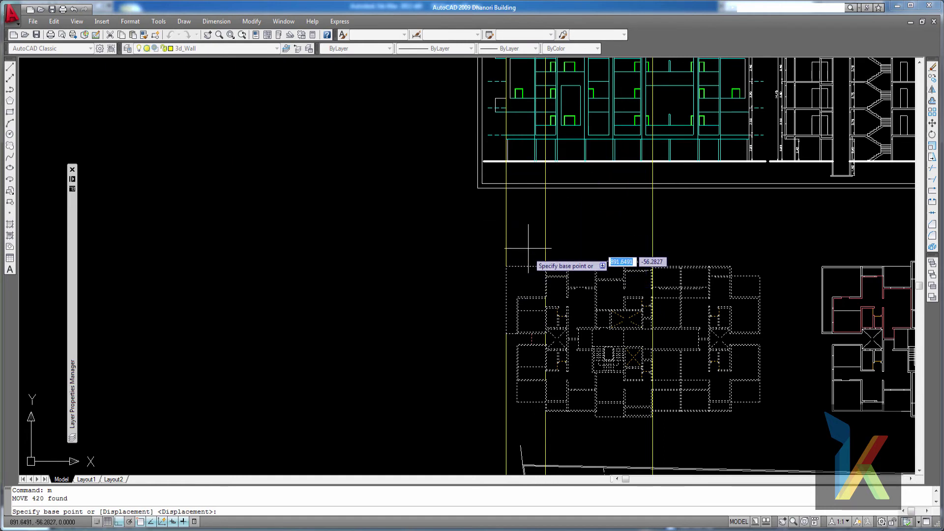
pyautogui.press('F3')
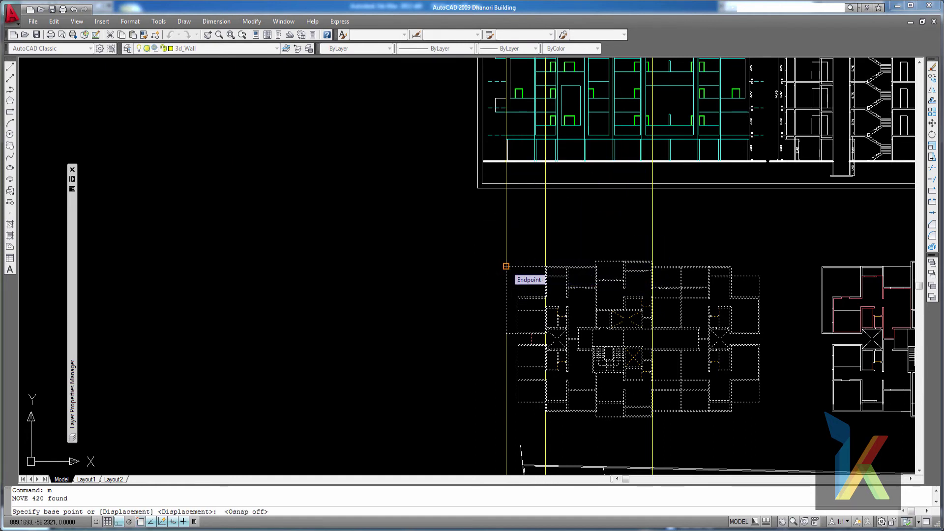
pyautogui.click(506, 266)
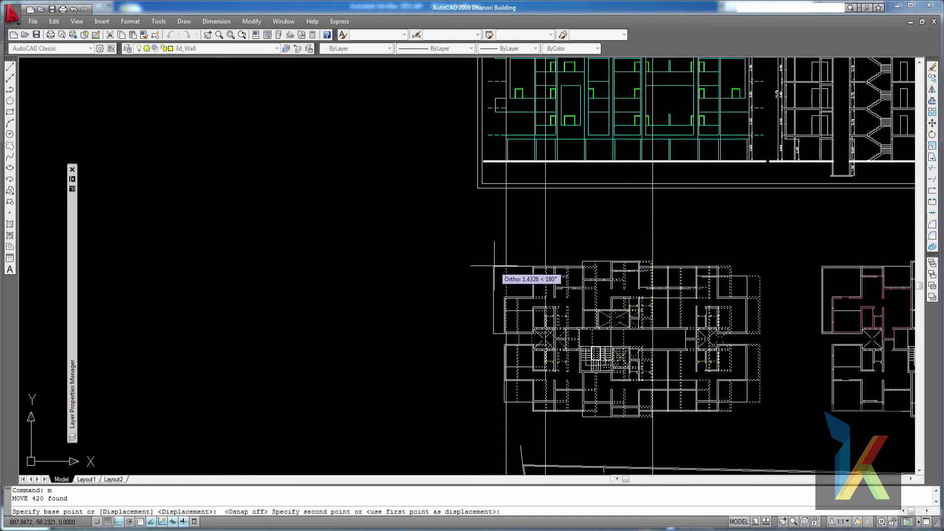
pyautogui.press('Escape')
pyautogui.scroll(5, 513, 211)
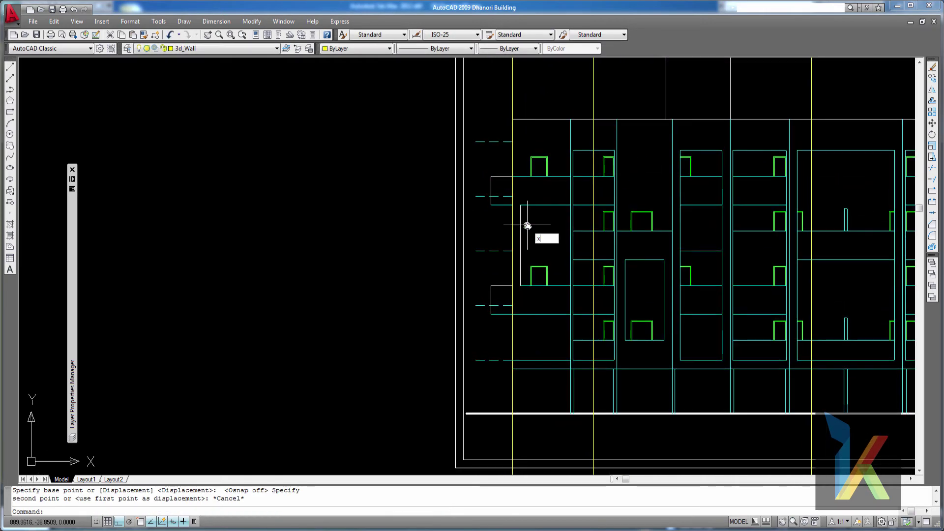
# - Add a vertical construction line snapped to the elevation's left edge endpoint
pyautogui.write('xl')
pyautogui.press('Return')
pyautogui.write('ver')
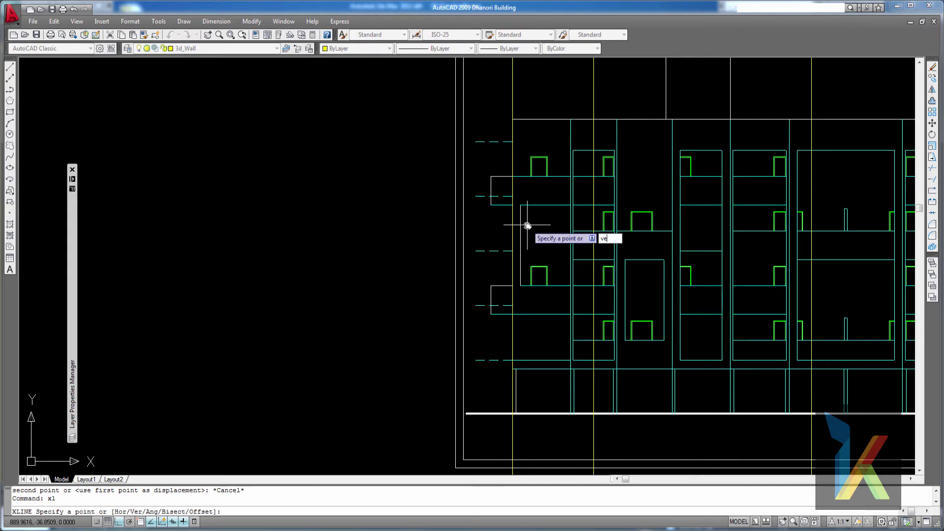
pyautogui.press('Return')
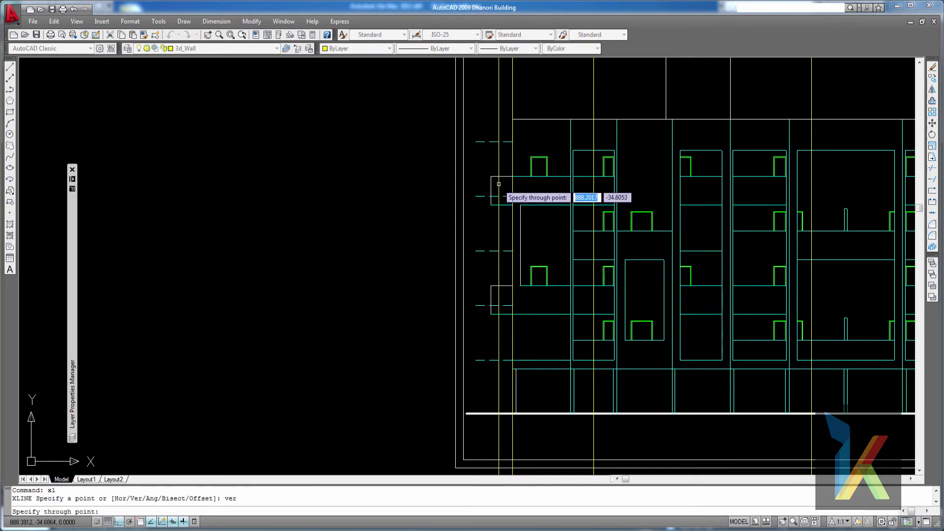
pyautogui.press('F3')
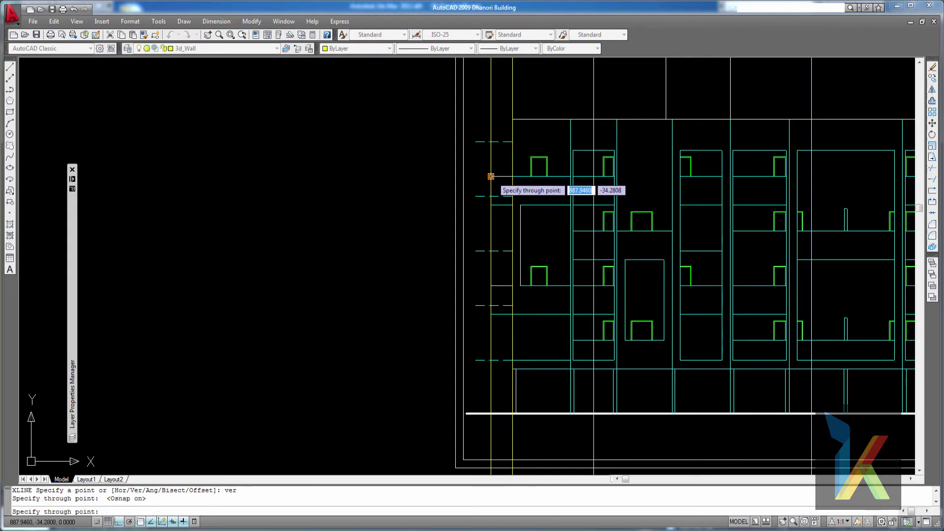
pyautogui.click(490, 176)
pyautogui.press('Escape')
pyautogui.scroll(-3, 605, 335)
pyautogui.moveTo(590, 431); pyautogui.dragTo(590, 264, button='middle')
pyautogui.scroll(4, 585, 305)
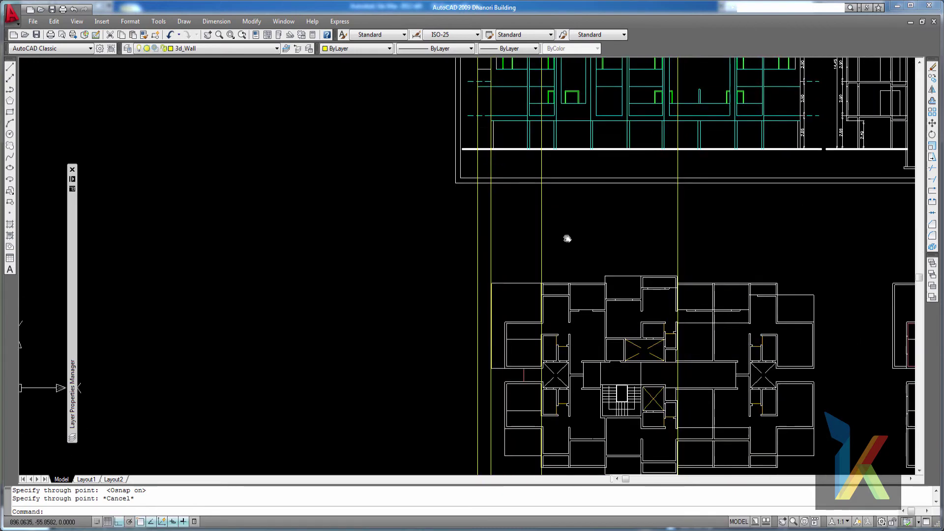
pyautogui.moveTo(631, 344); pyautogui.dragTo(654, 342, button='middle')
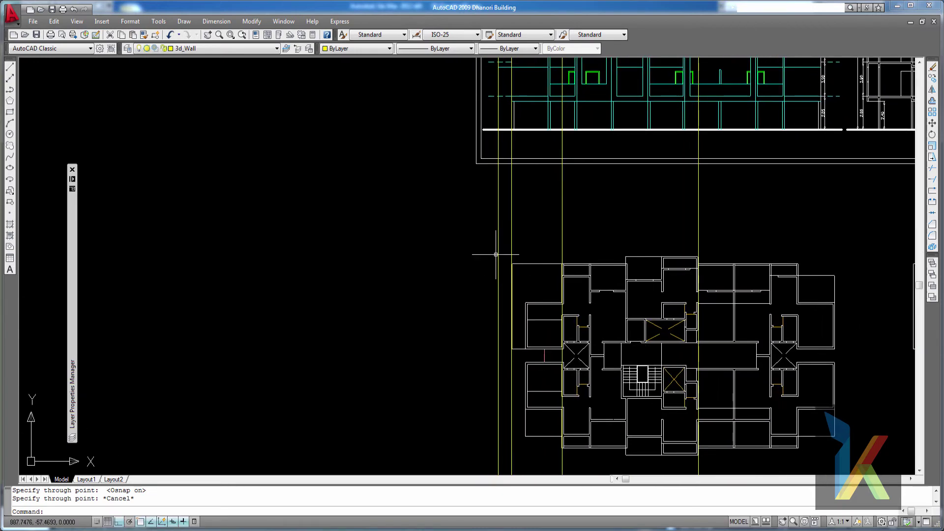
# - Move the 420-object floor plan left from its upper-left corner toward the construction lines
pyautogui.write('m')
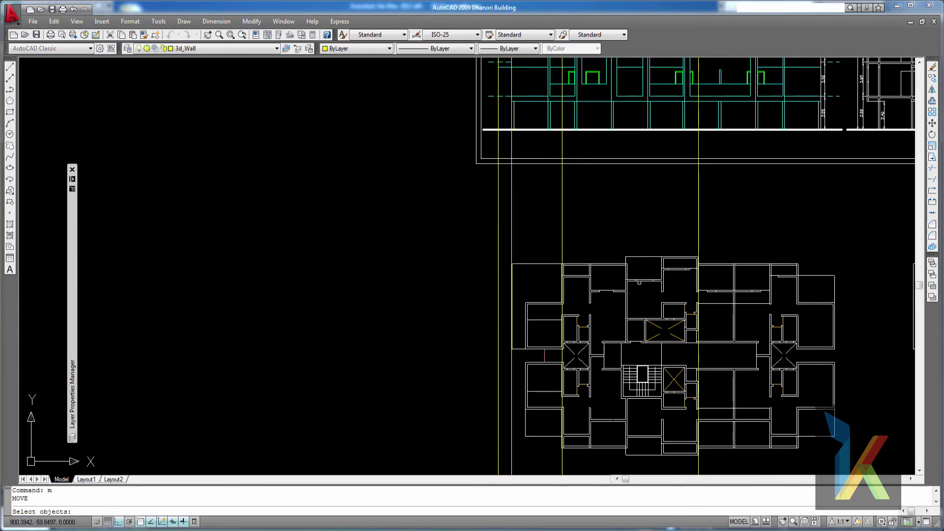
pyautogui.press('Return')
pyautogui.moveTo(557, 286); pyautogui.dragTo(514, 249, button='middle')
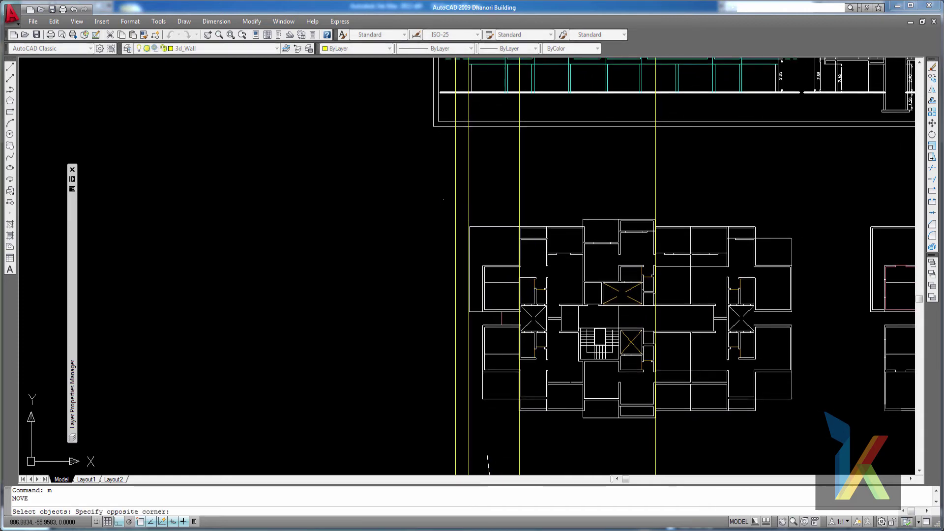
pyautogui.click(443, 199)
pyautogui.click(849, 440)
pyautogui.press('Return')
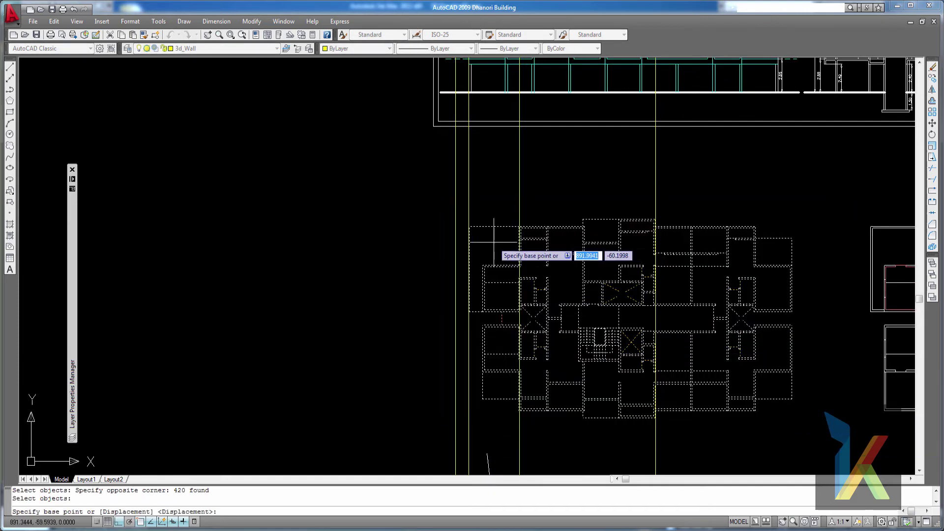
pyautogui.click(466, 220)
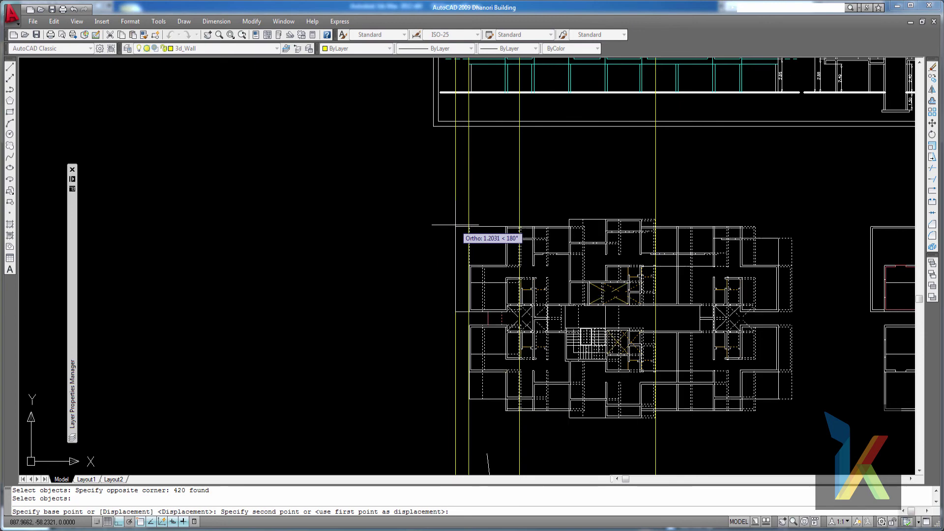
pyautogui.click(440, 225)
pyautogui.scroll(-2, 539, 284)
pyautogui.moveTo(540, 283); pyautogui.dragTo(546, 304, button='middle')
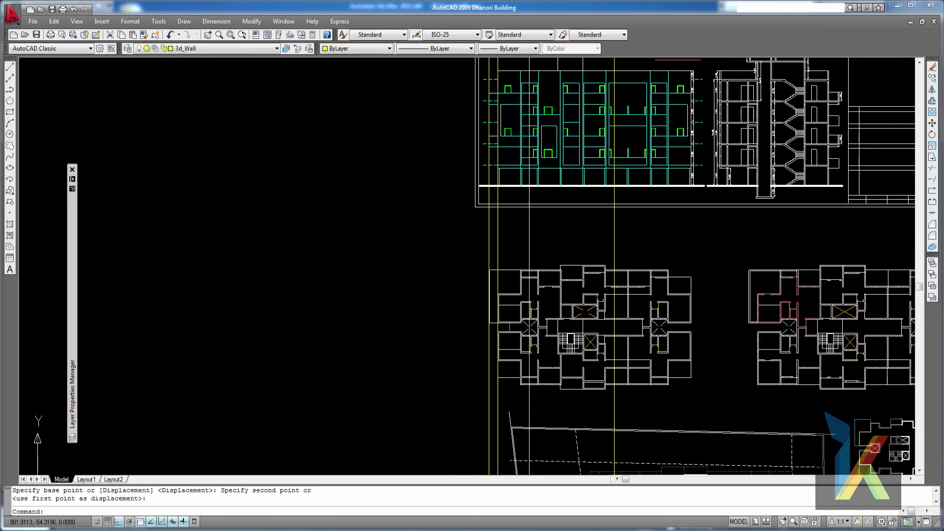
# - Delete the three old vertical construction lines
pyautogui.click(549, 245)
pyautogui.click(486, 225)
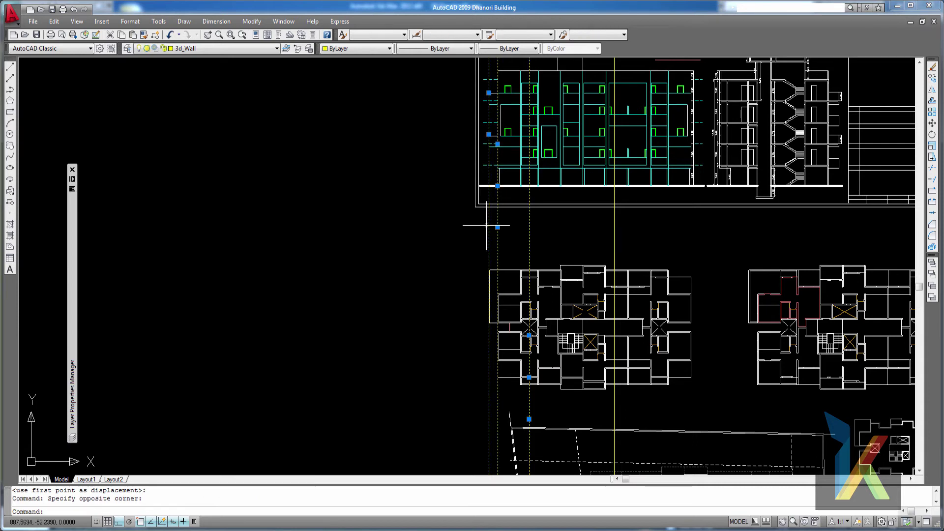
pyautogui.press('Delete')
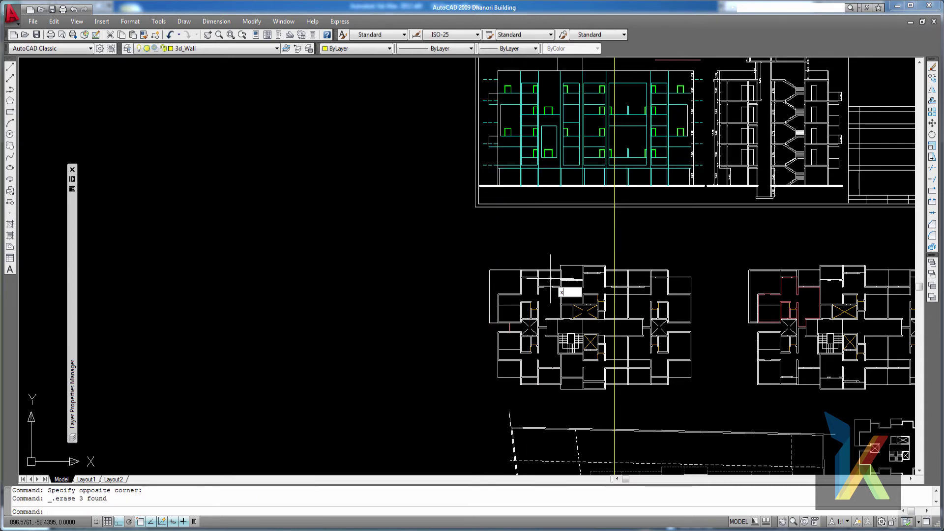
# - Draw two vertical construction lines through the floor plan's left corners
pyautogui.write('xl')
pyautogui.press('Return')
pyautogui.write('ver')
pyautogui.press('Return')
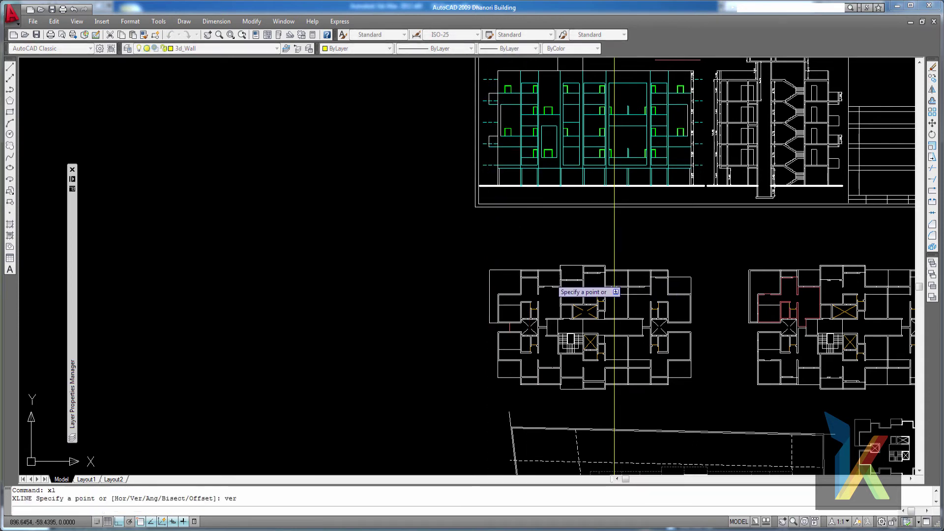
pyautogui.click(539, 385)
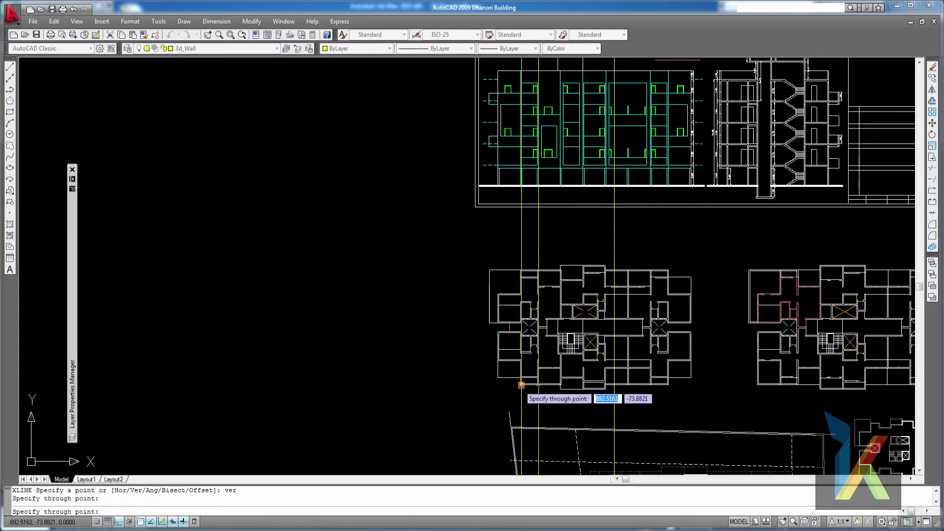
pyautogui.click(522, 385)
pyautogui.press('Escape')
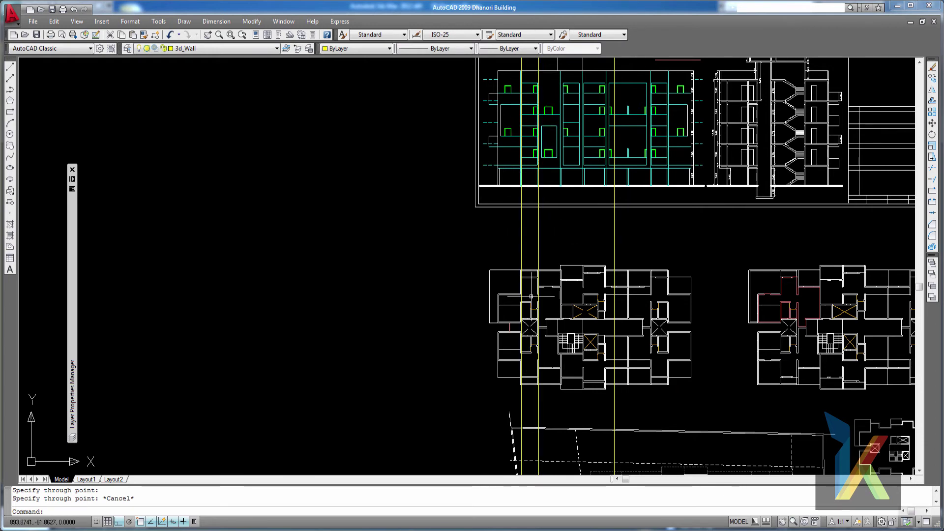
# - Delete the construction line running through the middle of the plan
pyautogui.click(622, 262)
pyautogui.click(602, 229)
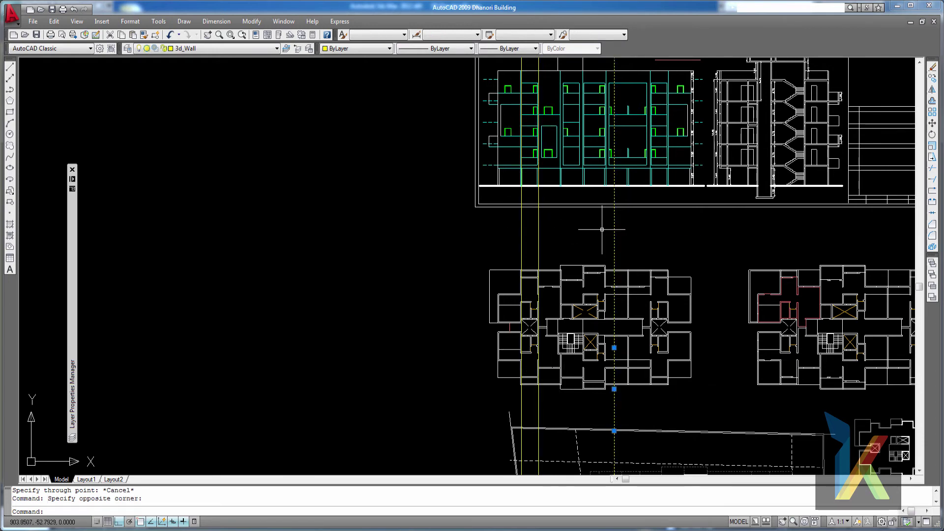
pyautogui.press('Delete')
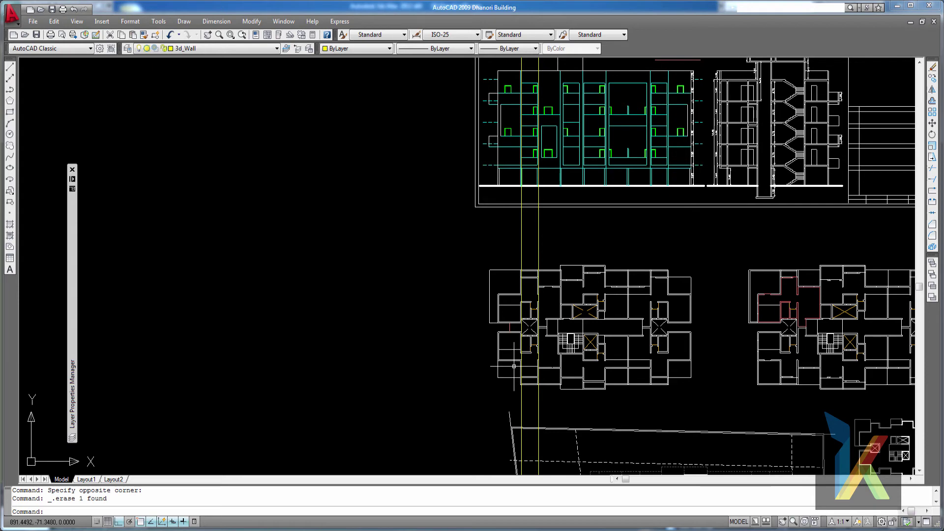
# - Bring the central floor plan into view and cancel the stray EXPLODE command
pyautogui.scroll(4, 565, 228)
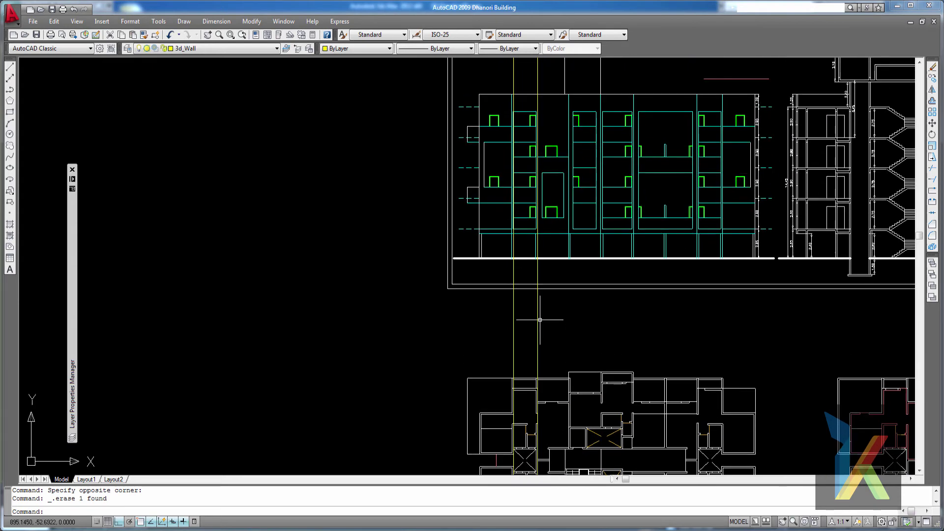
pyautogui.moveTo(547, 319); pyautogui.dragTo(547, 372, button='middle')
pyautogui.moveTo(537, 443); pyautogui.dragTo(522, 440, button='middle')
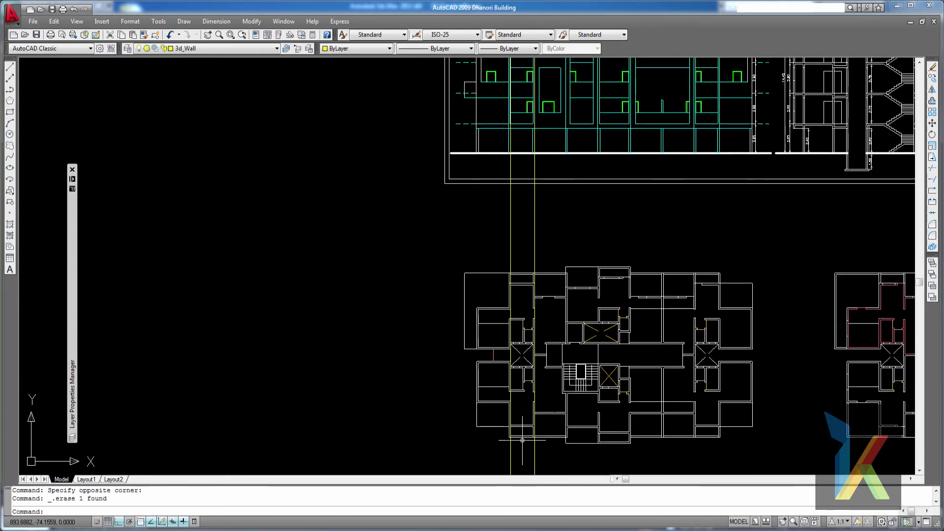
pyautogui.scroll(6, 523, 438)
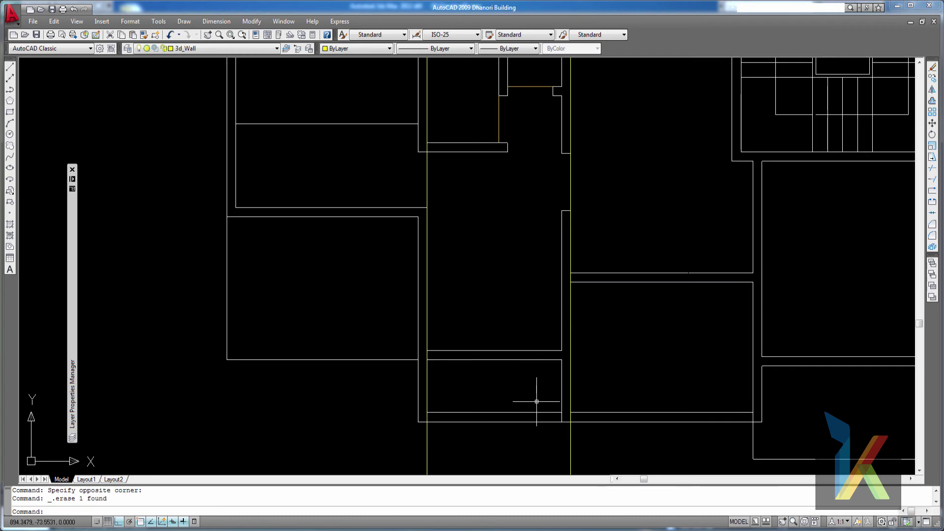
pyautogui.scroll(-8, 542, 205)
pyautogui.scroll(3, 531, 302)
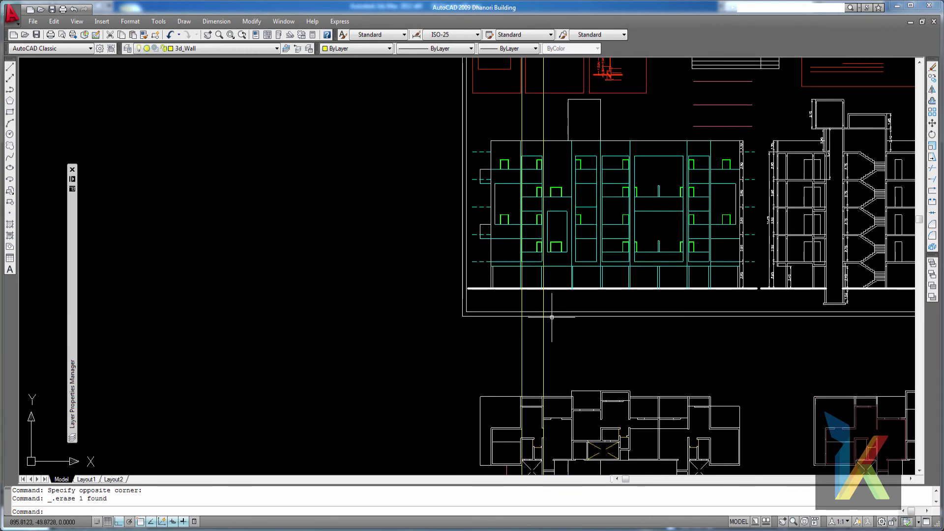
pyautogui.scroll(-4, 552, 318)
pyautogui.scroll(2, 594, 316)
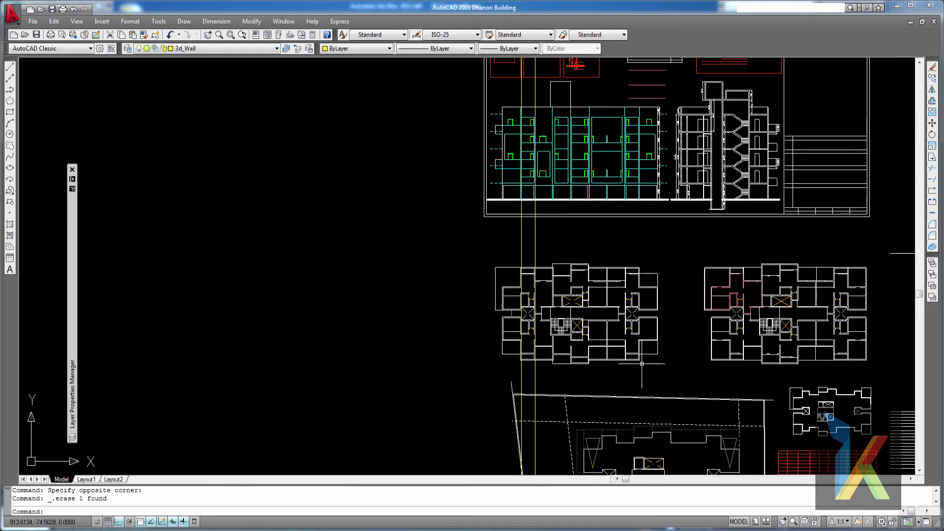
pyautogui.scroll(8, 641, 364)
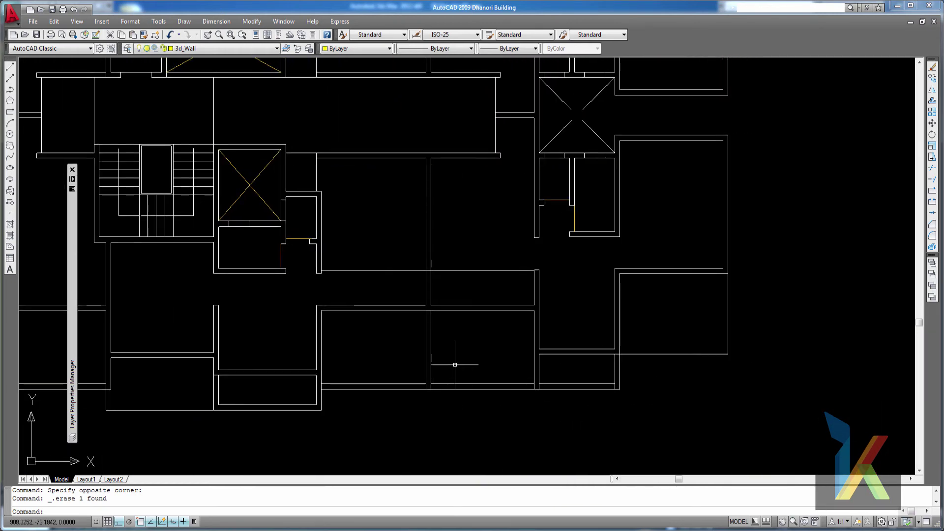
pyautogui.scroll(-6, 455, 364)
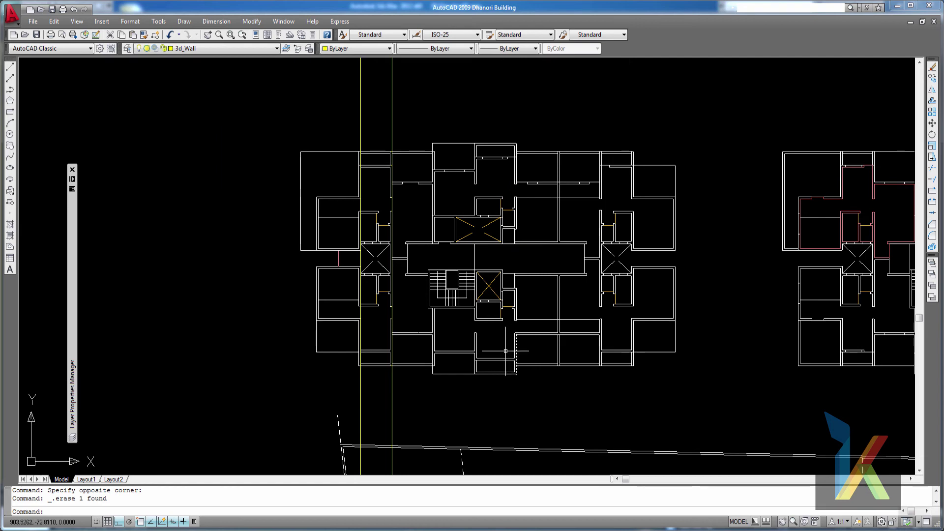
pyautogui.press('Return')
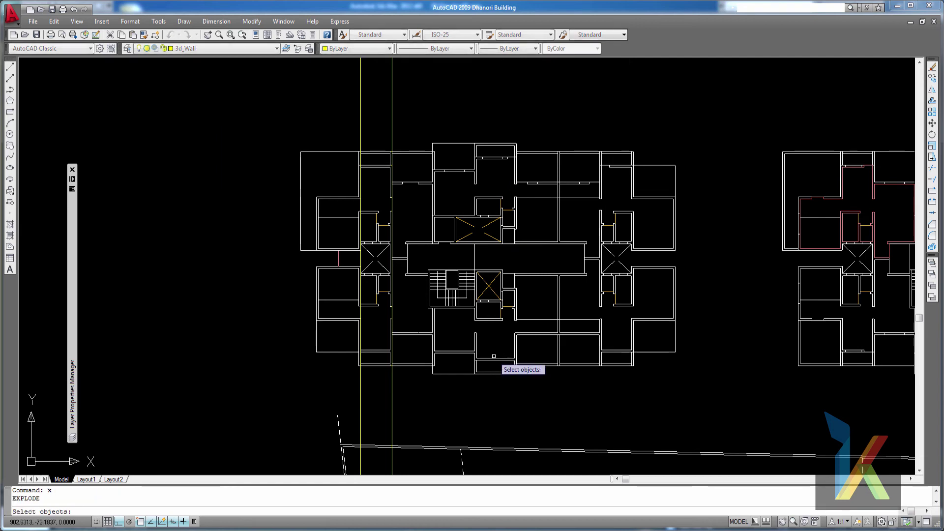
pyautogui.write('x')
pyautogui.press('Return')
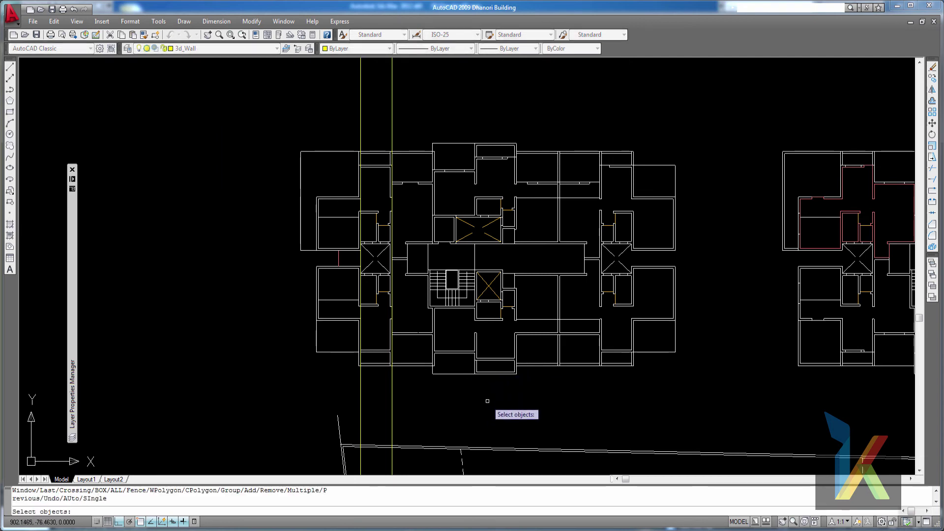
pyautogui.press('Return')
pyautogui.press('Escape')
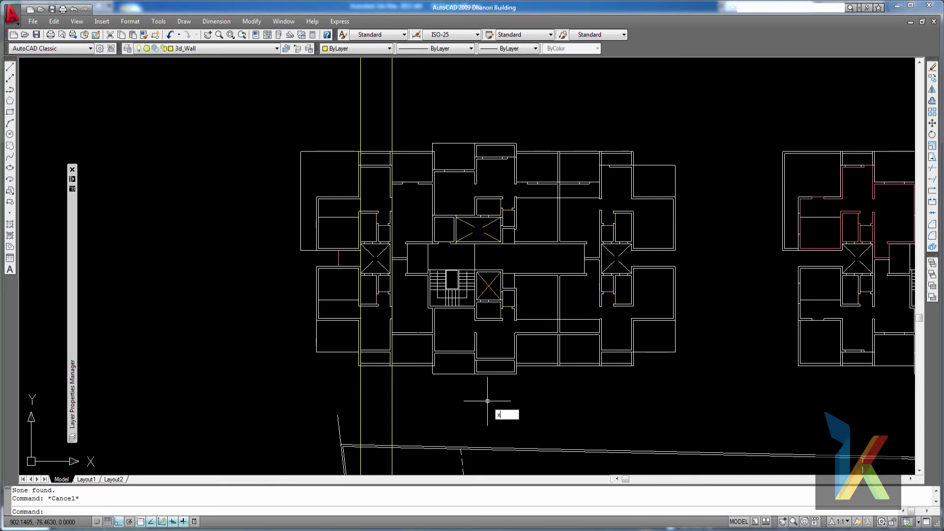
# - Draw two vertical XL construction lines through the central plan, then re-centre the floor plans
pyautogui.write('xl')
pyautogui.press('Return')
pyautogui.write('v')
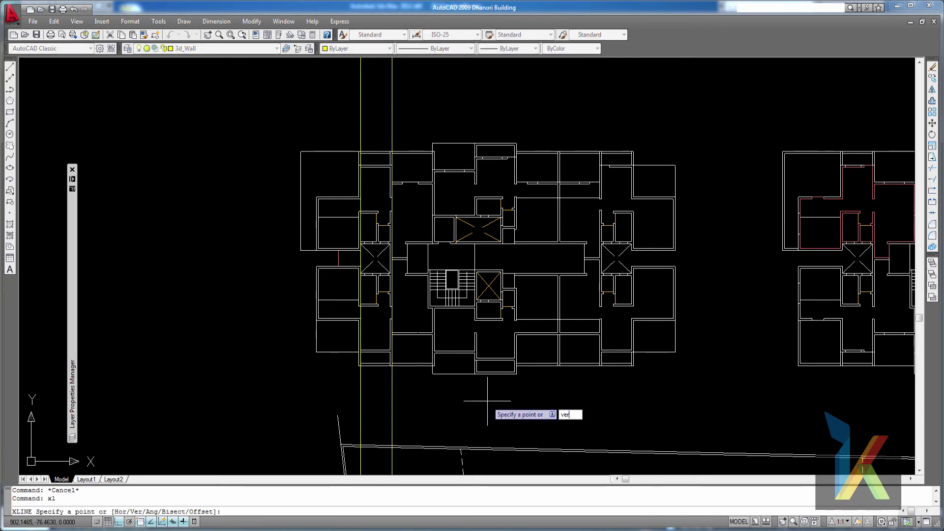
pyautogui.write('er')
pyautogui.press('Return')
pyautogui.scroll(3, 497, 381)
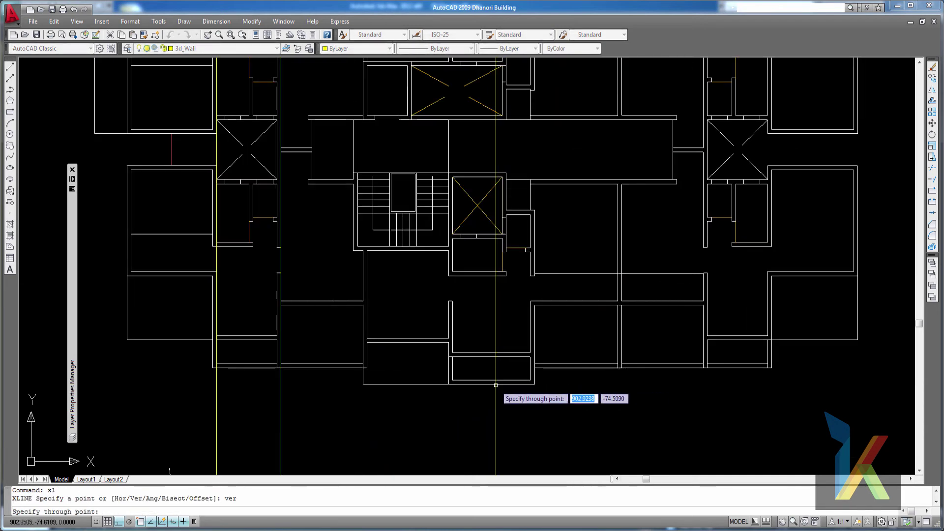
pyautogui.click(449, 382)
pyautogui.click(529, 351)
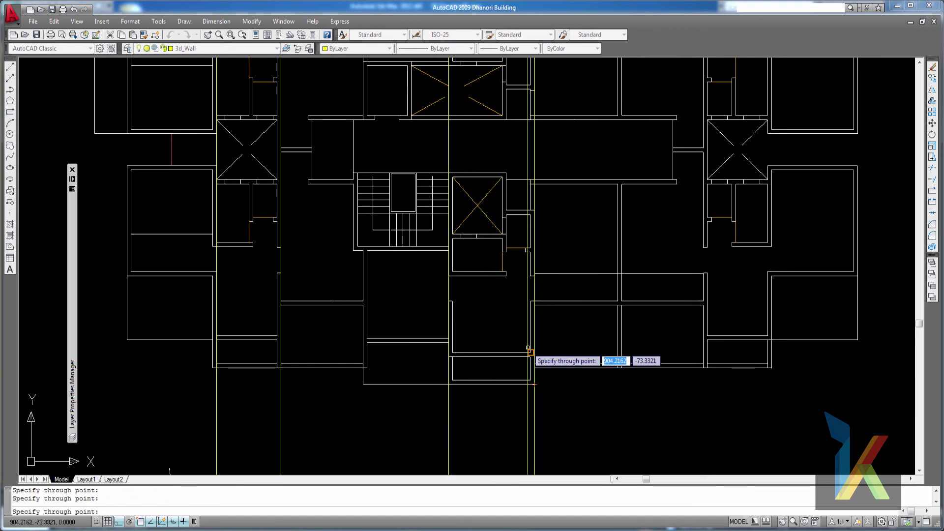
pyautogui.scroll(-5, 530, 352)
pyautogui.scroll(4, 559, 384)
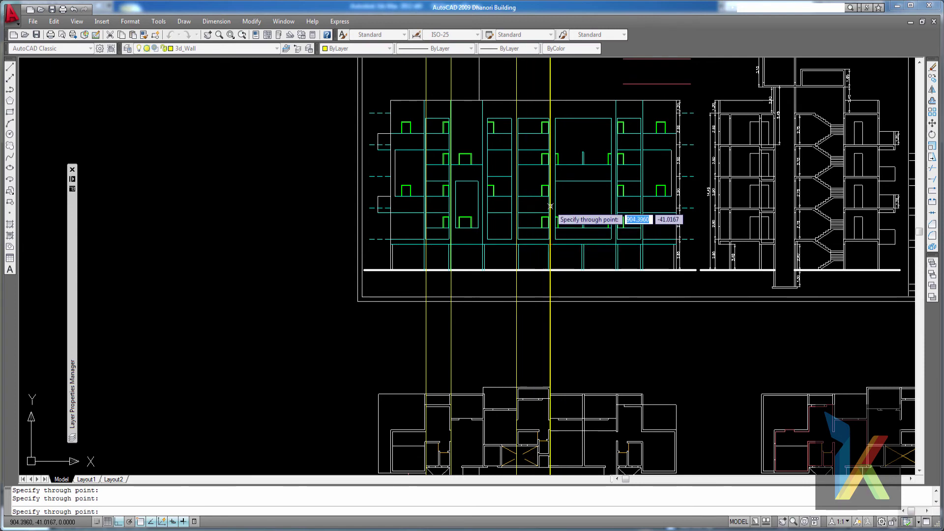
pyautogui.press('Escape')
pyautogui.moveTo(582, 323); pyautogui.dragTo(576, 184, button='middle')
pyautogui.moveTo(560, 384); pyautogui.dragTo(560, 328, button='middle')
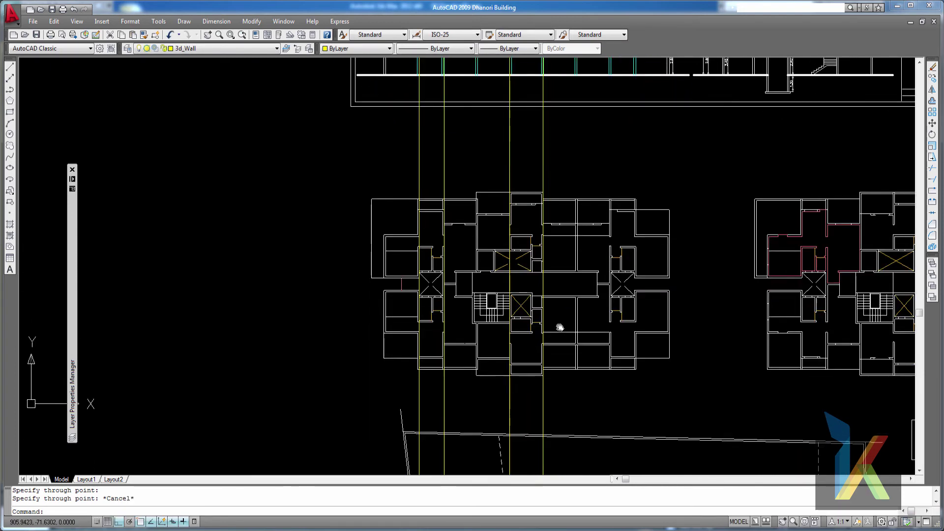
pyautogui.scroll(7, 560, 328)
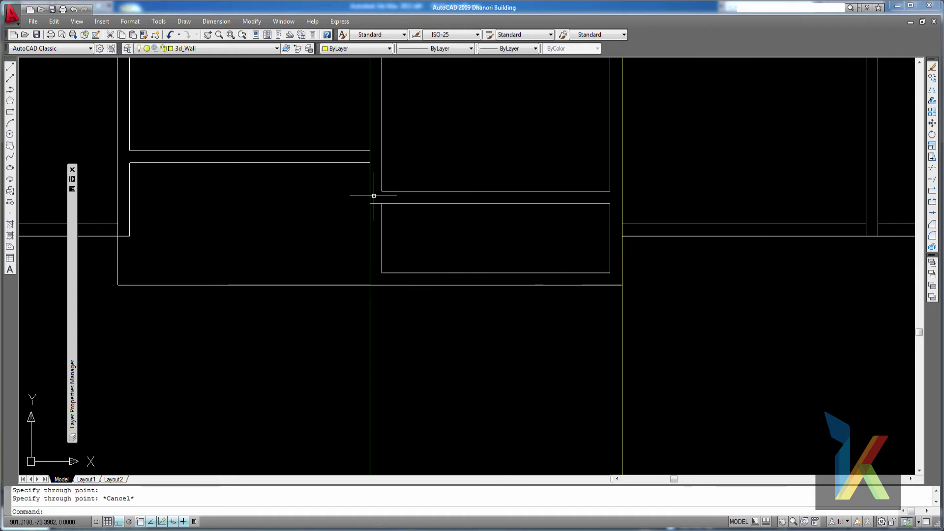
pyautogui.scroll(4, 377, 276)
pyautogui.press('Escape')
pyautogui.click(415, 267)
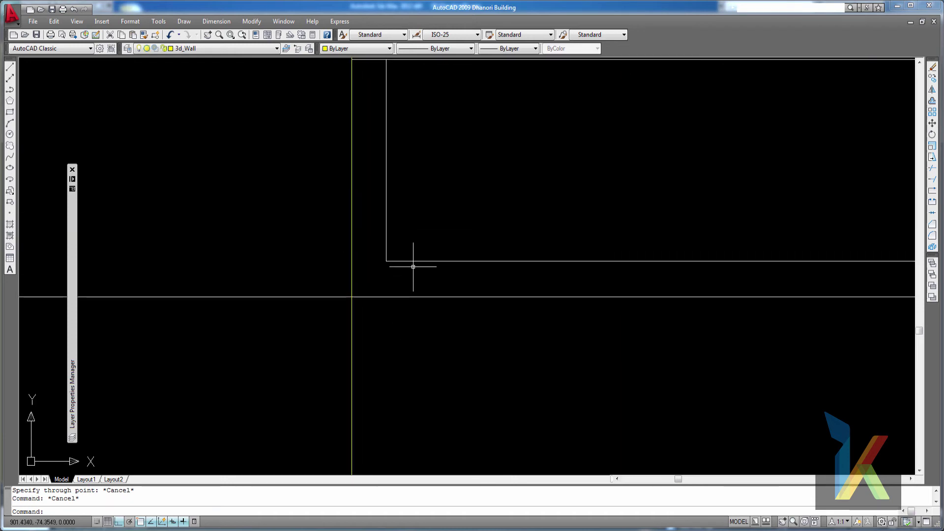
pyautogui.click(418, 239)
pyautogui.press('Escape')
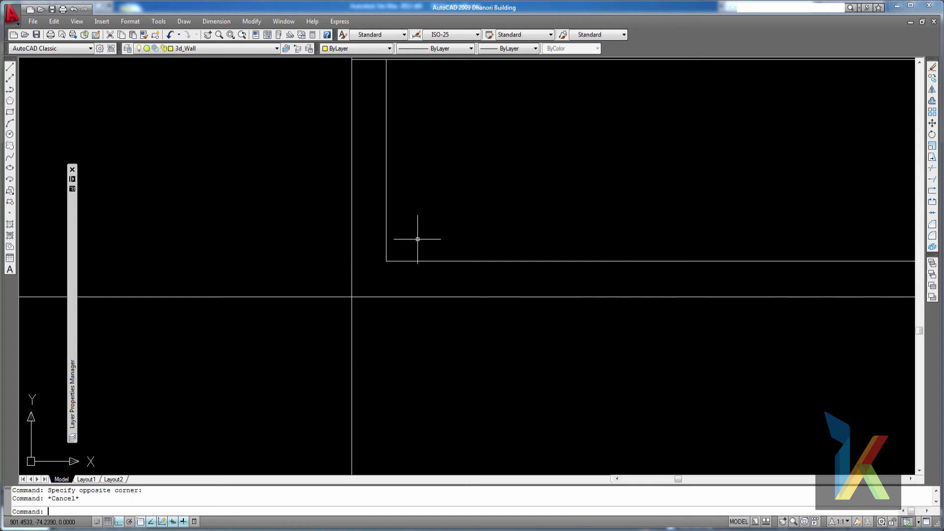
pyautogui.scroll(-2, 369, 210)
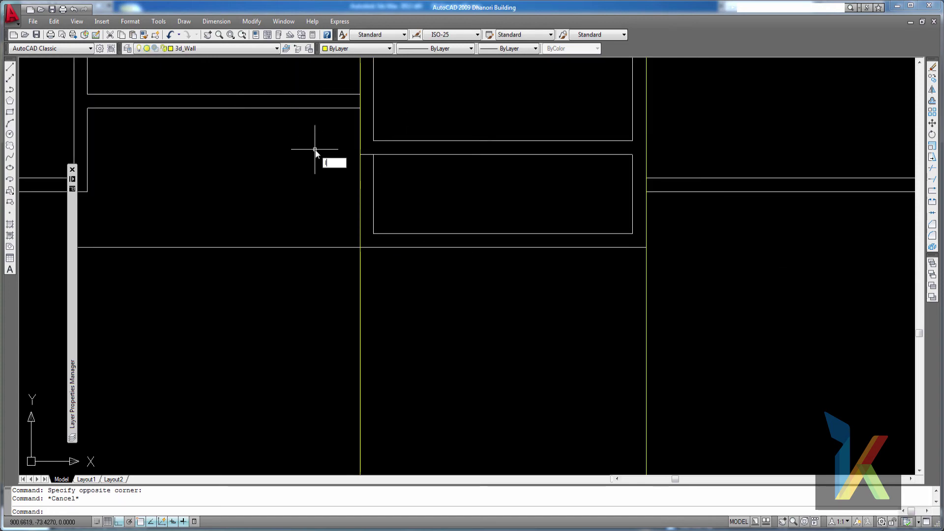
pyautogui.write('la')
# - Set the wall layer current in the Layer Properties Manager and close the palette
pyautogui.press('Return')
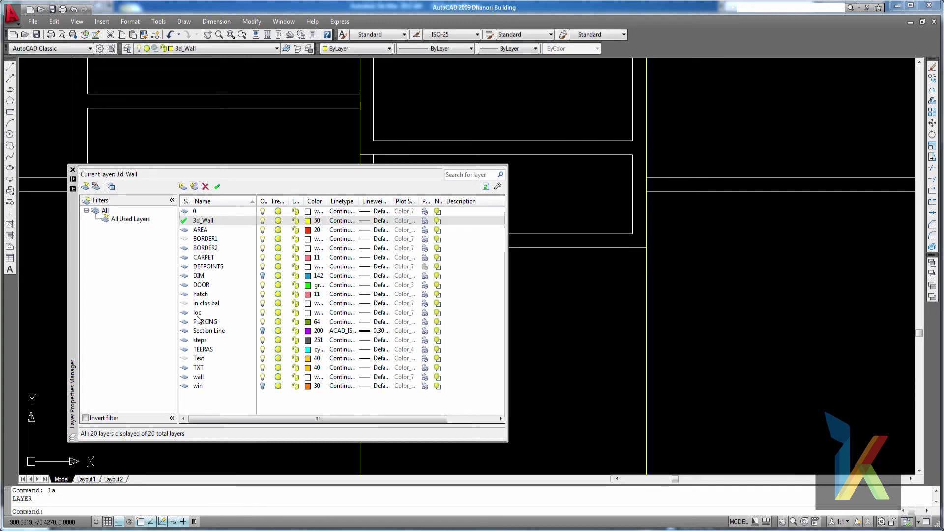
pyautogui.click(202, 240)
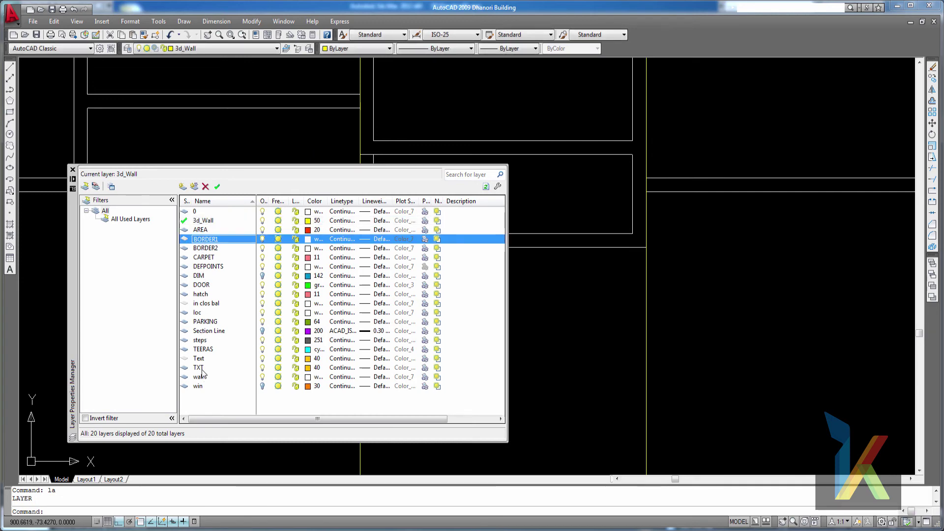
pyautogui.click(201, 377)
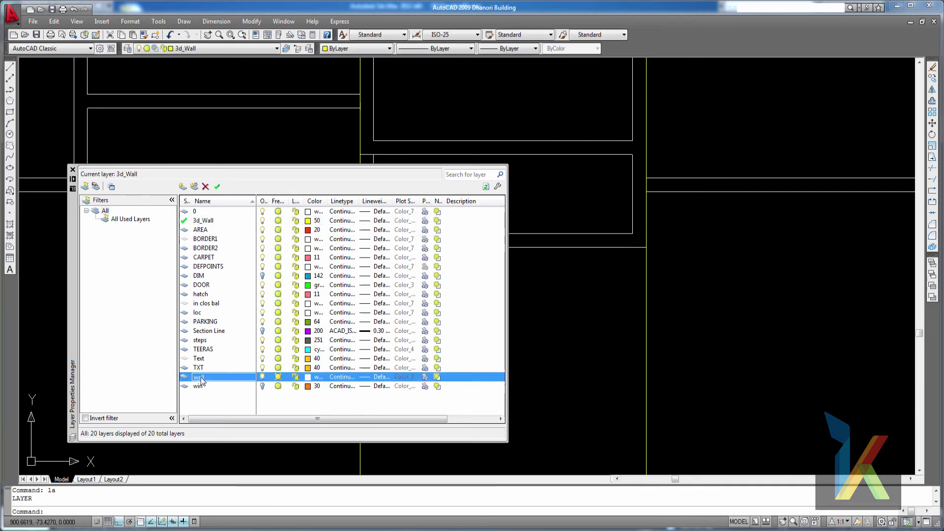
pyautogui.click(217, 186)
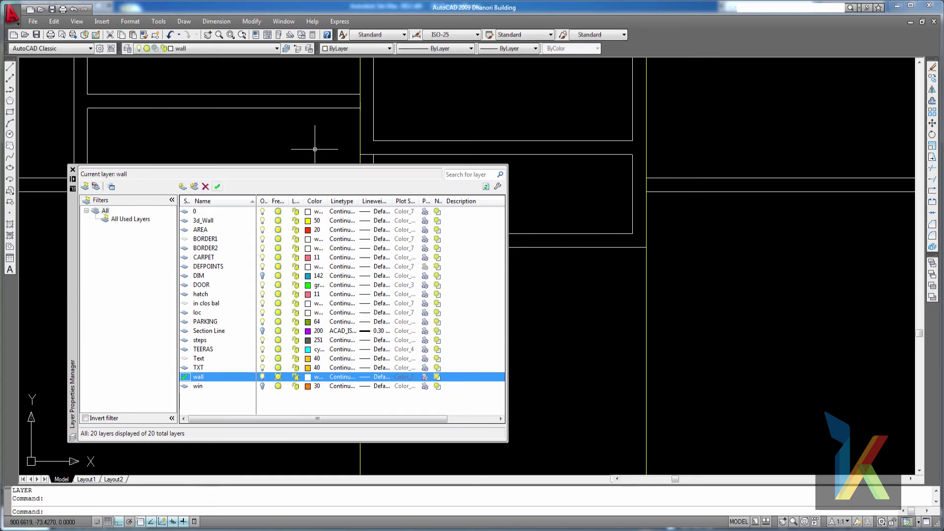
pyautogui.click(73, 170)
pyautogui.moveTo(468, 307)
pyautogui.mouseDown(button='middle')
pyautogui.moveTo(432, 312)
pyautogui.moveTo(396, 253)
pyautogui.moveTo(364, 276)
pyautogui.moveTo(383, 260)
pyautogui.mouseUp(button='middle')
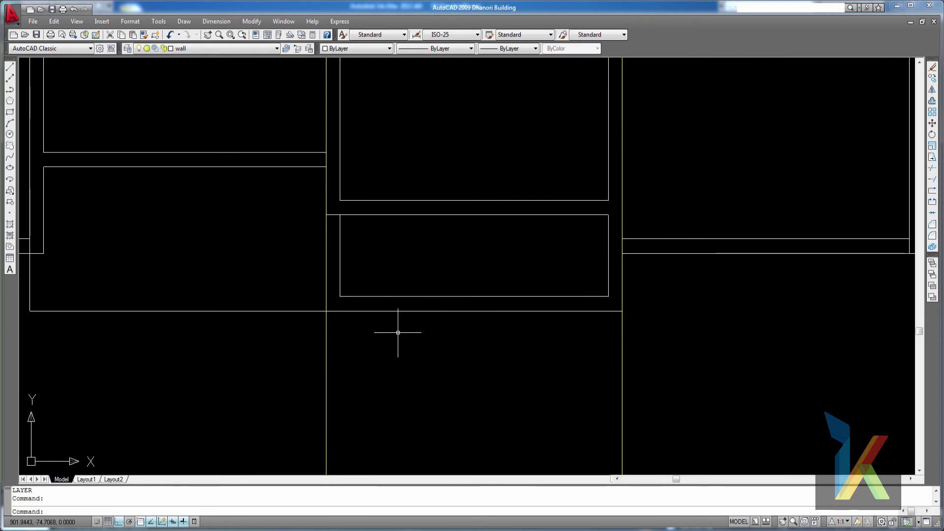
# - Extend the rectangle's bottom edge left to the wall
pyautogui.moveTo(367, 305); pyautogui.dragTo(392, 320, button='middle')
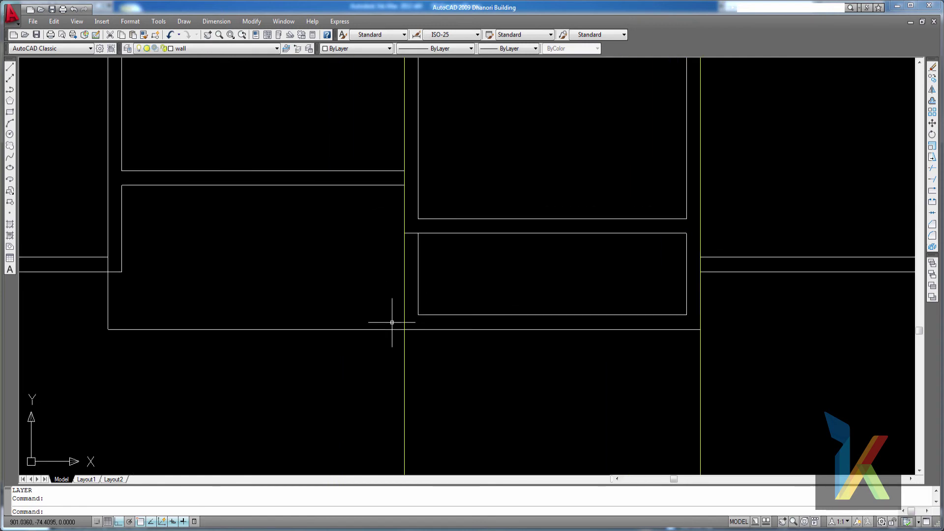
pyautogui.scroll(2, 392, 320)
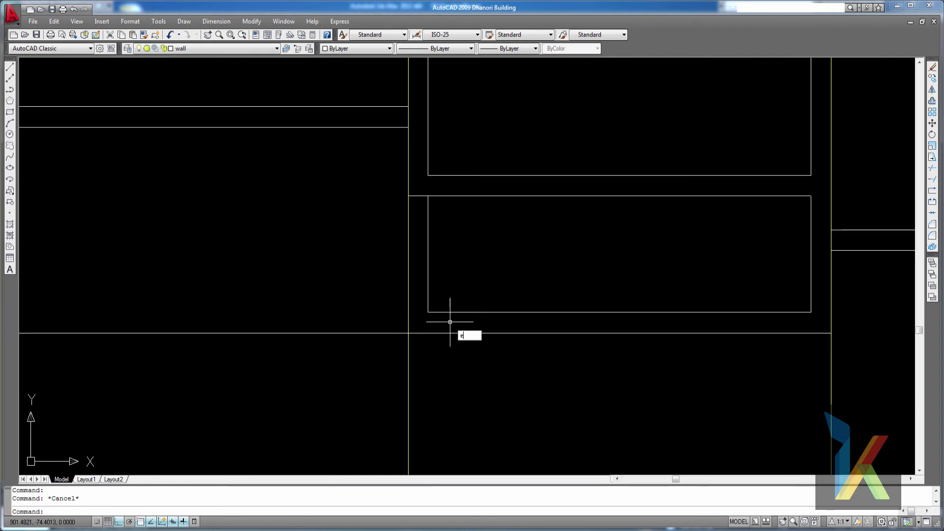
pyautogui.write('x')
pyautogui.press('Return')
pyautogui.press('Return')
pyautogui.click(437, 311)
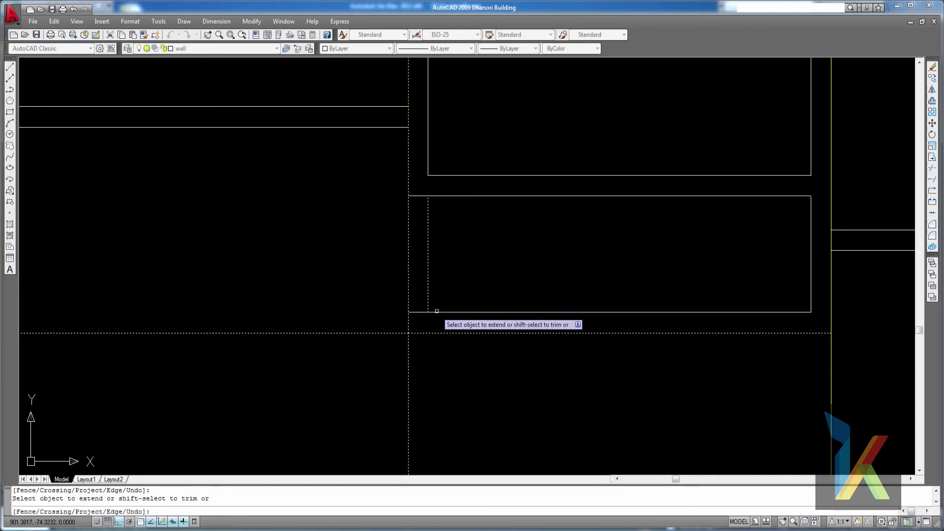
pyautogui.press('Escape')
# - Extend the rectangle's bottom line to the right wall using window-picked boundary walls
pyautogui.moveTo(729, 314); pyautogui.dragTo(596, 323, button='middle')
pyautogui.write('ex')
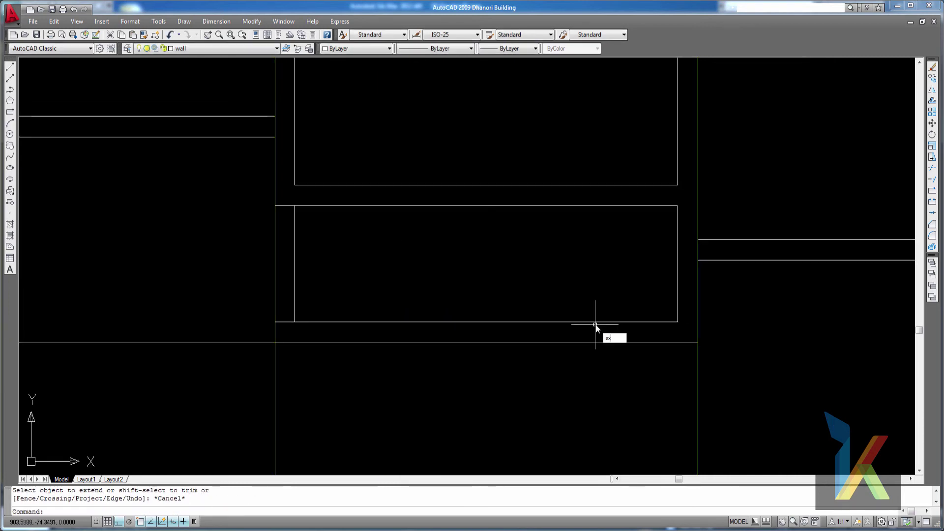
pyautogui.press('Return')
pyautogui.click(724, 372)
pyautogui.click(640, 304)
pyautogui.press('Return')
pyautogui.click(659, 326)
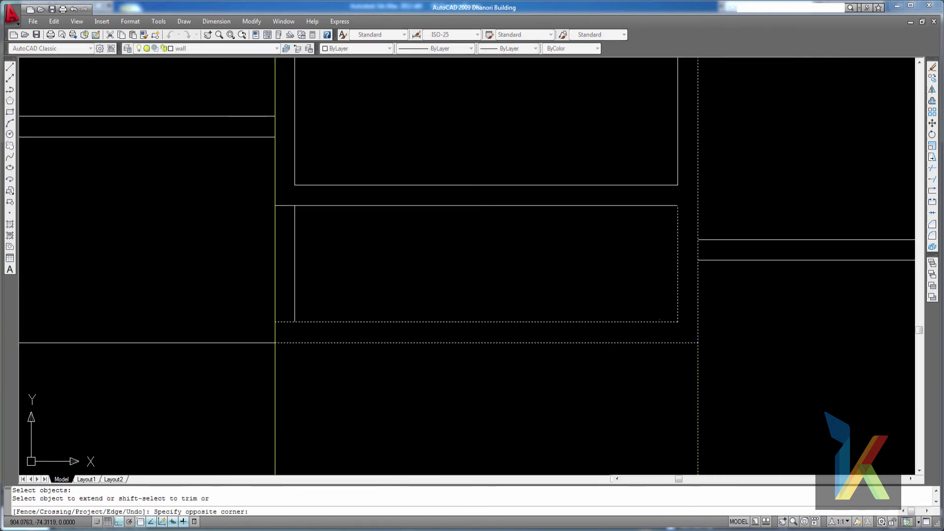
pyautogui.click(687, 347)
pyautogui.press('Escape')
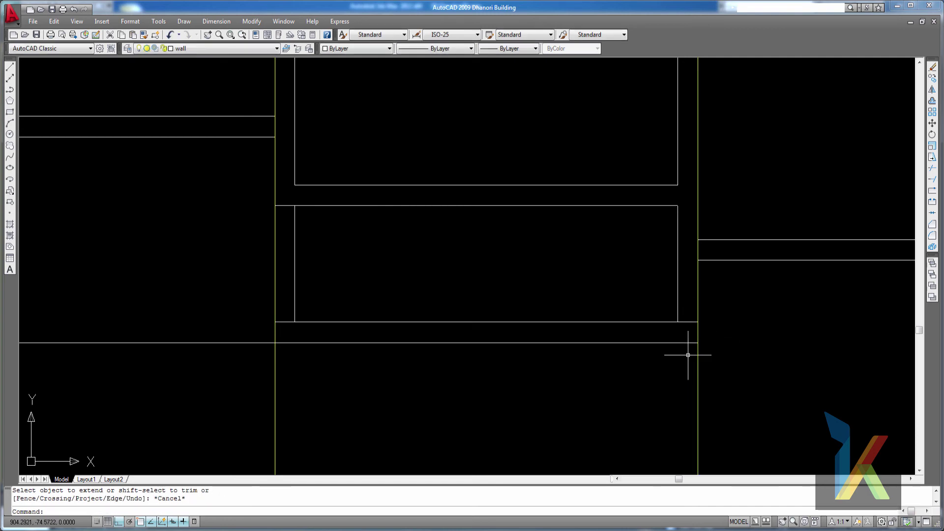
# - Window-select four boundary edges for another EXTEND, then cancel it without changes
pyautogui.scroll(2, 695, 333)
pyautogui.press('Escape')
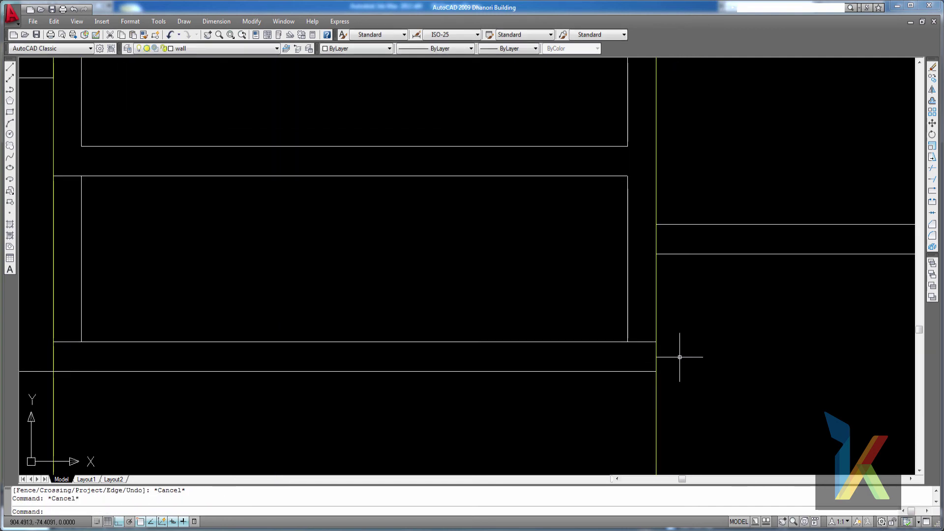
pyautogui.write('ex')
pyautogui.press('Return')
pyautogui.click(685, 401)
pyautogui.click(618, 316)
pyautogui.press('Return')
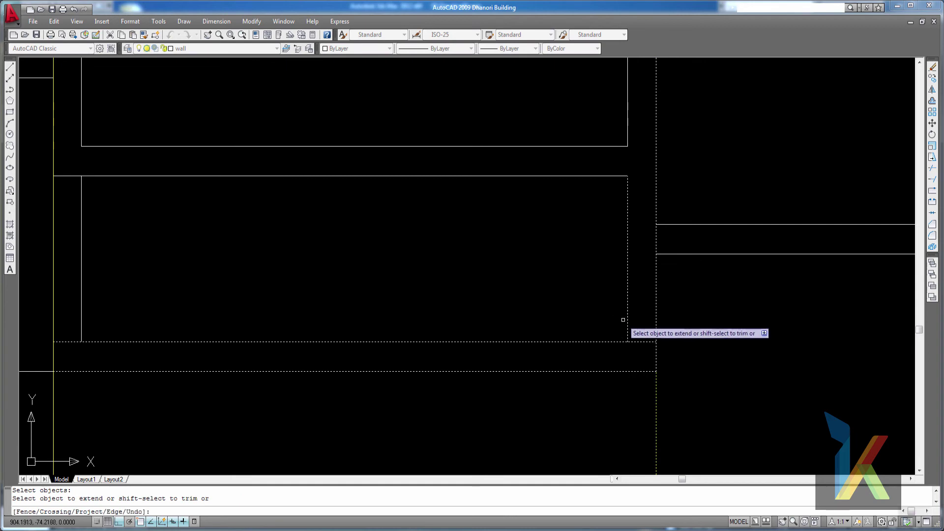
pyautogui.moveTo(540, 247); pyautogui.dragTo(713, 215, button='middle')
pyautogui.press('Escape')
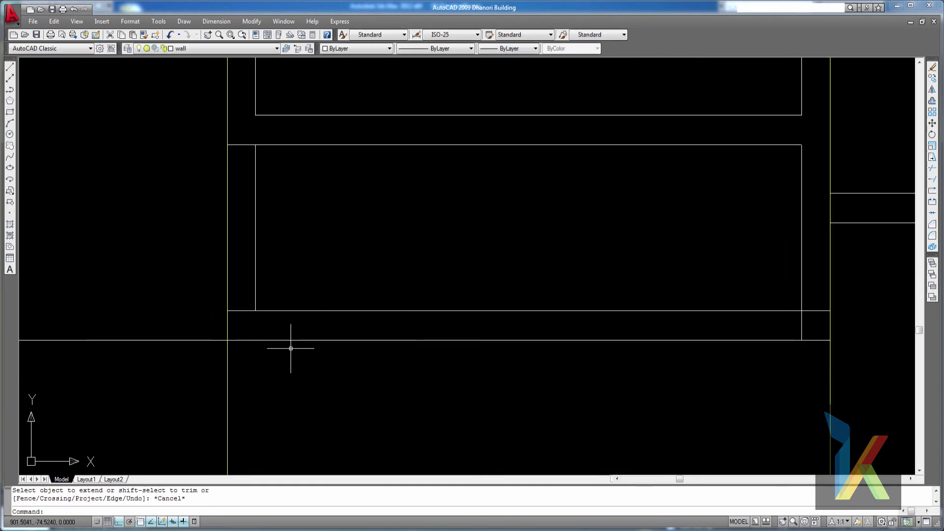
# - Retry EXTEND with six window-selected boundary edges at the lower-left corner, then cancel it
pyautogui.write('w')
pyautogui.press('Escape')
pyautogui.write('ex')
pyautogui.press('Return')
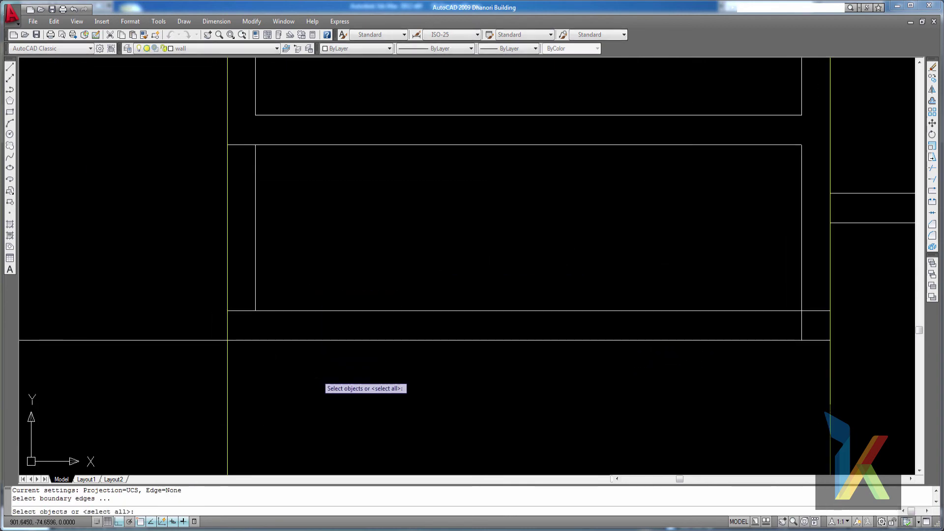
pyautogui.click(319, 377)
pyautogui.click(202, 261)
pyautogui.press('Return')
pyautogui.press('Escape')
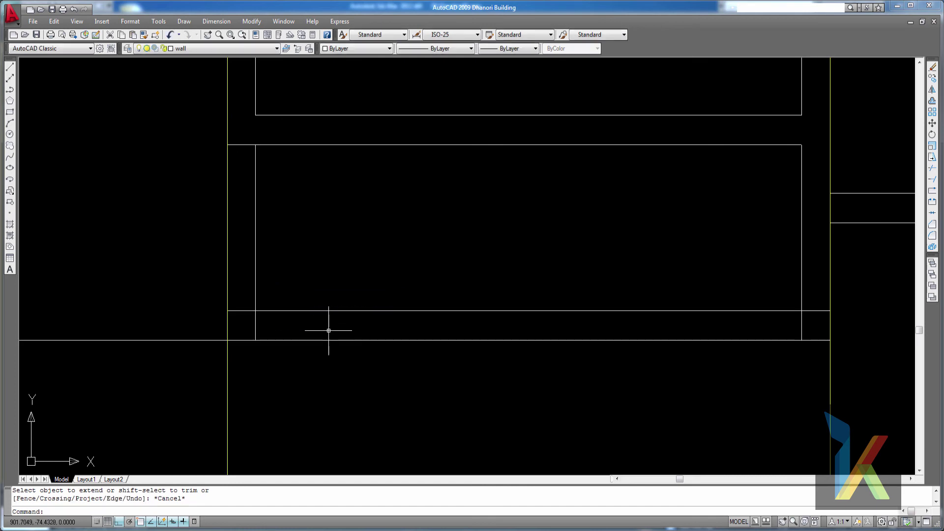
# - Trim the left stub of the wall line at the lower-left wall corner
pyautogui.write('tr')
pyautogui.press('Return')
pyautogui.press('Return')
pyautogui.click(310, 374)
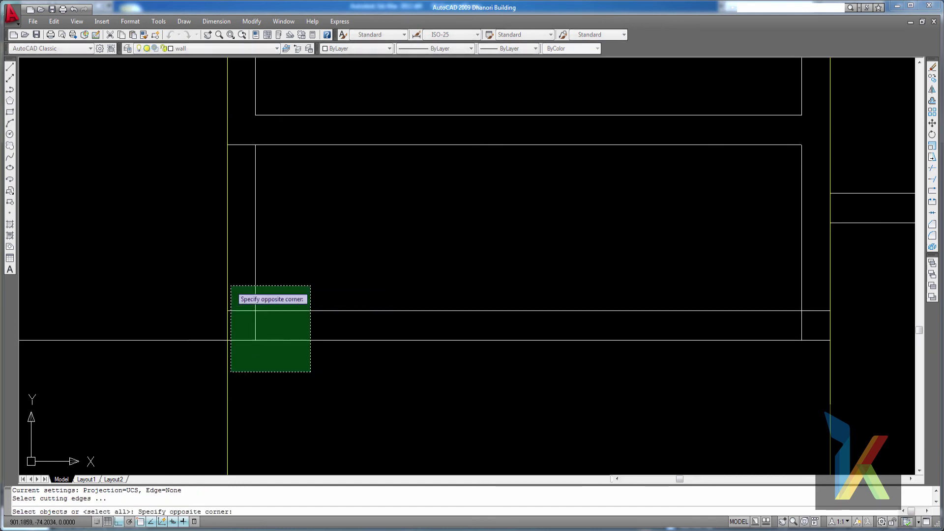
pyautogui.click(231, 285)
pyautogui.moveTo(556, 306); pyautogui.dragTo(341, 305, button='middle')
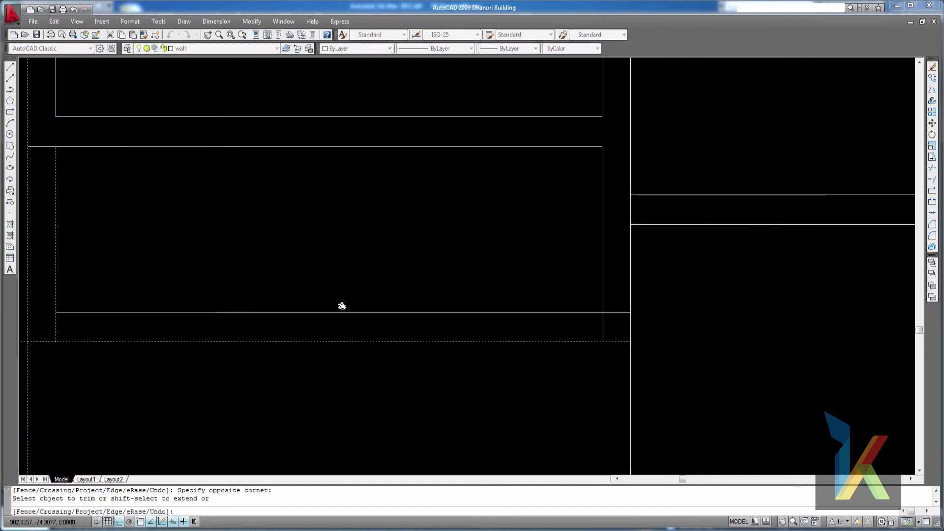
pyautogui.press('Escape')
# - Cancel a restarted TRIM and pan across the elevation back to the walls
pyautogui.press('Return')
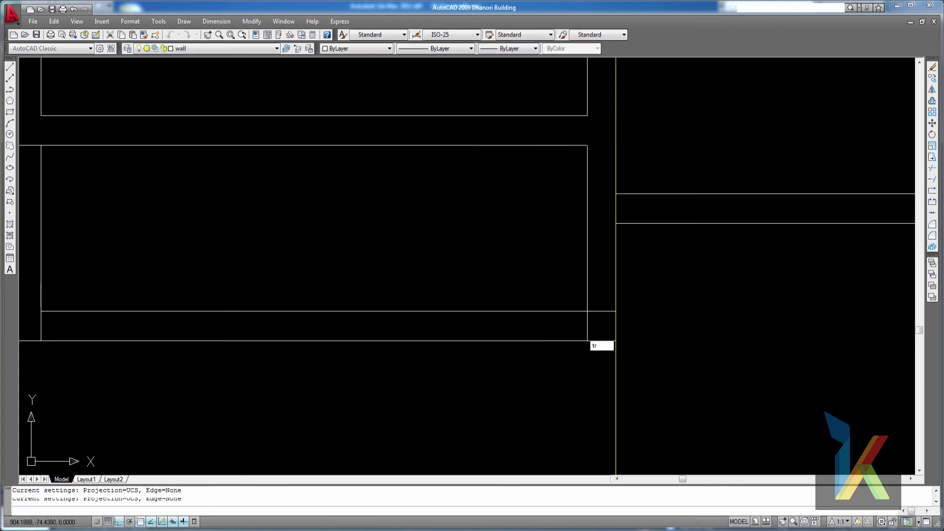
pyautogui.press('Return')
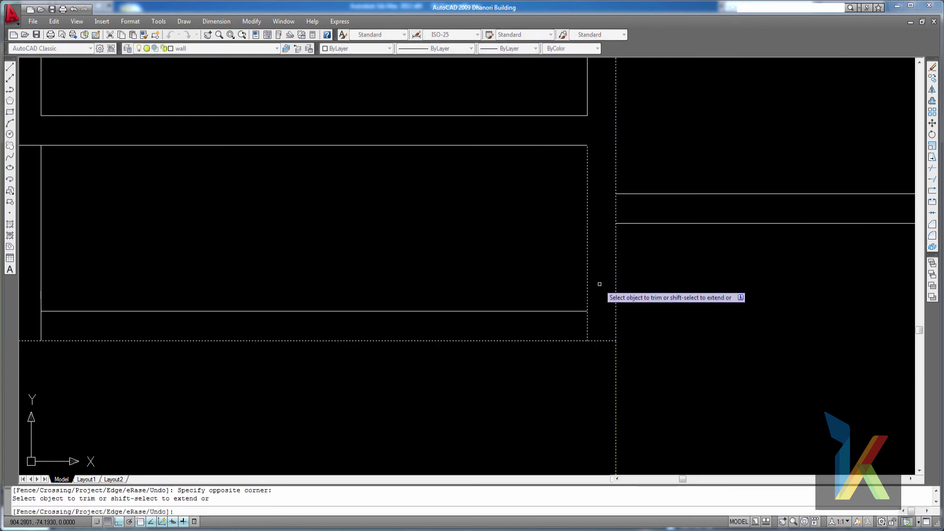
pyautogui.press('Escape')
pyautogui.scroll(-3, 586, 276)
pyautogui.scroll(-8, 472, 280)
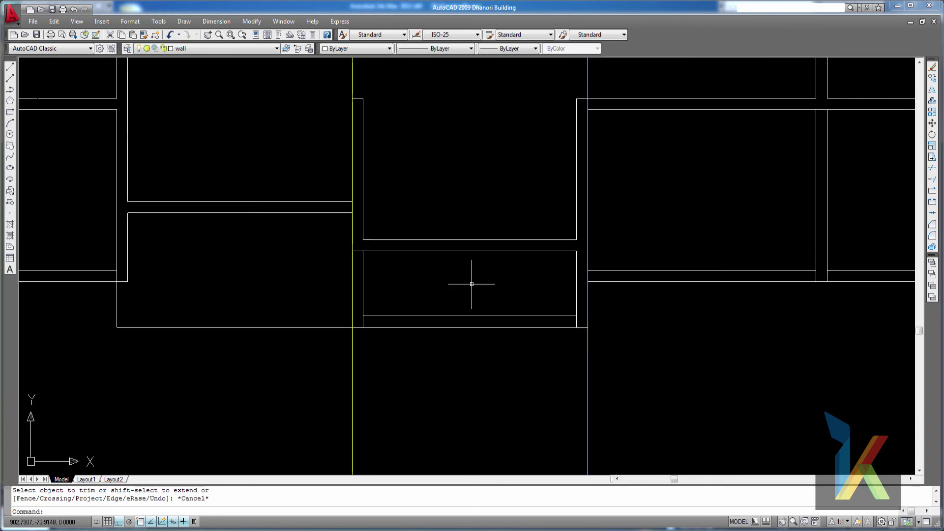
pyautogui.moveTo(502, 169); pyautogui.dragTo(500, 237, button='middle')
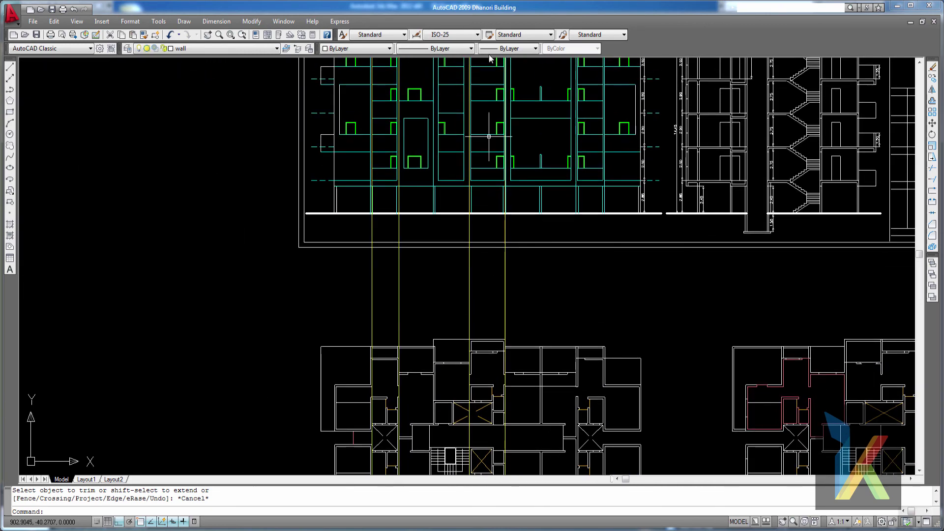
pyautogui.moveTo(559, 244); pyautogui.dragTo(517, 139, button='middle')
pyautogui.moveTo(550, 375); pyautogui.dragTo(548, 249, button='middle')
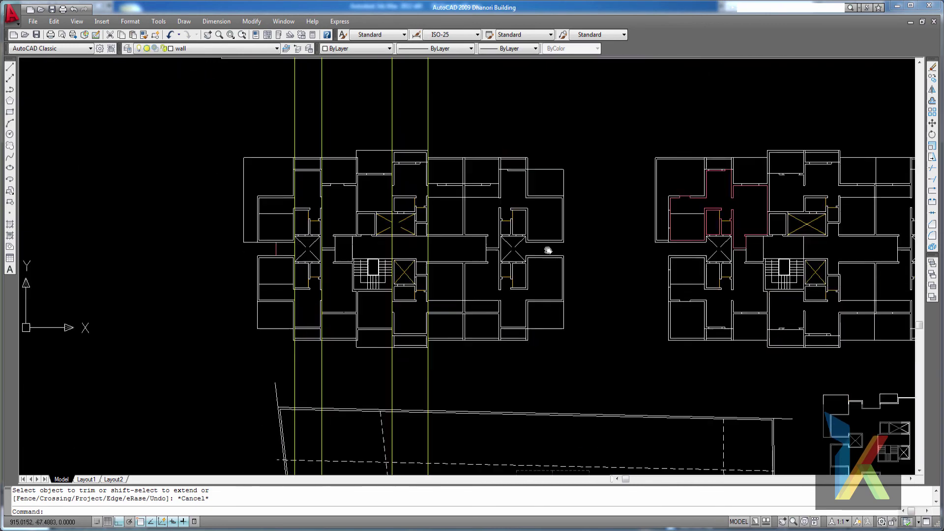
pyautogui.scroll(8, 525, 363)
pyautogui.scroll(2, 524, 240)
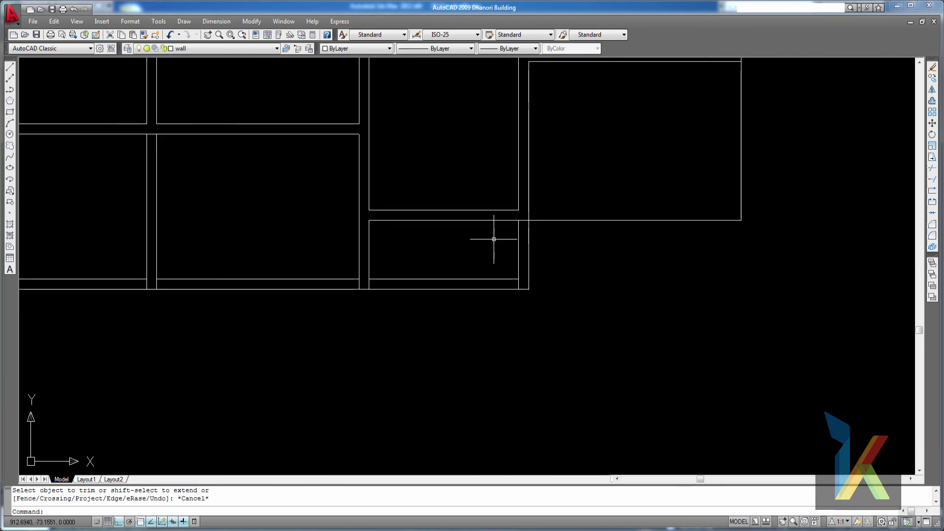
pyautogui.moveTo(382, 207); pyautogui.dragTo(421, 217, button='middle')
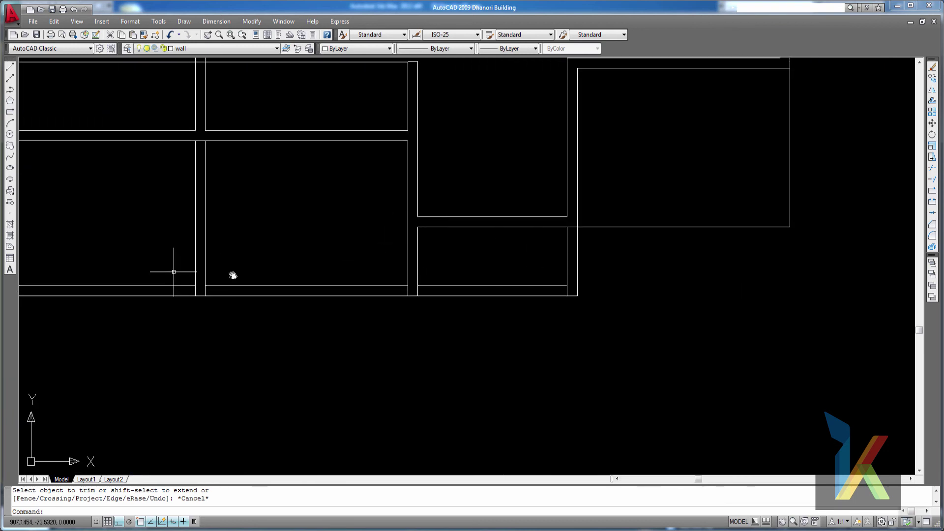
# - Trim the short wall segment at the corner between two parallel walls
pyautogui.scroll(-2, 233, 275)
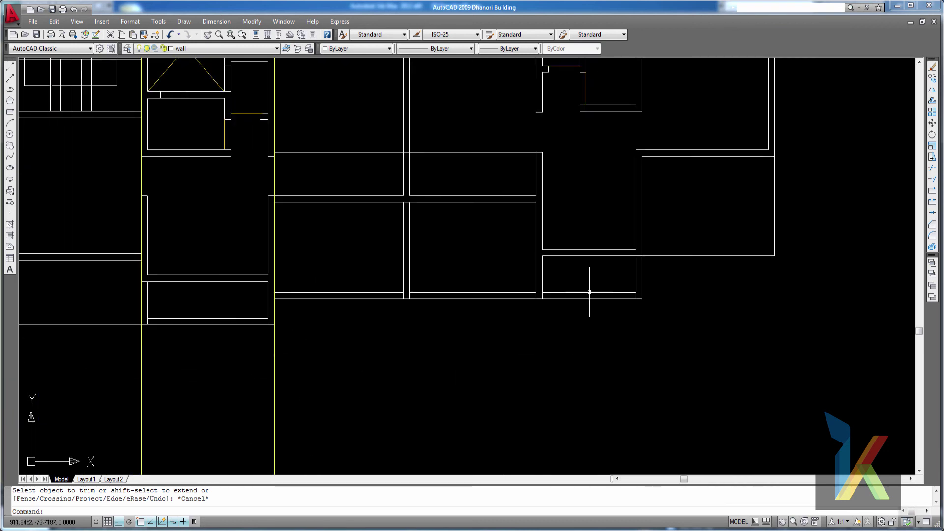
pyautogui.scroll(-1, 546, 274)
pyautogui.scroll(2, 546, 274)
pyautogui.scroll(-3, 340, 322)
pyautogui.scroll(2, 413, 320)
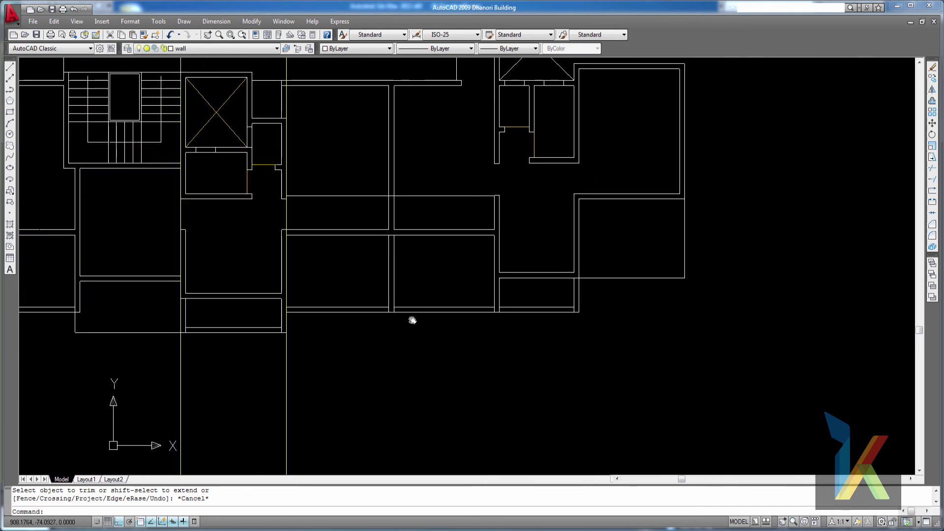
pyautogui.scroll(3, 504, 314)
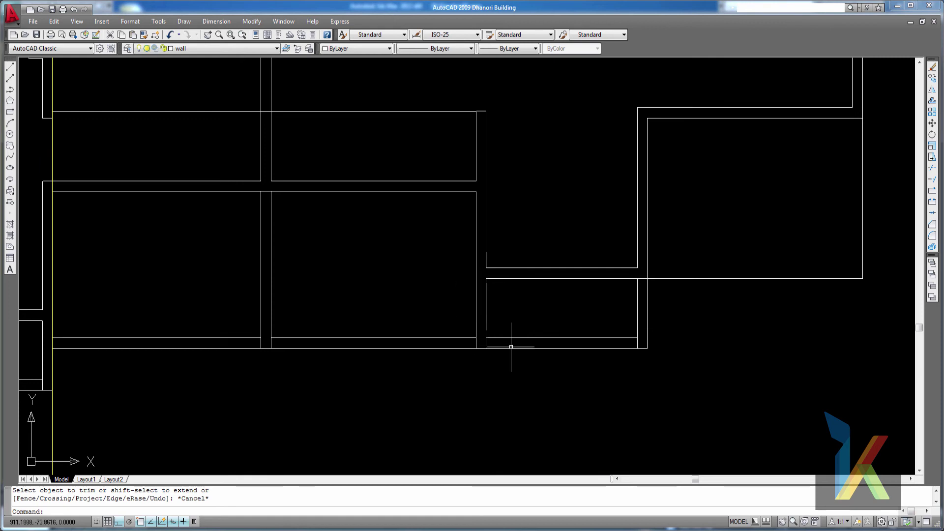
pyautogui.scroll(3, 634, 313)
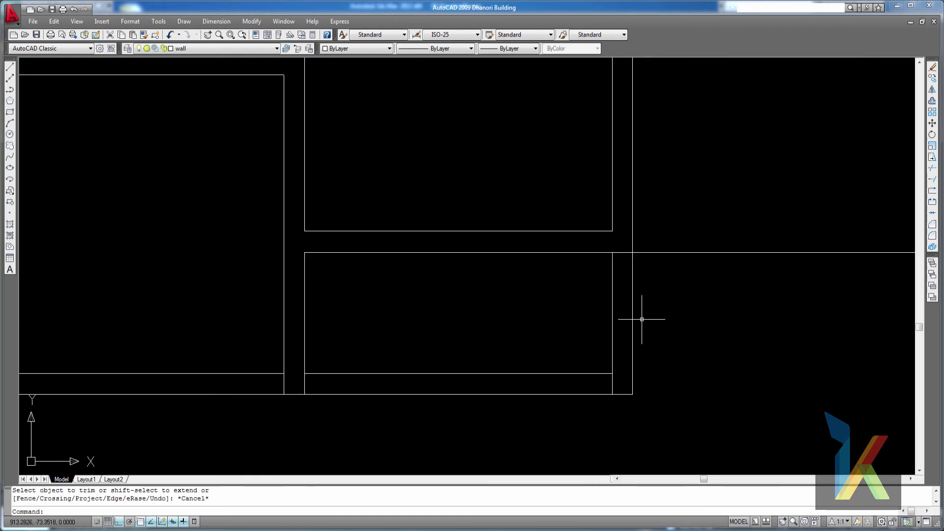
pyautogui.write('r')
pyautogui.press('Return')
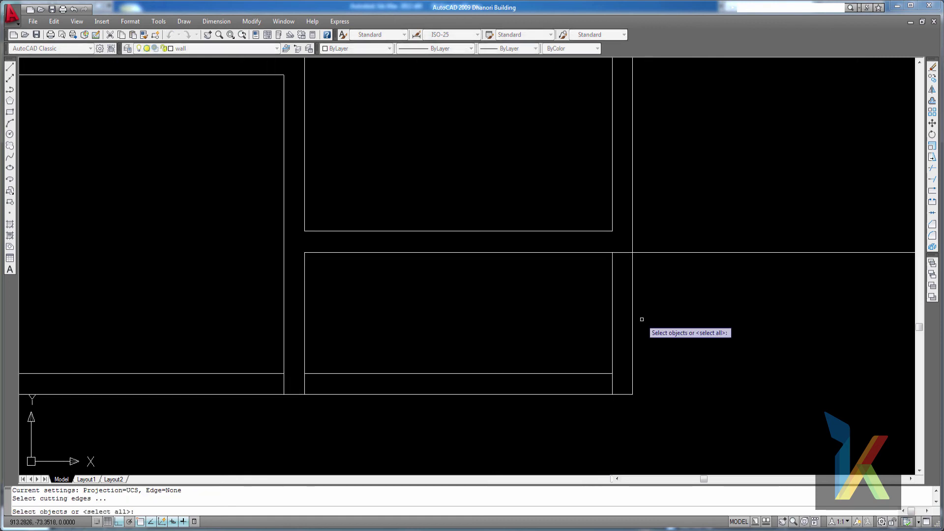
pyautogui.press('Return')
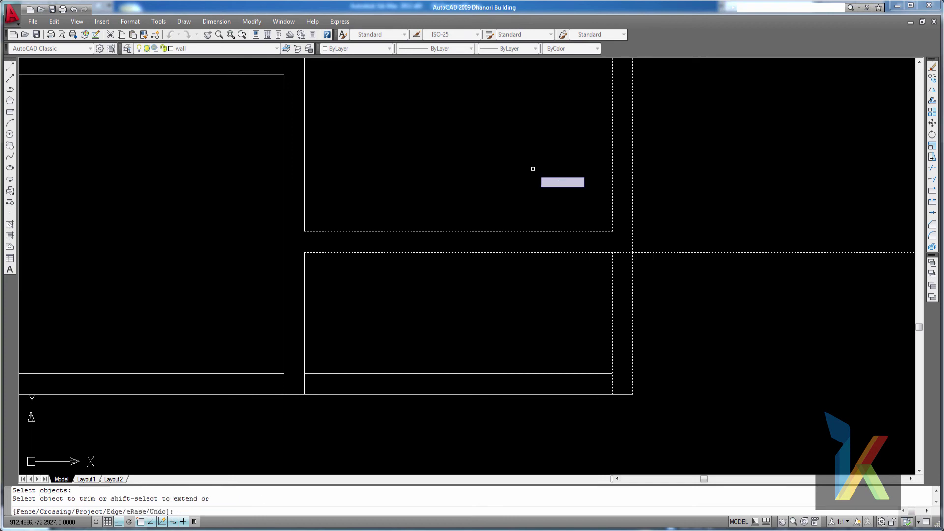
pyautogui.click(623, 250)
pyautogui.click(624, 260)
pyautogui.press('Escape')
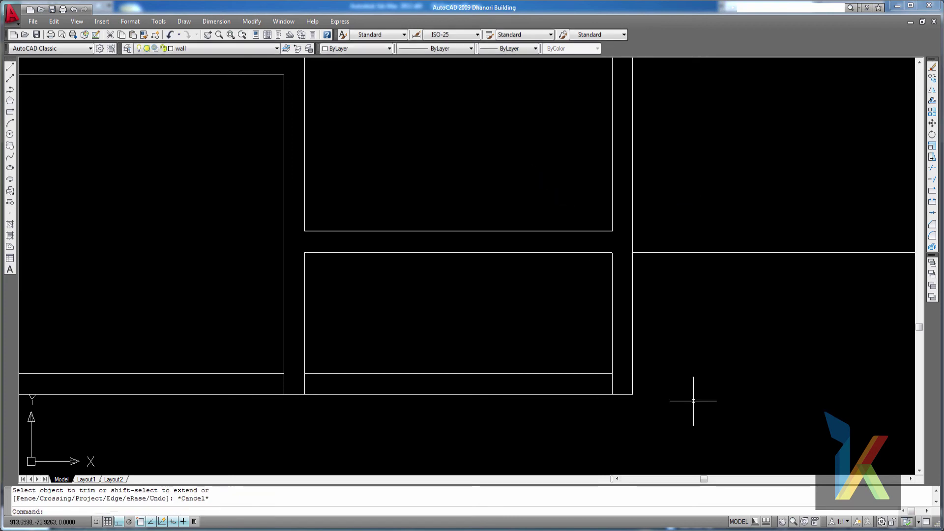
# - Zoom out to show both floor plans, the stair and lift rooms, and crossing lines
pyautogui.scroll(-3, 623, 284)
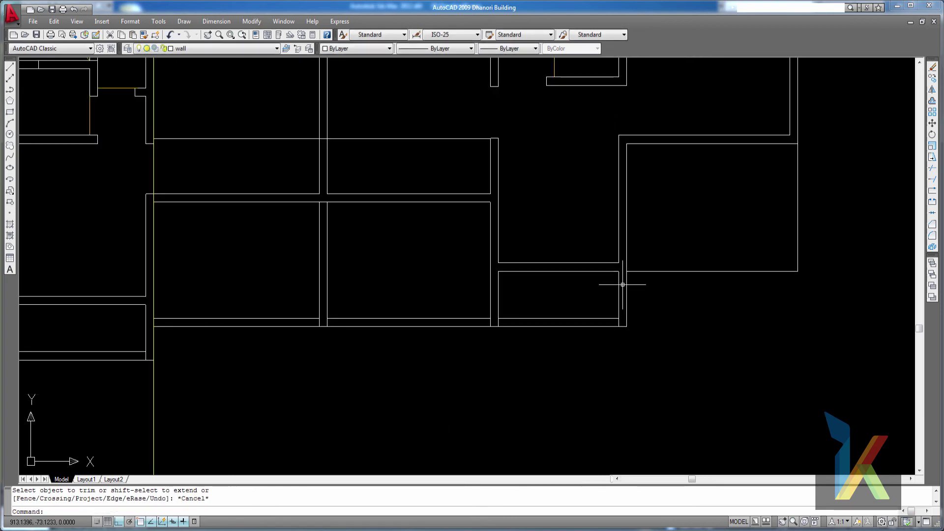
pyautogui.scroll(-3, 429, 226)
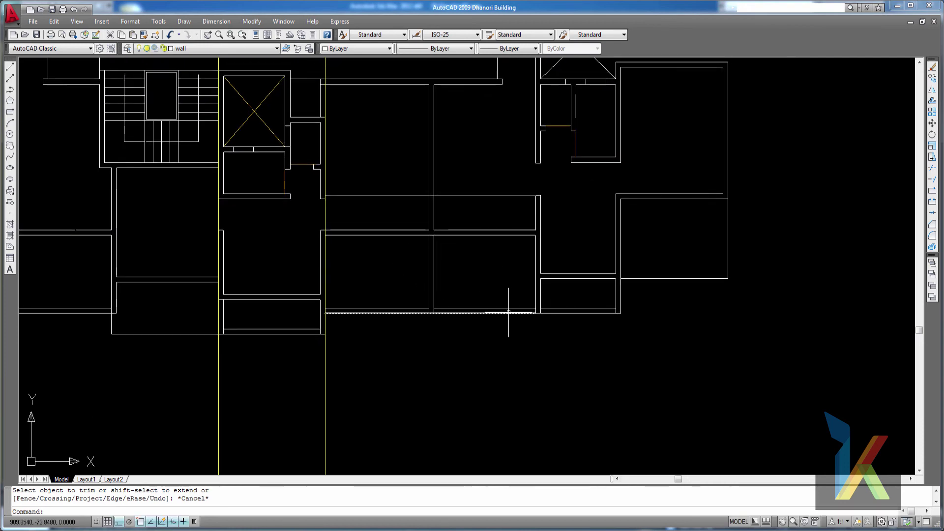
pyautogui.moveTo(509, 266); pyautogui.dragTo(519, 323, button='middle')
pyautogui.scroll(-6, 289, 219)
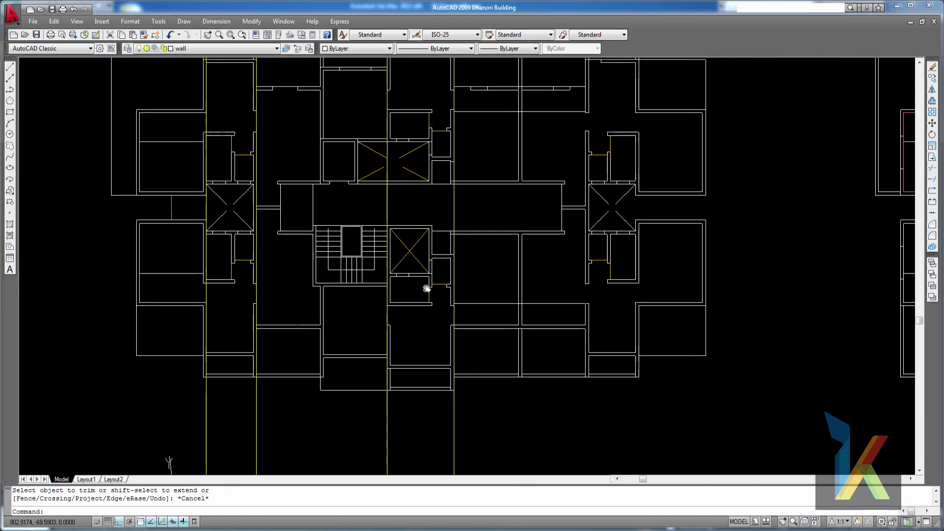
pyautogui.moveTo(400, 232); pyautogui.dragTo(399, 274, button='middle')
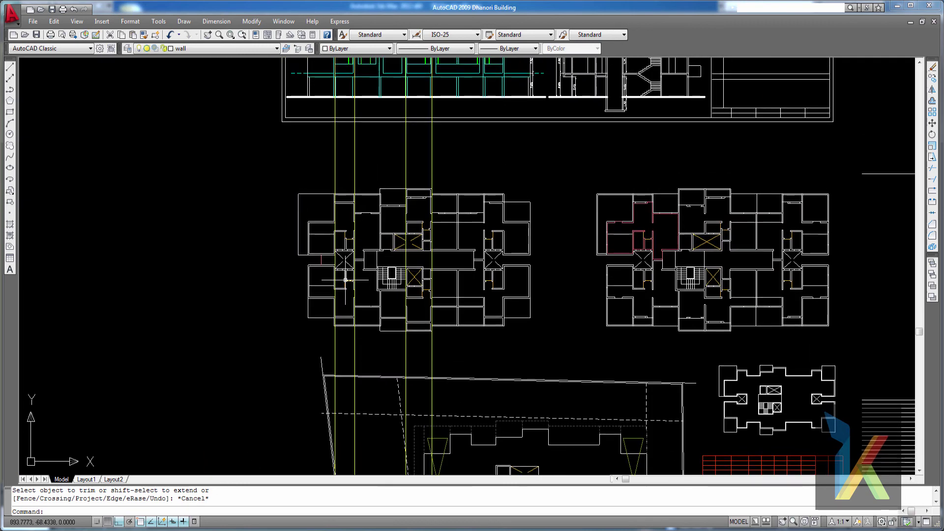
# - Crossing-select and delete the four vertical construction lines over the left building
pyautogui.click(458, 166)
pyautogui.click(322, 134)
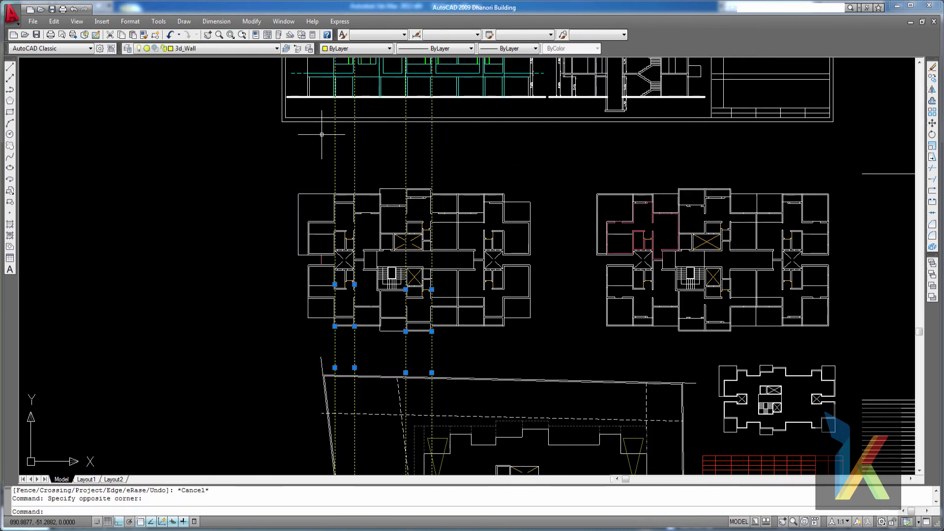
pyautogui.press('Delete')
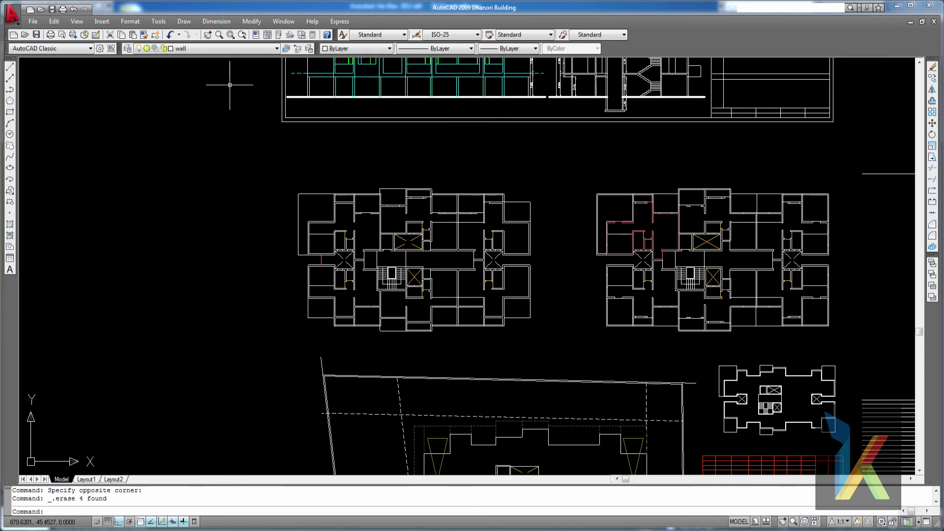
# - Make 3d_Wall the current layer and zoom in on the left building's core
pyautogui.click(222, 51)
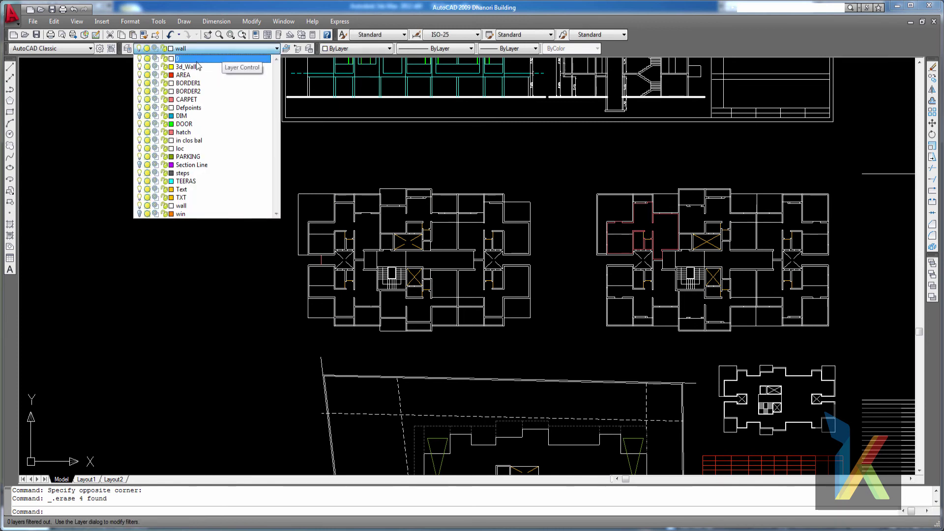
pyautogui.click(204, 68)
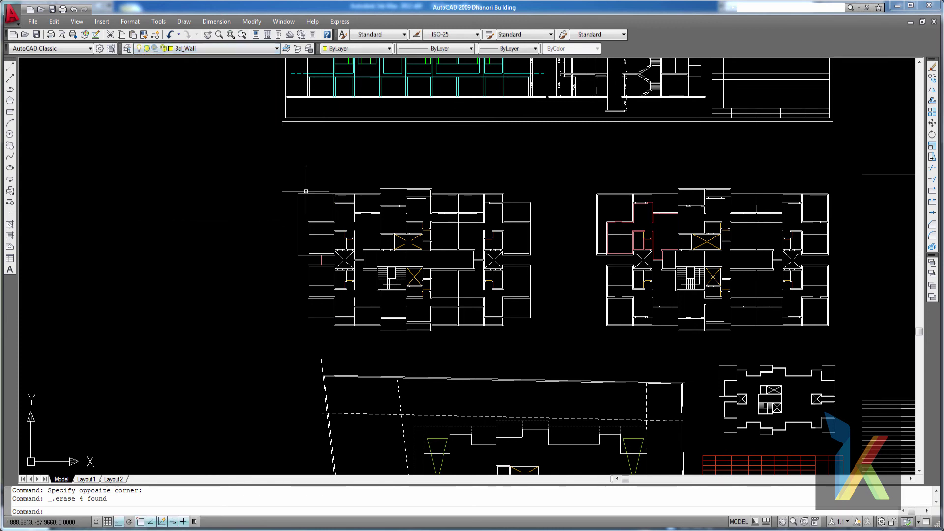
pyautogui.press('Escape')
pyautogui.scroll(3, 428, 275)
pyautogui.scroll(2, 331, 238)
pyautogui.moveTo(331, 238); pyautogui.dragTo(449, 236, button='middle')
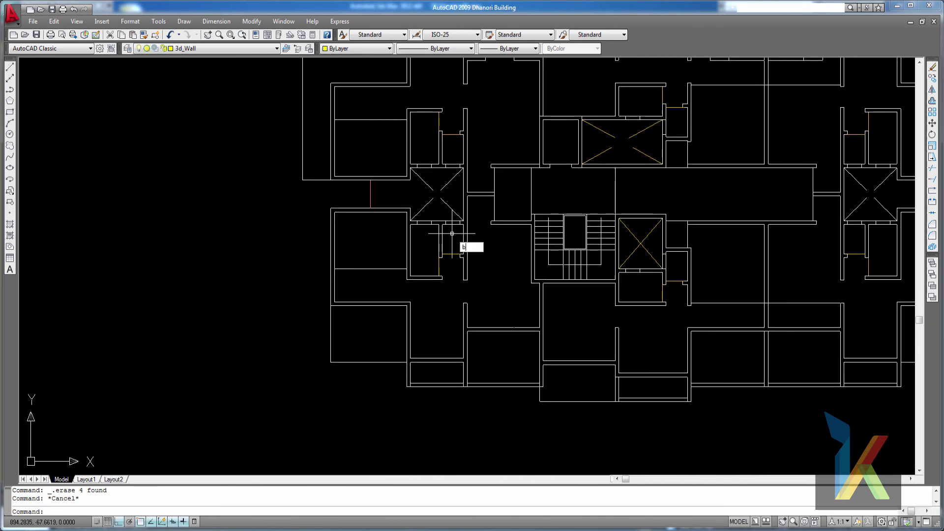
# - Try a BOUNDARY pick inside the left building's walls and dismiss the boundary-not-found error
pyautogui.press('Return')
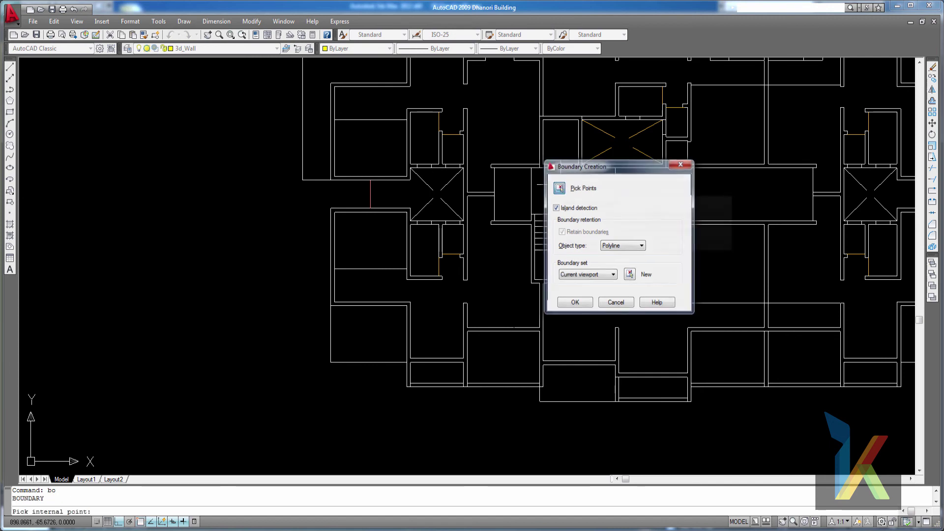
pyautogui.click(562, 187)
pyautogui.click(371, 215)
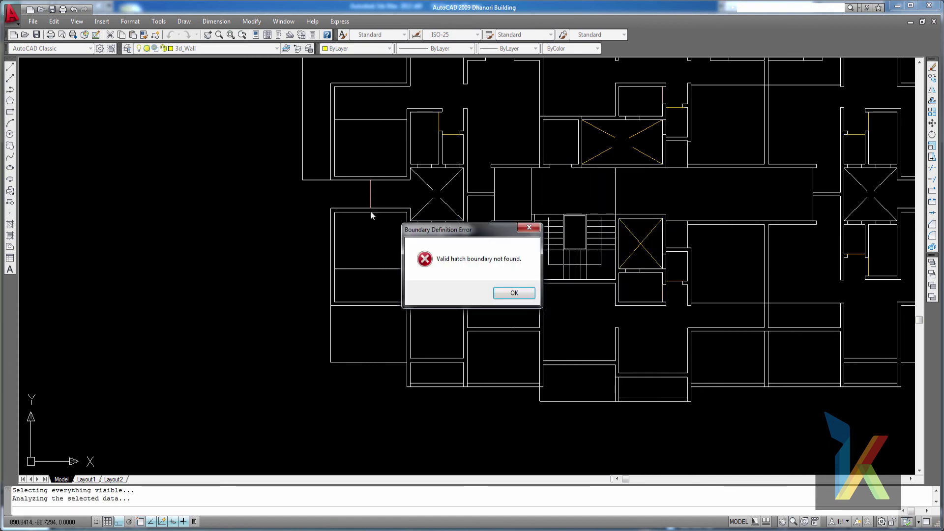
pyautogui.click(514, 293)
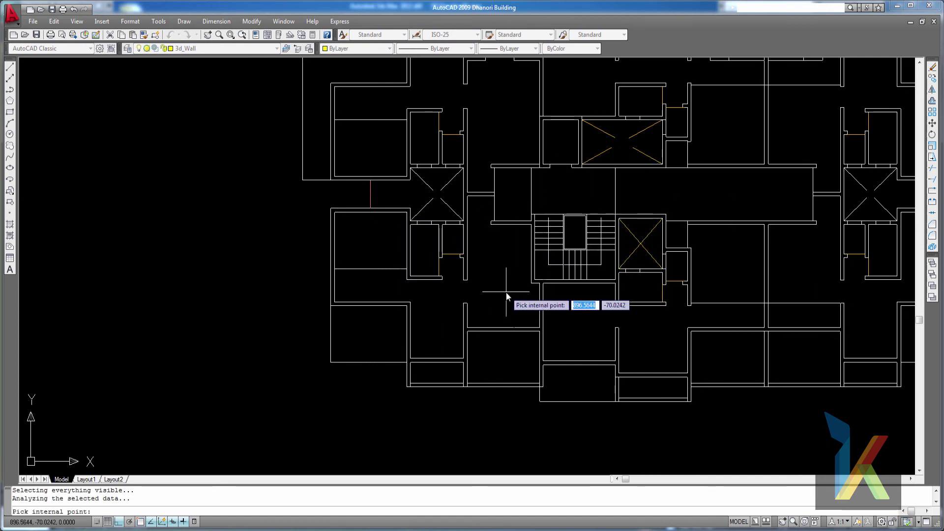
pyautogui.press('Escape')
pyautogui.scroll(-2, 516, 246)
pyautogui.moveTo(499, 241); pyautogui.dragTo(409, 238, button='middle')
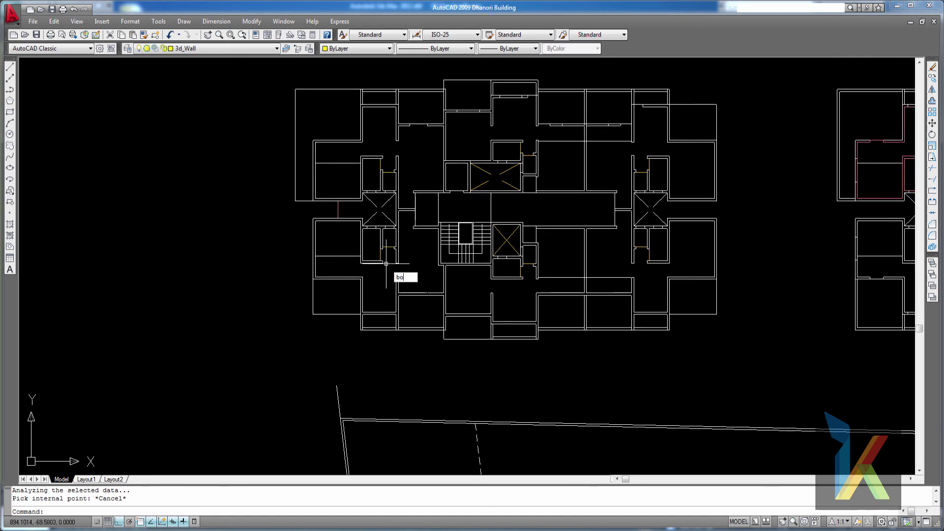
# - Retry BOUNDARY with a point between the wall lines, then cancel it
pyautogui.press('Return')
pyautogui.click(557, 189)
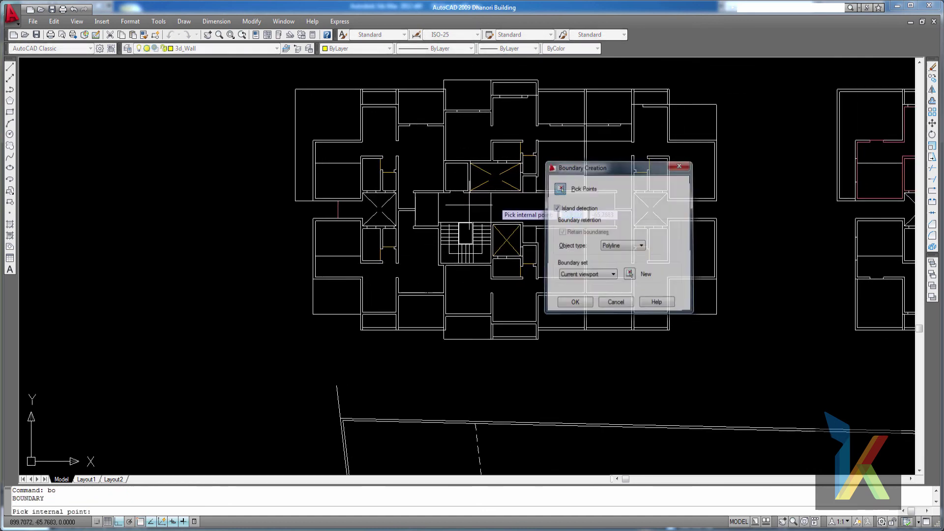
pyautogui.click(341, 220)
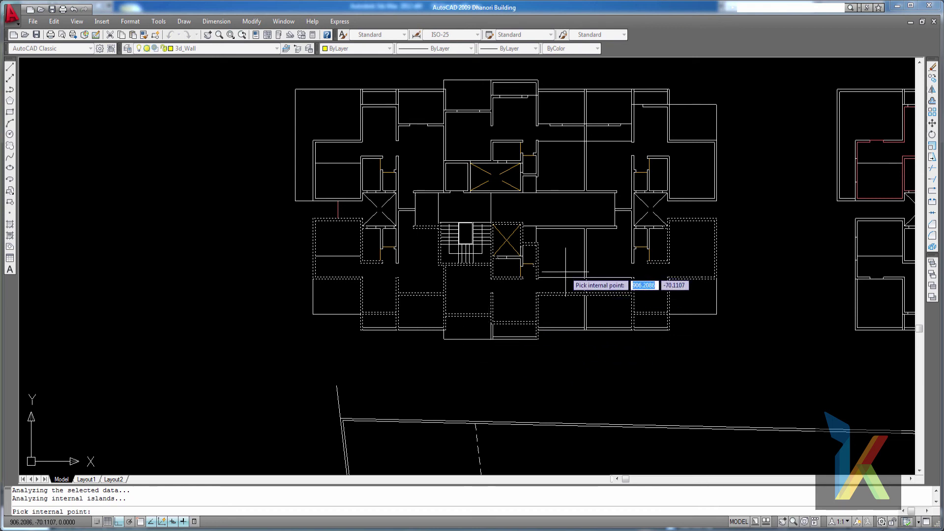
pyautogui.press('Escape')
pyautogui.scroll(5, 539, 327)
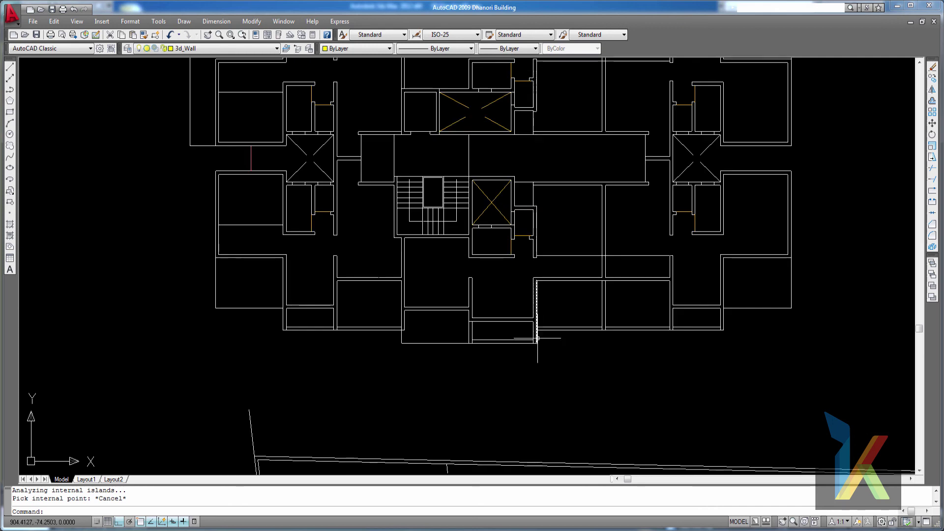
# - Begin a vertical construction line with XL, Ver, then cancel it without placing one
pyautogui.write('x')
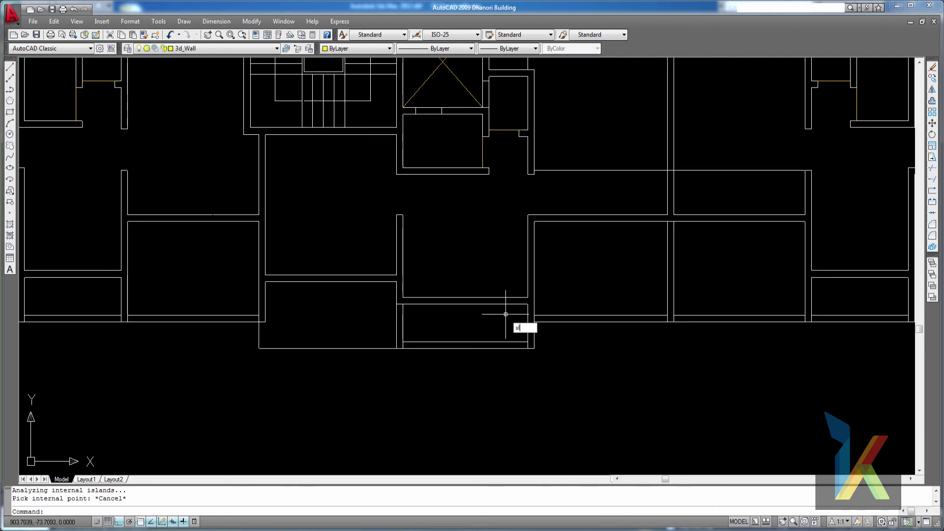
pyautogui.write('l')
pyautogui.press('Return')
pyautogui.write('v')
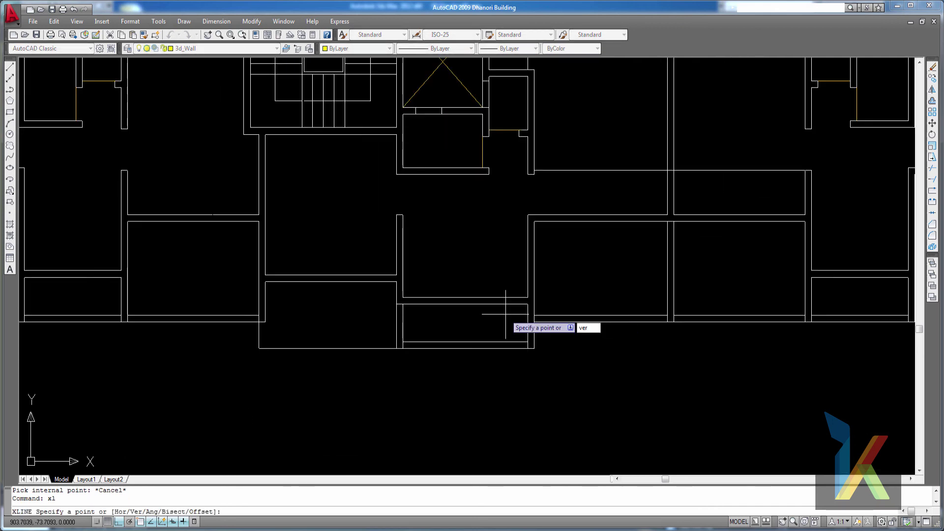
pyautogui.write('er')
pyautogui.press('Return')
pyautogui.scroll(-5, 441, 259)
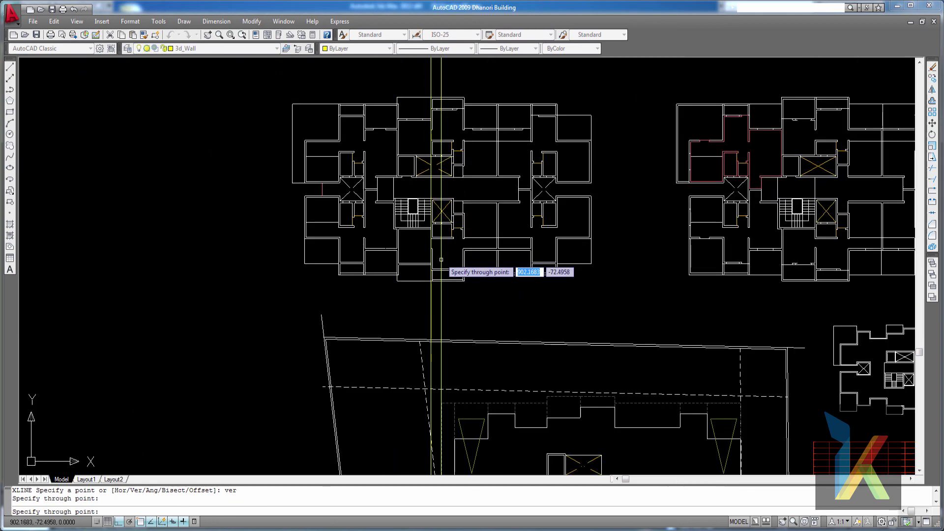
pyautogui.moveTo(441, 260); pyautogui.dragTo(431, 456, button='middle')
pyautogui.moveTo(481, 227); pyautogui.dragTo(483, 294, button='middle')
pyautogui.press('Escape')
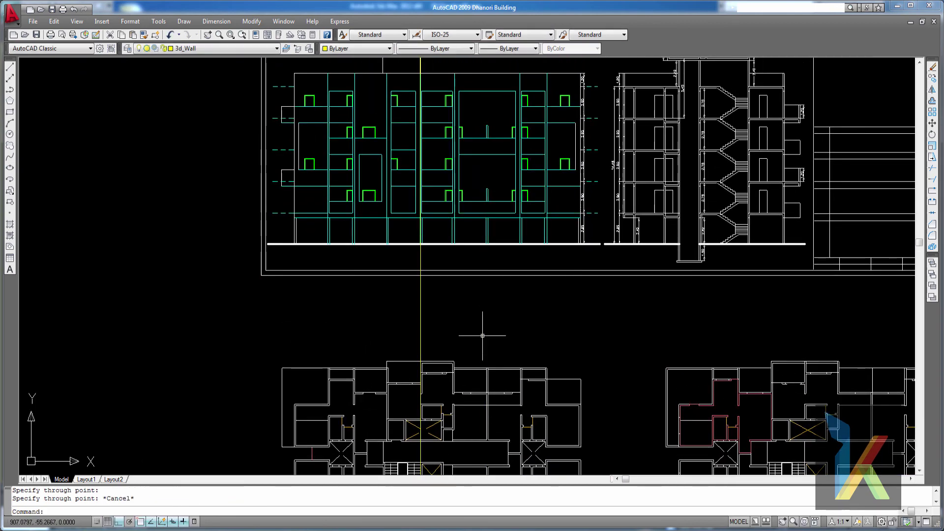
# - Window-select the stray vertical construction line on the floor plan and delete it
pyautogui.moveTo(483, 335); pyautogui.dragTo(482, 158, button='middle')
pyautogui.scroll(3, 444, 376)
pyautogui.moveTo(443, 376); pyautogui.dragTo(458, 337, button='middle')
pyautogui.press('Escape')
pyautogui.click(440, 337)
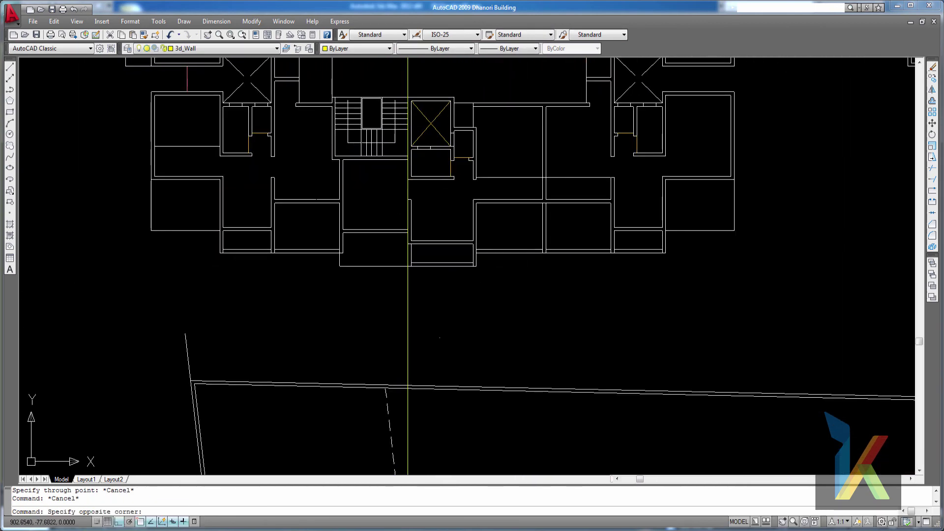
pyautogui.click(381, 309)
pyautogui.press('Delete')
# - Start a TR trim, cancel it, and centre the whole floor plan in view
pyautogui.scroll(6, 439, 246)
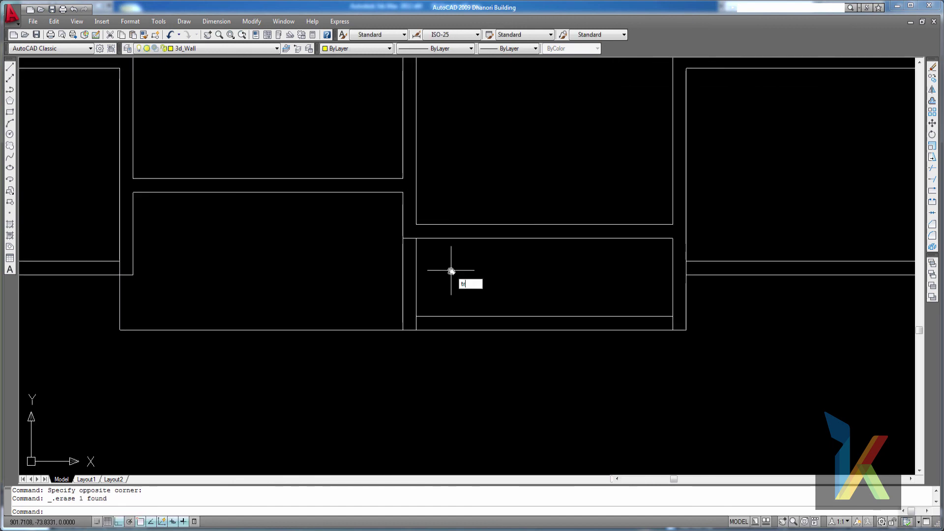
pyautogui.write('tr')
pyautogui.press('Return')
pyautogui.press('Return')
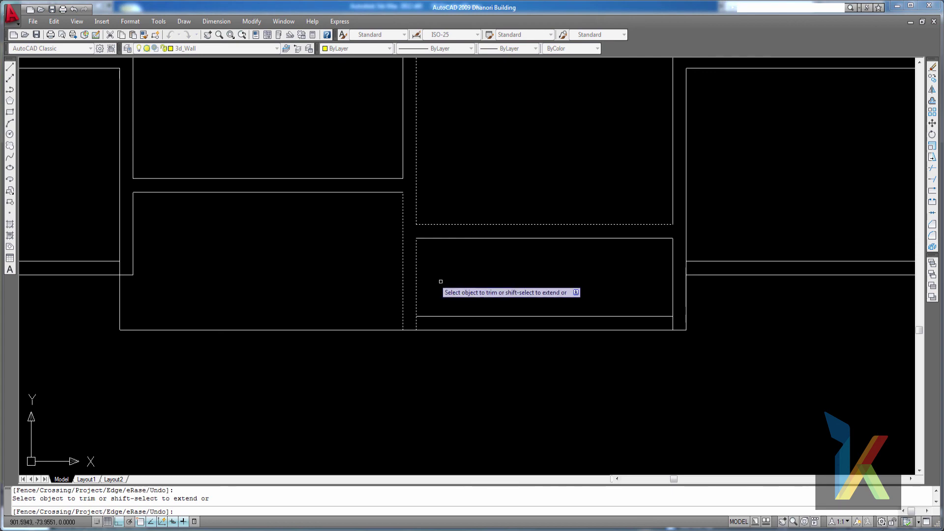
pyautogui.press('Escape')
pyautogui.scroll(-5, 532, 280)
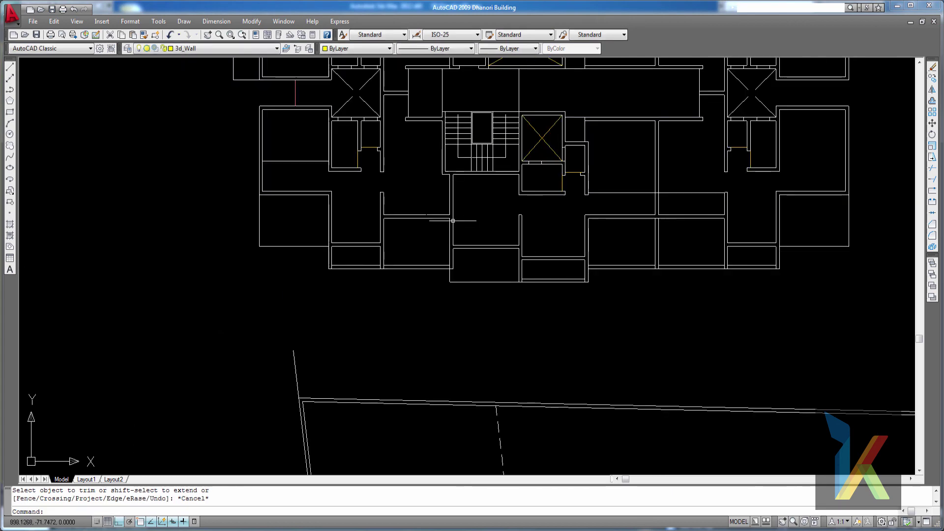
pyautogui.moveTo(378, 177); pyautogui.dragTo(331, 279, button='middle')
pyautogui.moveTo(491, 245); pyautogui.dragTo(450, 310, button='middle')
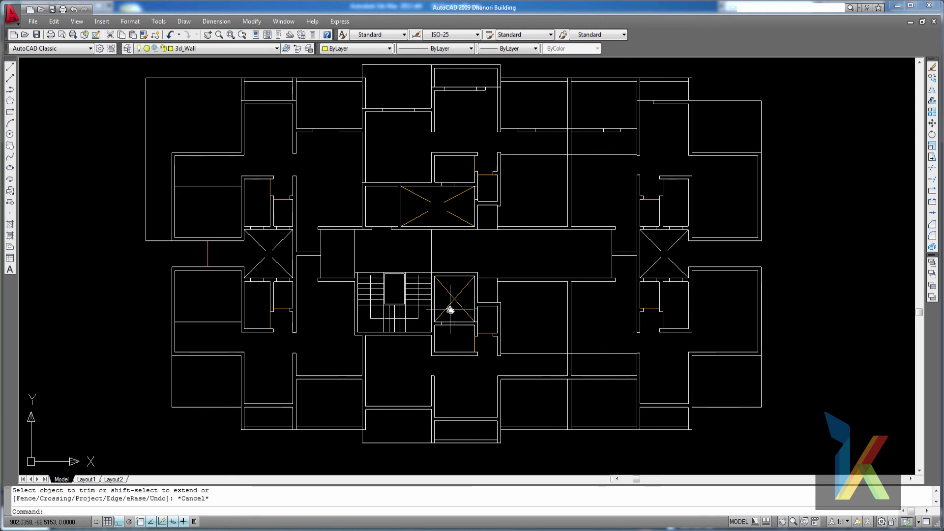
# - Use BOUNDARY Pick Points inside the lower wall region to create its closed polyline
pyautogui.write('bo')
pyautogui.press('Return')
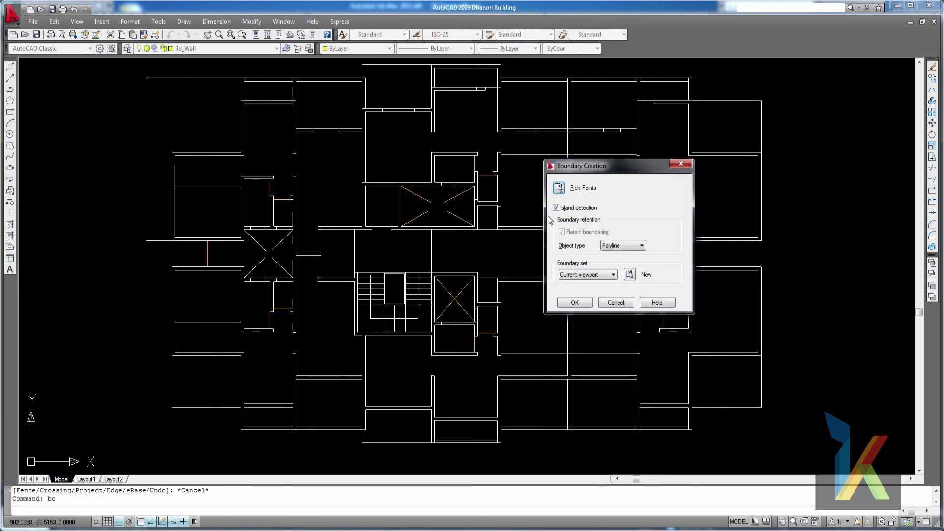
pyautogui.click(558, 192)
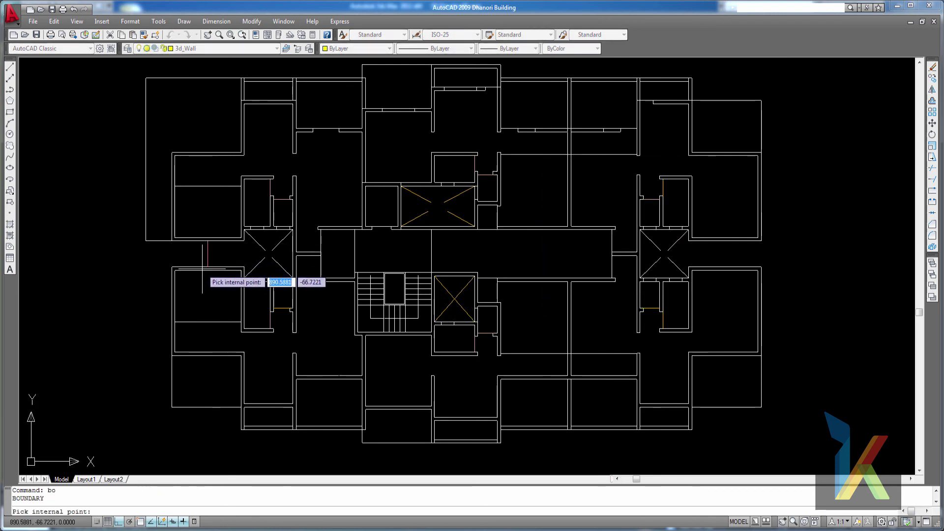
pyautogui.click(205, 275)
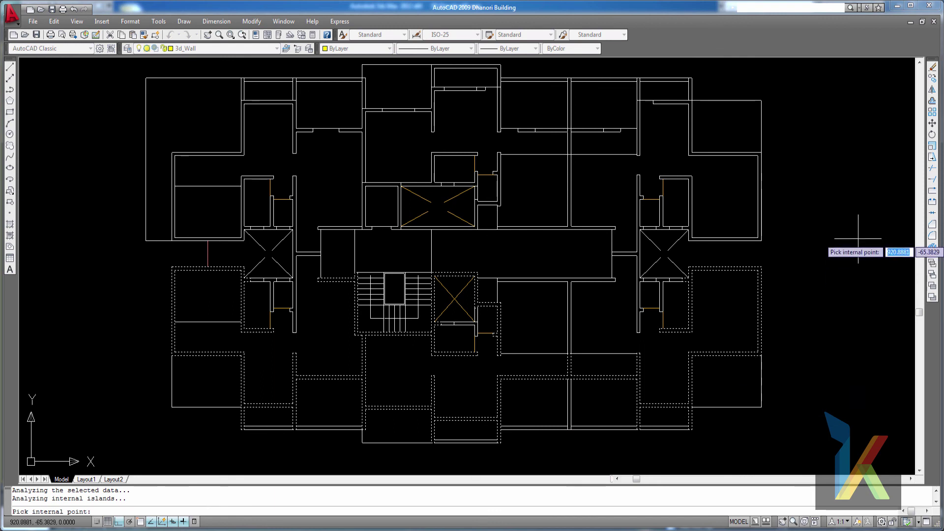
pyautogui.press('Return')
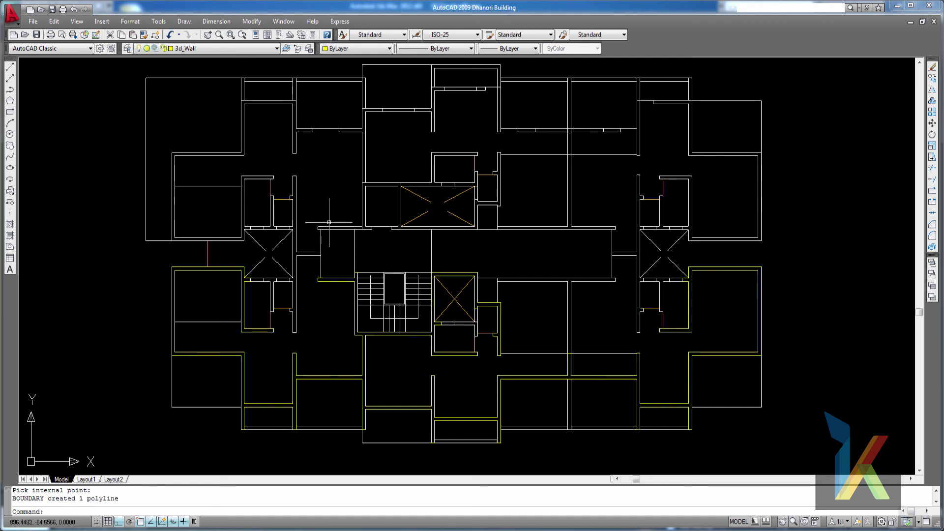
pyautogui.scroll(7, 259, 125)
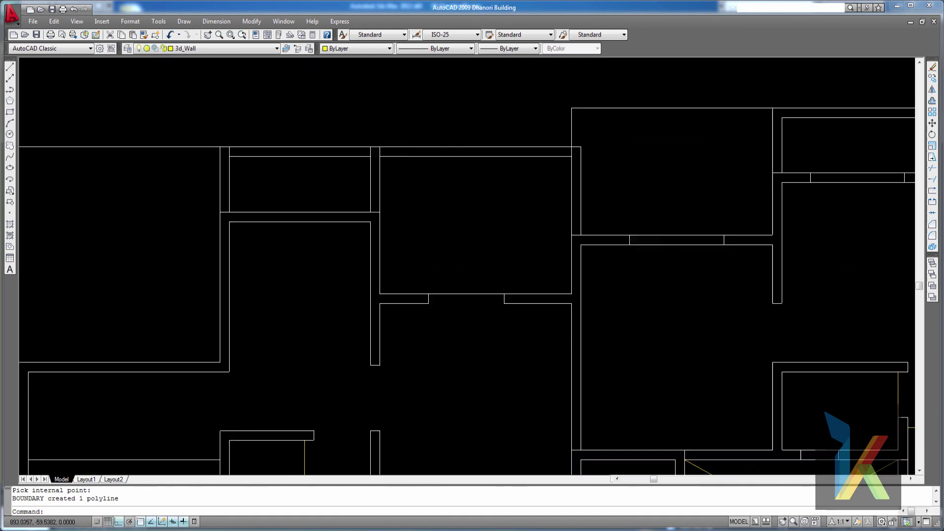
# - Trim the short horizontal wall stubs at the left and right upper junctions, using the walls as cutting edges
pyautogui.press('Escape')
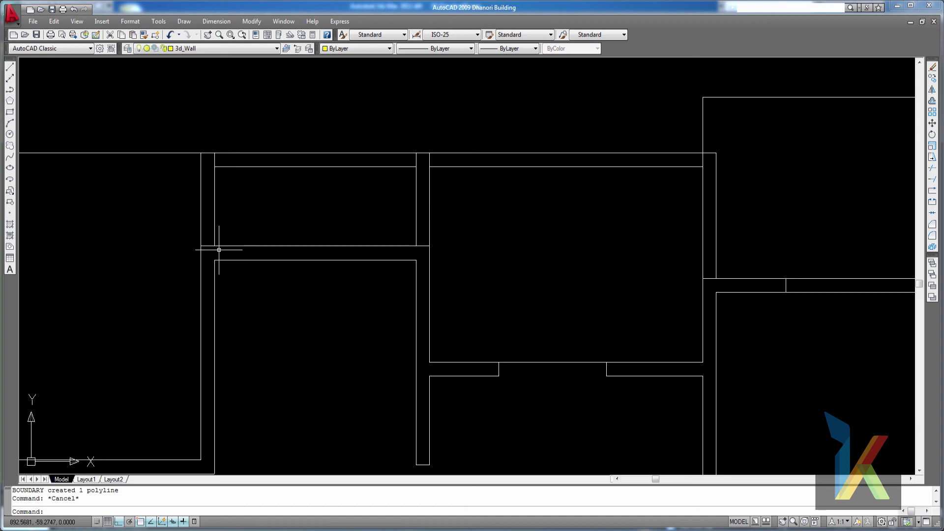
pyautogui.press('Return')
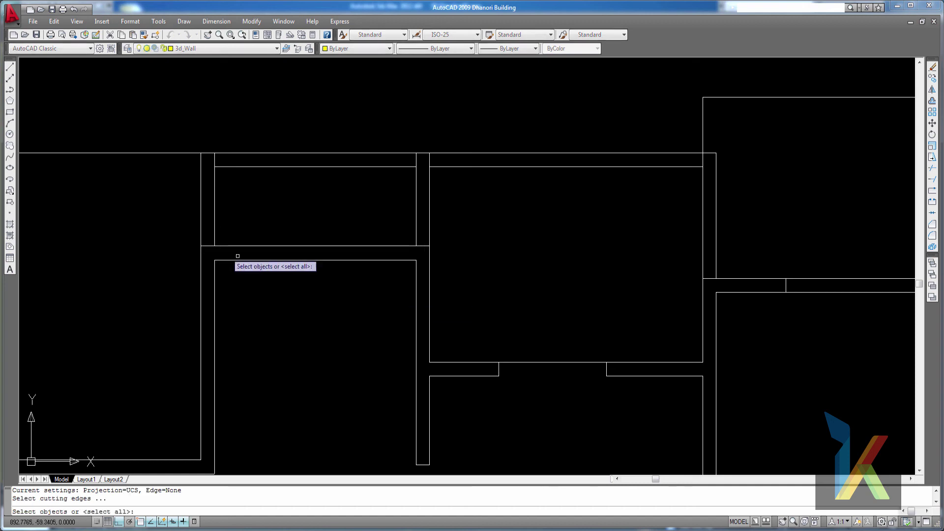
pyautogui.click(449, 299)
pyautogui.click(180, 204)
pyautogui.press('Return')
pyautogui.click(205, 244)
pyautogui.click(215, 253)
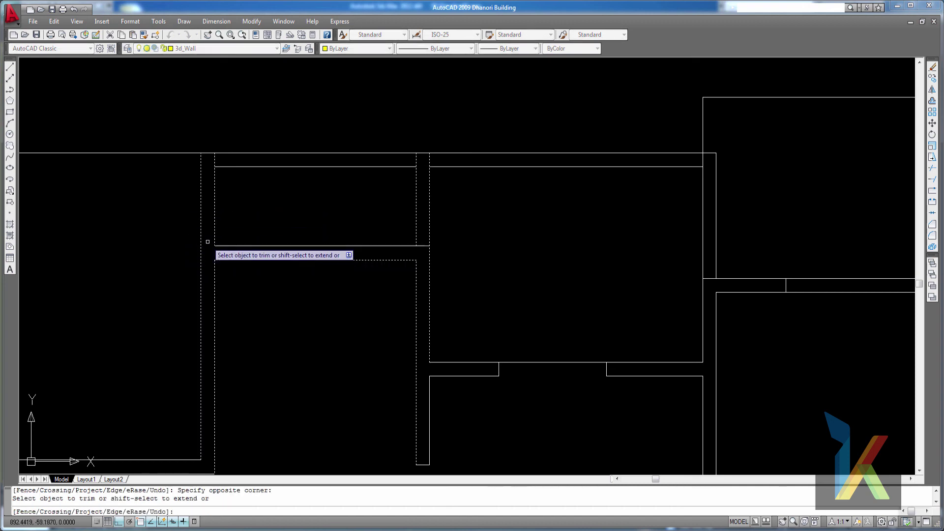
pyautogui.click(423, 246)
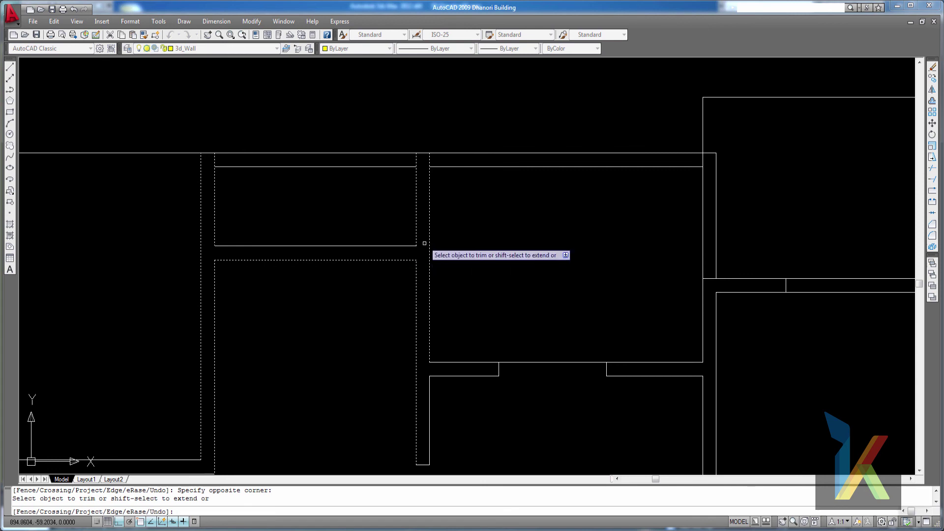
pyautogui.press('Escape')
pyautogui.scroll(-5, 249, 262)
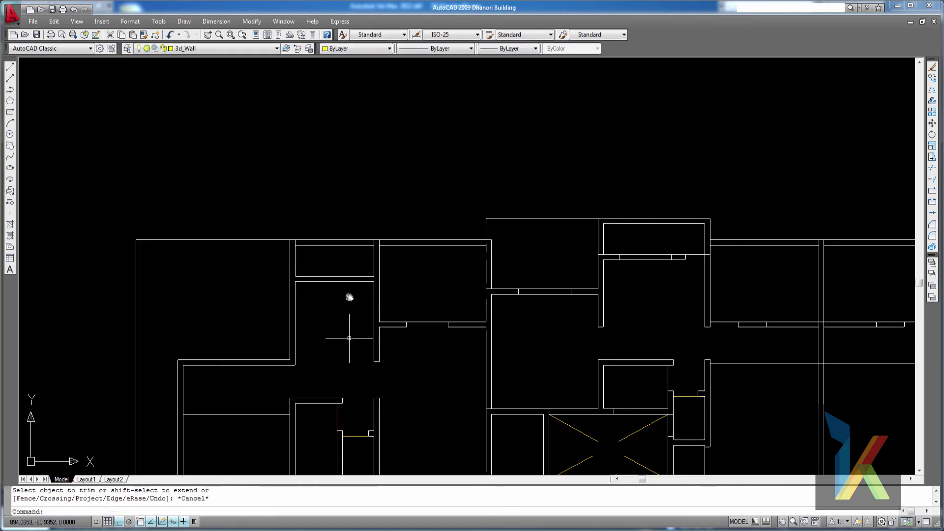
pyautogui.scroll(-3, 709, 144)
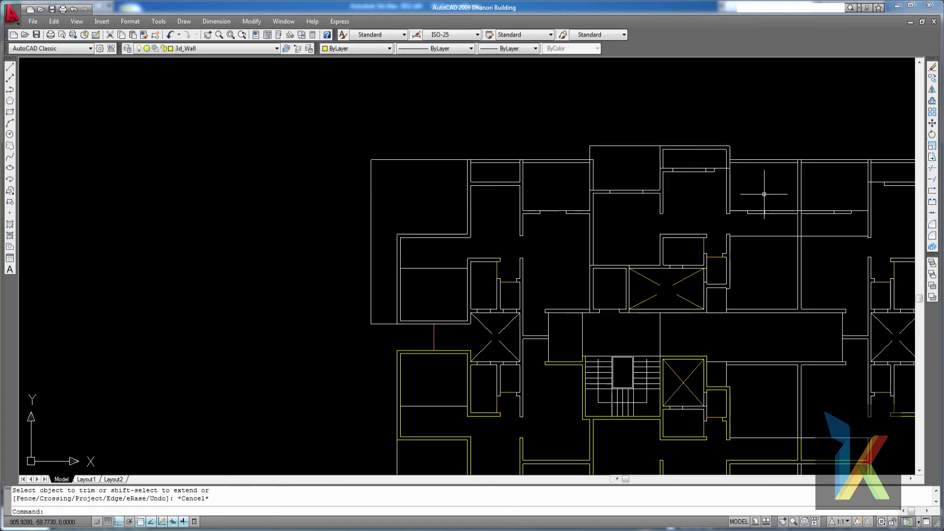
pyautogui.moveTo(767, 272); pyautogui.dragTo(601, 251, button='middle')
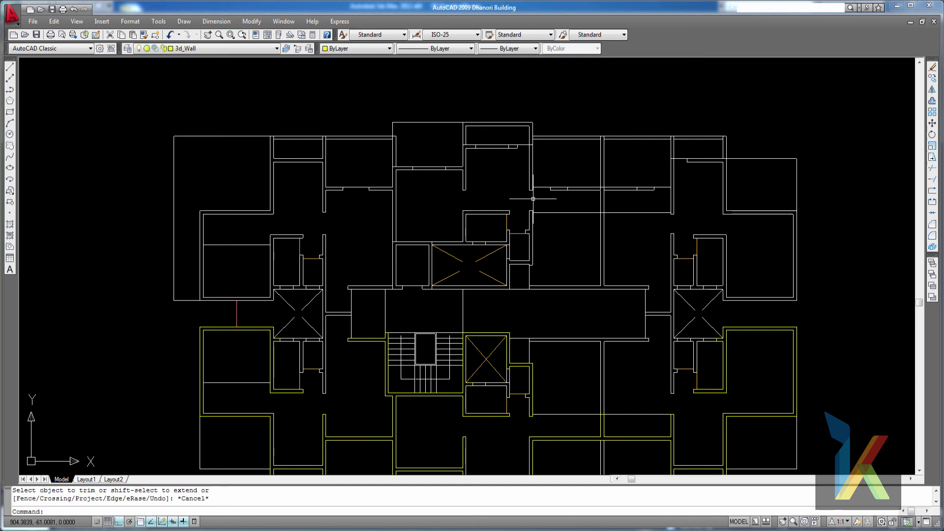
# - Create boundary polylines by picking the upper-left room, the next region and the top-centre wall region
pyautogui.press('Return')
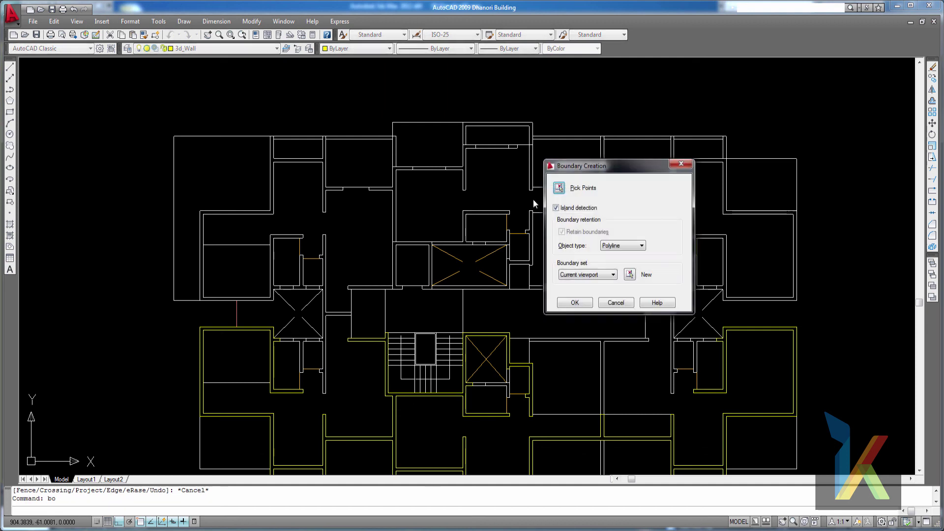
pyautogui.click(560, 192)
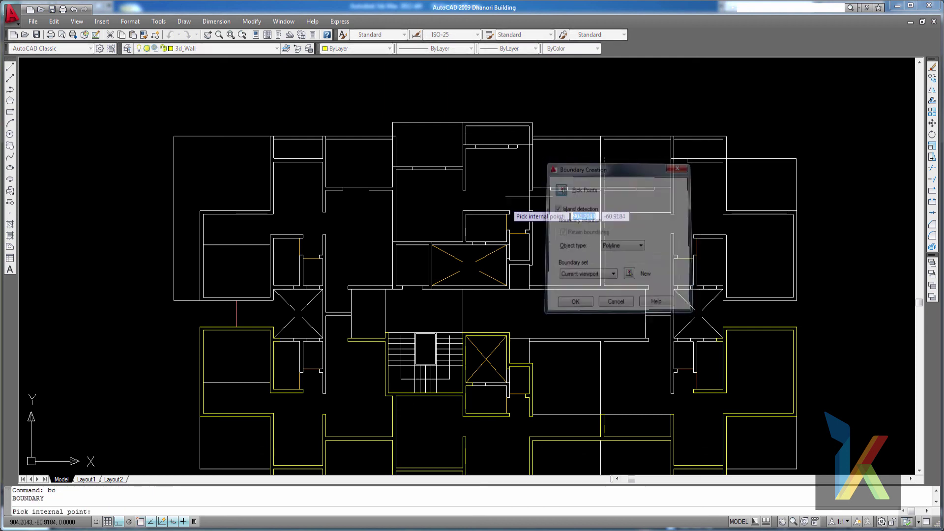
pyautogui.click(212, 216)
pyautogui.scroll(3, 415, 169)
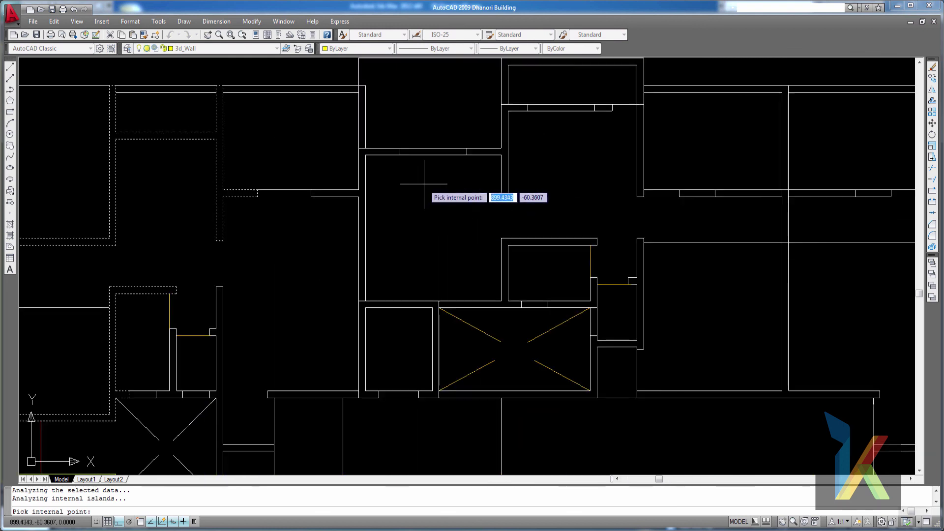
pyautogui.click(403, 158)
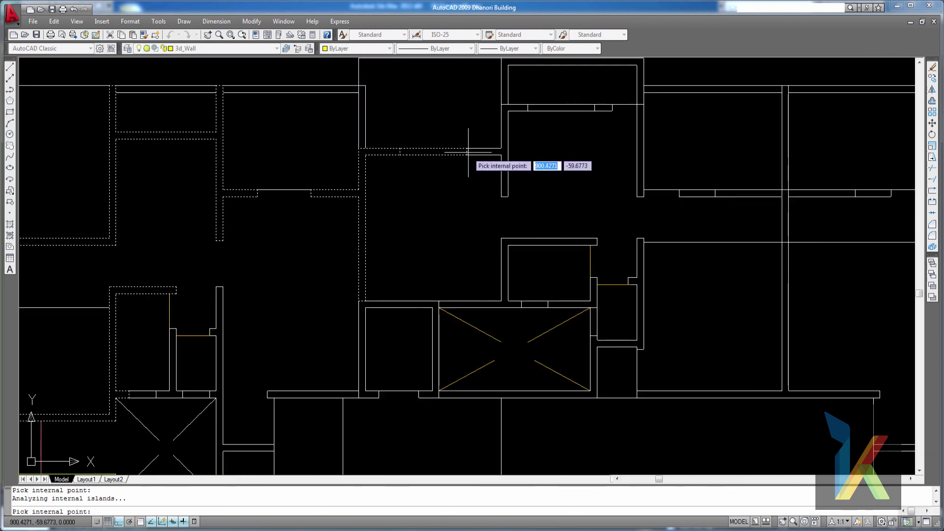
pyautogui.click(557, 107)
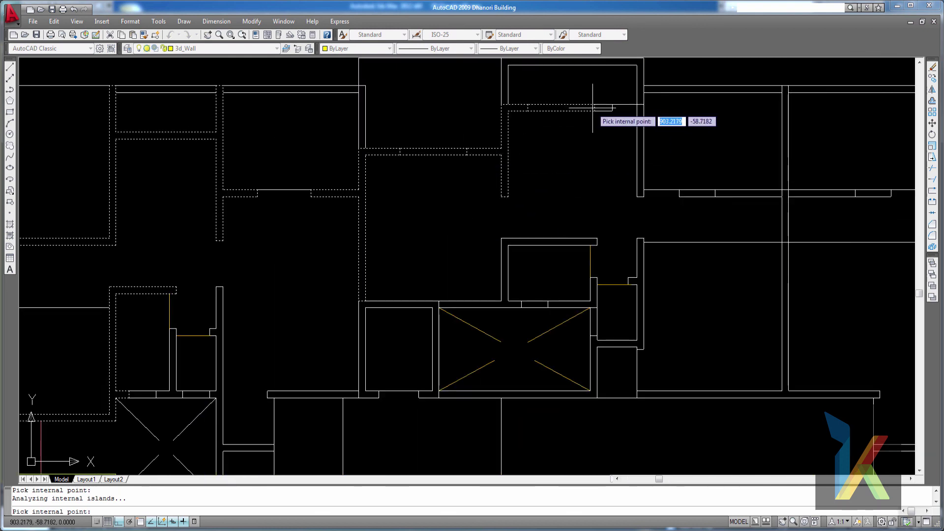
pyautogui.press('Return')
pyautogui.scroll(-2, 685, 188)
pyautogui.moveTo(684, 188); pyautogui.dragTo(548, 204, button='middle')
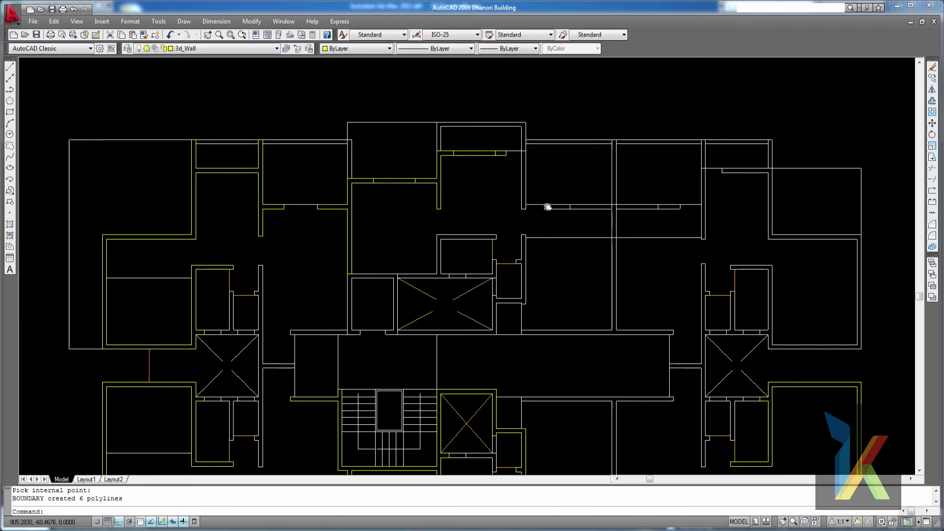
# - Run BOUNDARY again on the top-centre region, the thin wall strips and the top-right room
pyautogui.press('Return')
pyautogui.click(559, 189)
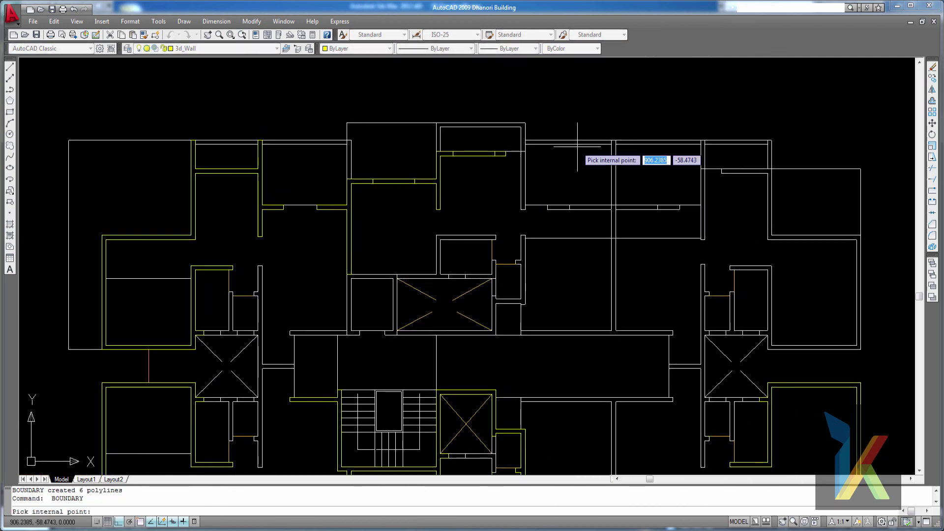
pyautogui.click(533, 189)
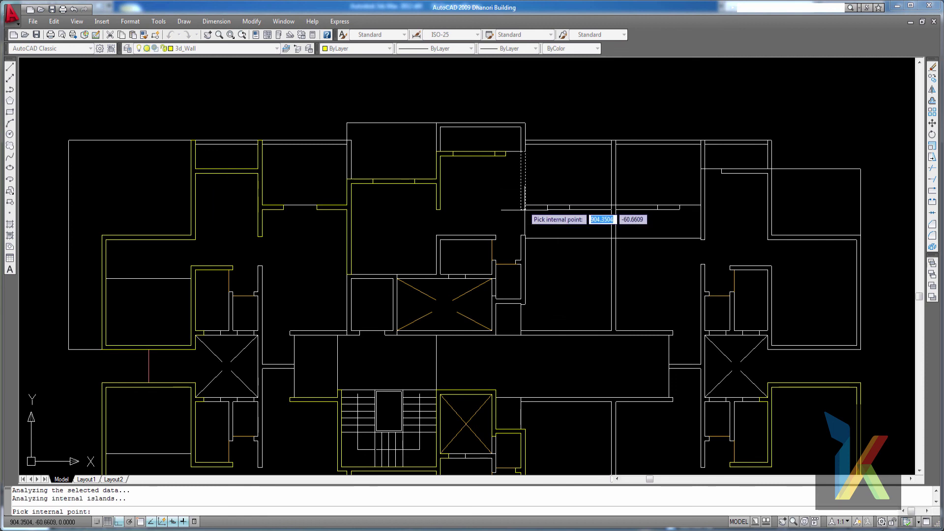
pyautogui.click(609, 207)
pyautogui.click(613, 194)
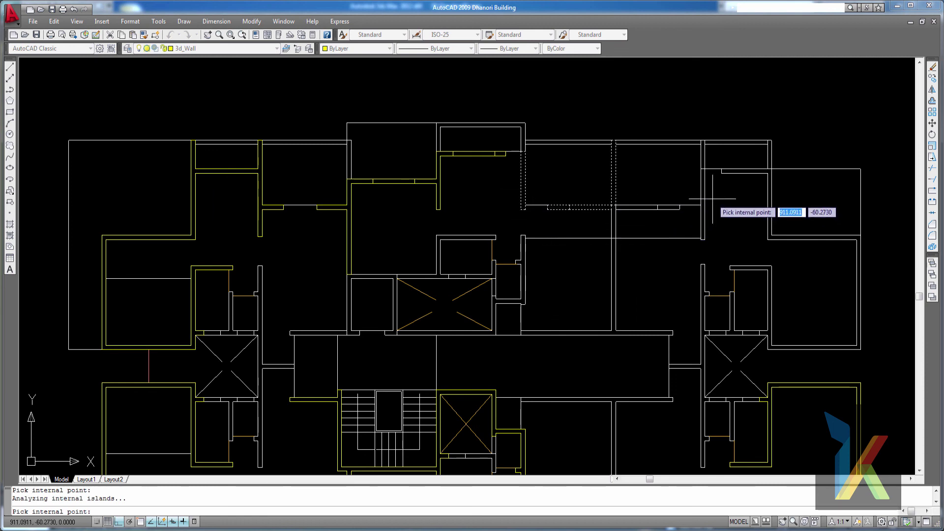
pyautogui.click(640, 207)
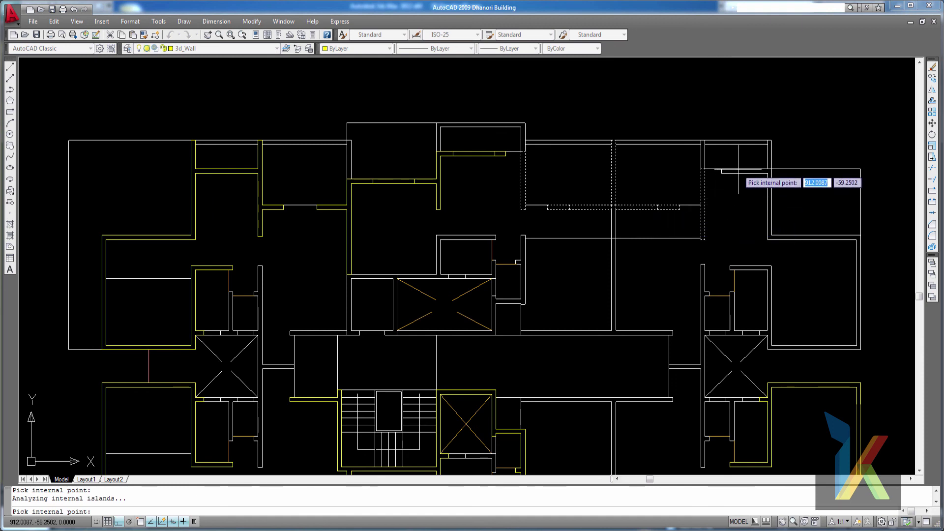
pyautogui.click(751, 179)
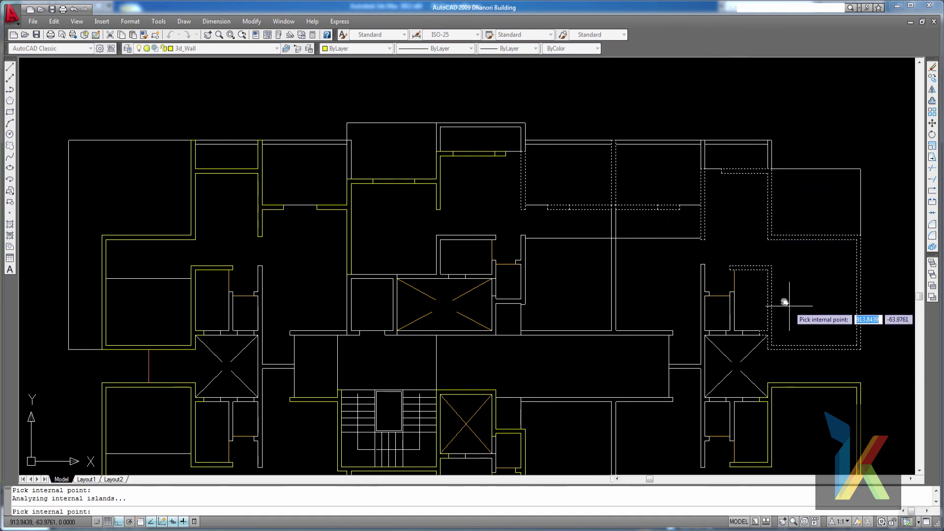
pyautogui.moveTo(788, 300); pyautogui.dragTo(753, 255, button='middle')
pyautogui.press('Return')
pyautogui.scroll(-3, 639, 256)
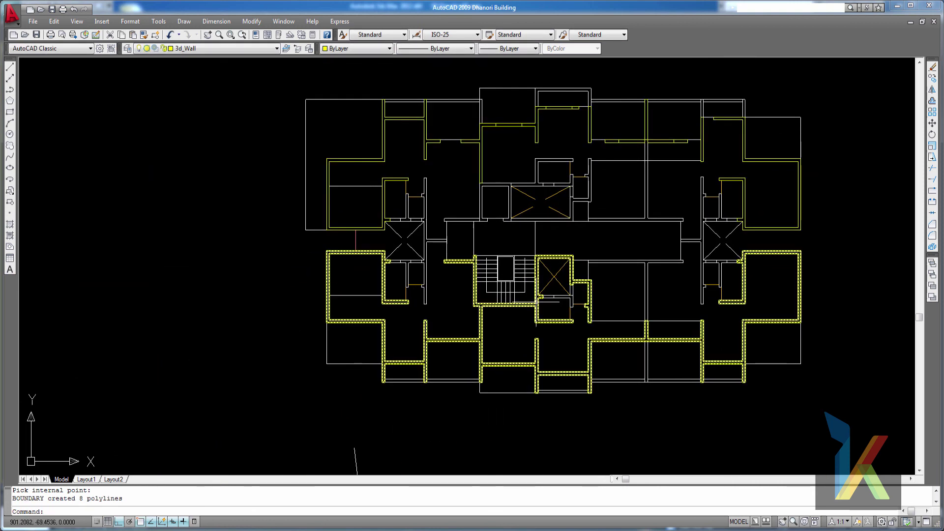
pyautogui.moveTo(652, 230)
pyautogui.mouseDown(button='middle')
pyautogui.moveTo(559, 266)
pyautogui.moveTo(580, 252)
pyautogui.mouseUp(button='middle')
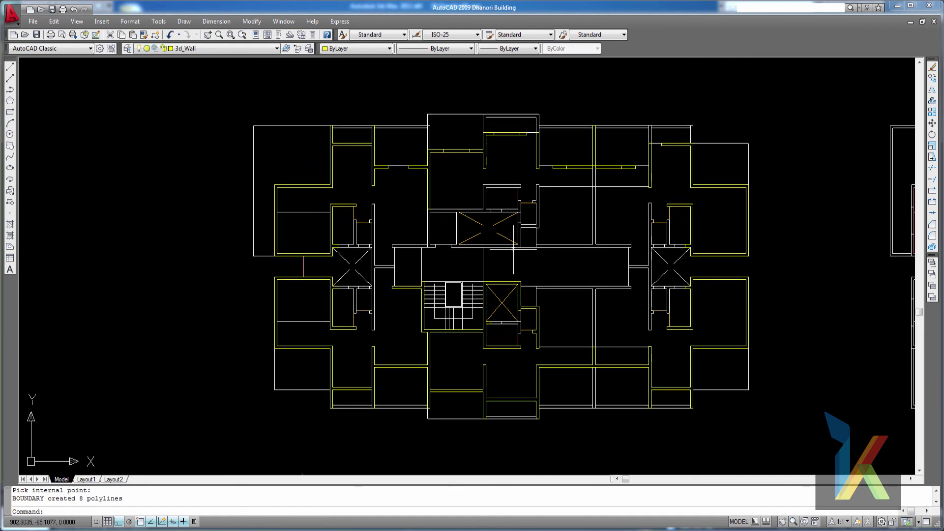